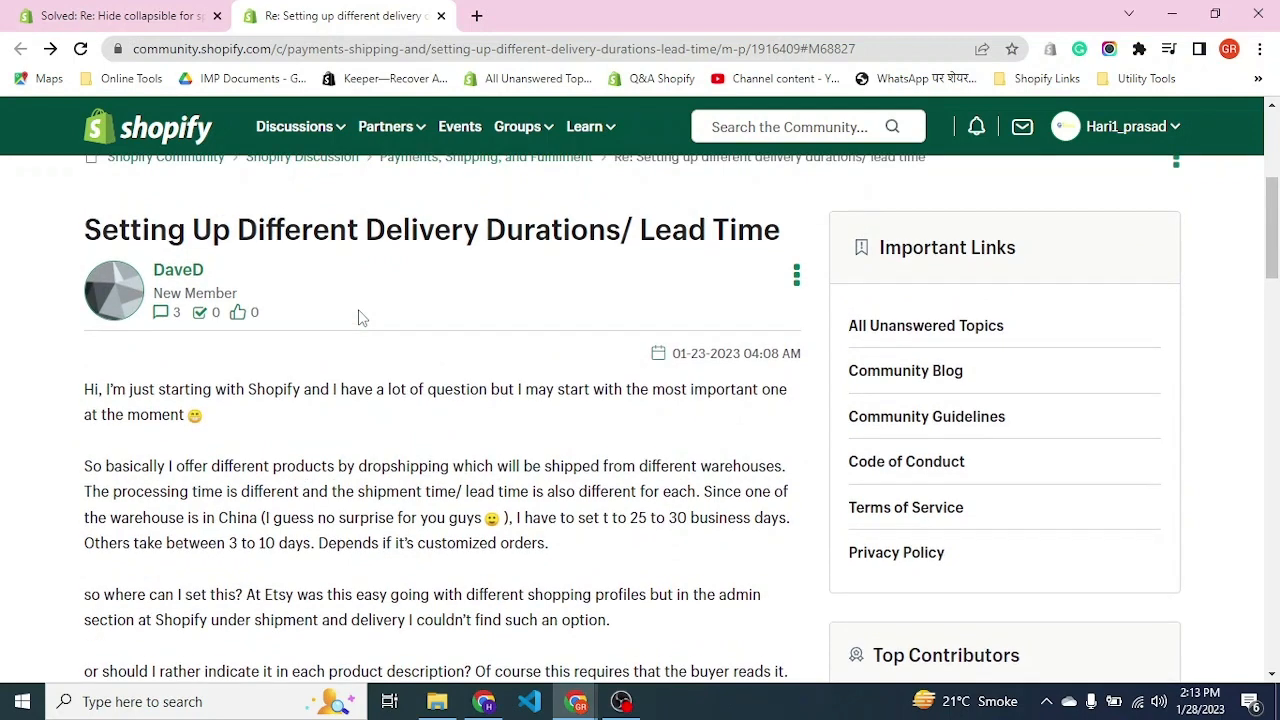
Read the forum question about different delivery durations and select its sentence about 25 to 30 business days
{"action": "scroll", "coordinate": [360, 317], "scroll_direction": "up", "scroll_amount": 1}
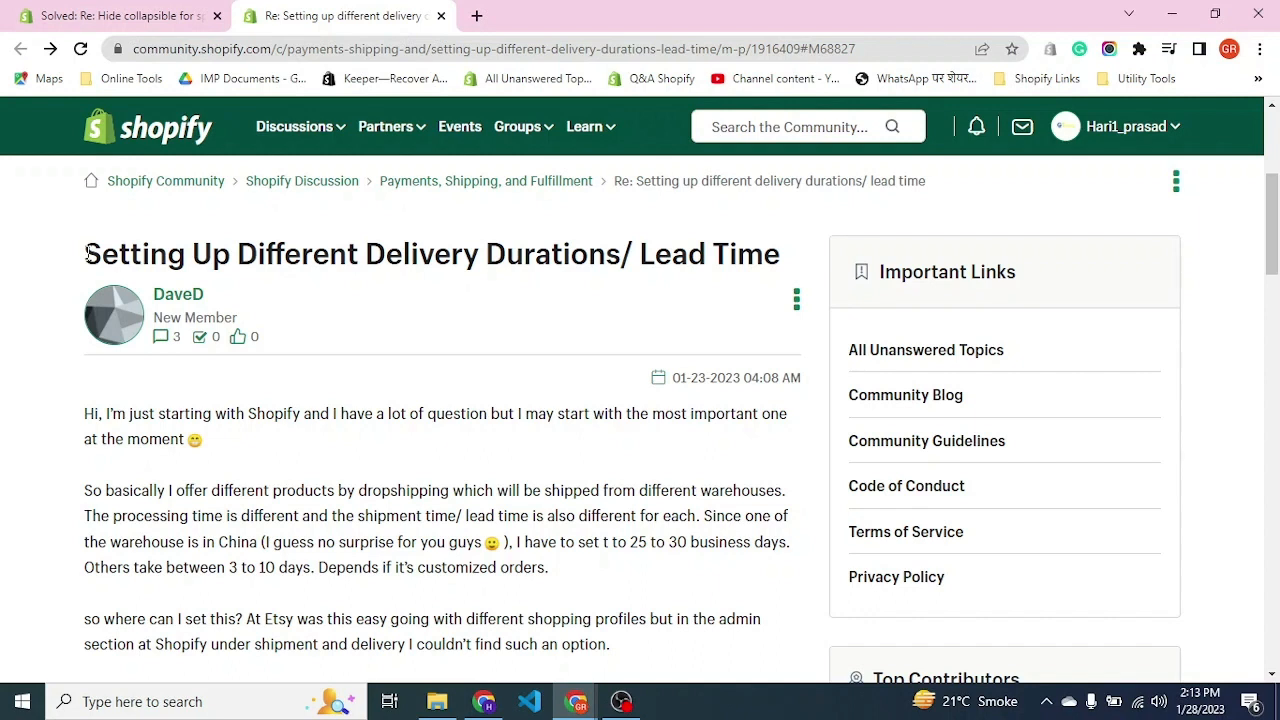
{"action": "scroll", "coordinate": [88, 255], "scroll_direction": "down", "scroll_amount": 1}
{"action": "left_click_drag", "start_coordinate": [85, 245], "coordinate": [495, 232]}
{"action": "left_click", "coordinate": [460, 322]}
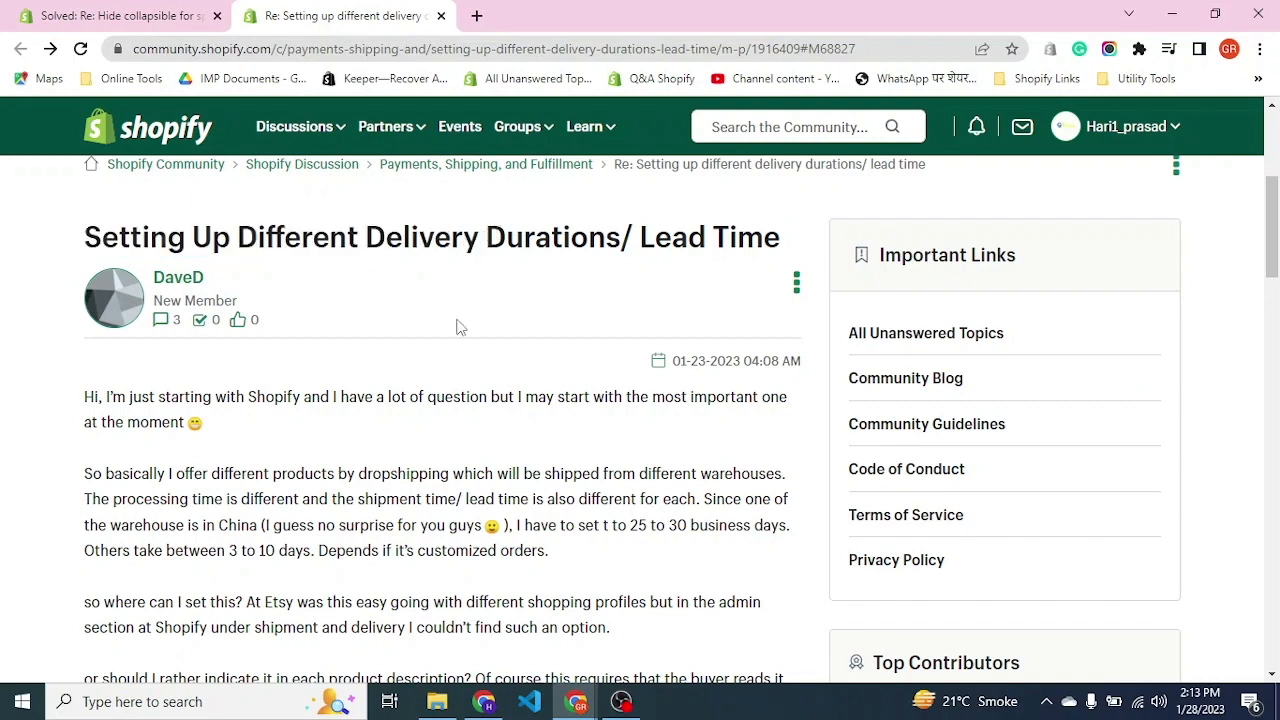
{"action": "scroll", "coordinate": [482, 352], "scroll_direction": "down", "scroll_amount": 1}
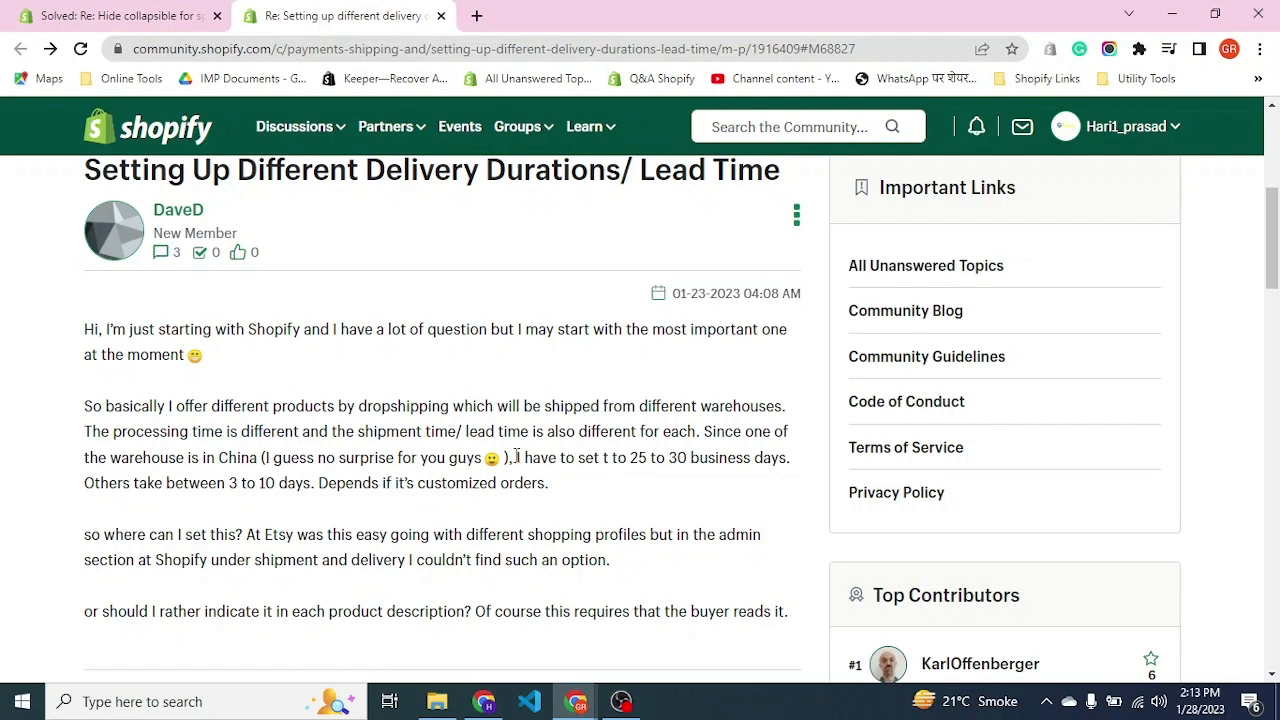
{"action": "left_click_drag", "start_coordinate": [516, 457], "coordinate": [805, 468]}
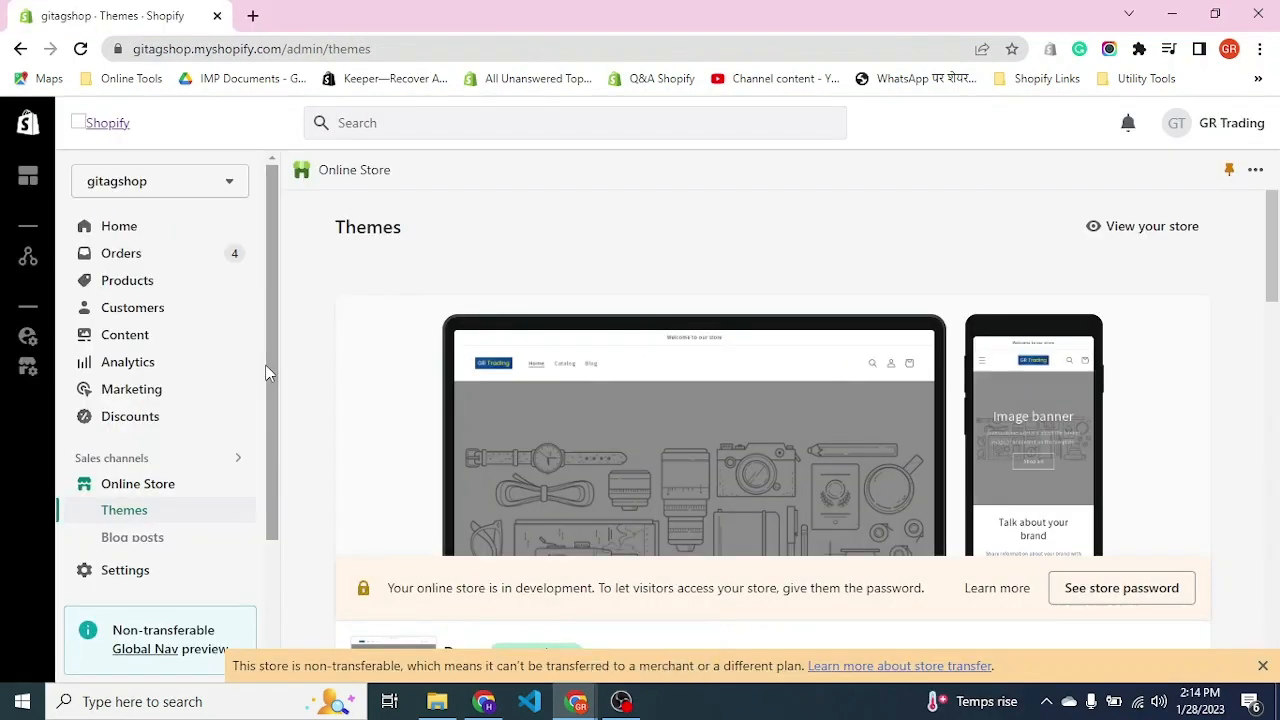
Open the current Dawn theme of the online store for customization
{"action": "scroll", "coordinate": [305, 375], "scroll_direction": "down", "scroll_amount": 1}
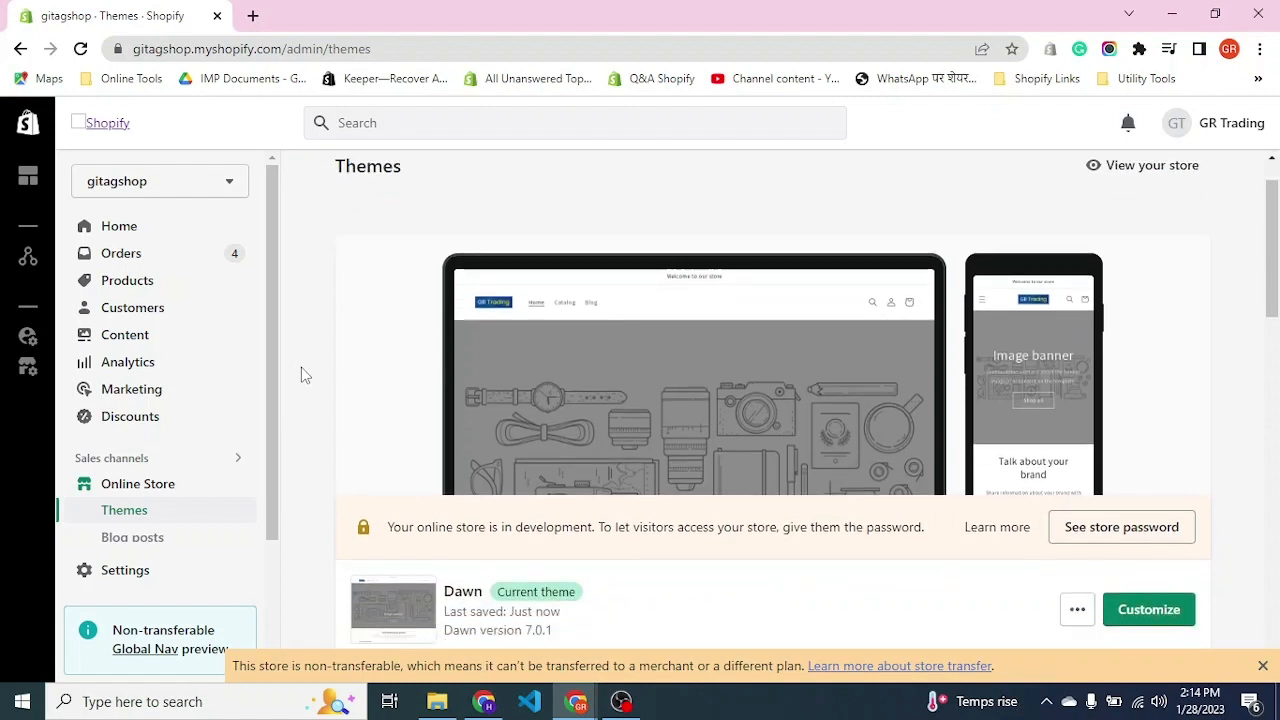
{"action": "scroll", "coordinate": [305, 375], "scroll_direction": "down", "scroll_amount": 1}
{"action": "scroll", "coordinate": [305, 375], "scroll_direction": "down", "scroll_amount": 1}
{"action": "scroll", "coordinate": [305, 375], "scroll_direction": "up", "scroll_amount": 3}
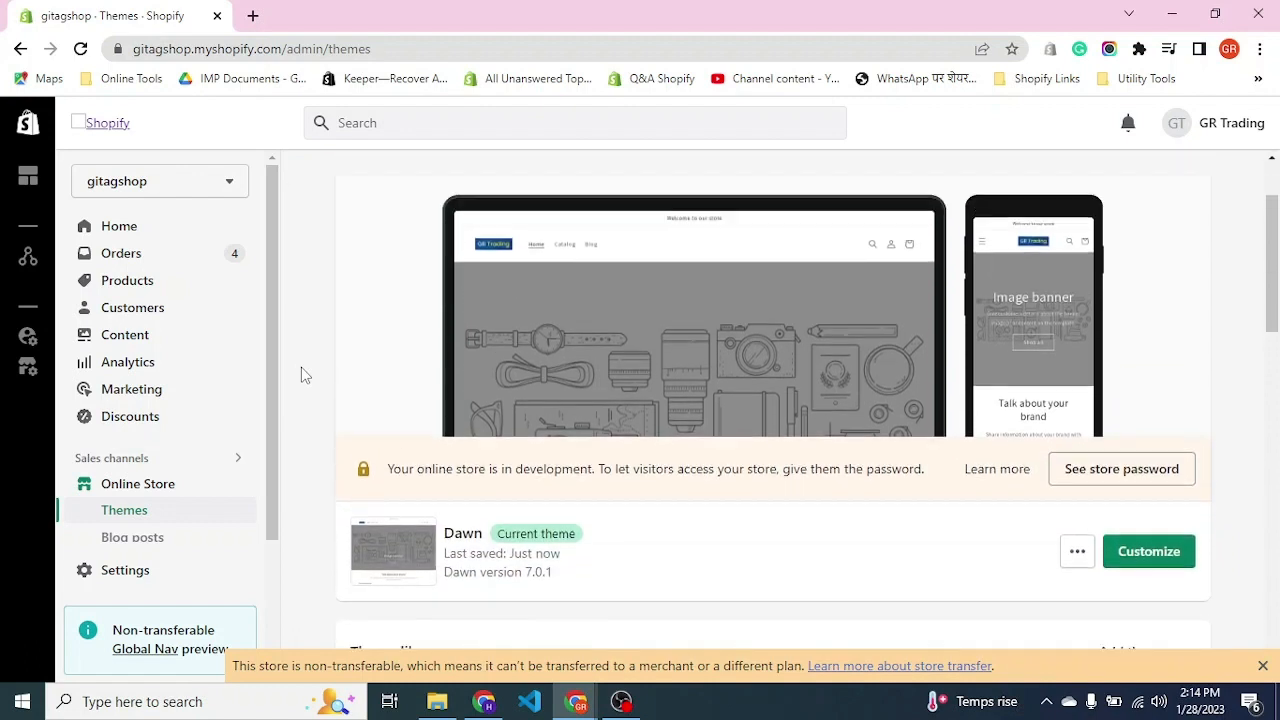
{"action": "scroll", "coordinate": [301, 367], "scroll_direction": "down", "scroll_amount": 1}
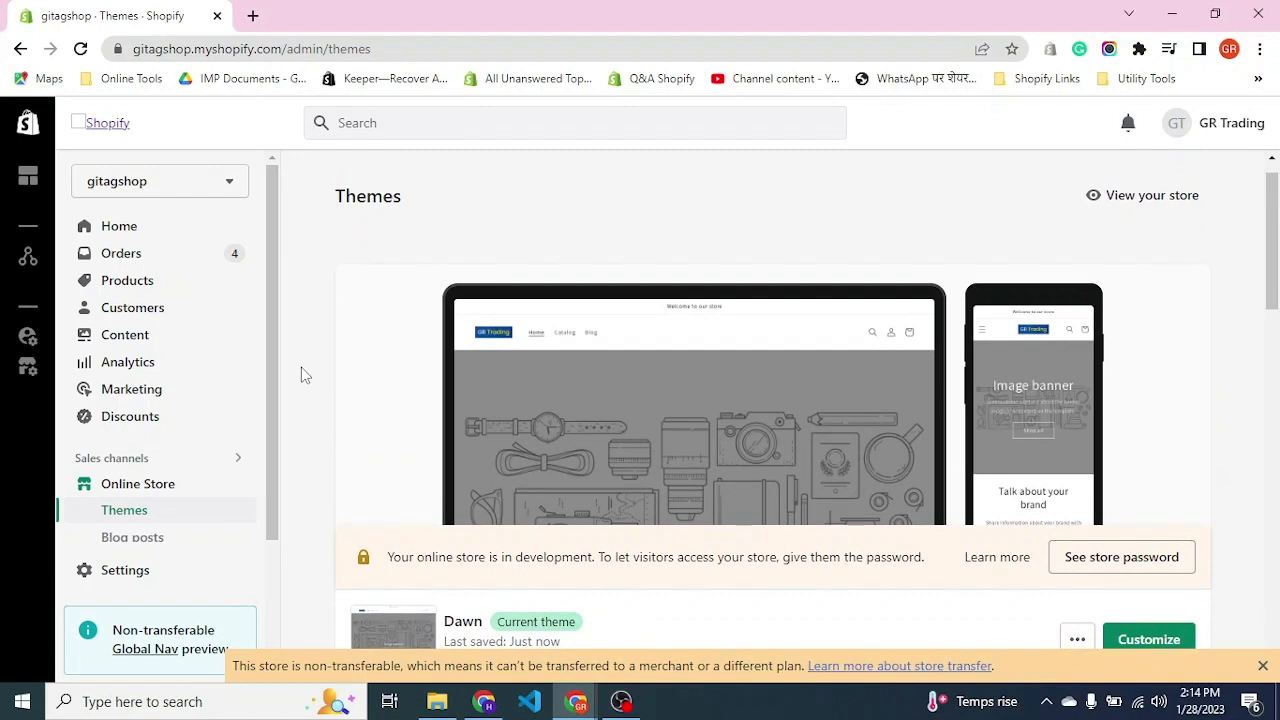
{"action": "scroll", "coordinate": [301, 367], "scroll_direction": "down", "scroll_amount": 2}
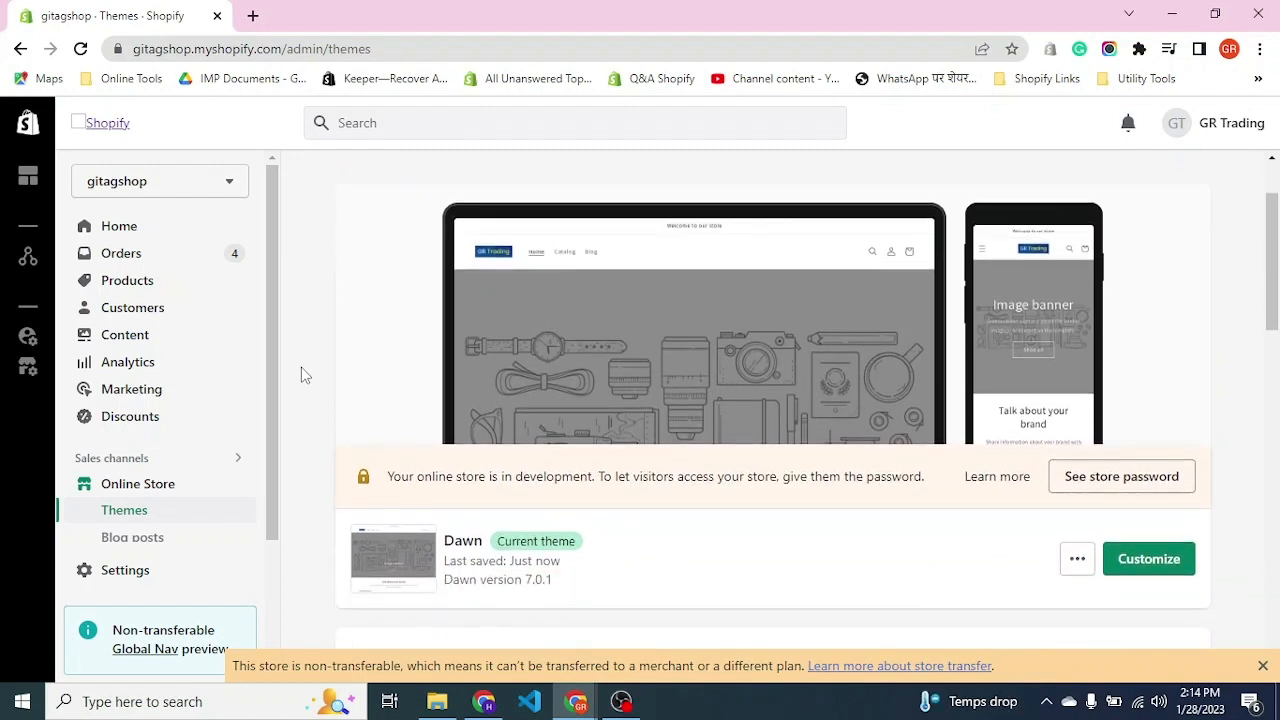
{"action": "scroll", "coordinate": [301, 367], "scroll_direction": "down", "scroll_amount": 1}
{"action": "scroll", "coordinate": [301, 367], "scroll_direction": "down", "scroll_amount": 2}
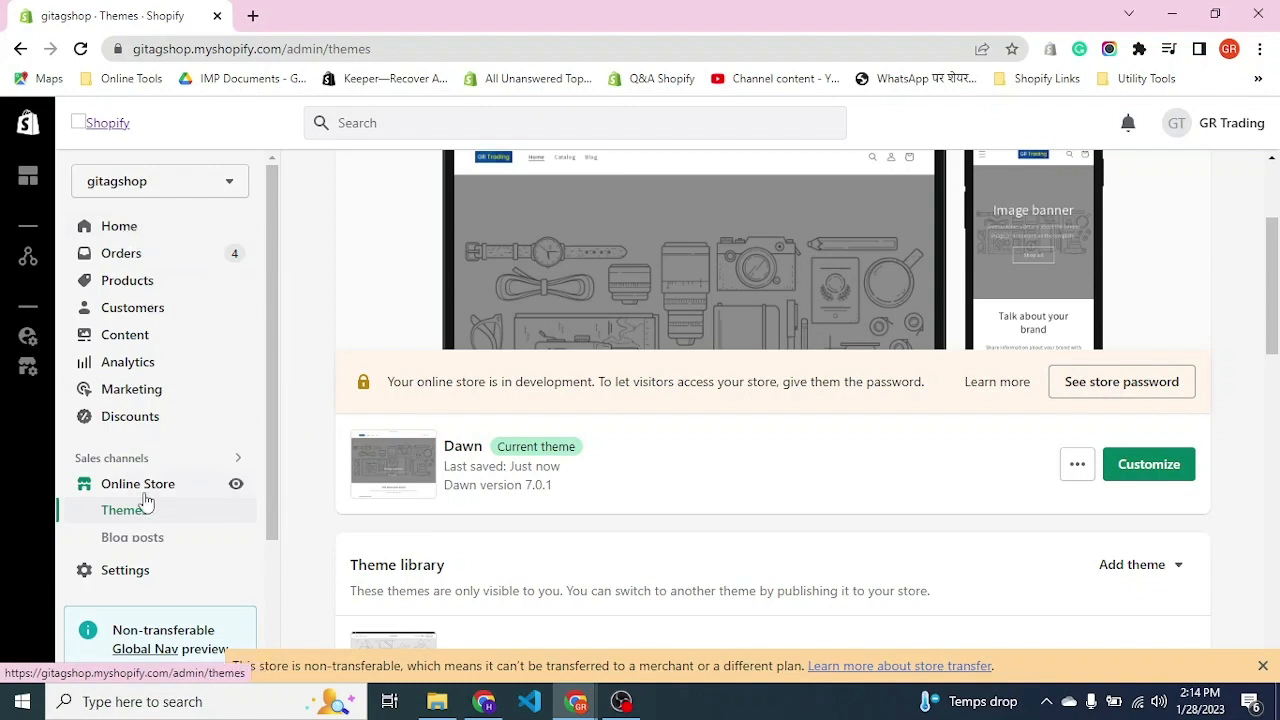
{"action": "left_click", "coordinate": [1166, 476]}
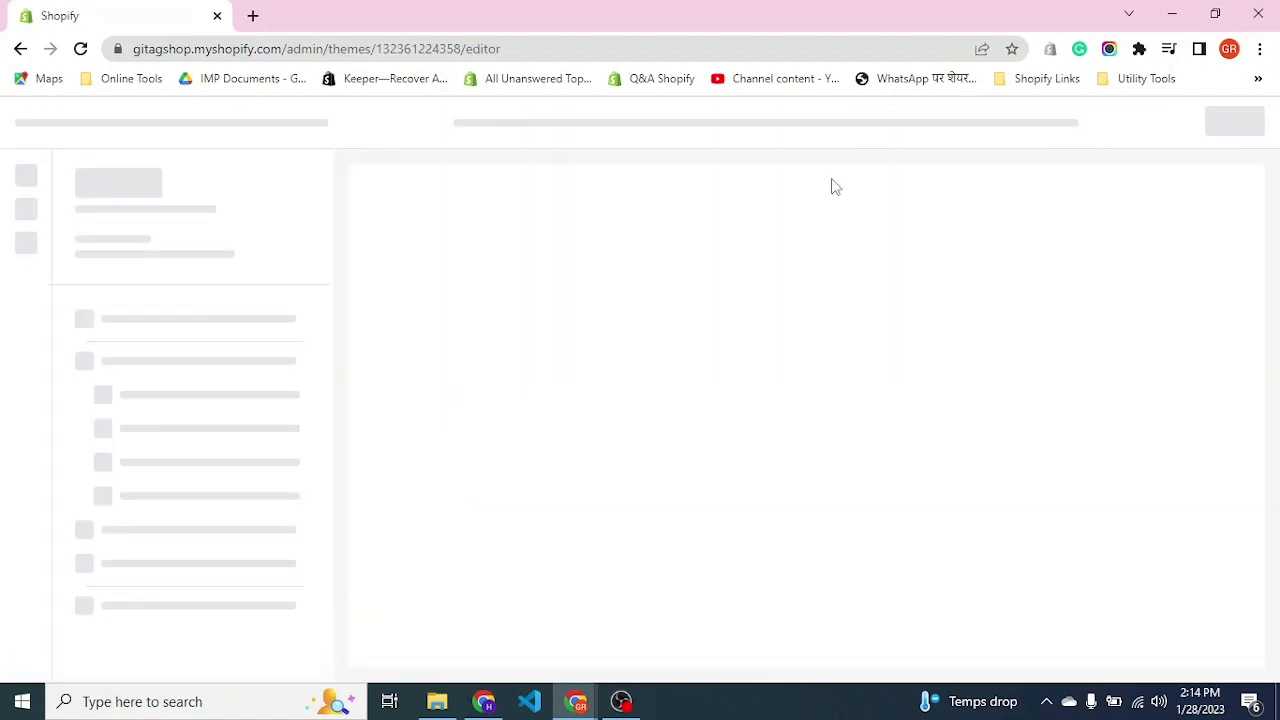
Switch the theme editor to the Default product template
{"action": "left_click", "coordinate": [652, 126]}
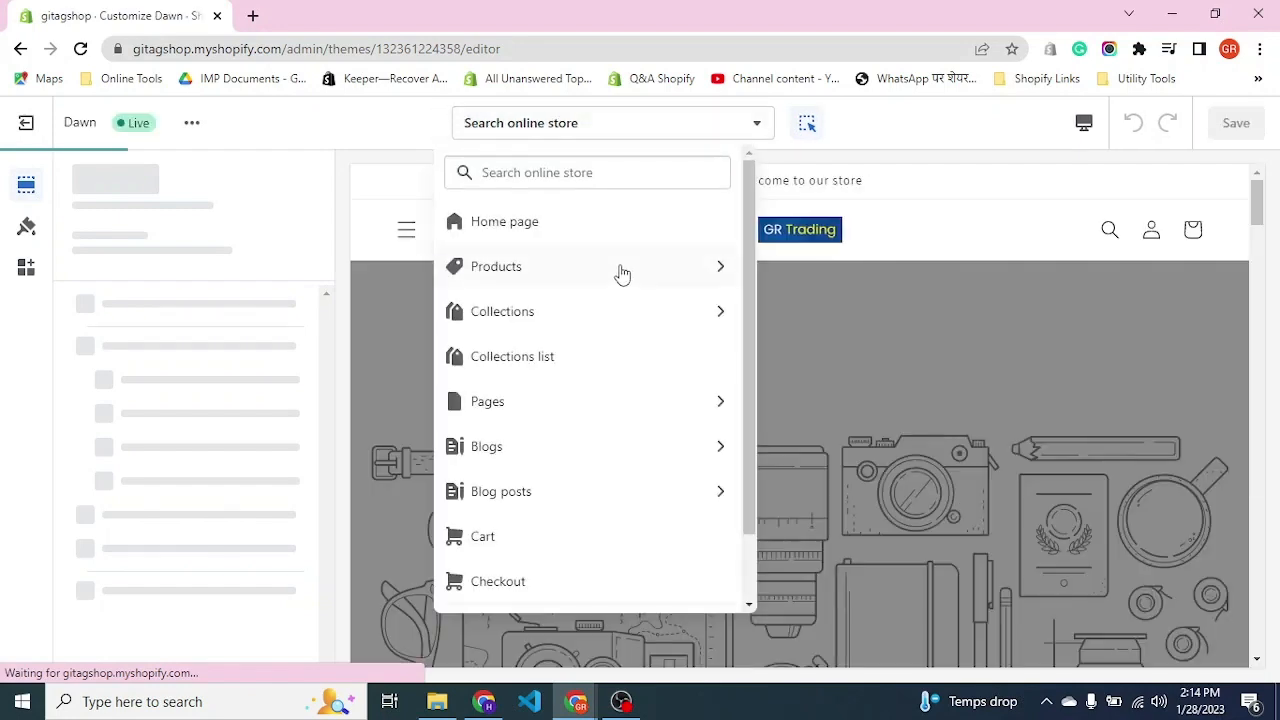
{"action": "left_click", "coordinate": [618, 270]}
{"action": "left_click", "coordinate": [610, 270]}
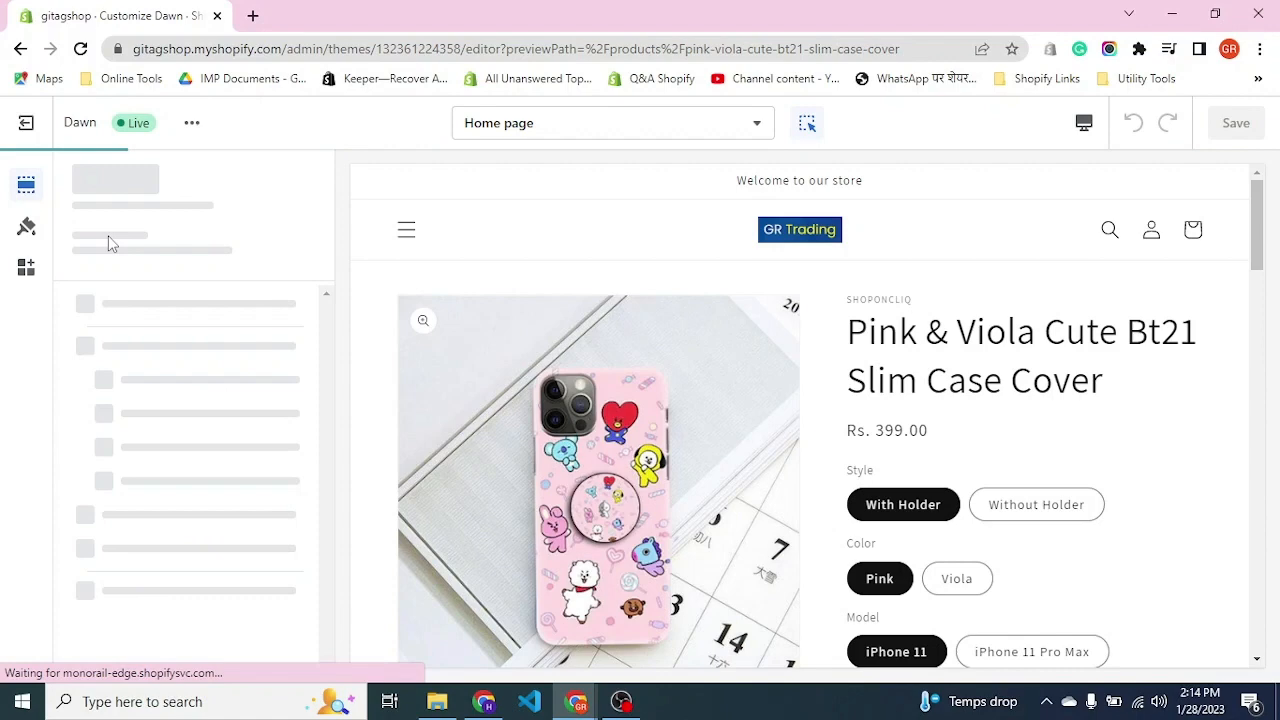
Add a Text block to the Product information section, below the Share block
{"action": "scroll", "coordinate": [230, 407], "scroll_direction": "down", "scroll_amount": 3}
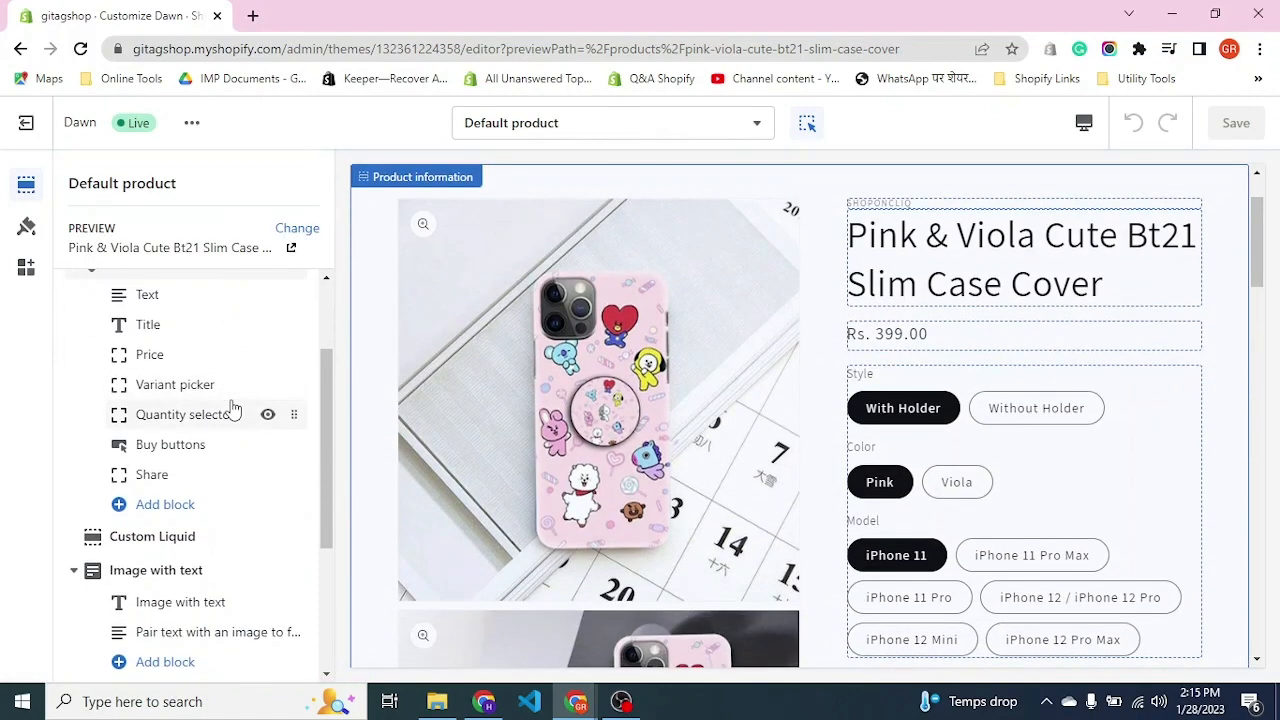
{"action": "scroll", "coordinate": [230, 407], "scroll_direction": "up", "scroll_amount": 1}
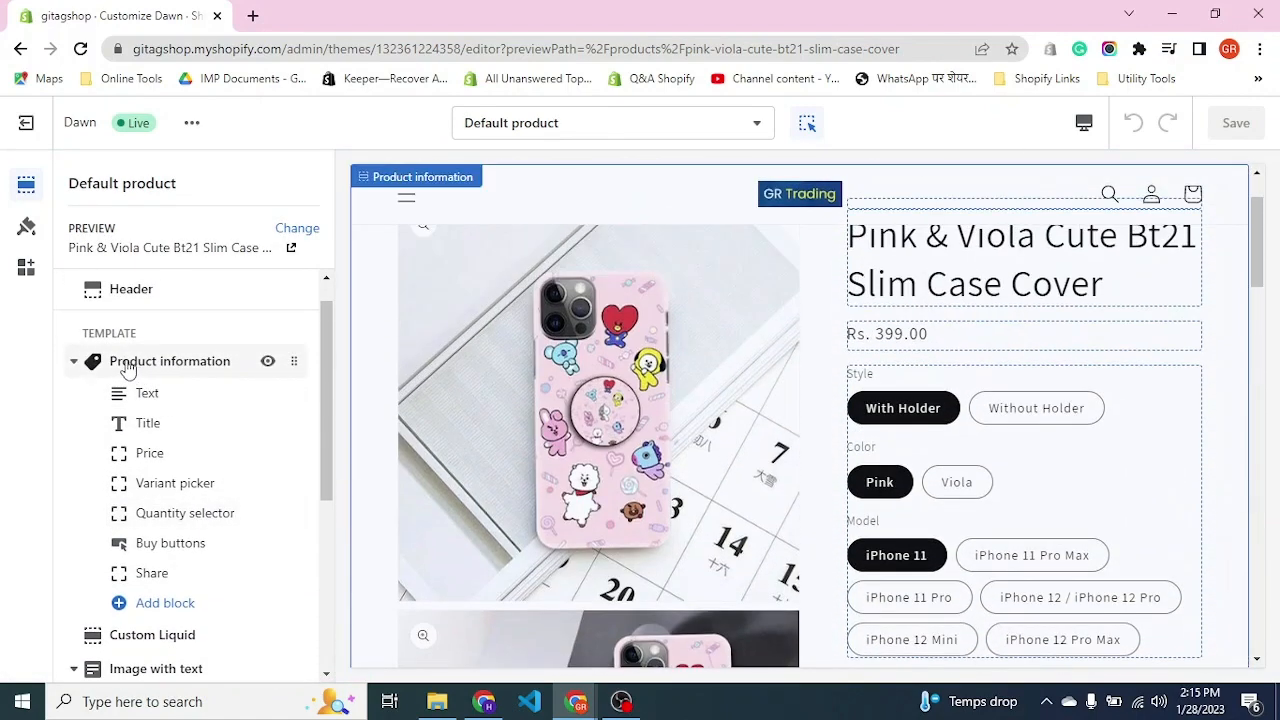
{"action": "scroll", "coordinate": [237, 488], "scroll_direction": "down", "scroll_amount": 1}
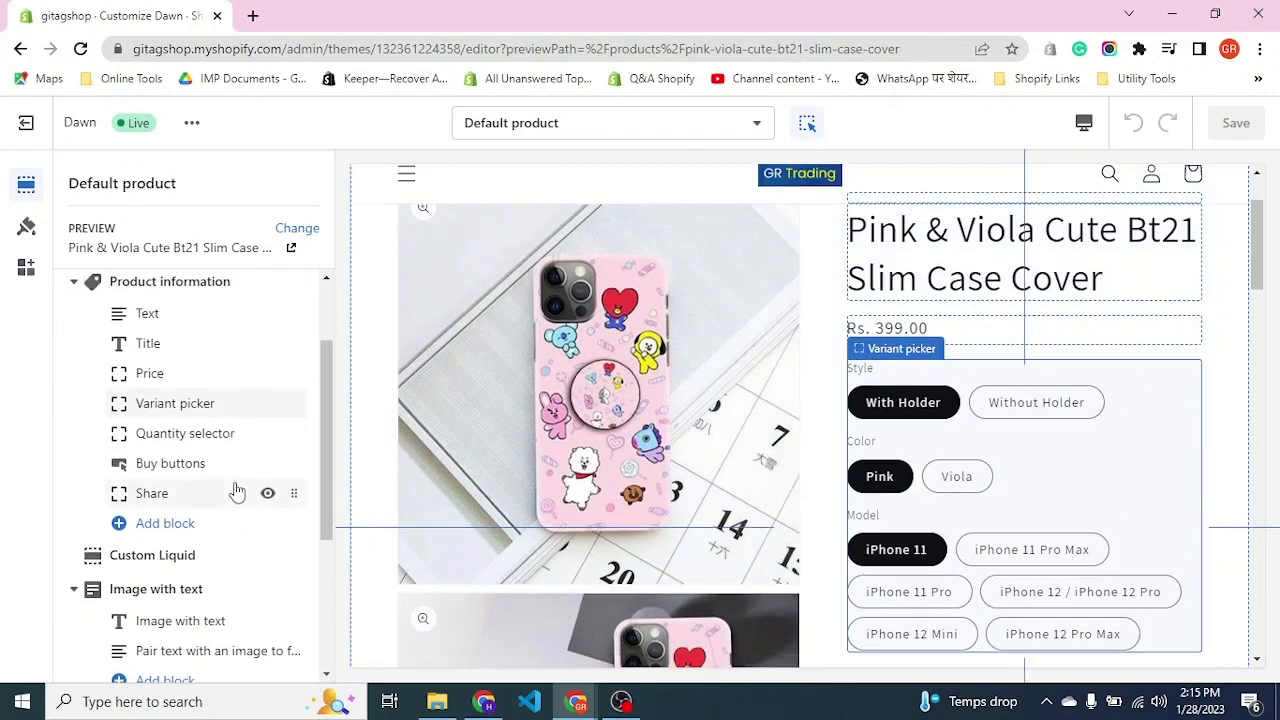
{"action": "left_click", "coordinate": [170, 533]}
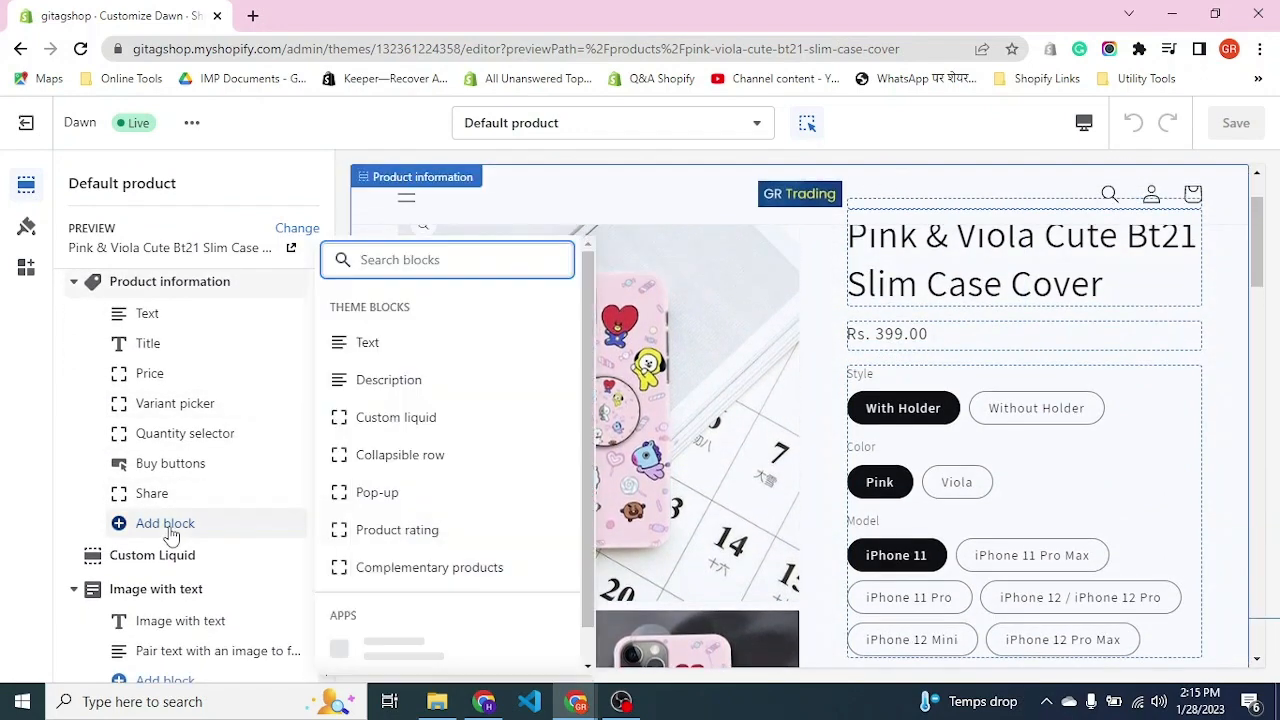
{"action": "left_click", "coordinate": [415, 356]}
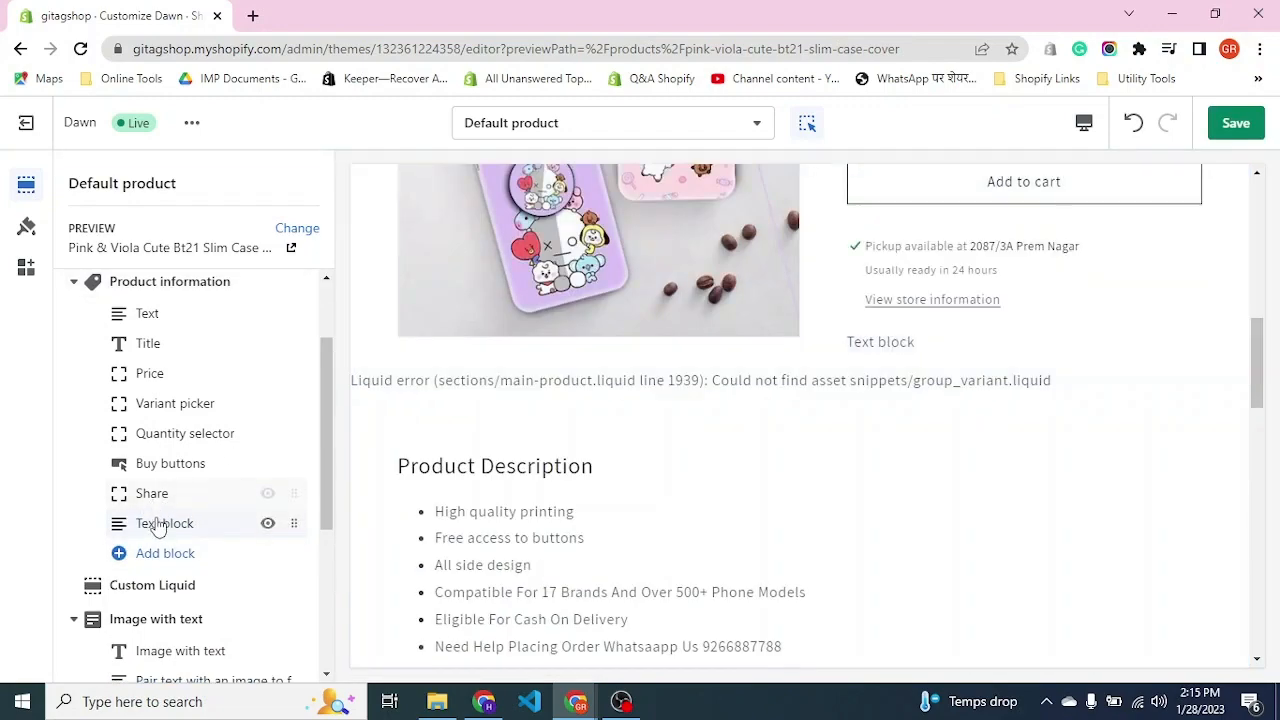
Replace the new text block's content with the selected sentence copied from the forum post, "I have to set t to 25 to 30 business days."
{"action": "left_click", "coordinate": [166, 523]}
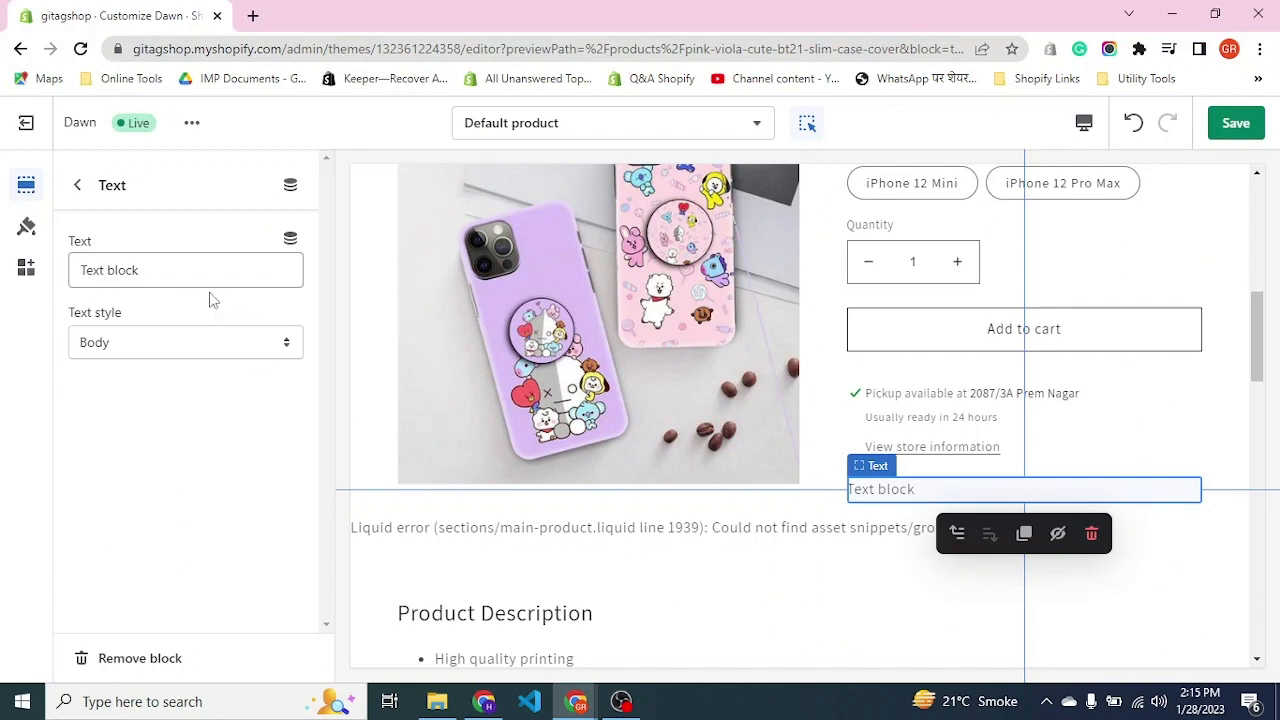
{"action": "scroll", "coordinate": [860, 465], "scroll_direction": "down", "scroll_amount": 1}
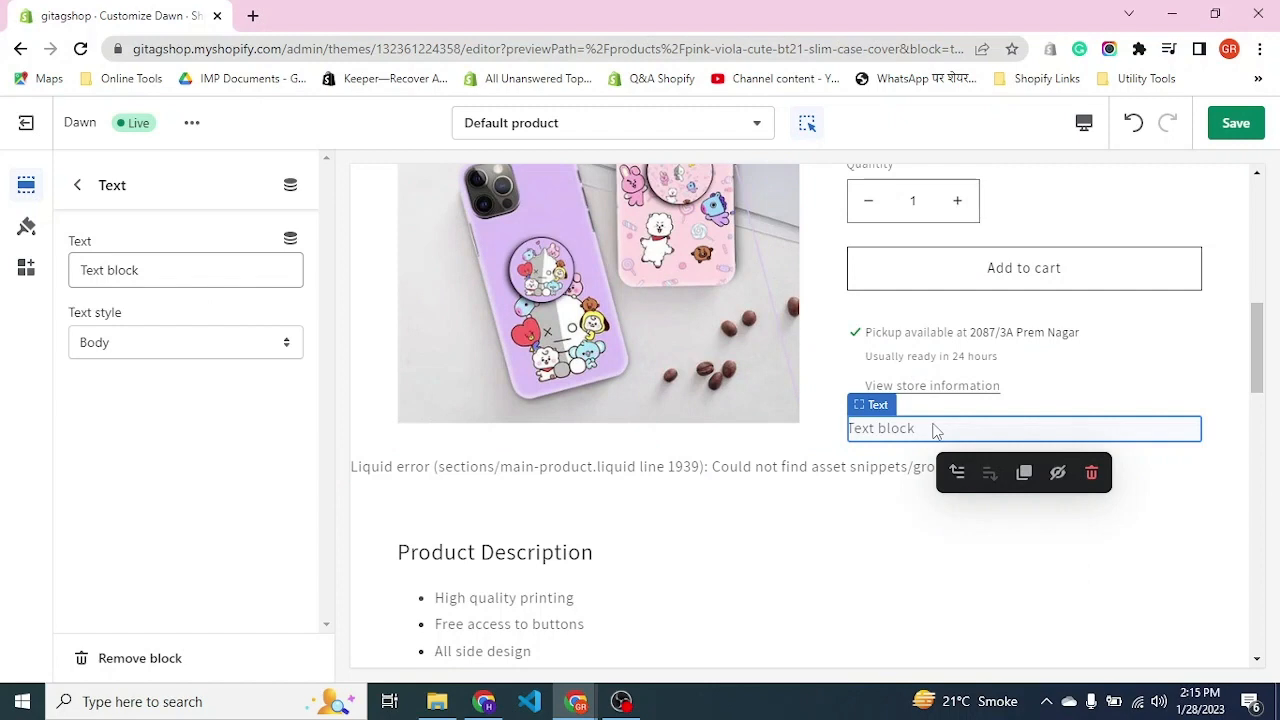
{"action": "left_click", "coordinate": [234, 263]}
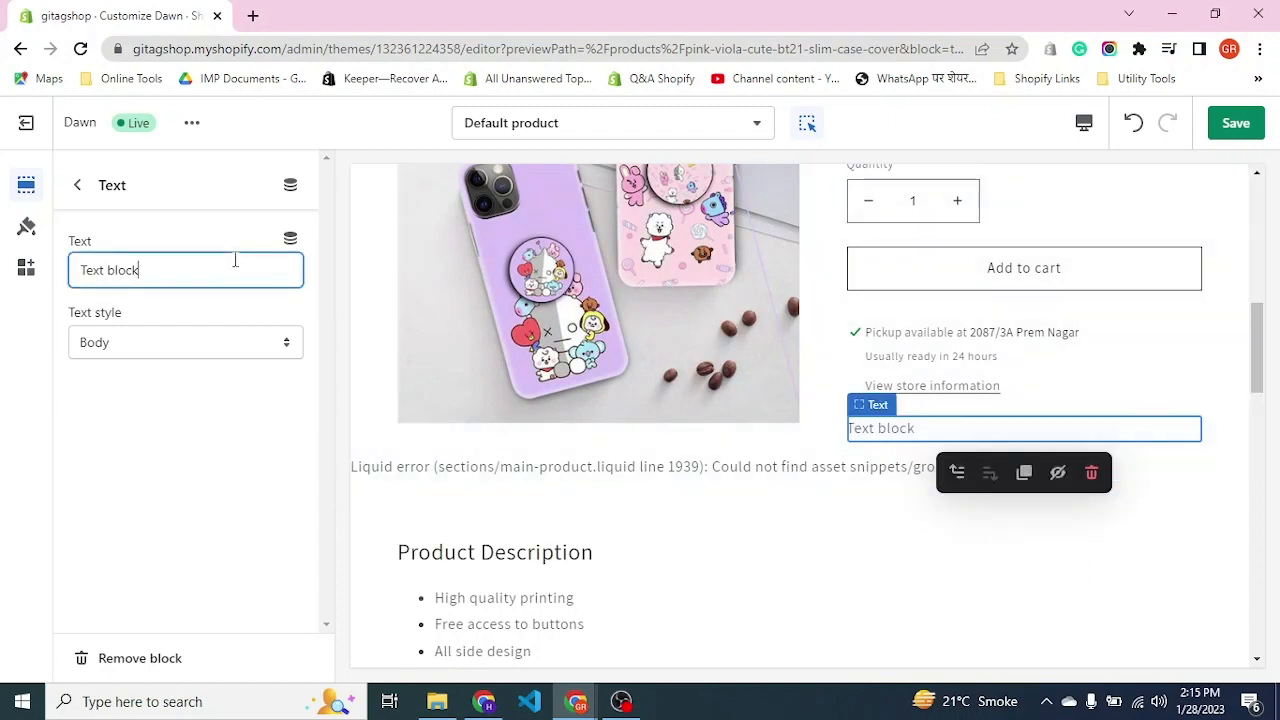
{"action": "key", "text": "ctrl+a"}
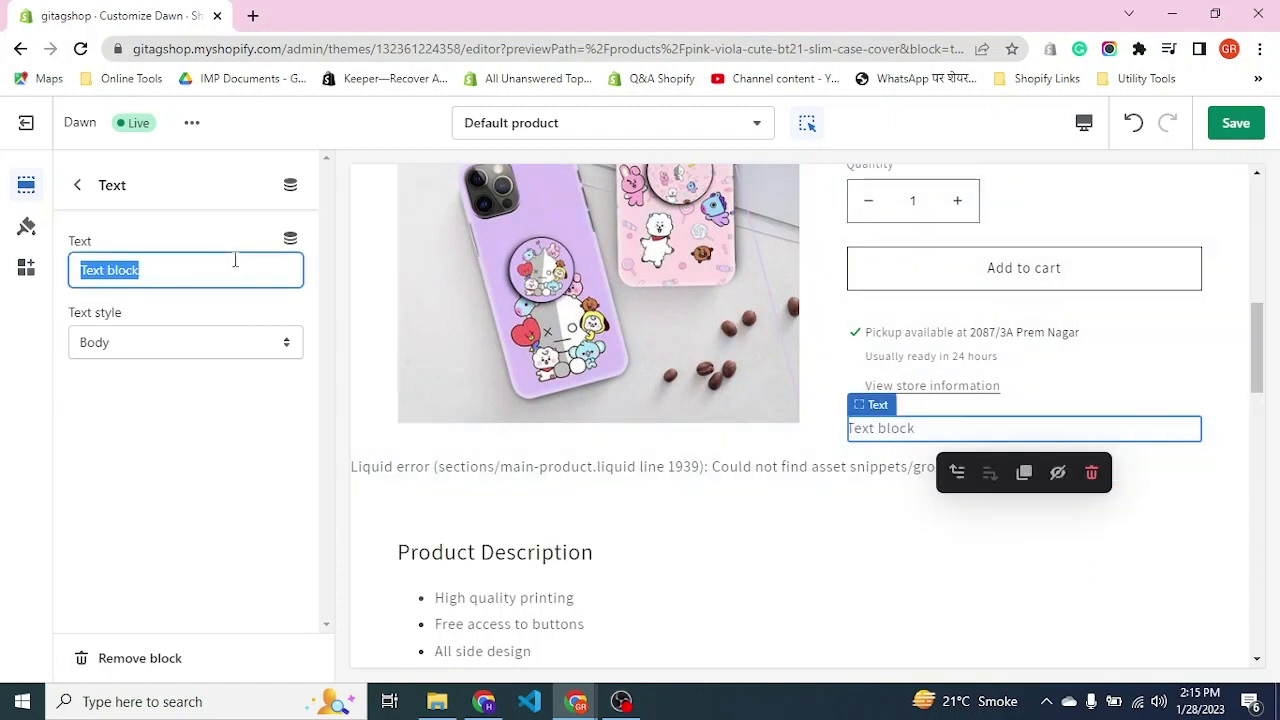
{"action": "key", "text": "alt+Tab"}
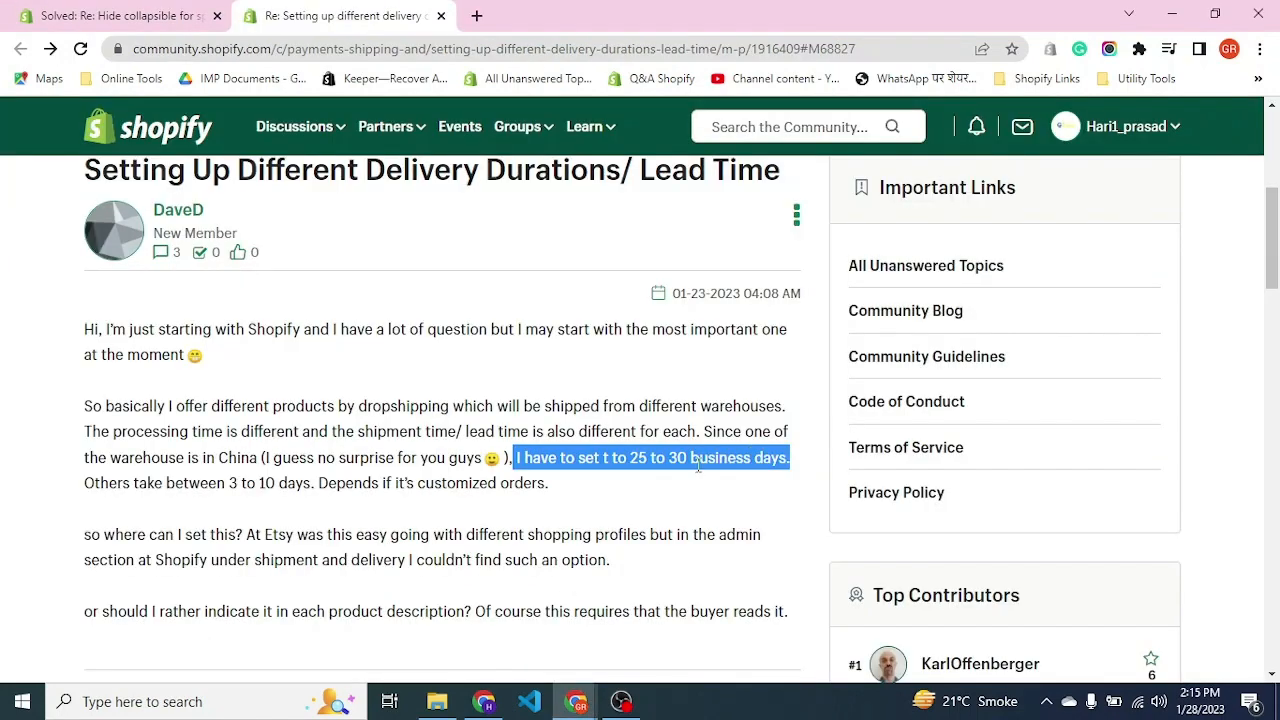
{"action": "key", "text": "ctrl+c"}
{"action": "key", "text": "alt+Tab"}
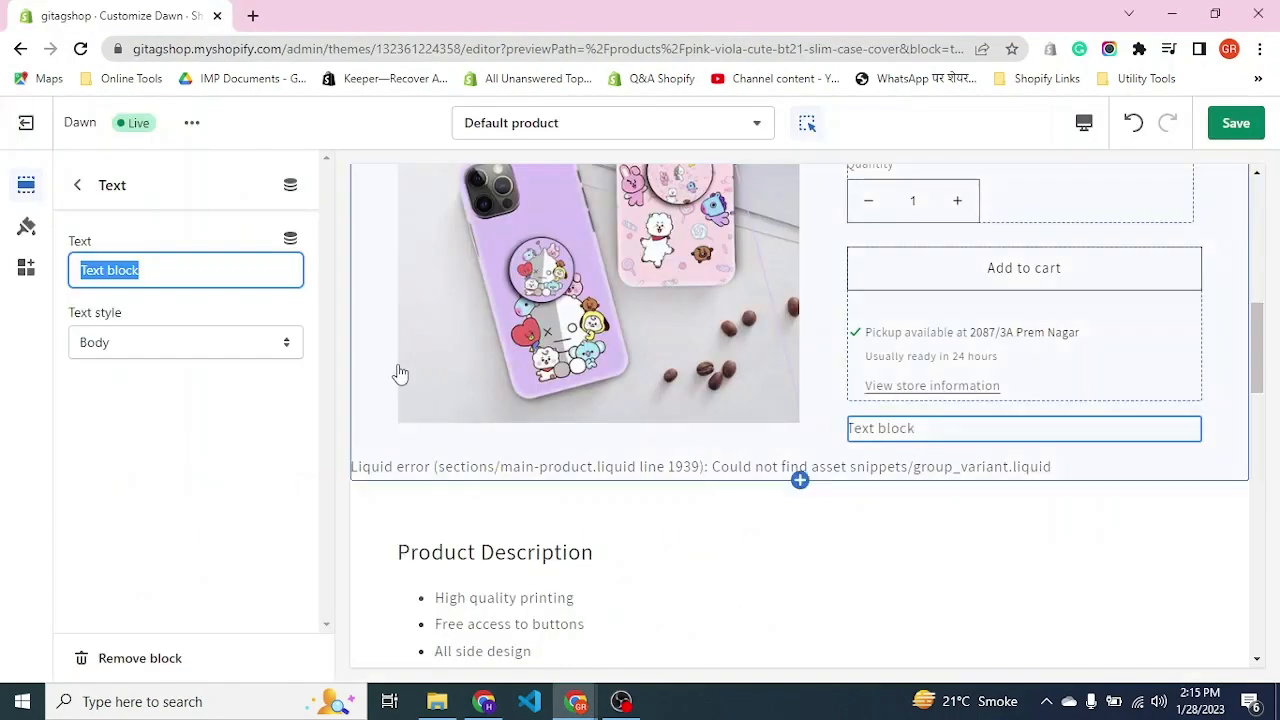
{"action": "key", "text": "ctrl+v"}
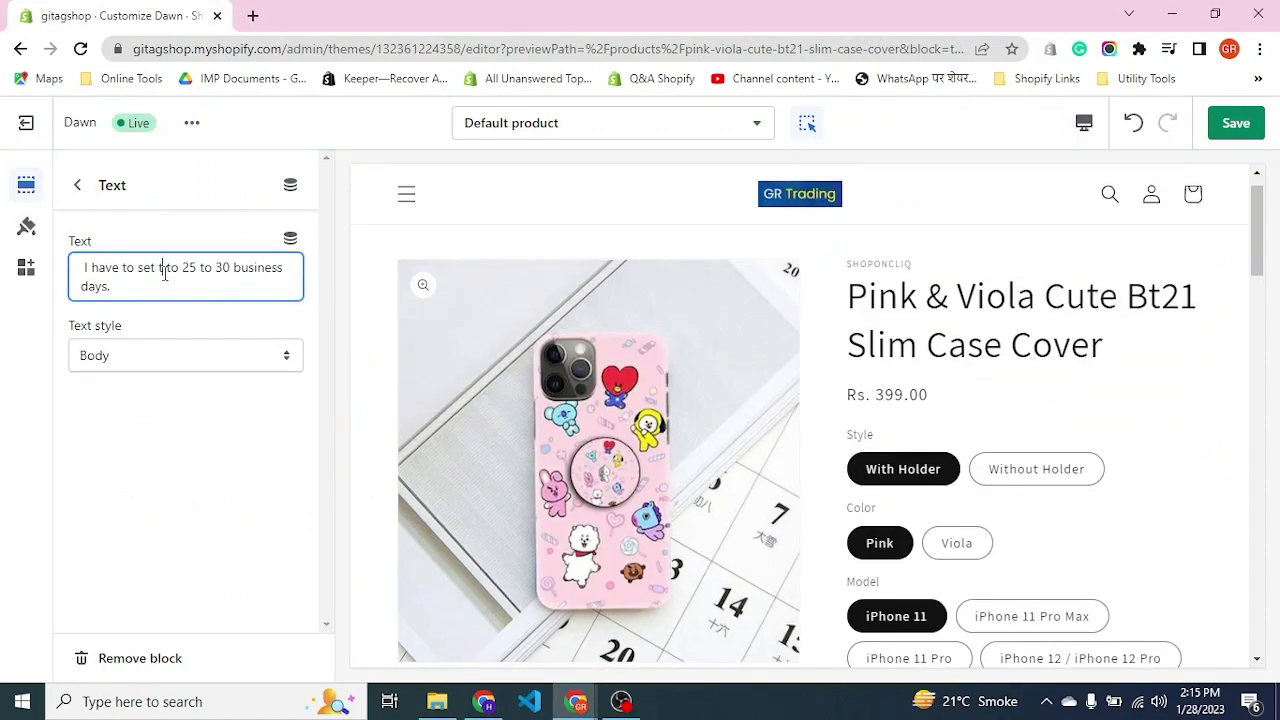
Reword the block's text to "Product will be delivered in 25 to 30 business days." and save the template
{"action": "key", "text": "shift+Home"}
{"action": "type", "text": "Pro"}
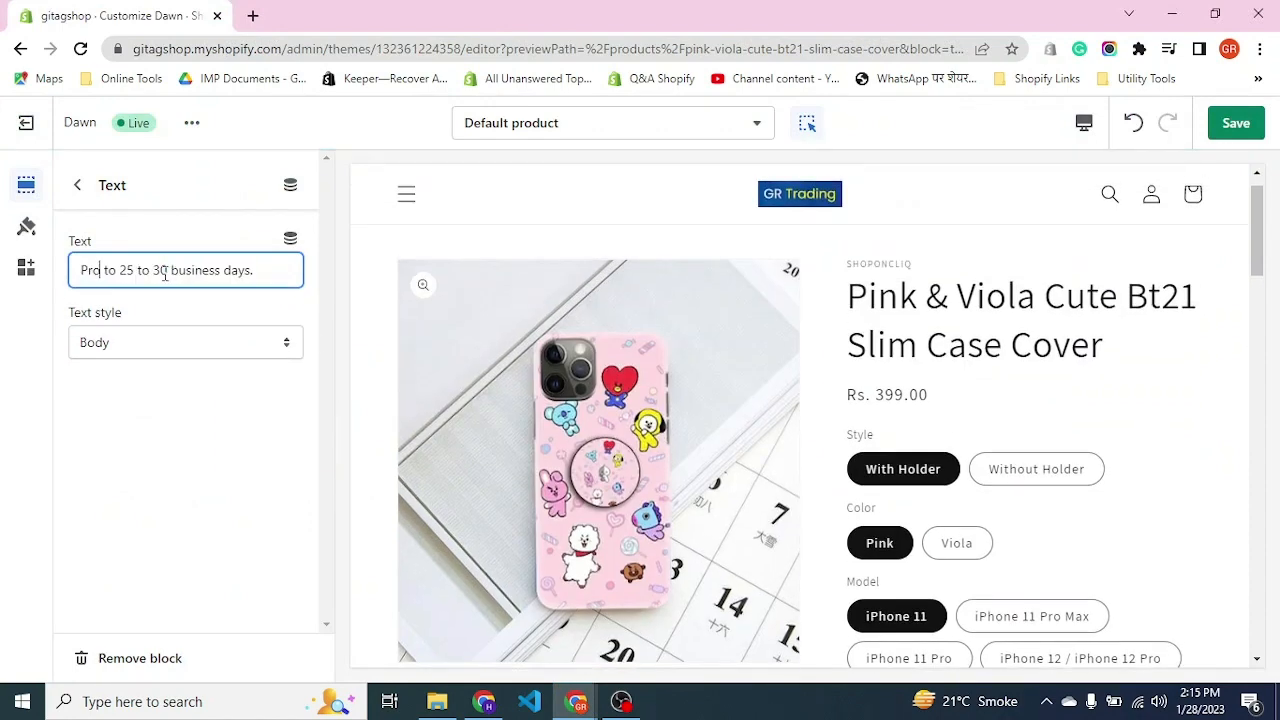
{"action": "type", "text": "duct will"}
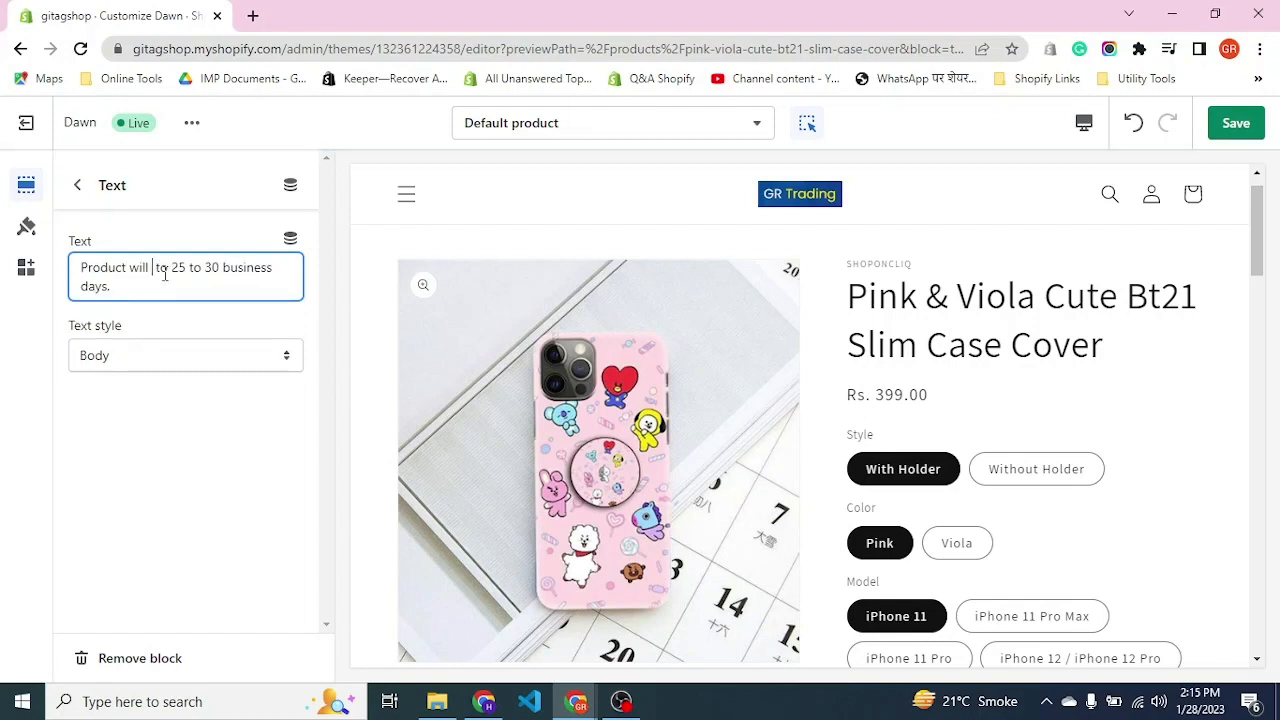
{"action": "type", "text": " be deliverd"}
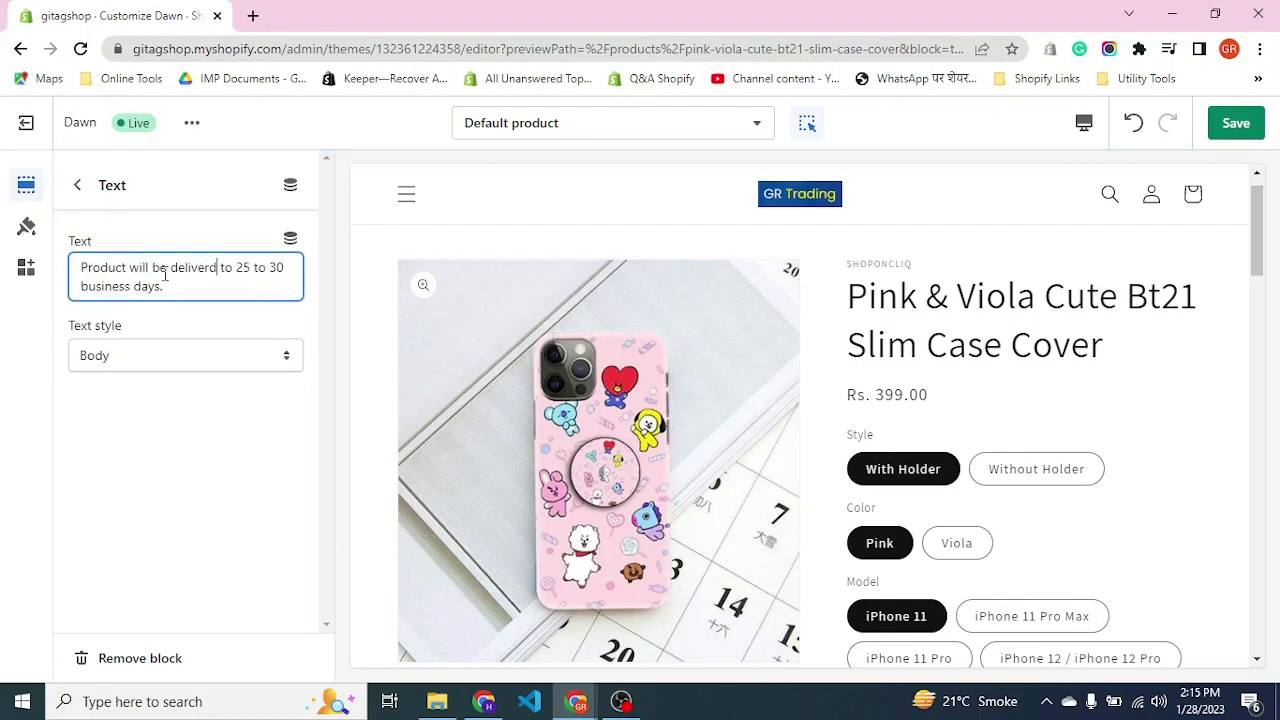
{"action": "key", "text": "BackSpace"}
{"action": "type", "text": "ed in"}
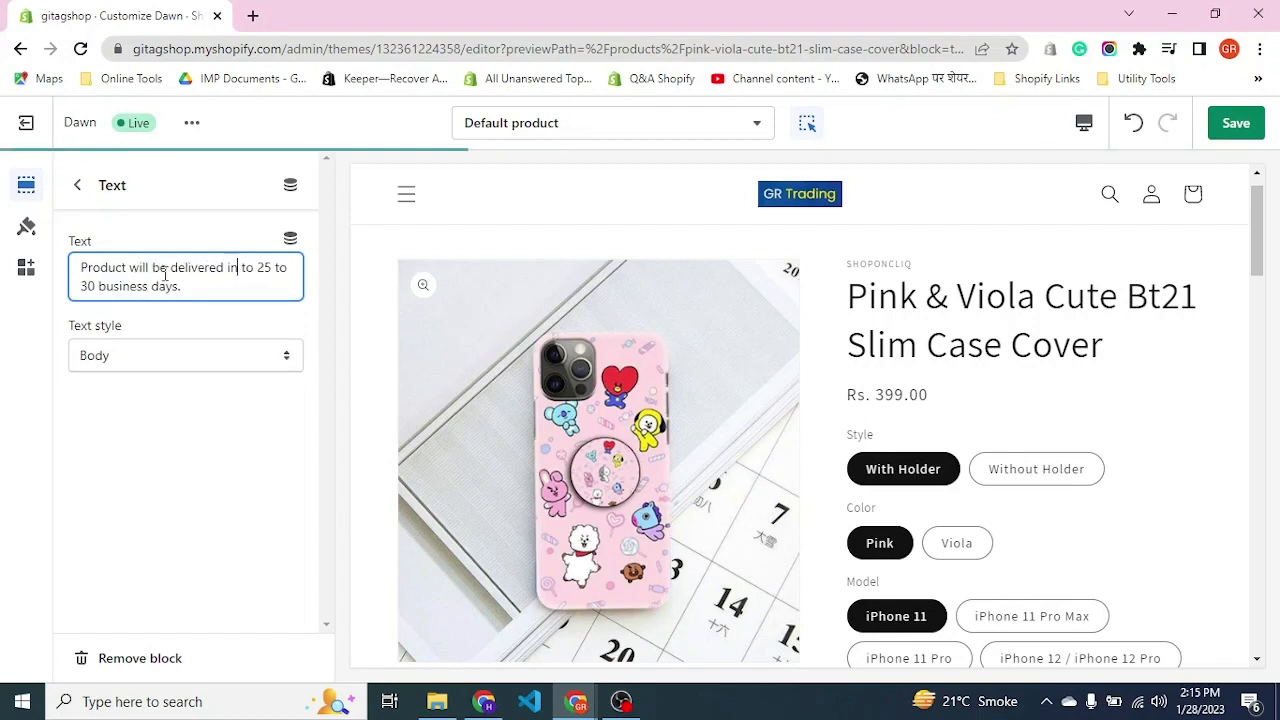
{"action": "key", "text": "shift+Right"}
{"action": "key", "text": "shift+Right"}
{"action": "key", "text": "shift+Right"}
{"action": "key", "text": "Delete"}
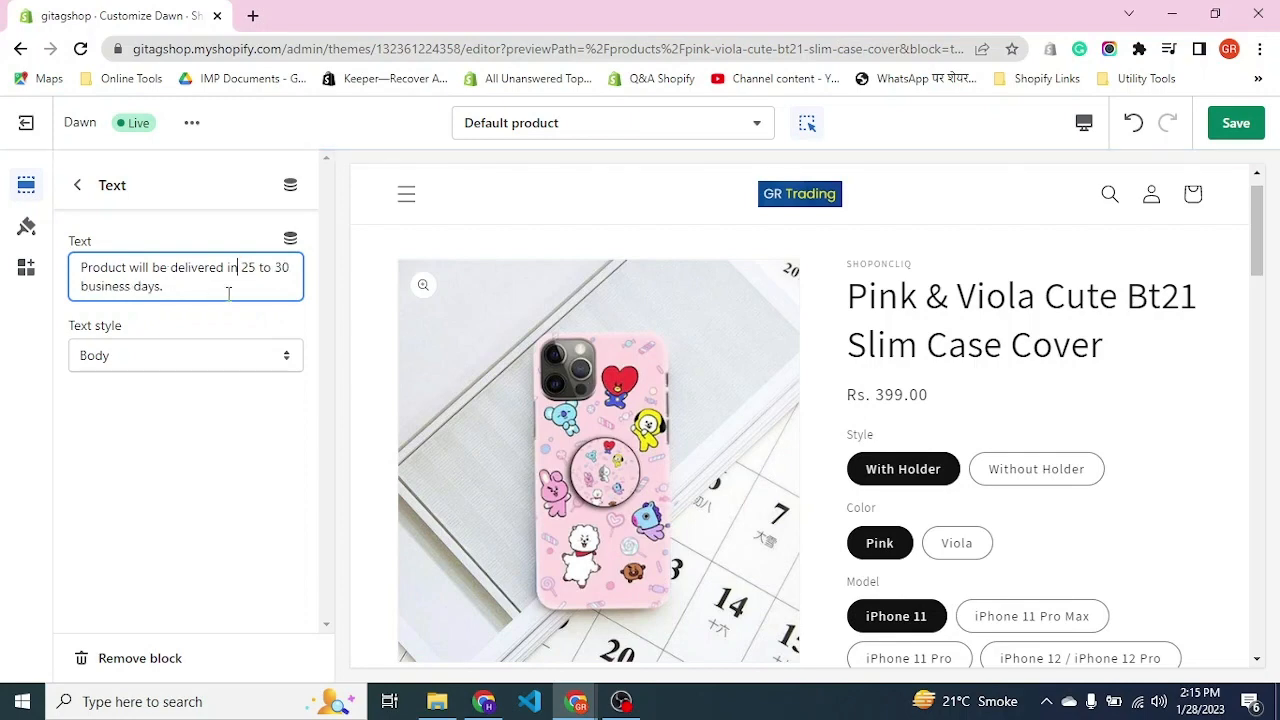
{"action": "left_click", "coordinate": [1236, 123]}
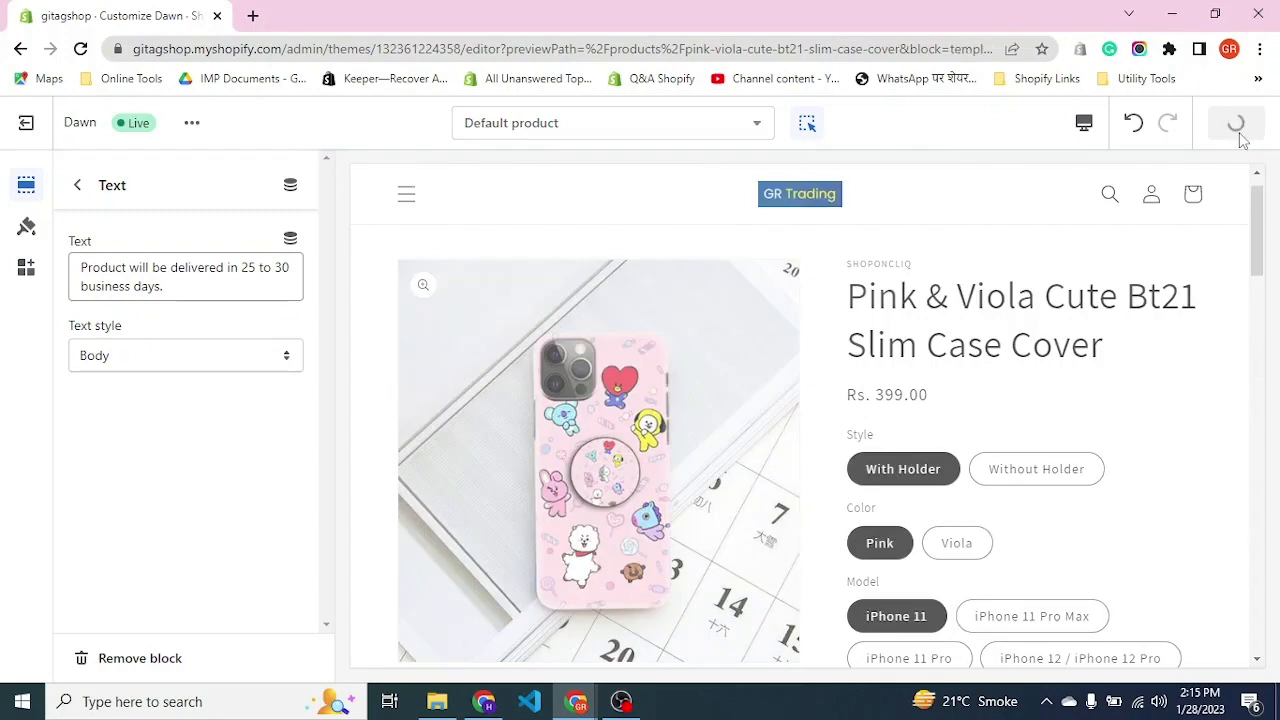
Check the delivery message below the pickup information in the product preview and select the block's entire text
{"action": "scroll", "coordinate": [1156, 474], "scroll_direction": "down", "scroll_amount": 1}
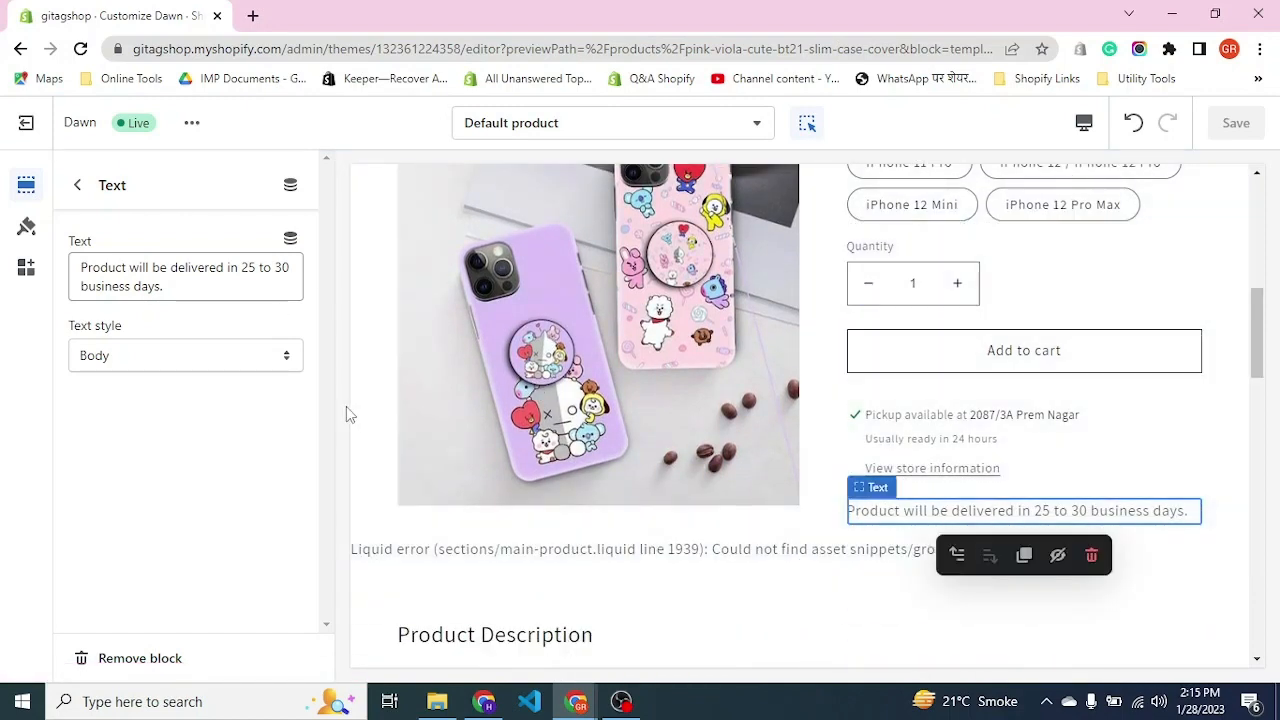
{"action": "left_click", "coordinate": [202, 275]}
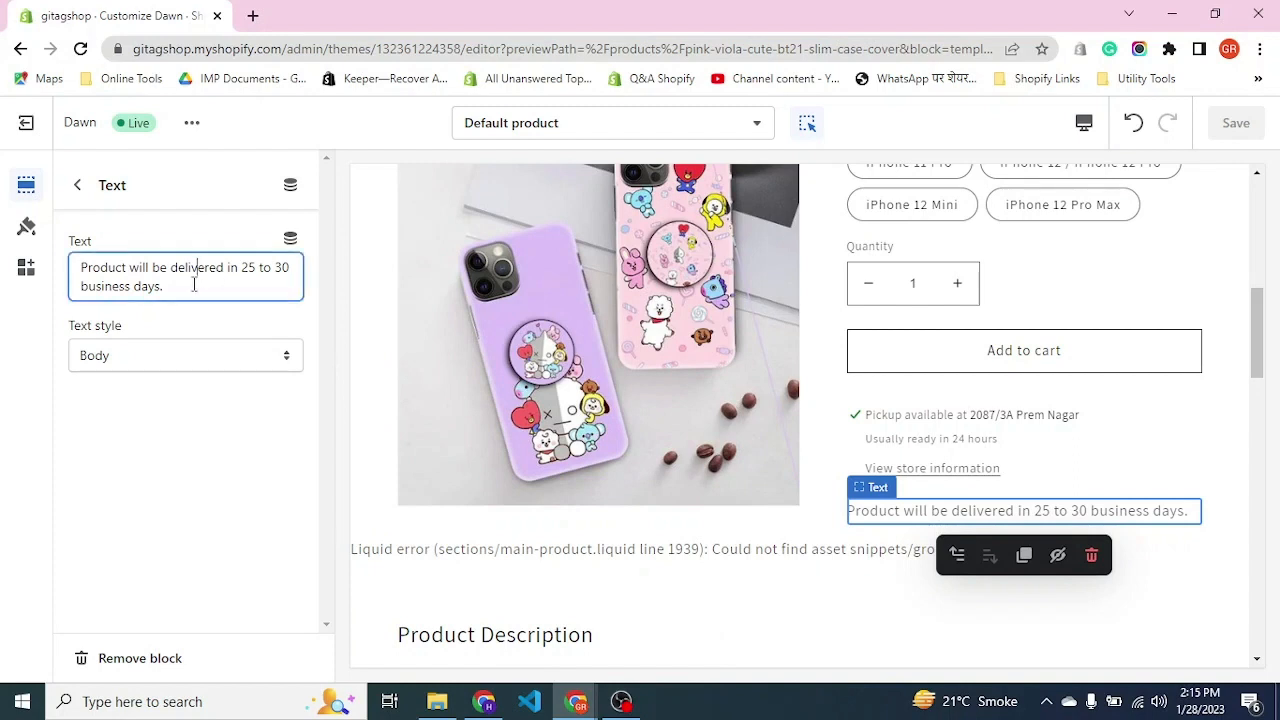
{"action": "key", "text": "ctrl+a"}
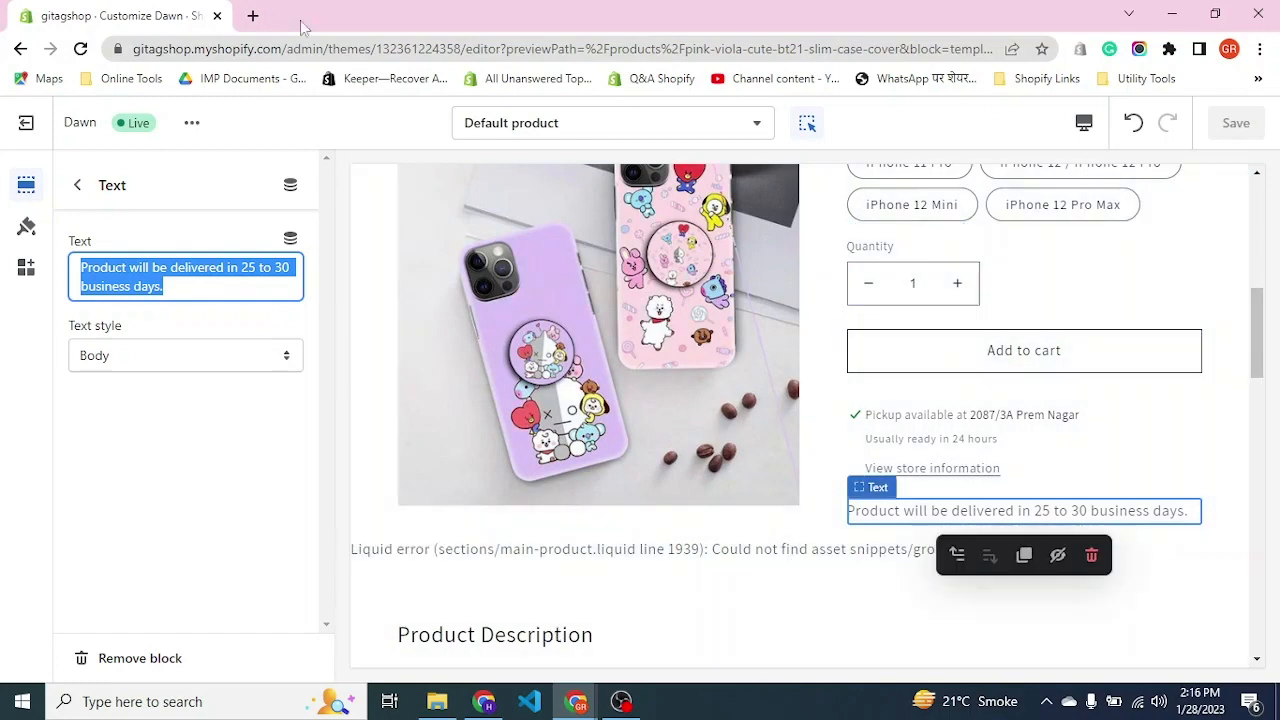
Open the live storefront from the theme editor in a new tab and go to its Catalog page
{"action": "left_click", "coordinate": [253, 17]}
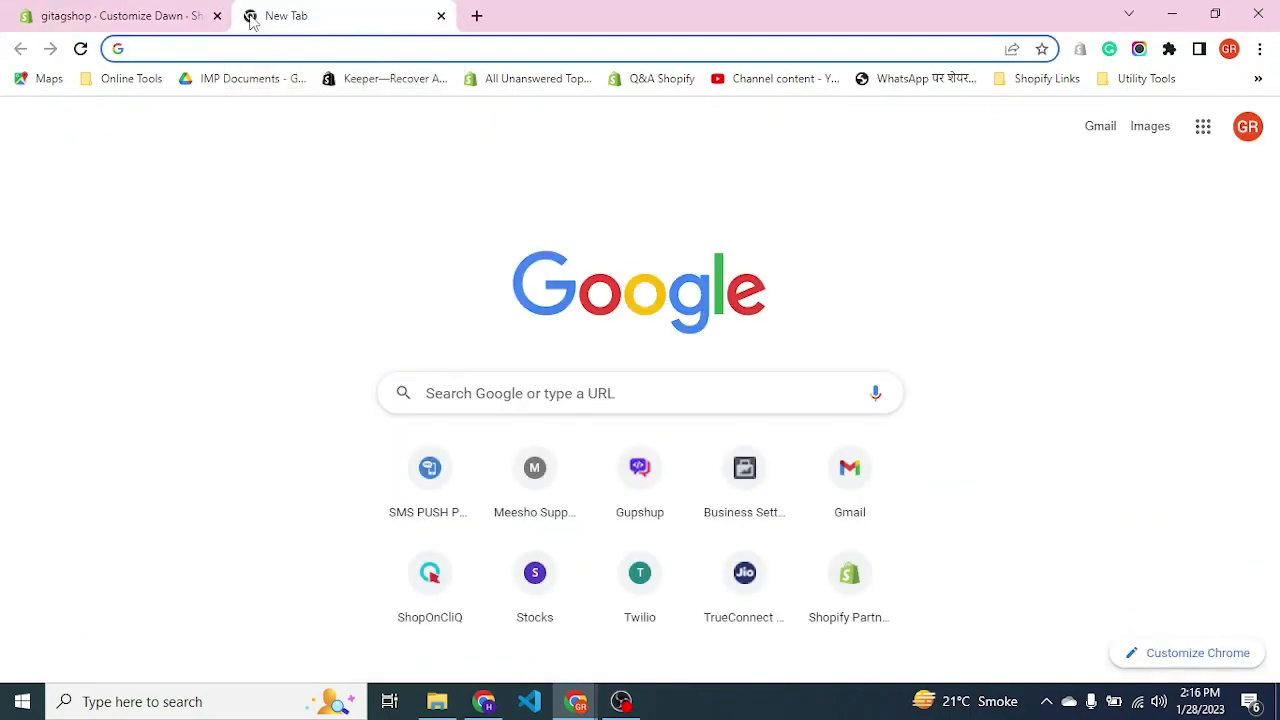
{"action": "left_click", "coordinate": [178, 24]}
{"action": "left_click", "coordinate": [192, 124]}
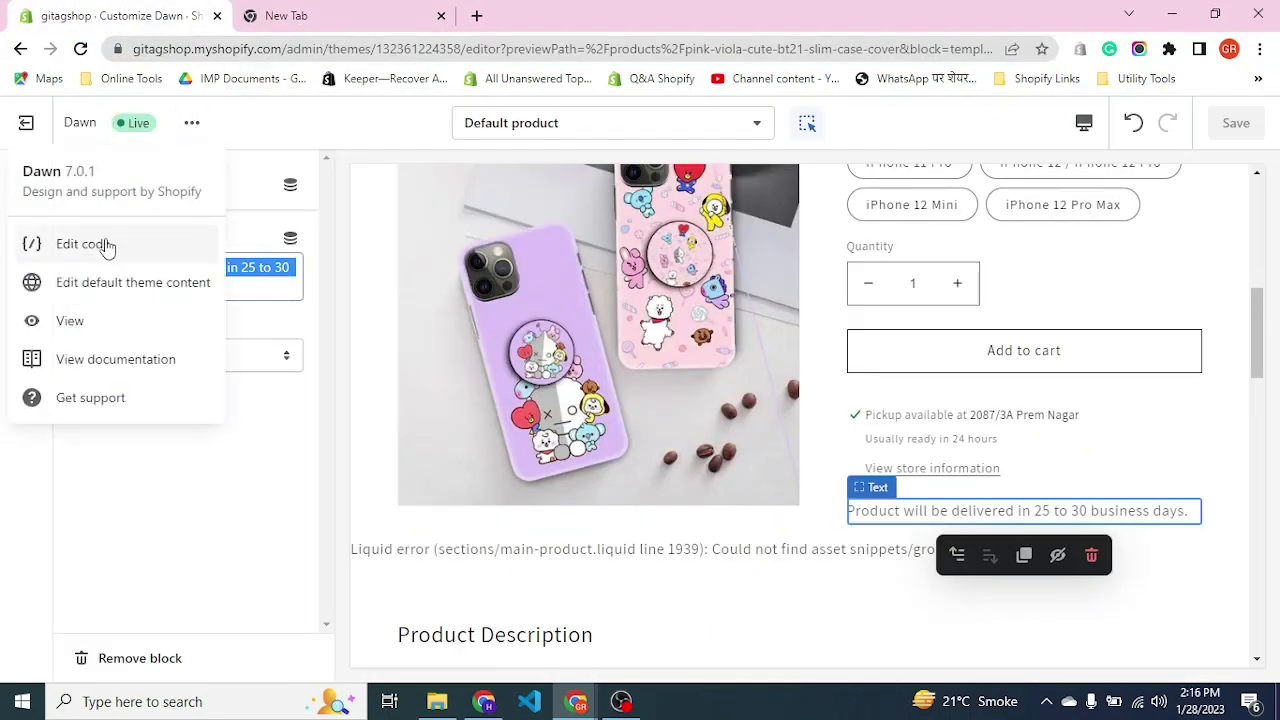
{"action": "left_click", "coordinate": [84, 326]}
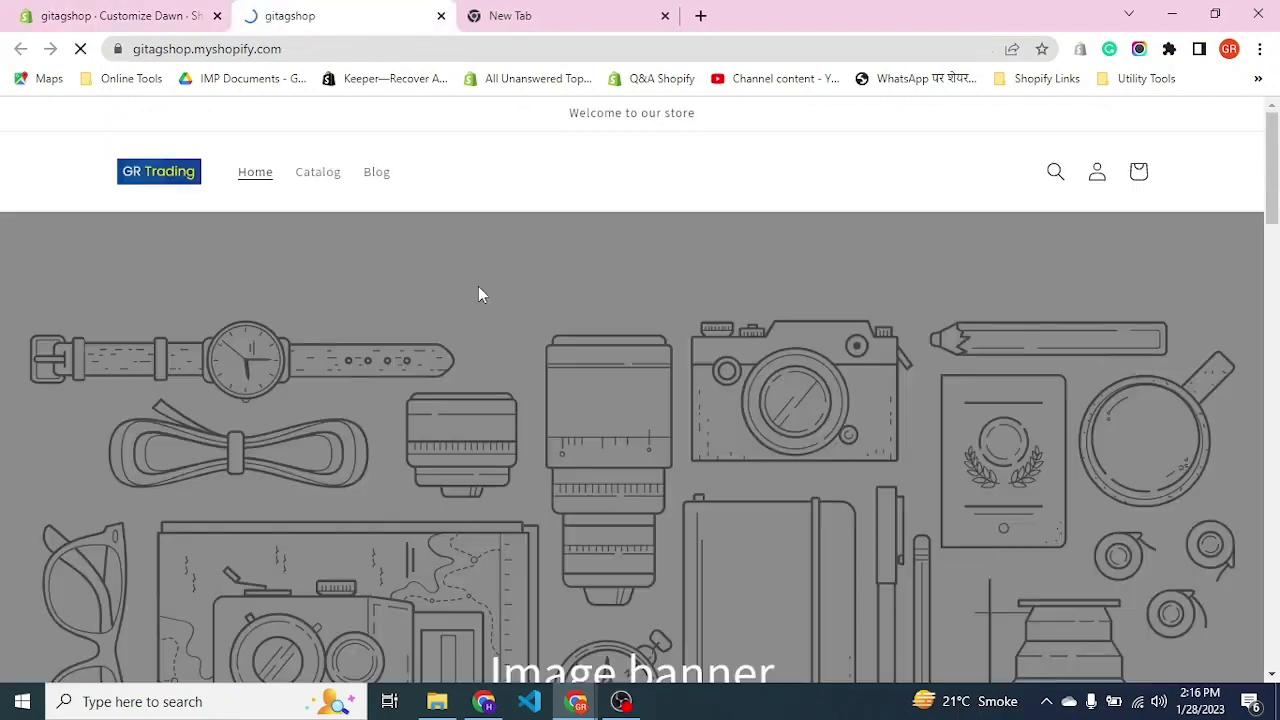
{"action": "scroll", "coordinate": [480, 290], "scroll_direction": "down", "scroll_amount": 2}
{"action": "scroll", "coordinate": [480, 290], "scroll_direction": "up", "scroll_amount": 2}
{"action": "left_click", "coordinate": [318, 177]}
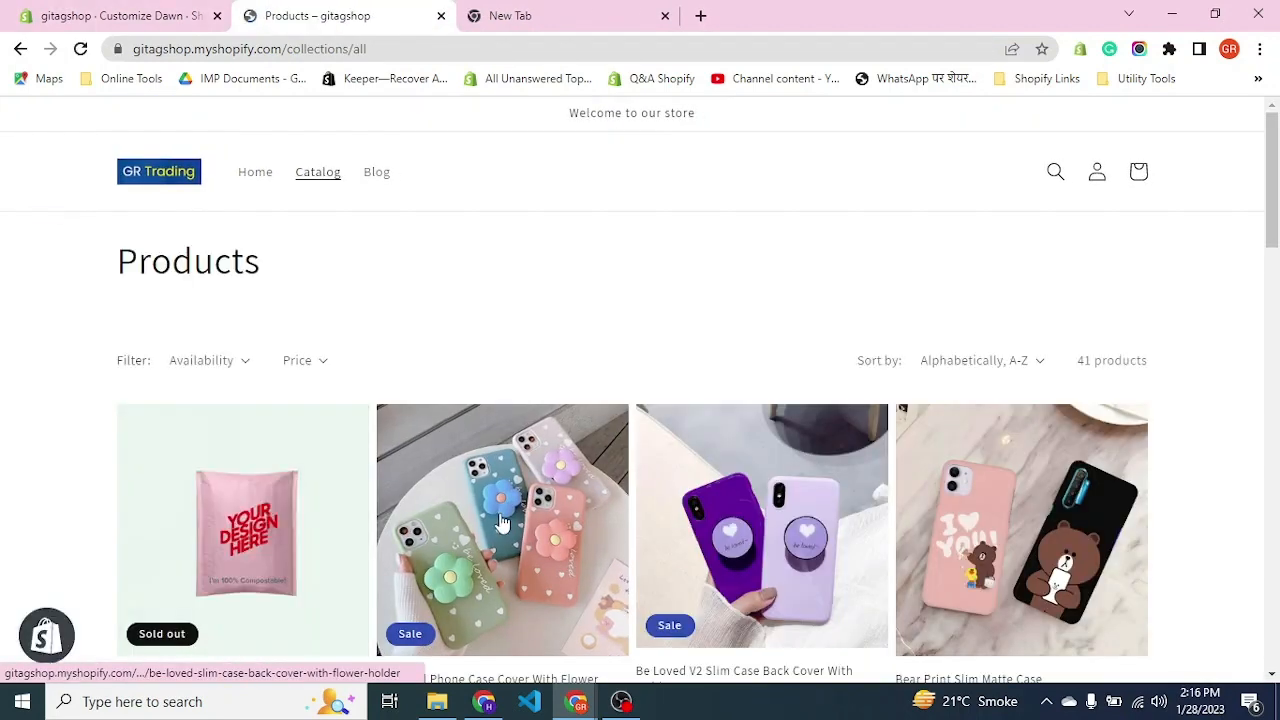
Open the Be Loved phone case product with the flower holder and check the delivery message below the Share option
{"action": "left_click", "coordinate": [502, 522]}
{"action": "scroll", "coordinate": [502, 522], "scroll_direction": "down", "scroll_amount": 5}
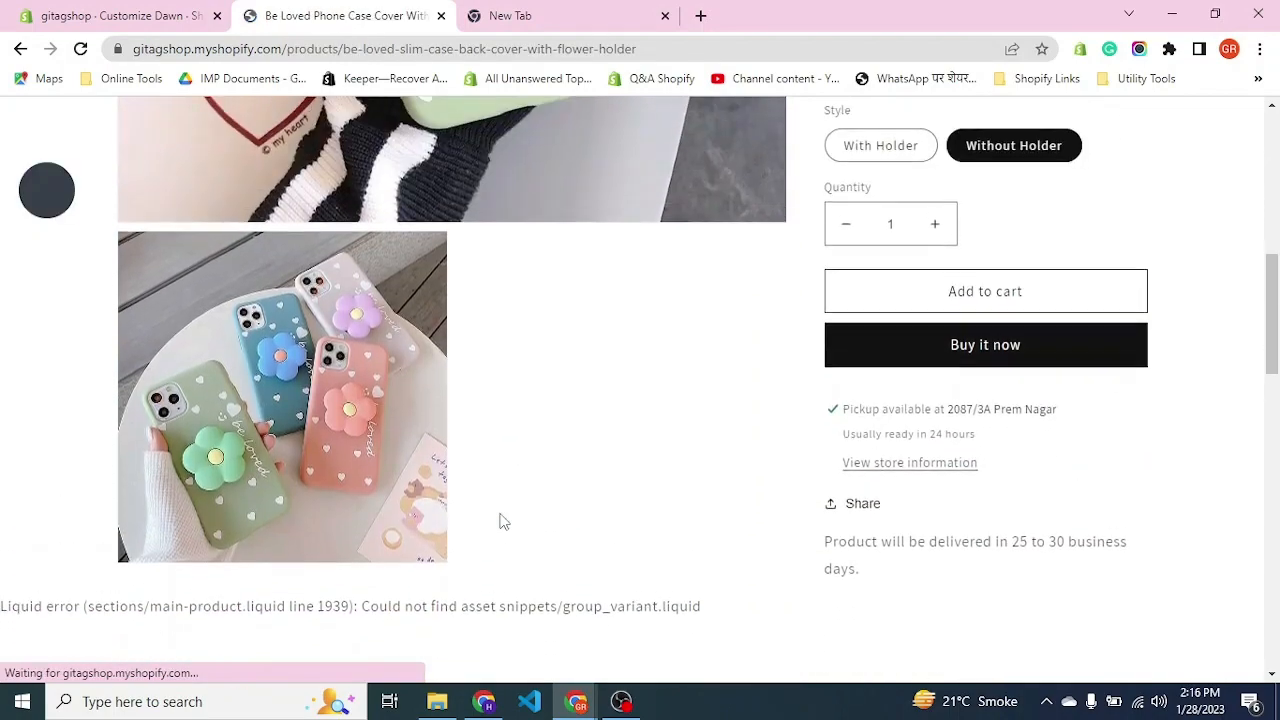
{"action": "scroll", "coordinate": [503, 522], "scroll_direction": "up", "scroll_amount": 1}
{"action": "scroll", "coordinate": [914, 606], "scroll_direction": "down", "scroll_amount": 1}
{"action": "left_click_drag", "start_coordinate": [834, 507], "coordinate": [866, 537]}
{"action": "left_click", "coordinate": [866, 537]}
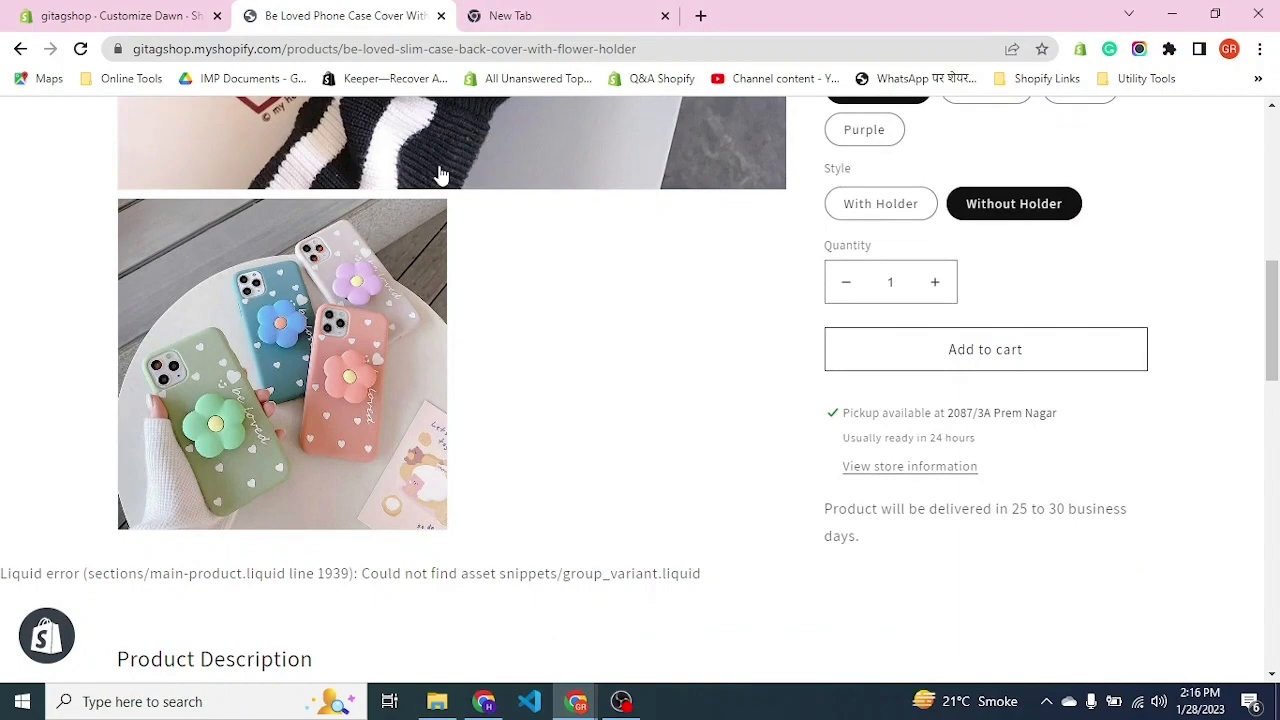
Open the related Check Print Slim Case Cover product in a separate tab and check its delivery message below the pickup information
{"action": "scroll", "coordinate": [440, 174], "scroll_direction": "down", "scroll_amount": 10}
{"action": "scroll", "coordinate": [437, 174], "scroll_direction": "up", "scroll_amount": 5}
{"action": "scroll", "coordinate": [437, 174], "scroll_direction": "down", "scroll_amount": 4}
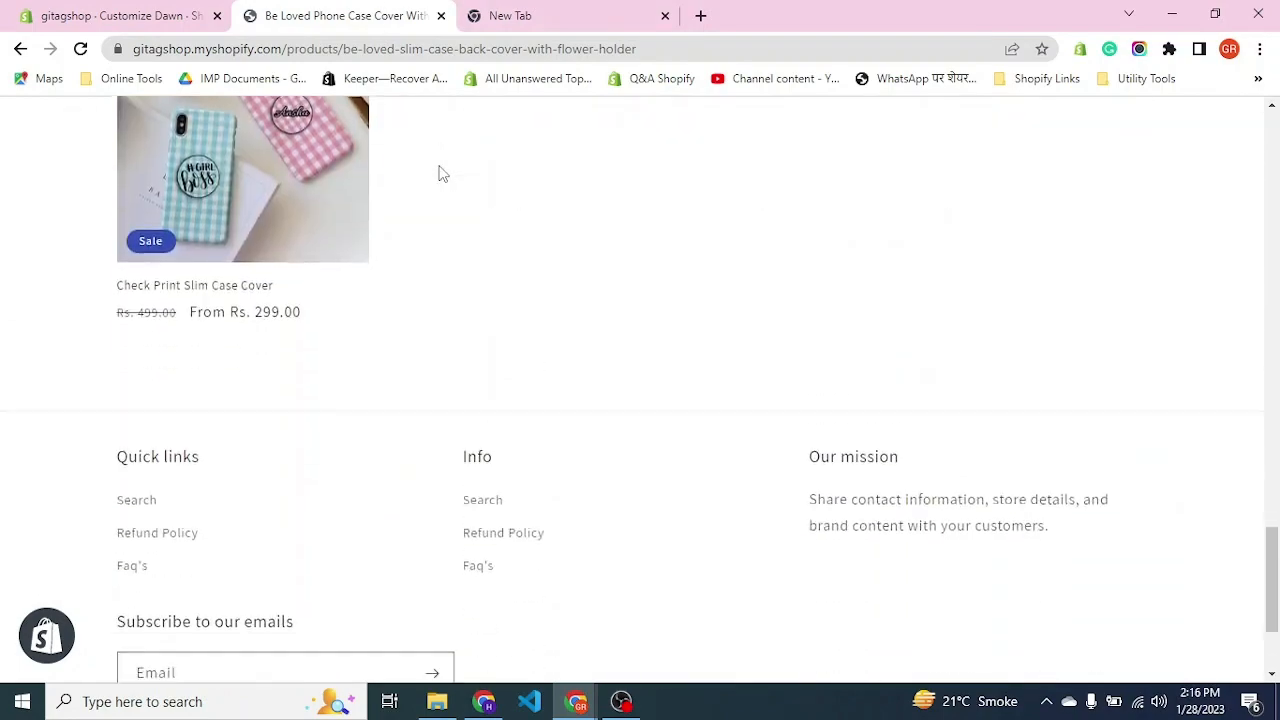
{"action": "left_click", "coordinate": [263, 207], "text": "ctrl"}
{"action": "key", "text": "ctrl+Tab"}
{"action": "scroll", "coordinate": [601, 423], "scroll_direction": "down", "scroll_amount": 1}
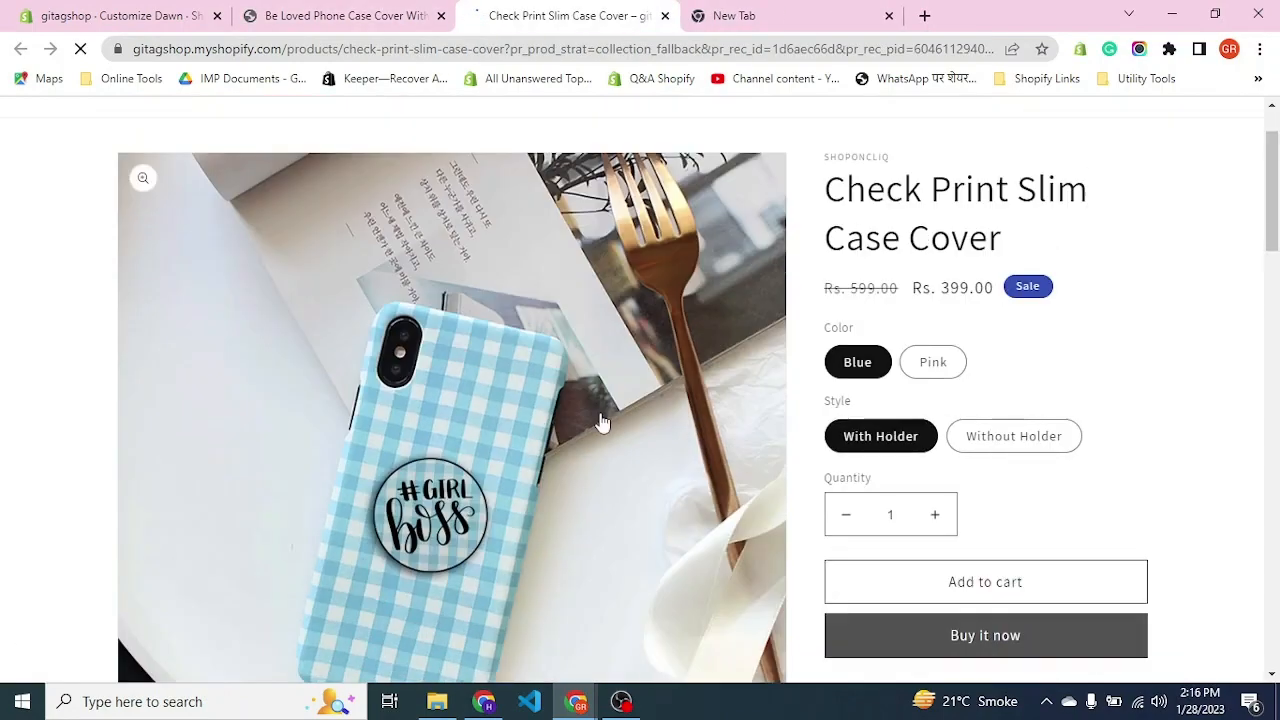
{"action": "scroll", "coordinate": [601, 423], "scroll_direction": "down", "scroll_amount": 5}
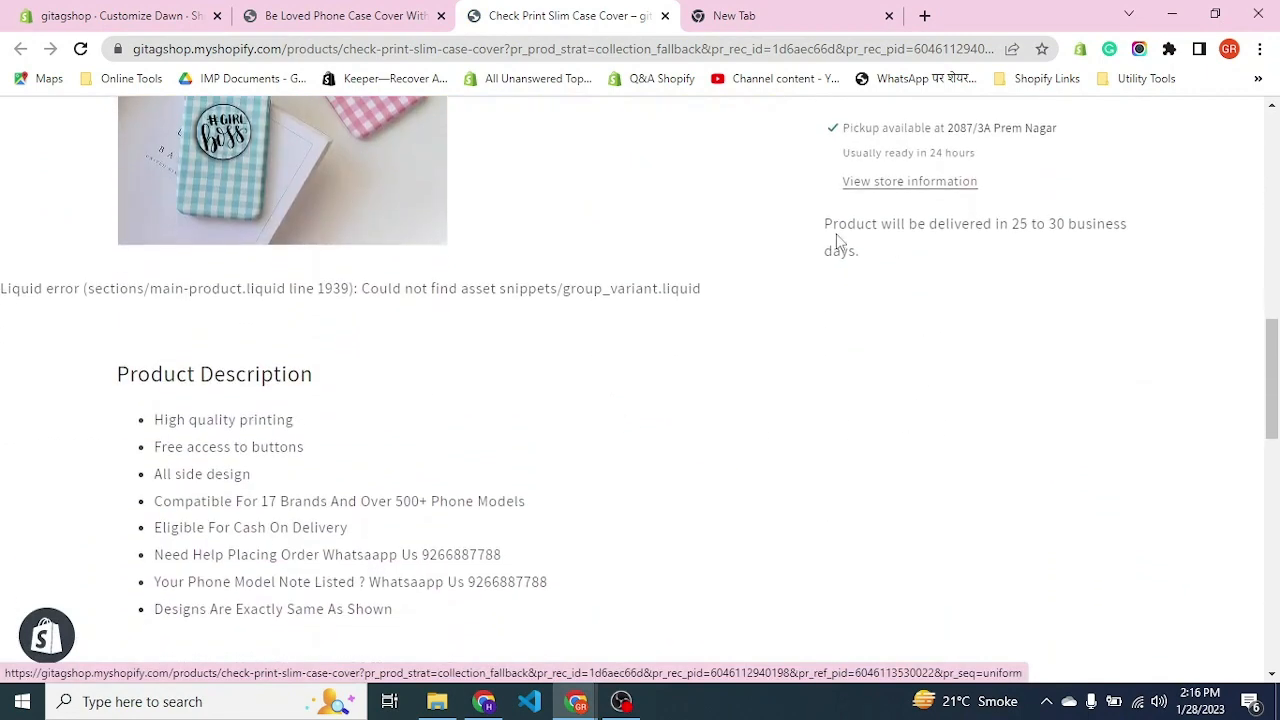
{"action": "triple_click", "coordinate": [836, 240]}
{"action": "left_click", "coordinate": [851, 257]}
{"action": "scroll", "coordinate": [851, 257], "scroll_direction": "up", "scroll_amount": 1}
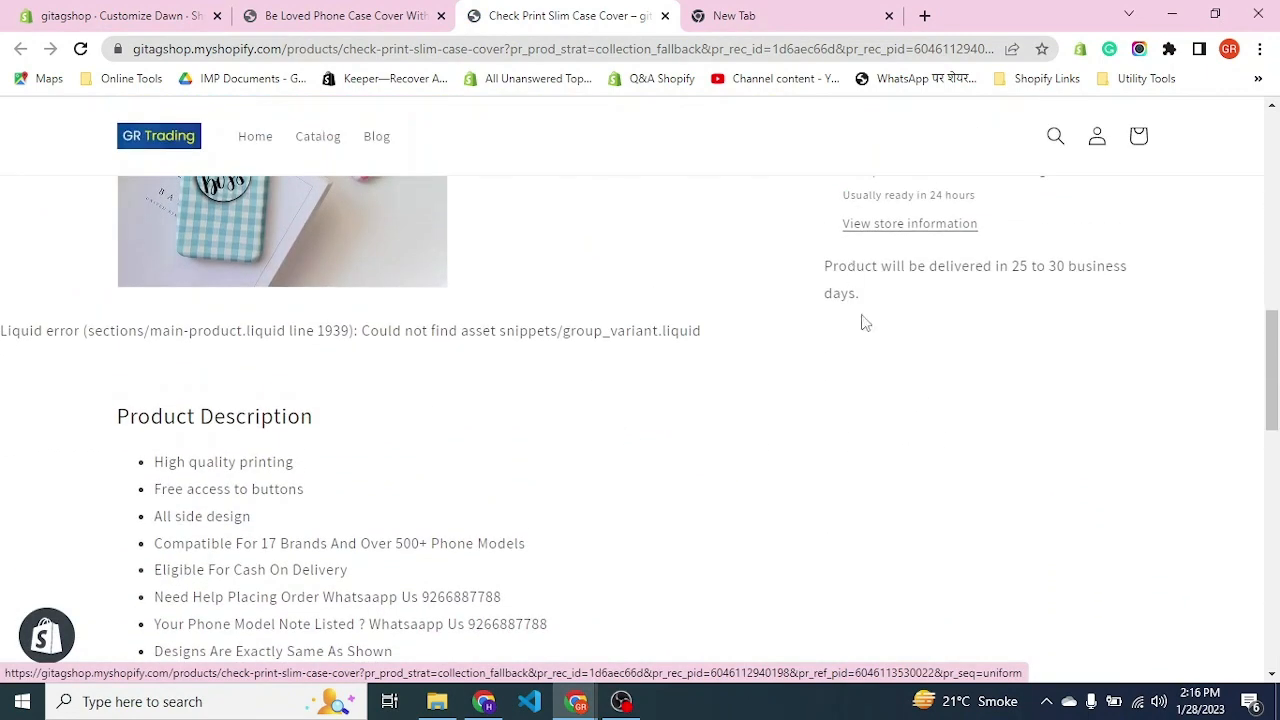
{"action": "scroll", "coordinate": [866, 323], "scroll_direction": "up", "scroll_amount": 2}
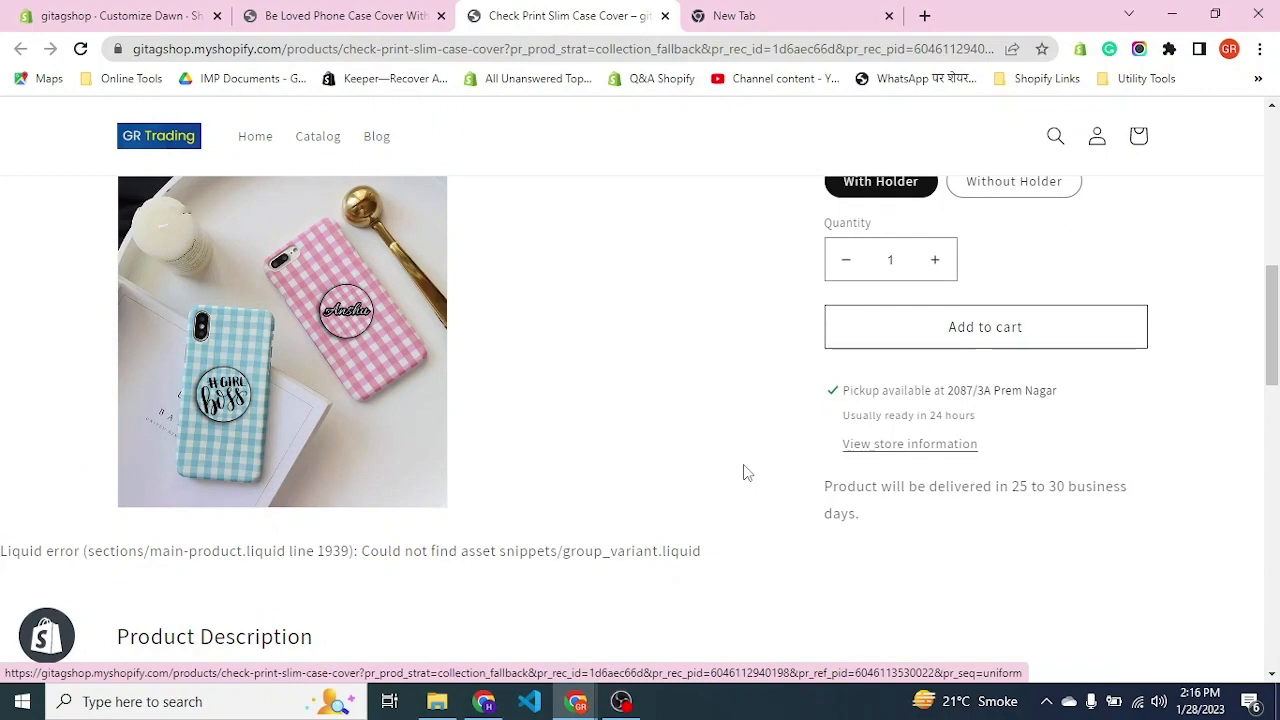
Return to the forum post and reread the sentences about the different delivery times for each product
{"action": "left_click", "coordinate": [330, 15]}
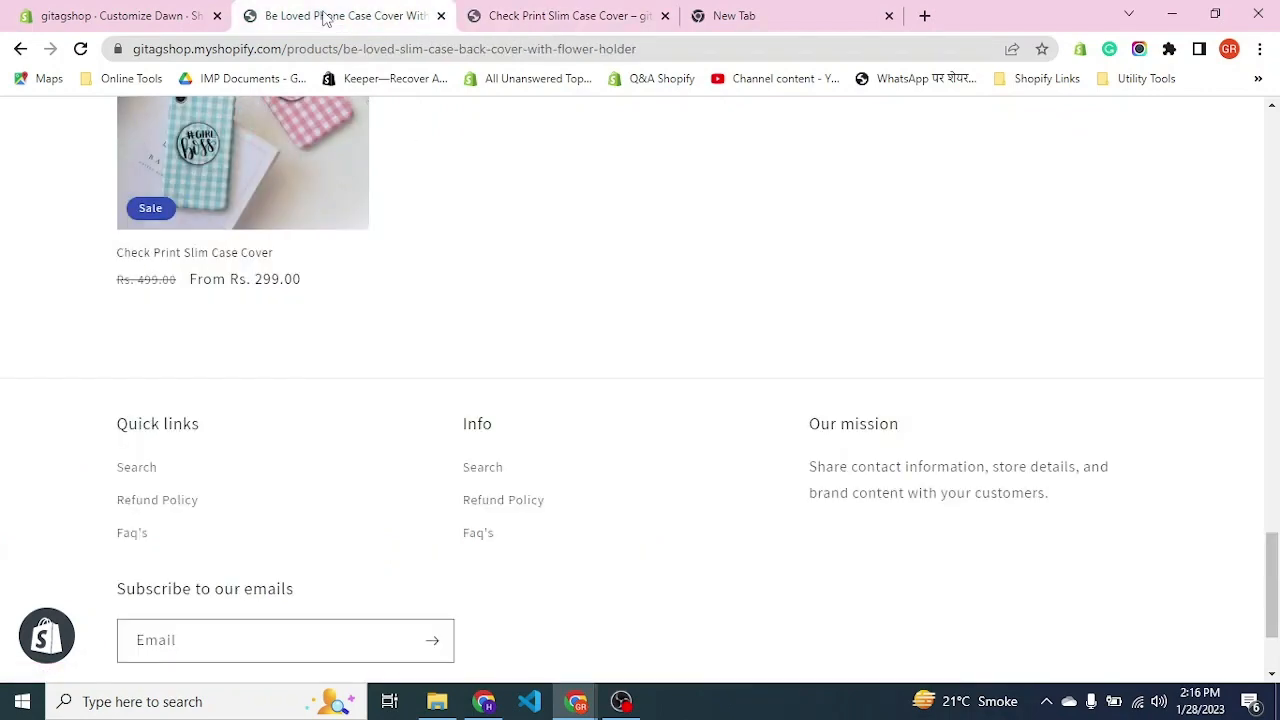
{"action": "left_click", "coordinate": [168, 12]}
{"action": "key", "text": "alt+Tab"}
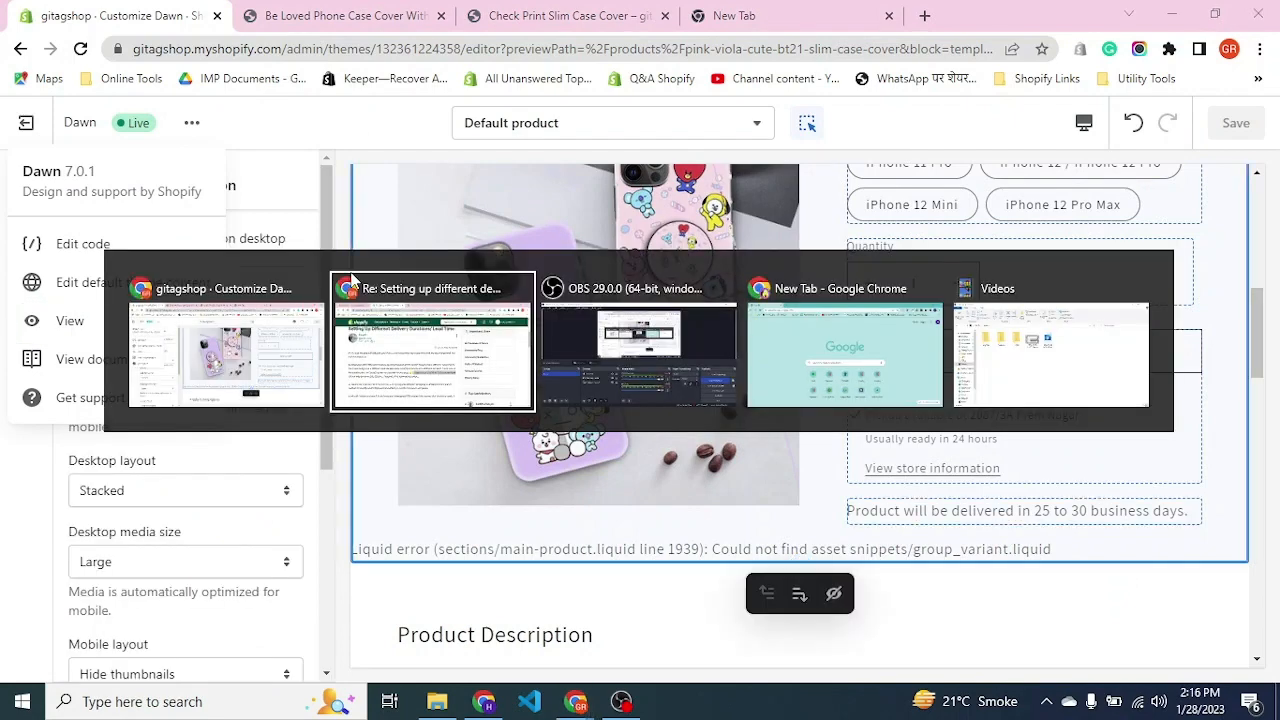
{"action": "left_click", "coordinate": [515, 458]}
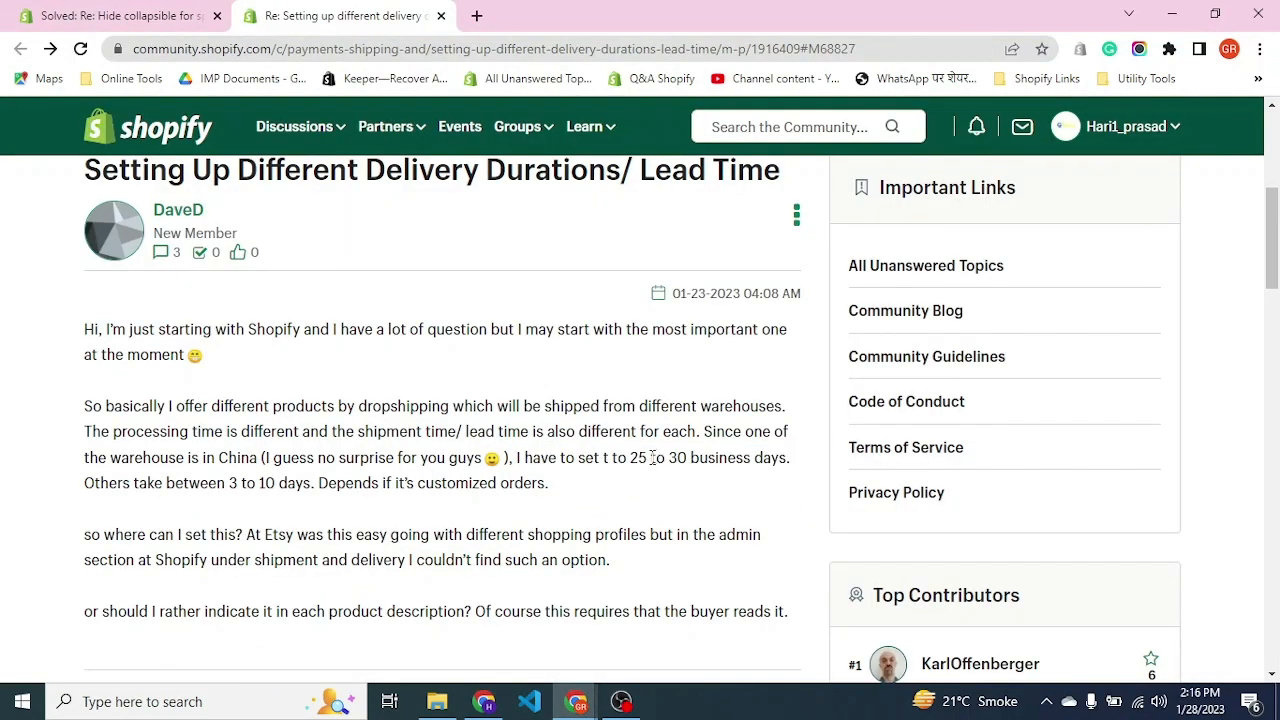
{"action": "left_click_drag", "start_coordinate": [722, 457], "coordinate": [752, 457]}
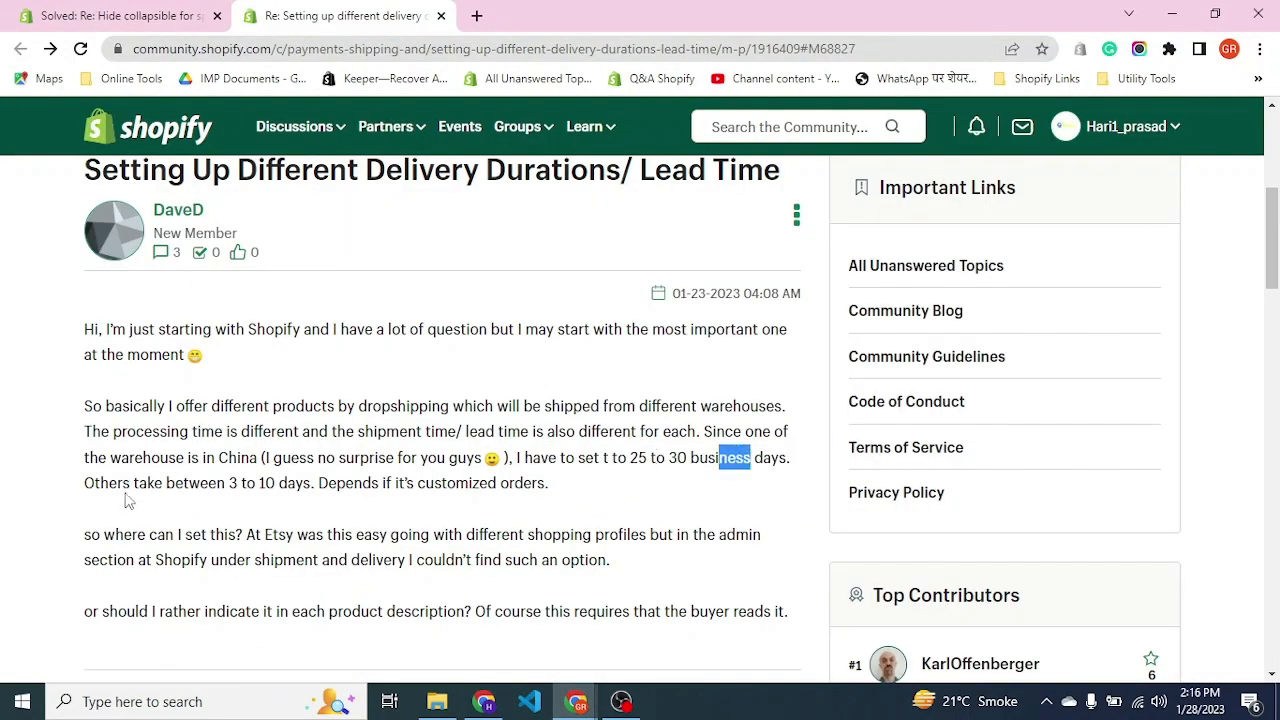
{"action": "left_click_drag", "start_coordinate": [118, 483], "coordinate": [533, 492]}
{"action": "left_click", "coordinate": [324, 489]}
{"action": "left_click", "coordinate": [533, 492]}
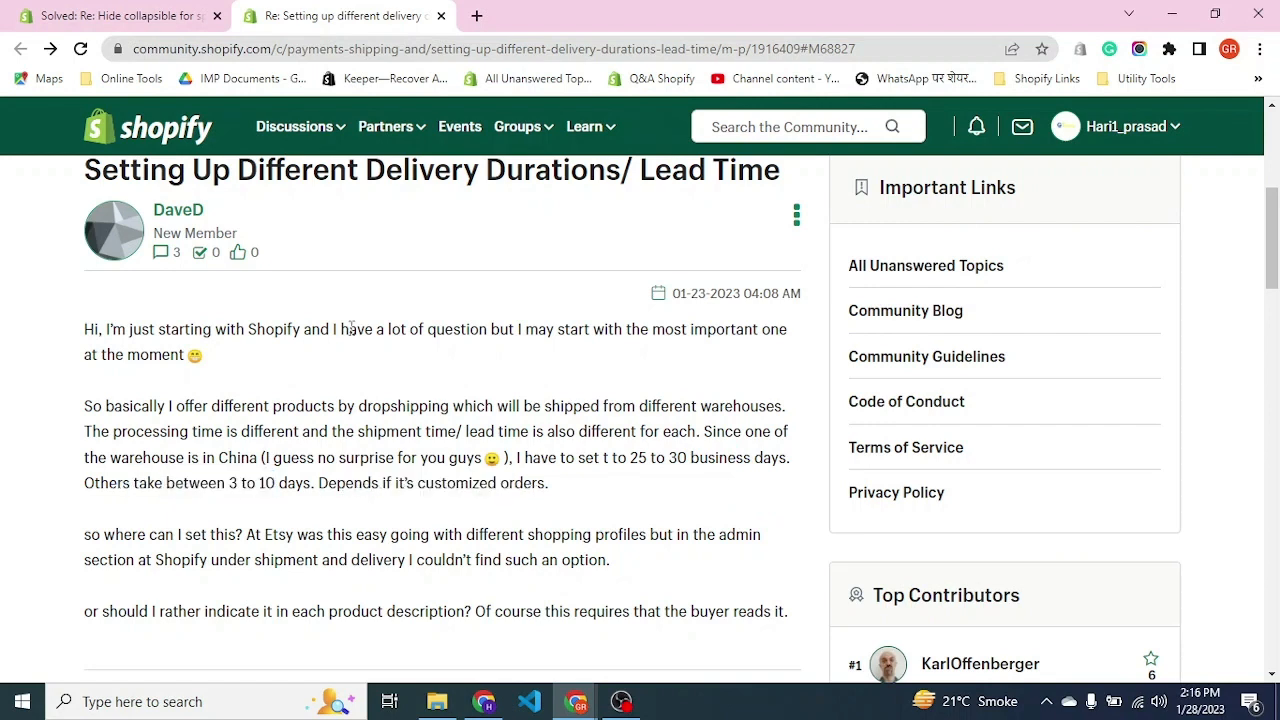
Switch back to the theme editor, reopen the delivery message block, and show the dynamic source options for its text
{"action": "key", "text": "alt+Tab"}
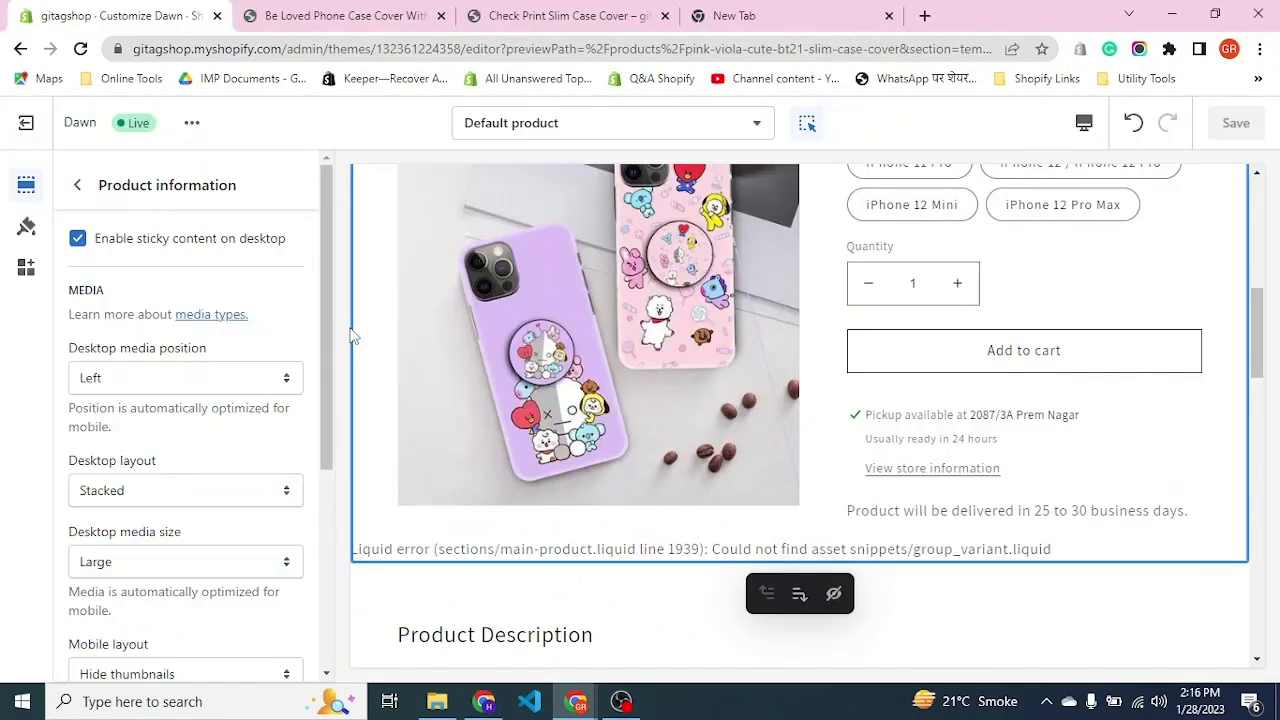
{"action": "left_click", "coordinate": [77, 190]}
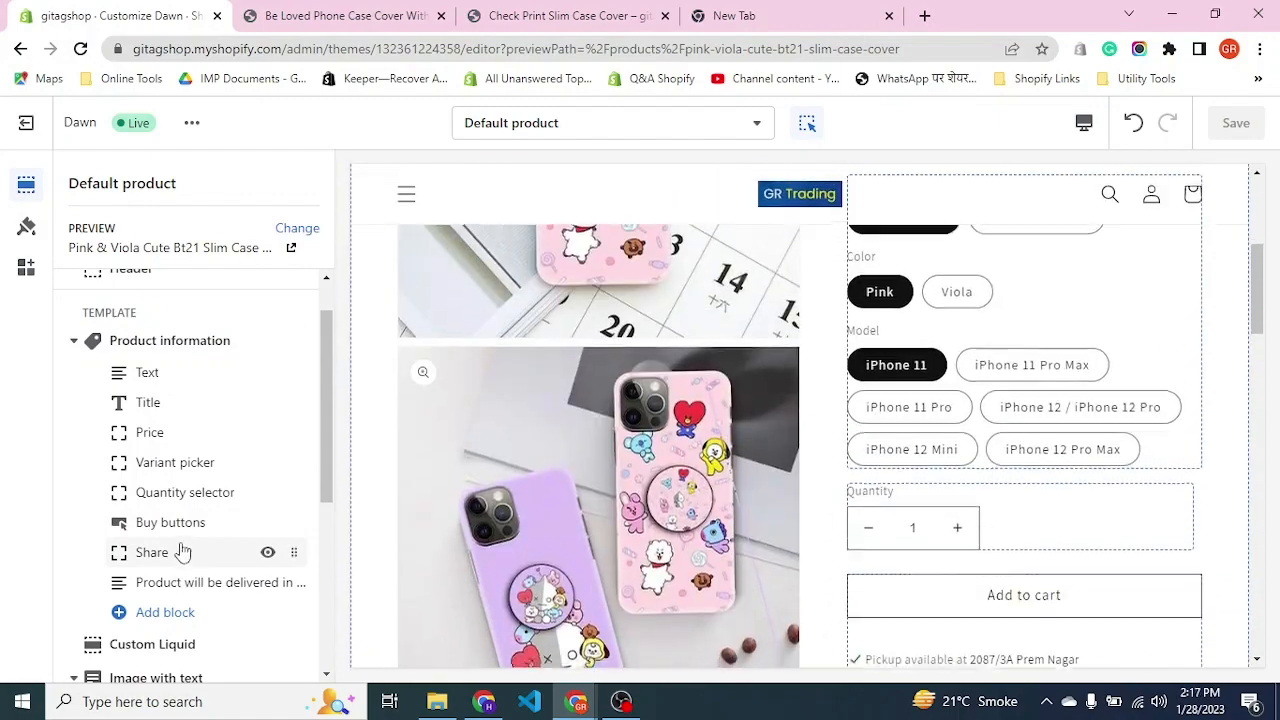
{"action": "left_click", "coordinate": [178, 582]}
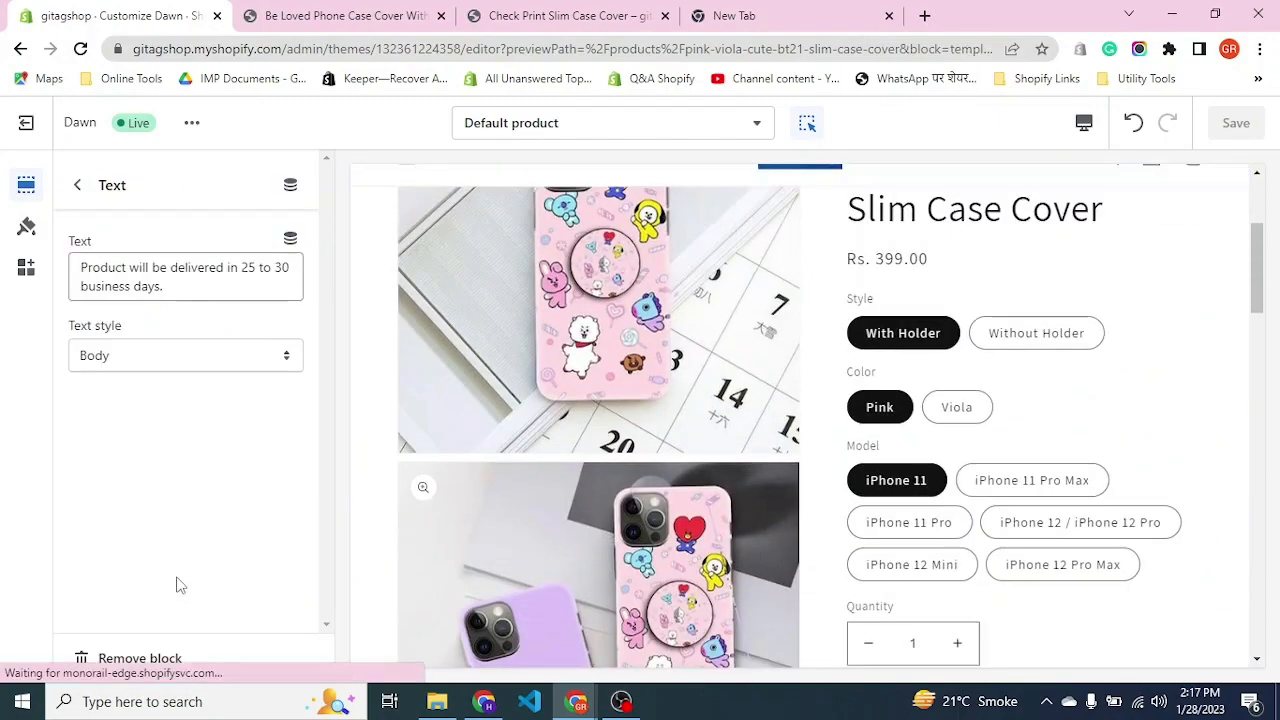
{"action": "left_click", "coordinate": [167, 292]}
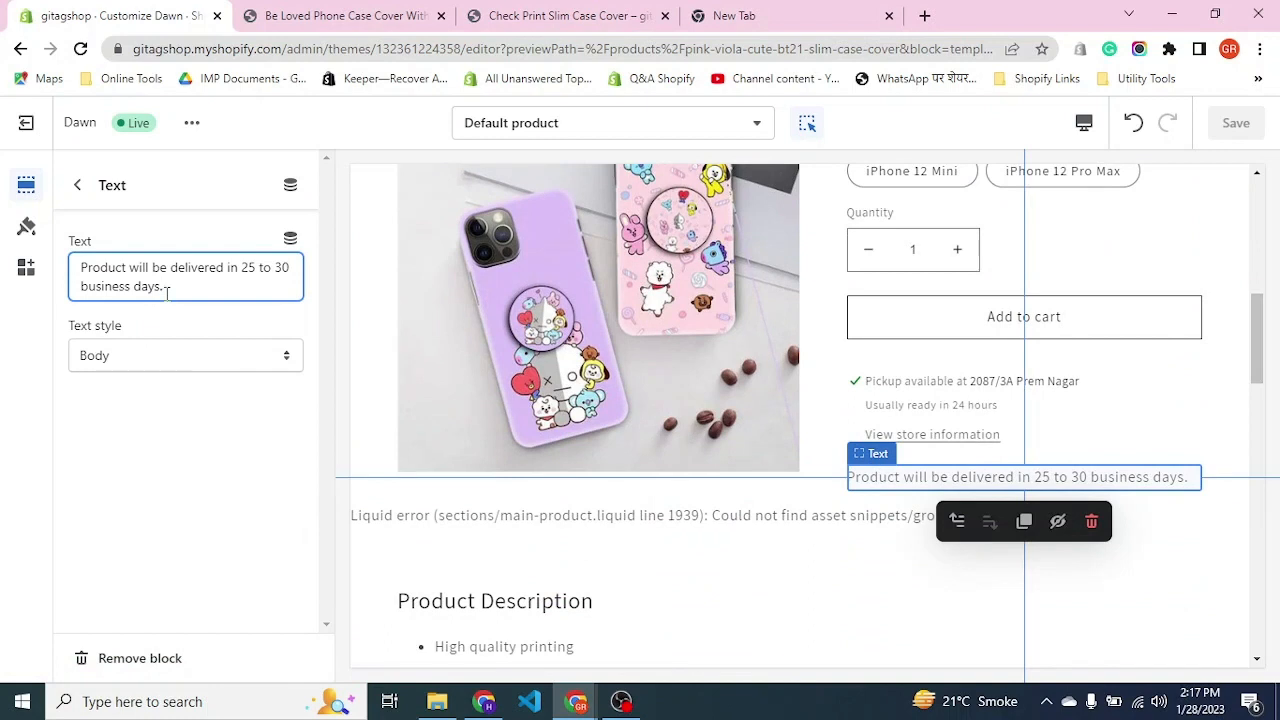
{"action": "left_click", "coordinate": [290, 241]}
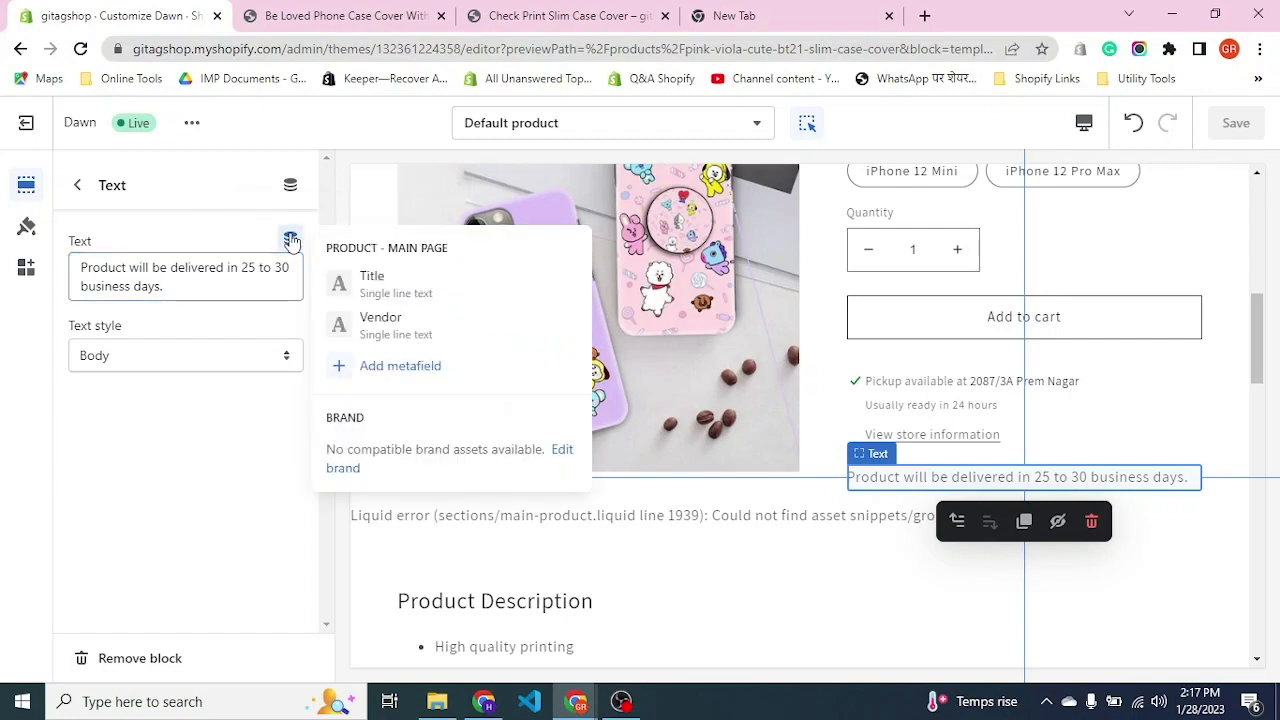
Go to the store's custom data settings through the option to add a metafield and start a new Products metafield definition
{"action": "left_click", "coordinate": [404, 370]}
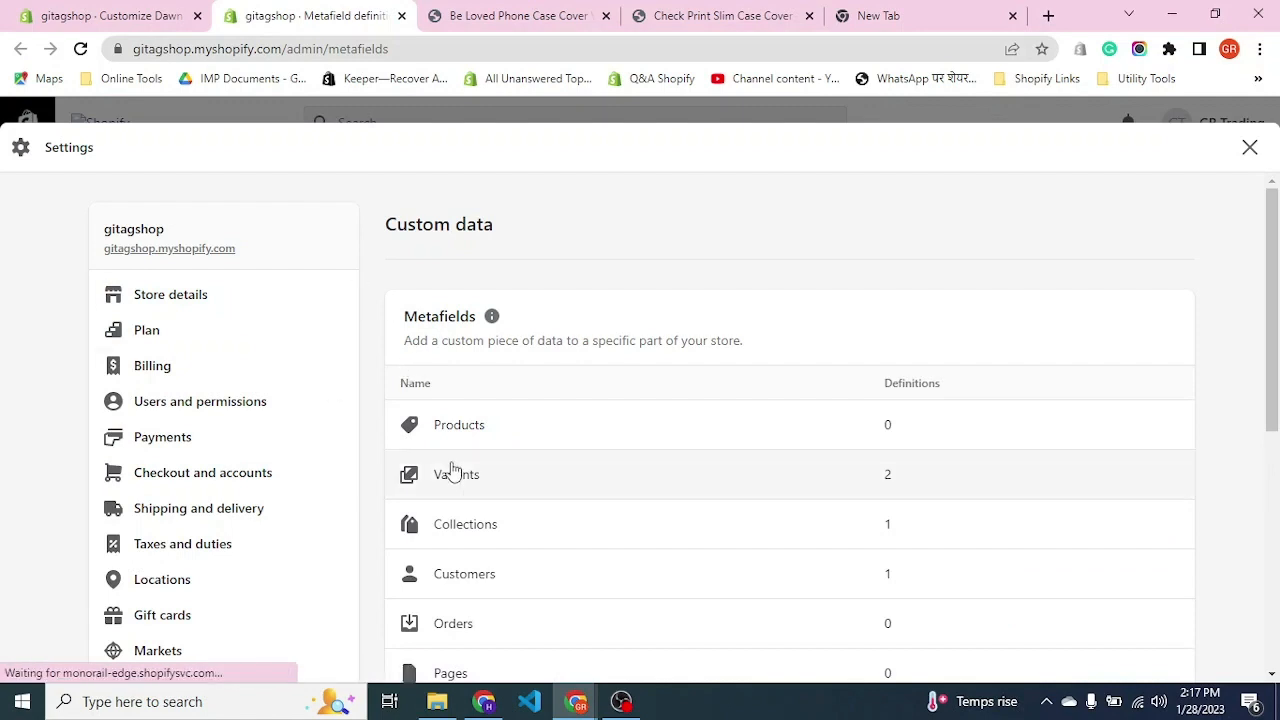
{"action": "scroll", "coordinate": [452, 470], "scroll_direction": "down", "scroll_amount": 2}
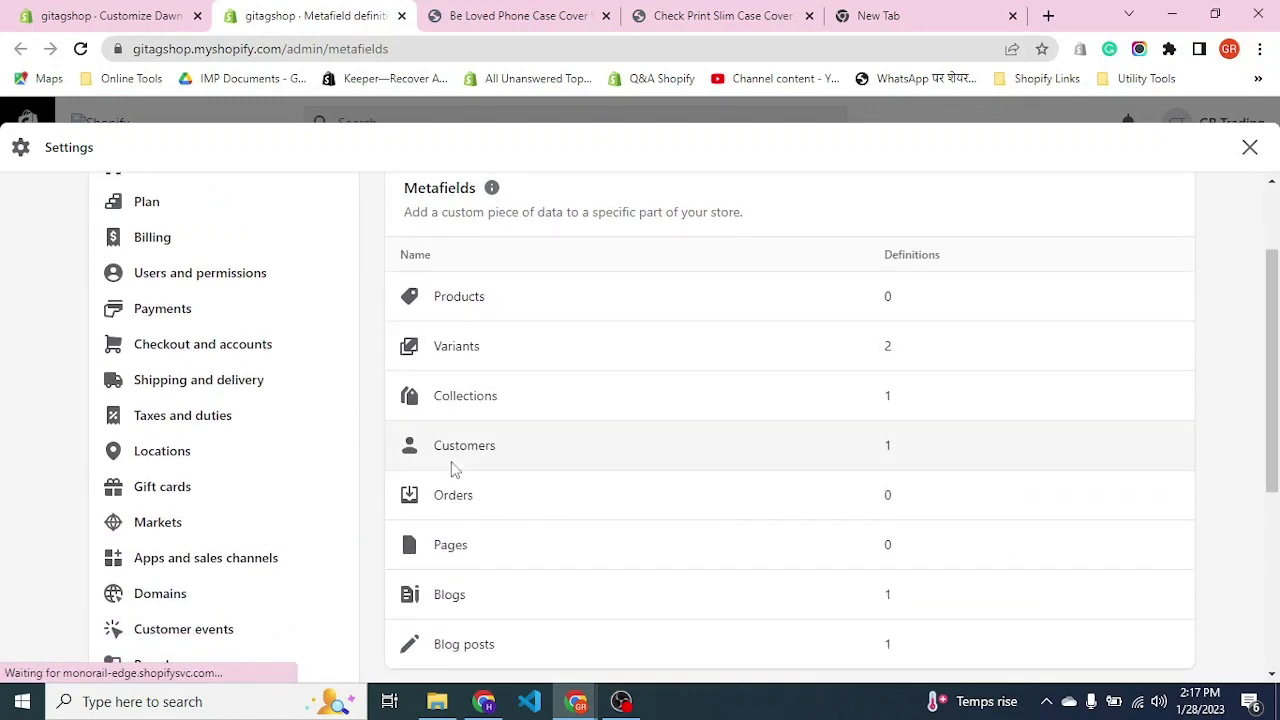
{"action": "left_click", "coordinate": [469, 300]}
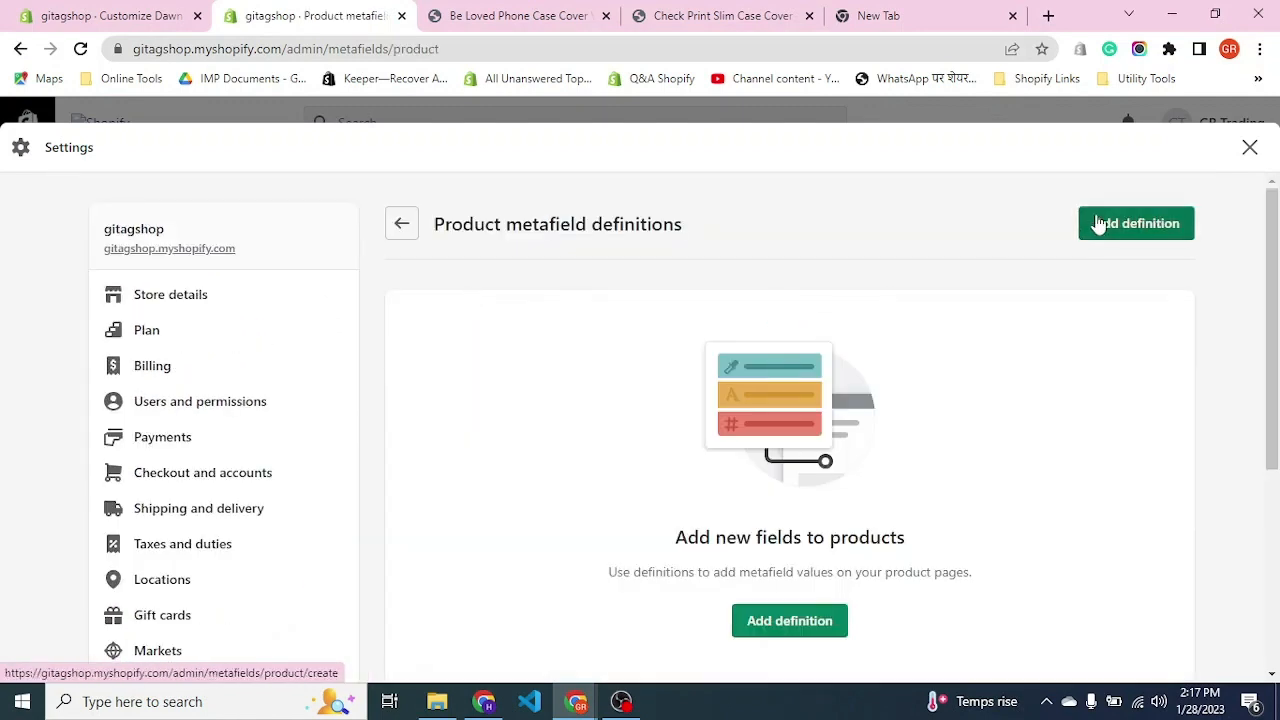
{"action": "left_click", "coordinate": [1135, 224]}
Name the product metafield definition "deliveryinstruction"
{"action": "left_click", "coordinate": [617, 358]}
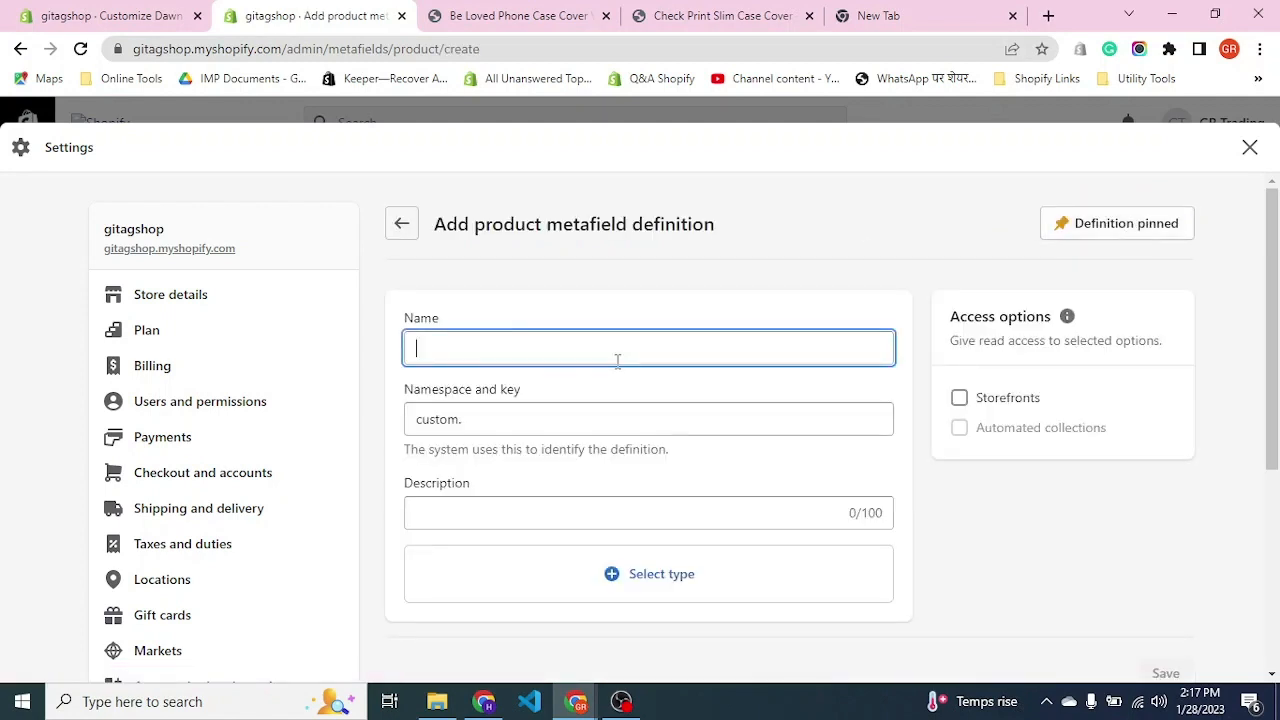
{"action": "type", "text": "delivery"}
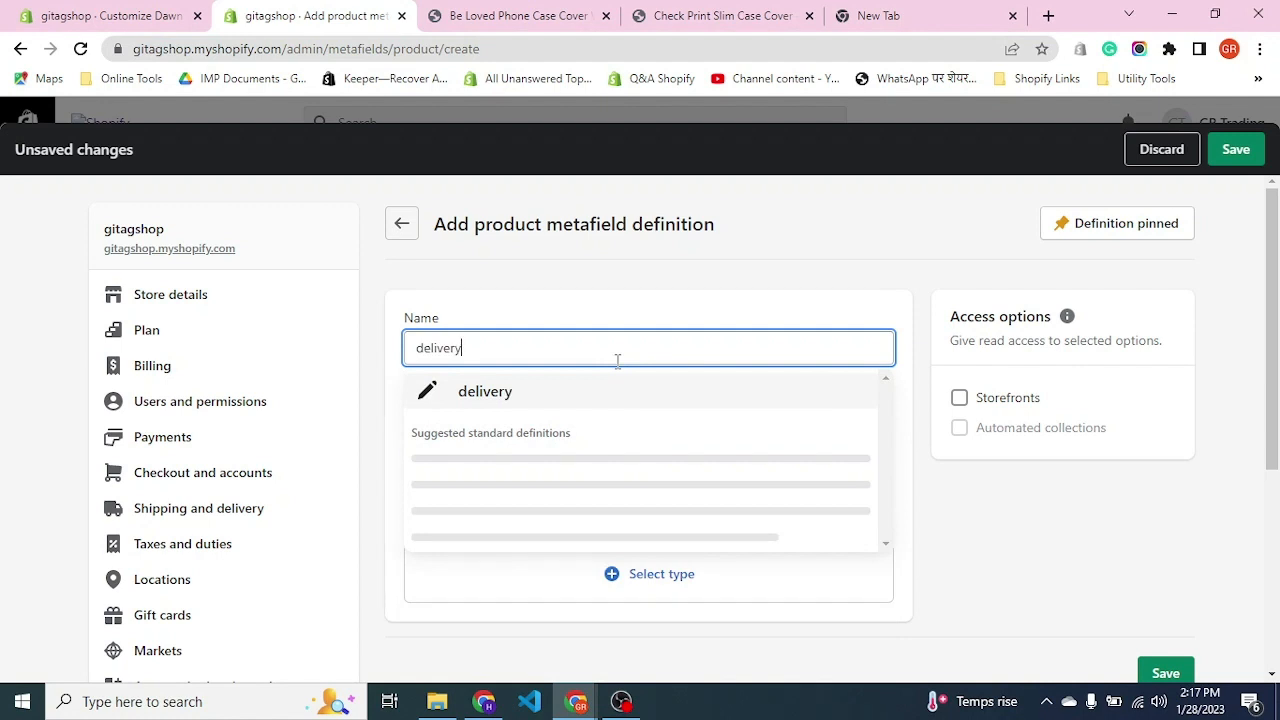
{"action": "type", "text": "text"}
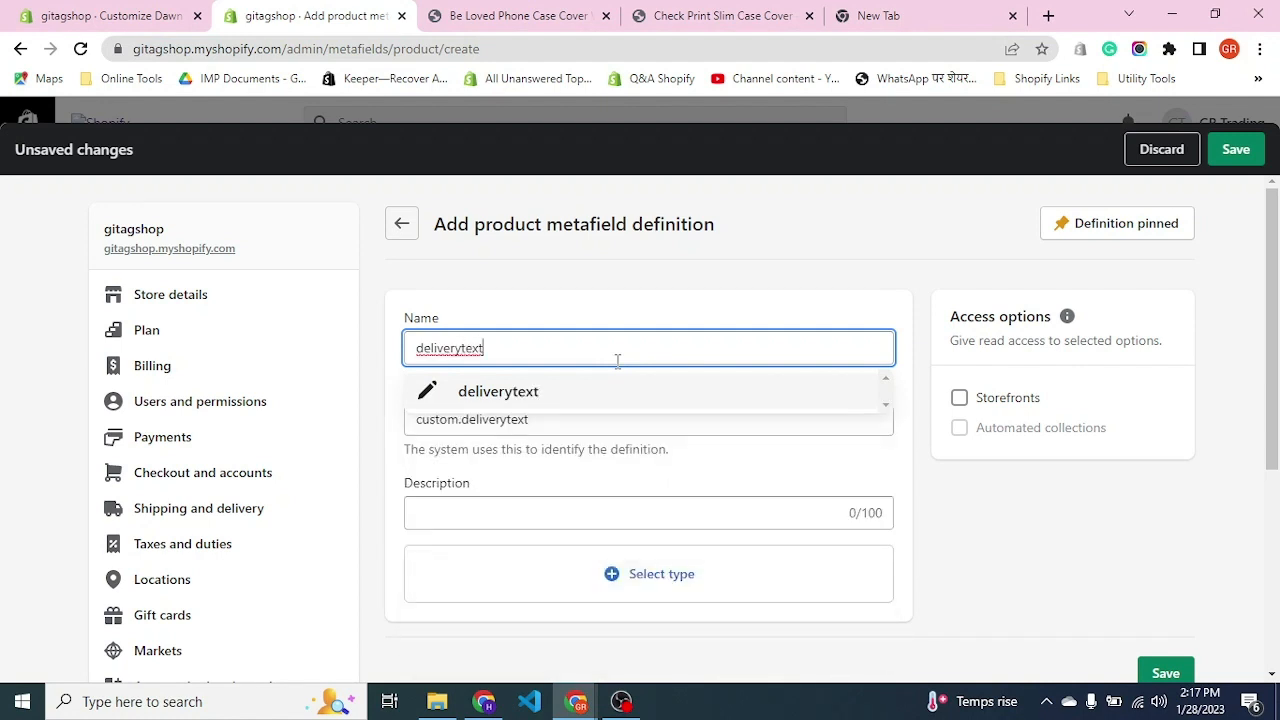
{"action": "key", "text": "BackSpace"}
{"action": "key", "text": "BackSpace"}
{"action": "key", "text": "BackSpace"}
{"action": "key", "text": "BackSpace"}
{"action": "type", "text": "inst"}
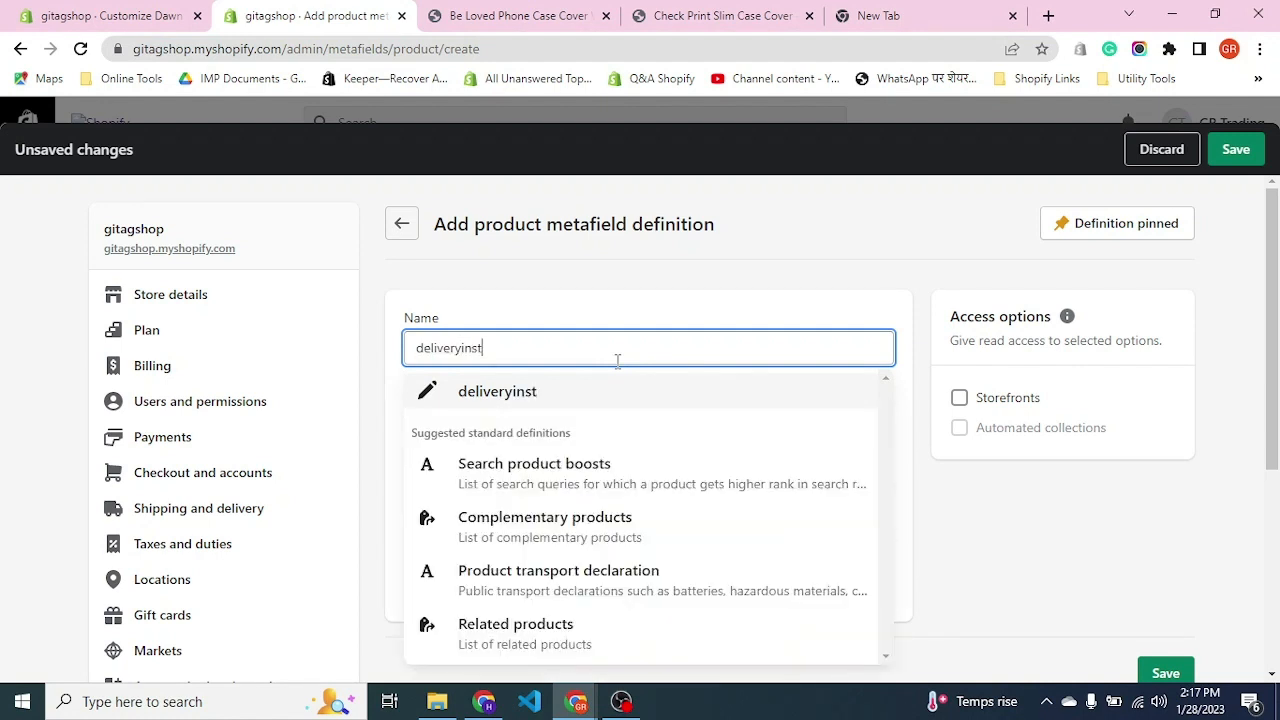
{"action": "type", "text": "ruction"}
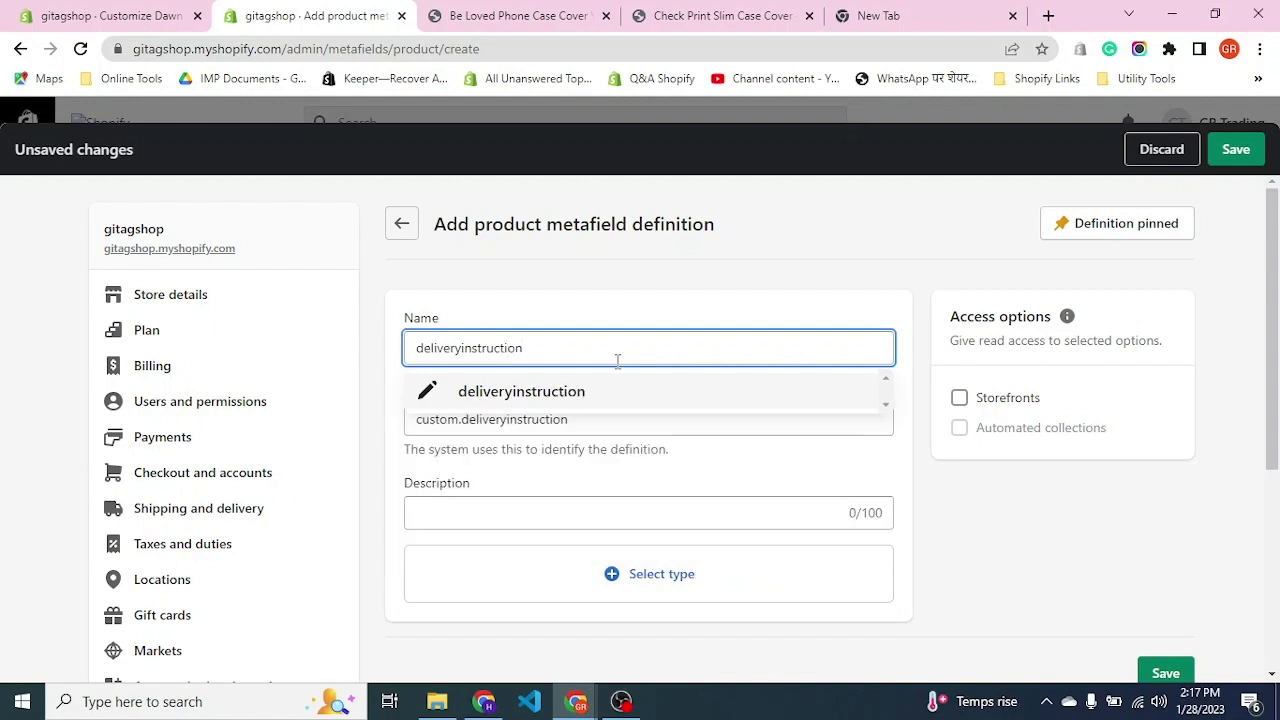
{"action": "left_click", "coordinate": [566, 392]}
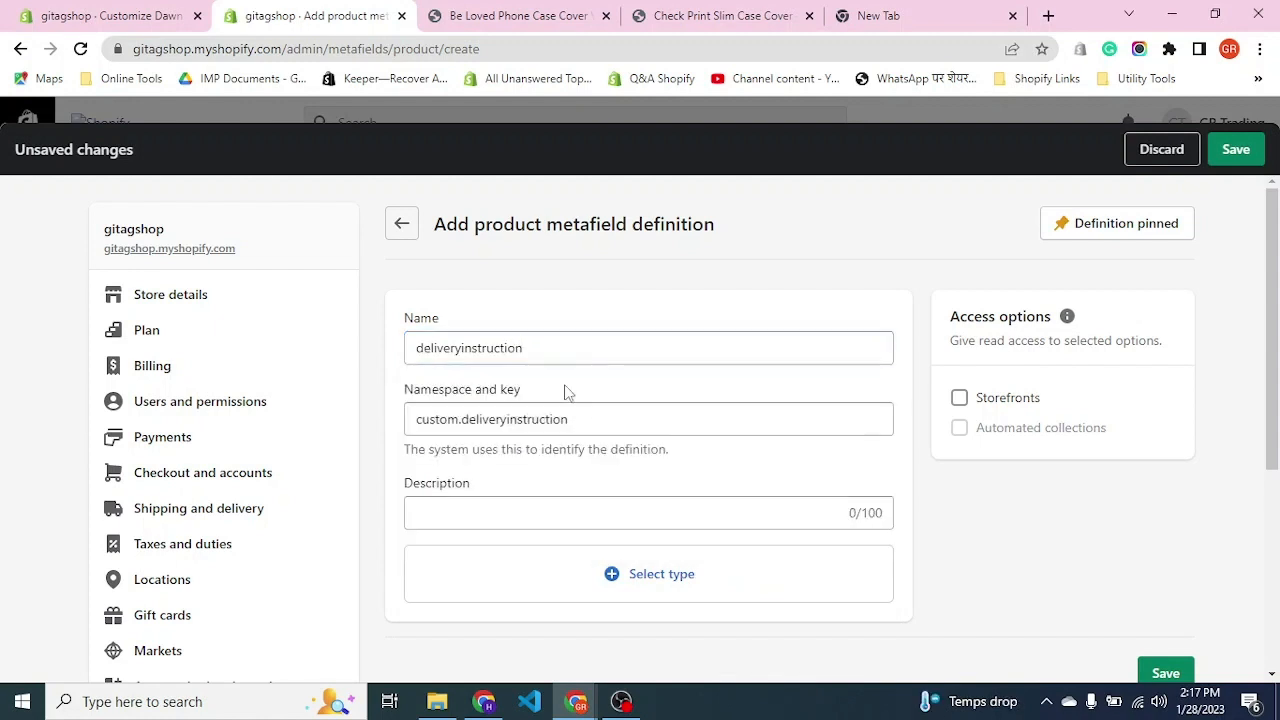
Give Storefronts access to the definition, set its type to Single line text, and save it
{"action": "left_click", "coordinate": [959, 397]}
{"action": "left_click", "coordinate": [700, 557]}
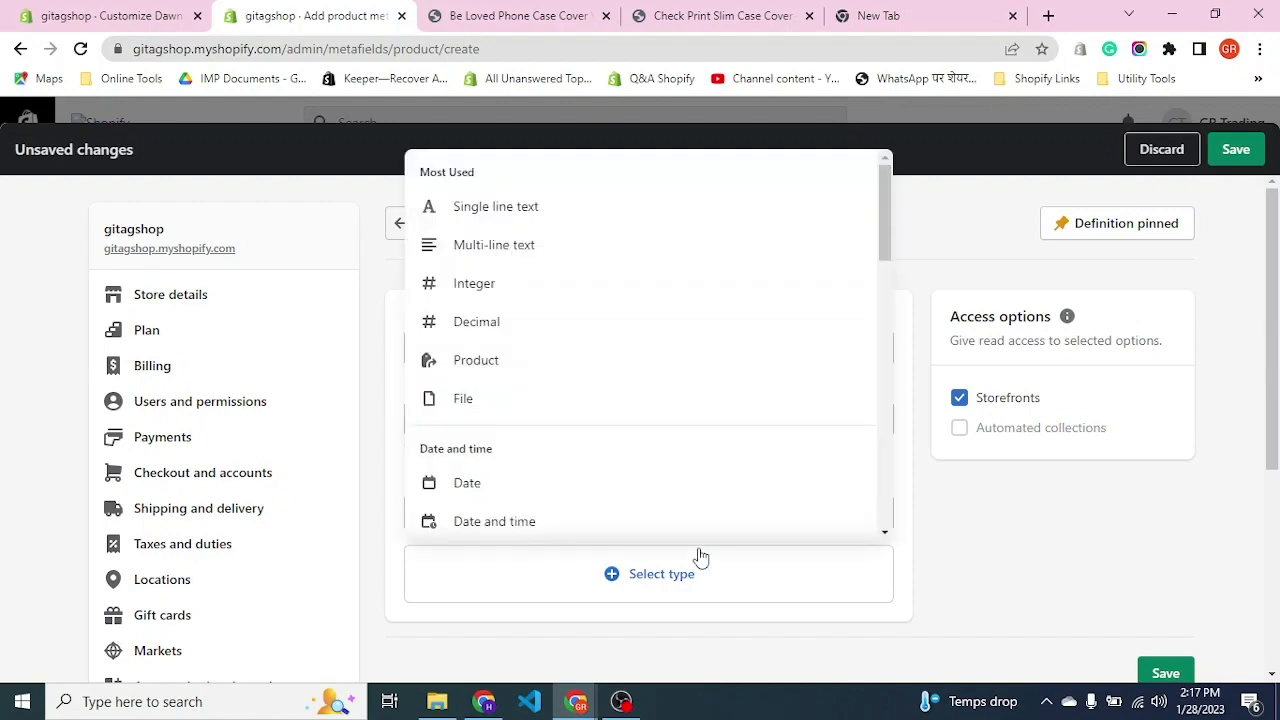
{"action": "left_click", "coordinate": [494, 206]}
{"action": "scroll", "coordinate": [1008, 507], "scroll_direction": "down", "scroll_amount": 4}
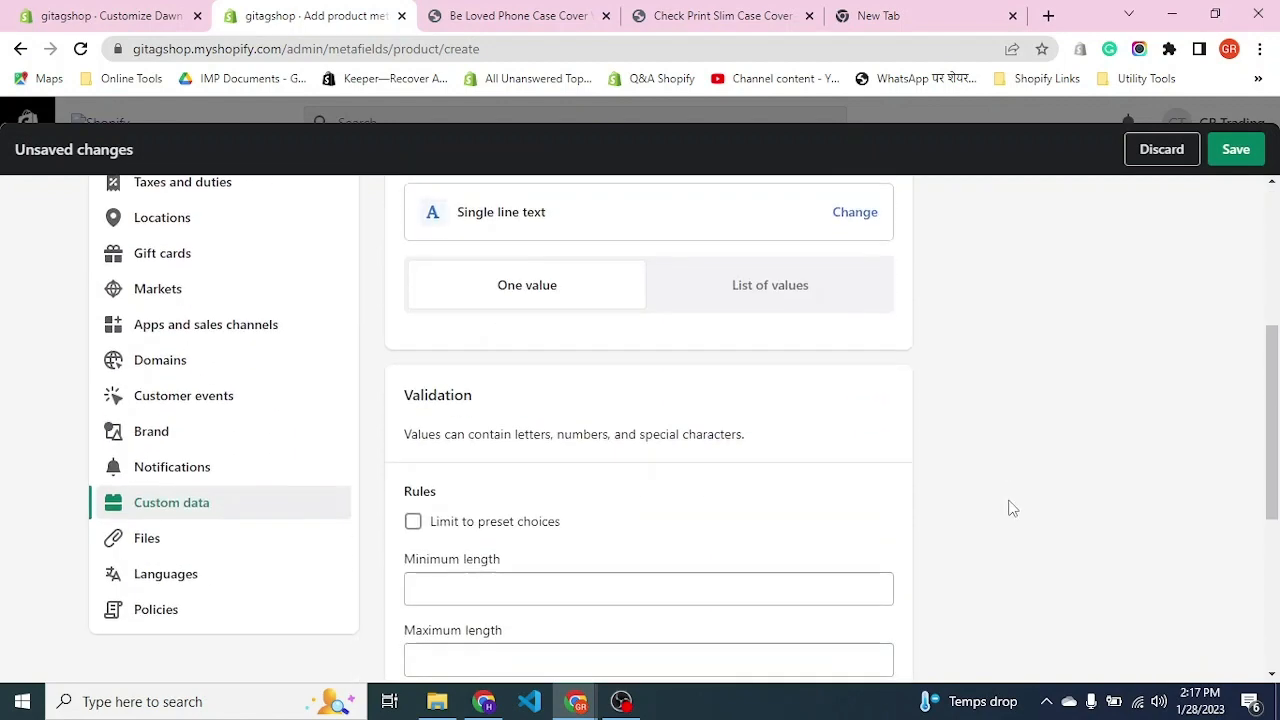
{"action": "left_click", "coordinate": [1232, 150]}
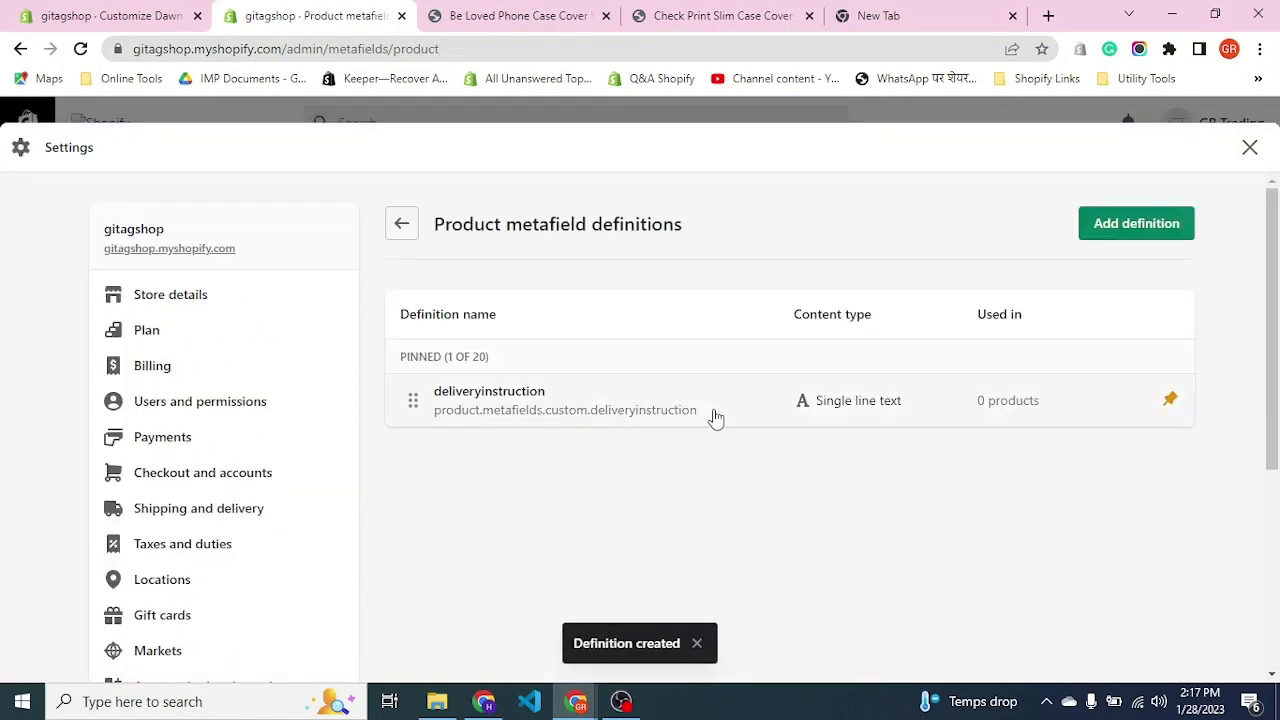
Check the deliveryinstruction entry in the product metafield definitions and return to the theme editor
{"action": "left_click_drag", "start_coordinate": [715, 418], "coordinate": [557, 537]}
{"action": "left_click", "coordinate": [559, 542]}
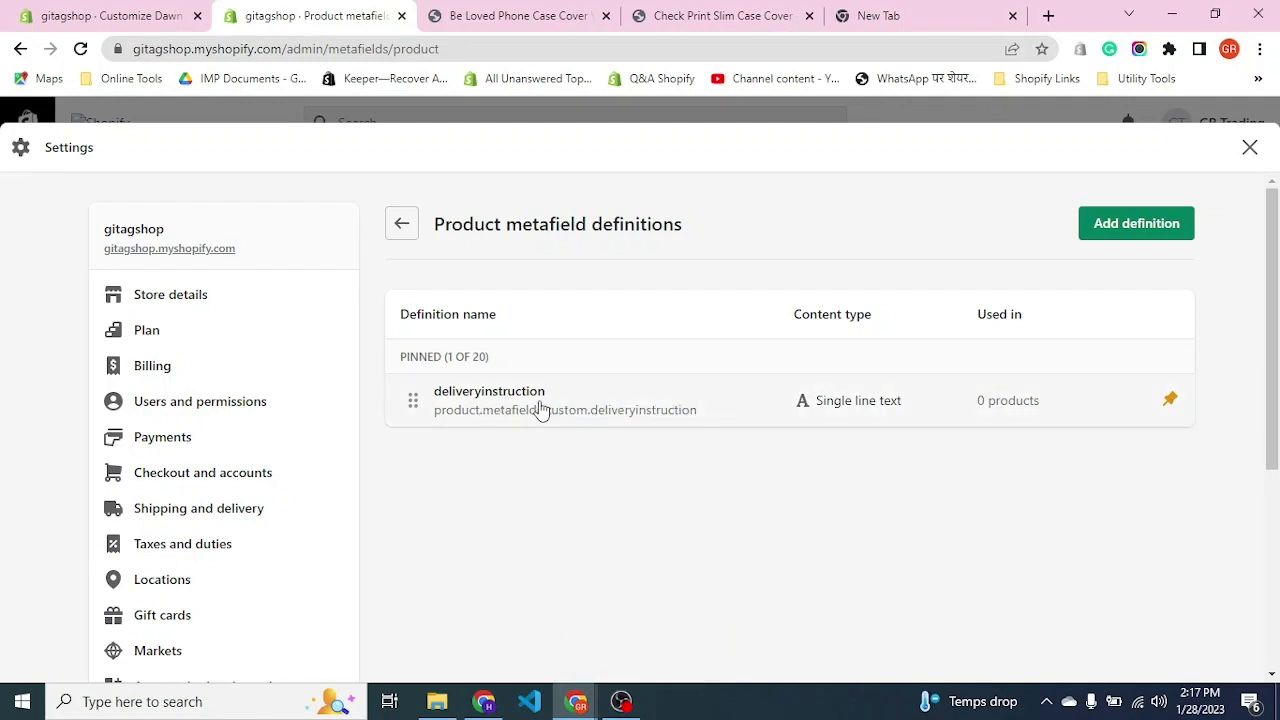
{"action": "left_click", "coordinate": [126, 15]}
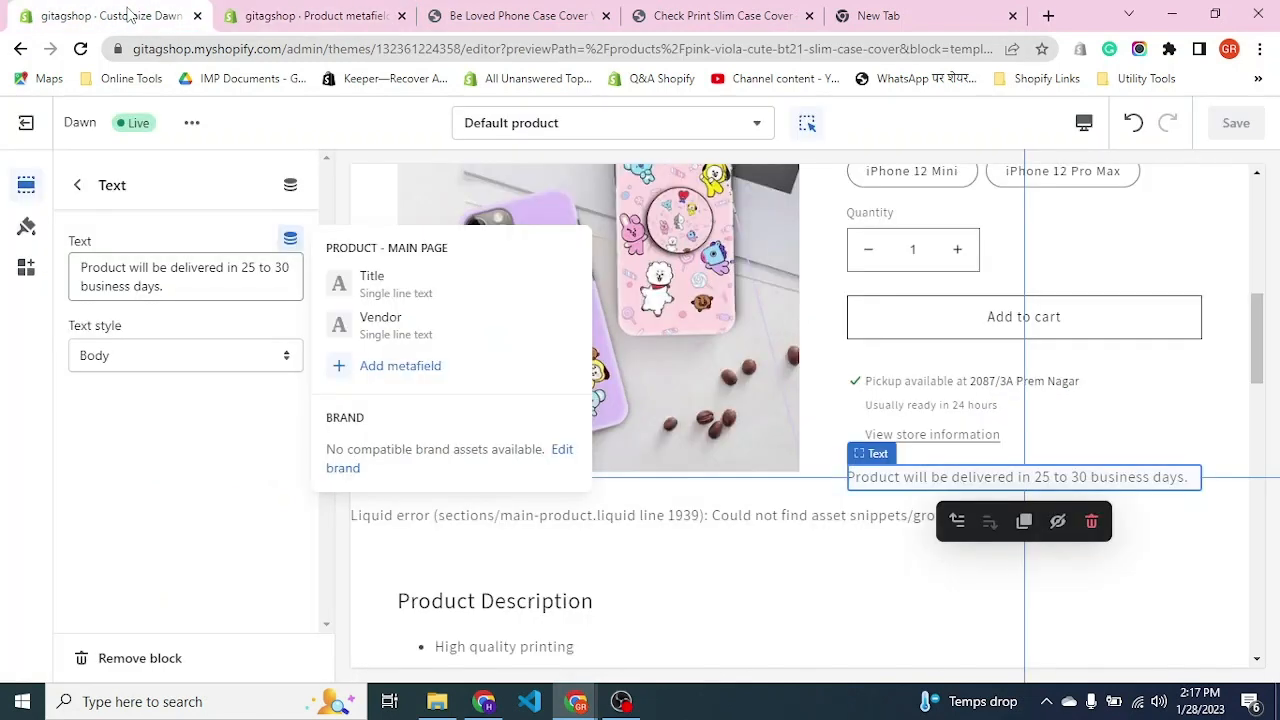
Reload the theme editor and insert the deliveryinstruction metafield as a dynamic source in the Text block
{"action": "left_click", "coordinate": [81, 49]}
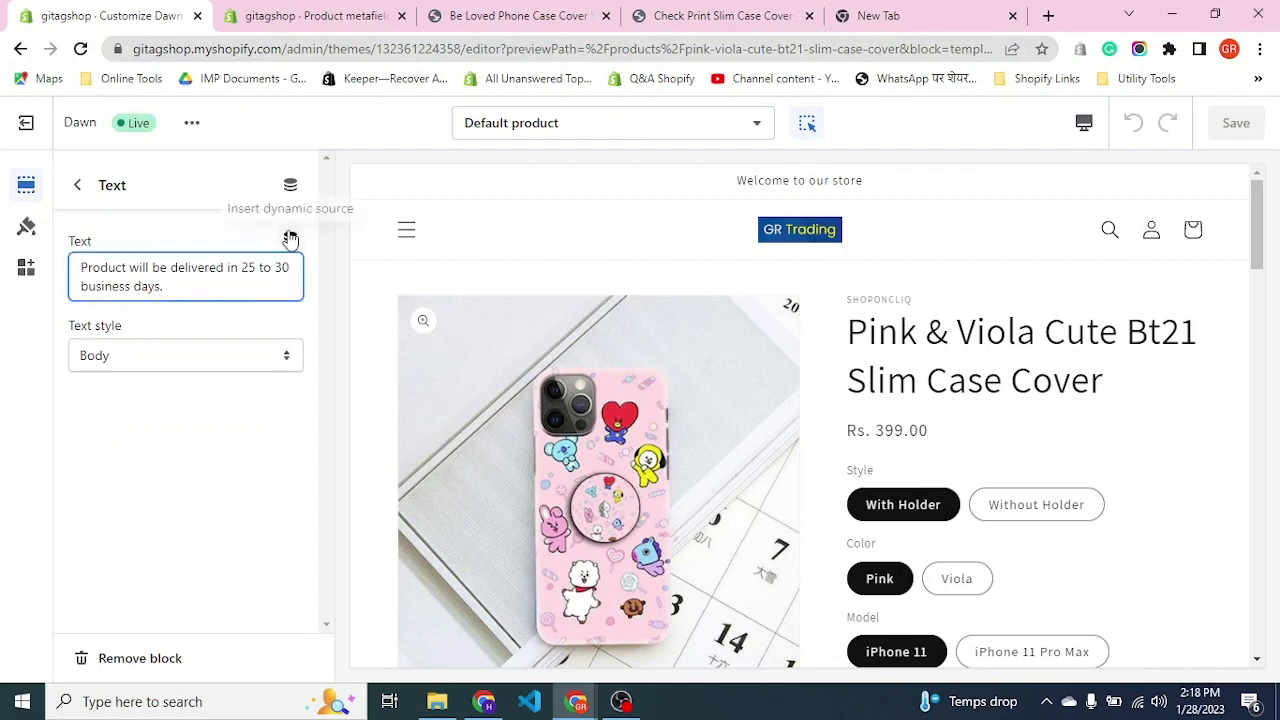
{"action": "left_click", "coordinate": [290, 239]}
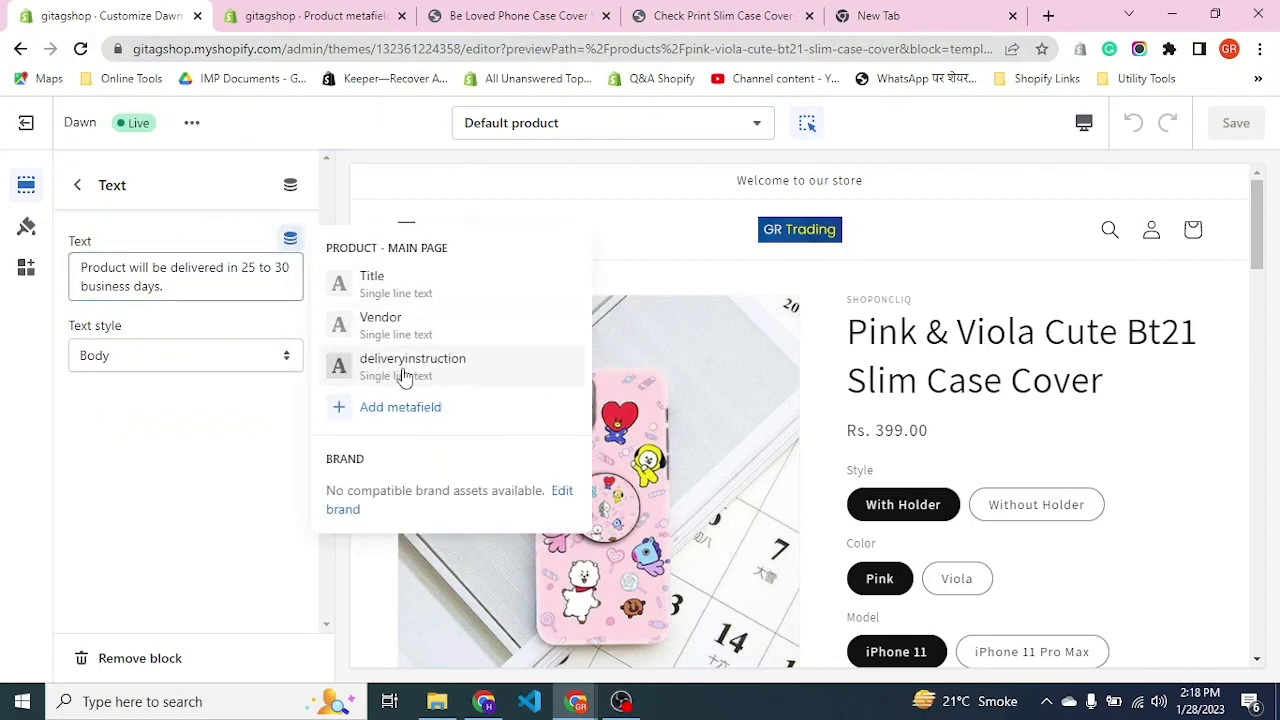
{"action": "left_click", "coordinate": [403, 376]}
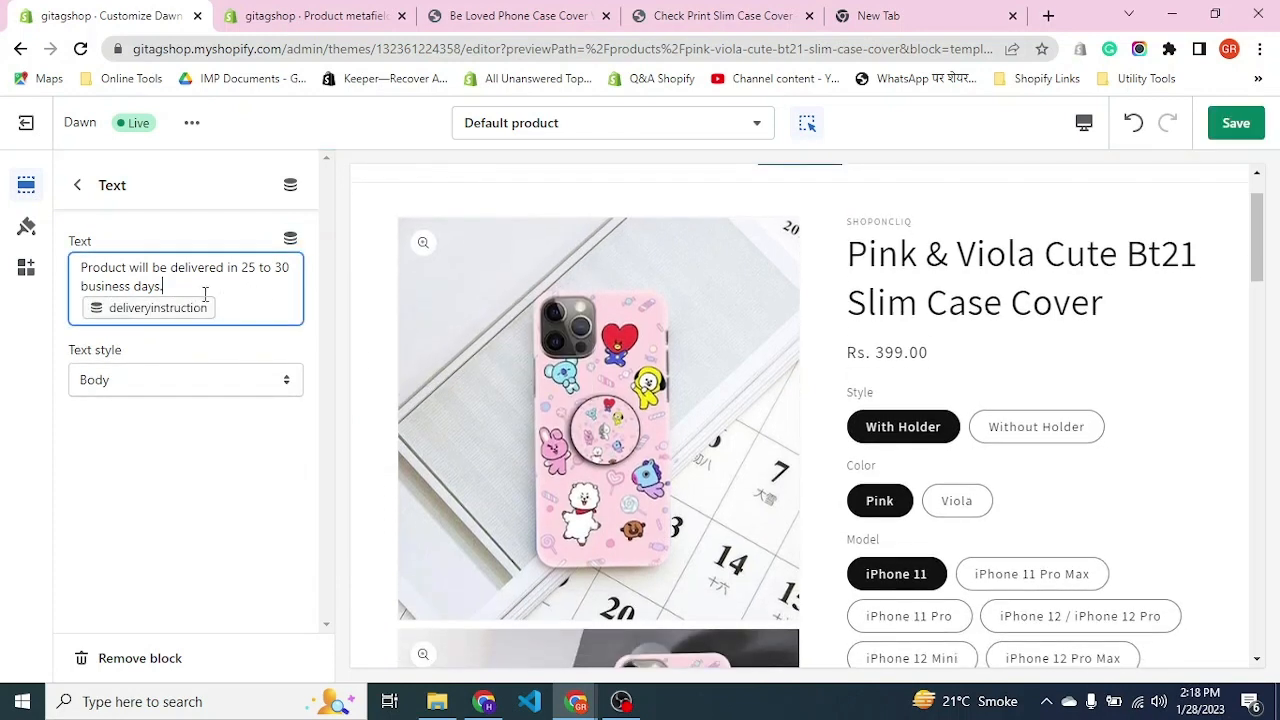
Delete the fixed delivery sentence from the Text block, keeping only the deliveryinstruction source, and save the theme
{"action": "key", "text": "shift+Up"}
{"action": "key", "text": "shift+Up"}
{"action": "key", "text": "BackSpace"}
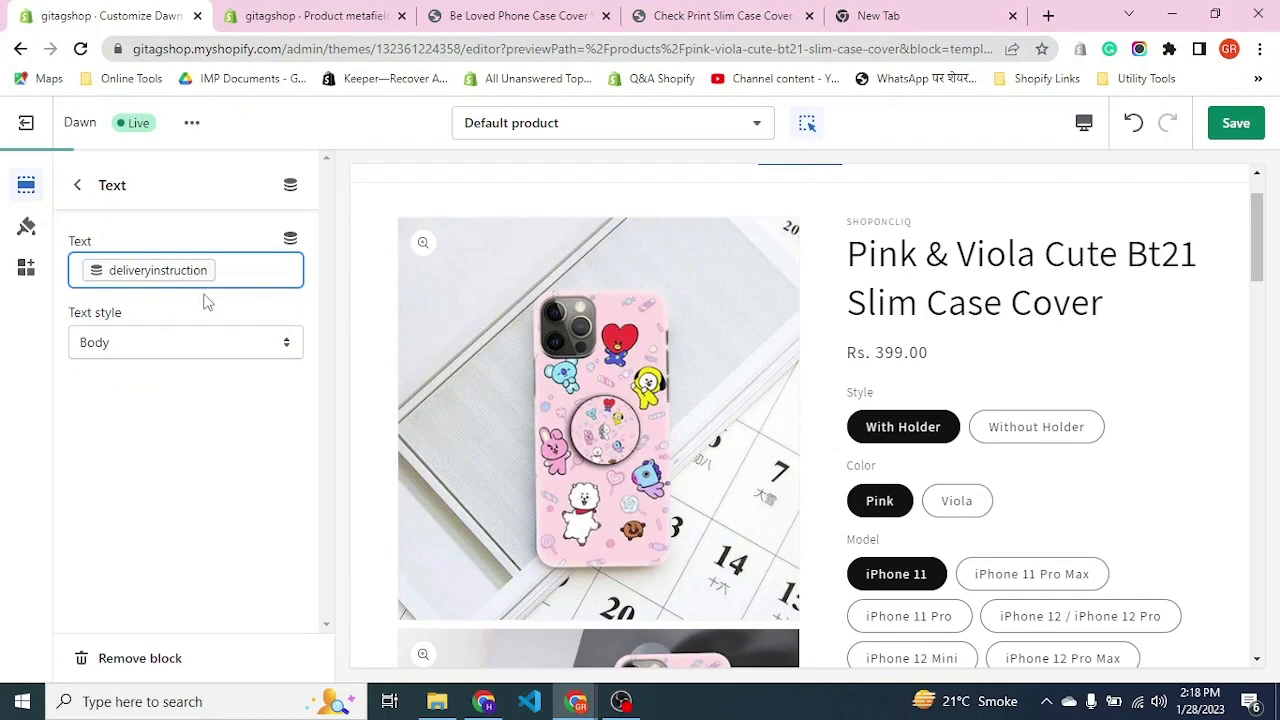
{"action": "left_click", "coordinate": [1238, 134]}
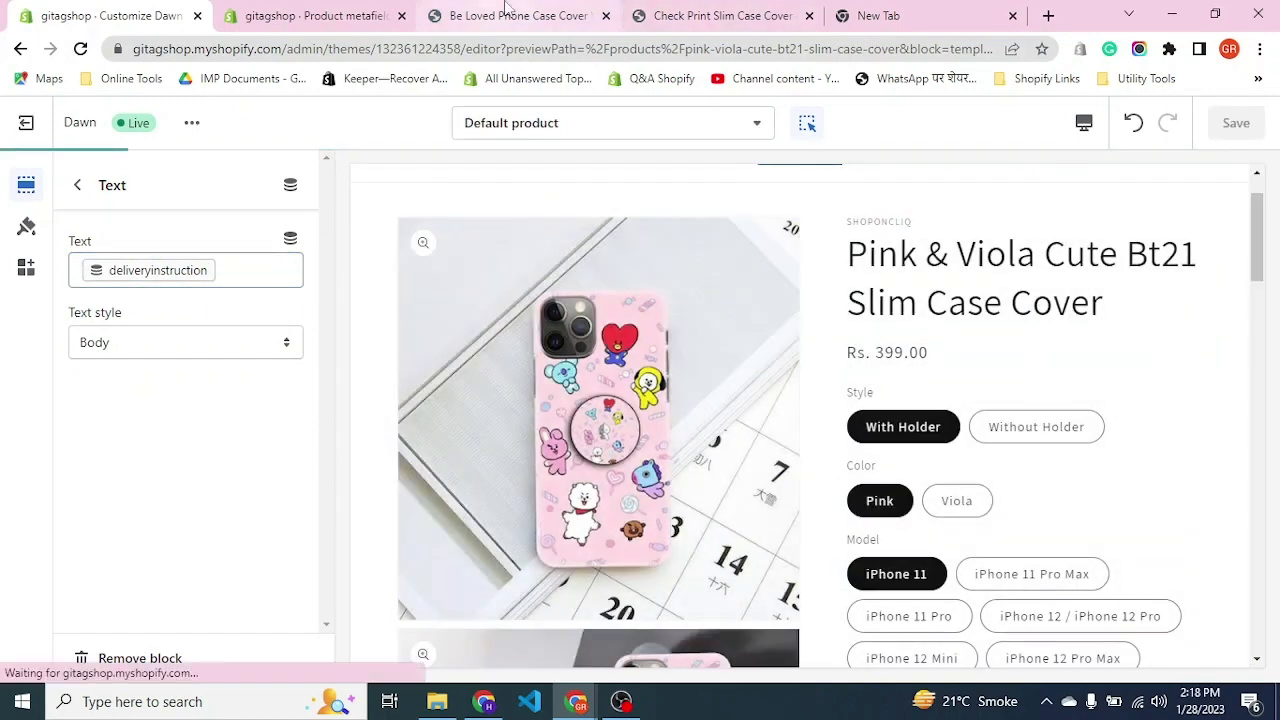
Reload the Be Loved Phone Case Cover With Flower Holder storefront page and check the delivery message below the pickup details
{"action": "left_click", "coordinate": [505, 13]}
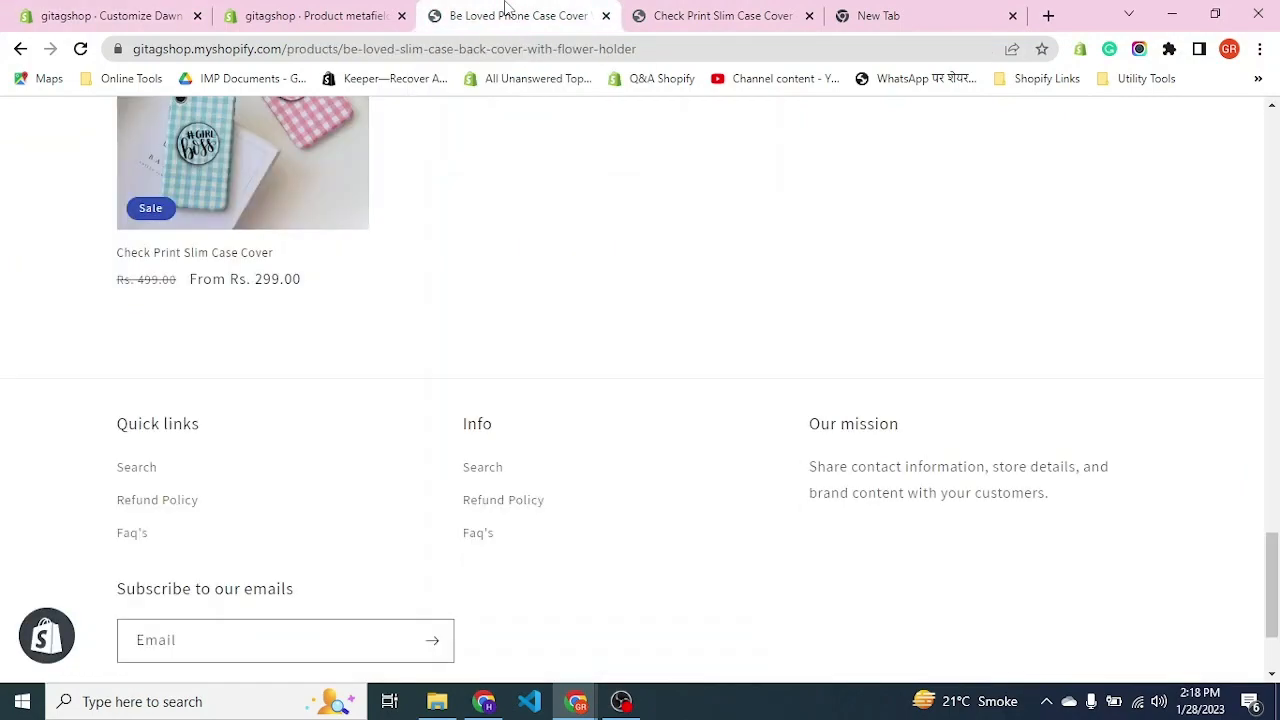
{"action": "scroll", "coordinate": [423, 268], "scroll_direction": "up", "scroll_amount": 15}
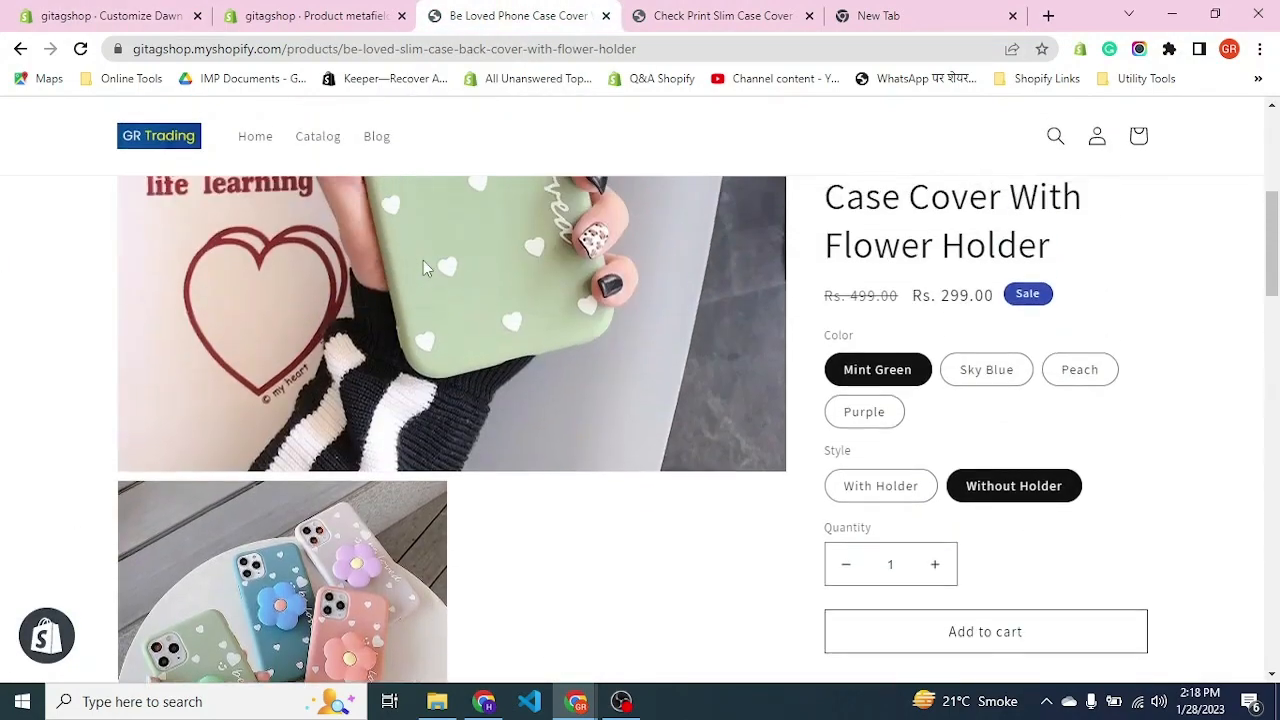
{"action": "scroll", "coordinate": [425, 270], "scroll_direction": "down", "scroll_amount": 1}
{"action": "scroll", "coordinate": [424, 270], "scroll_direction": "down", "scroll_amount": 4}
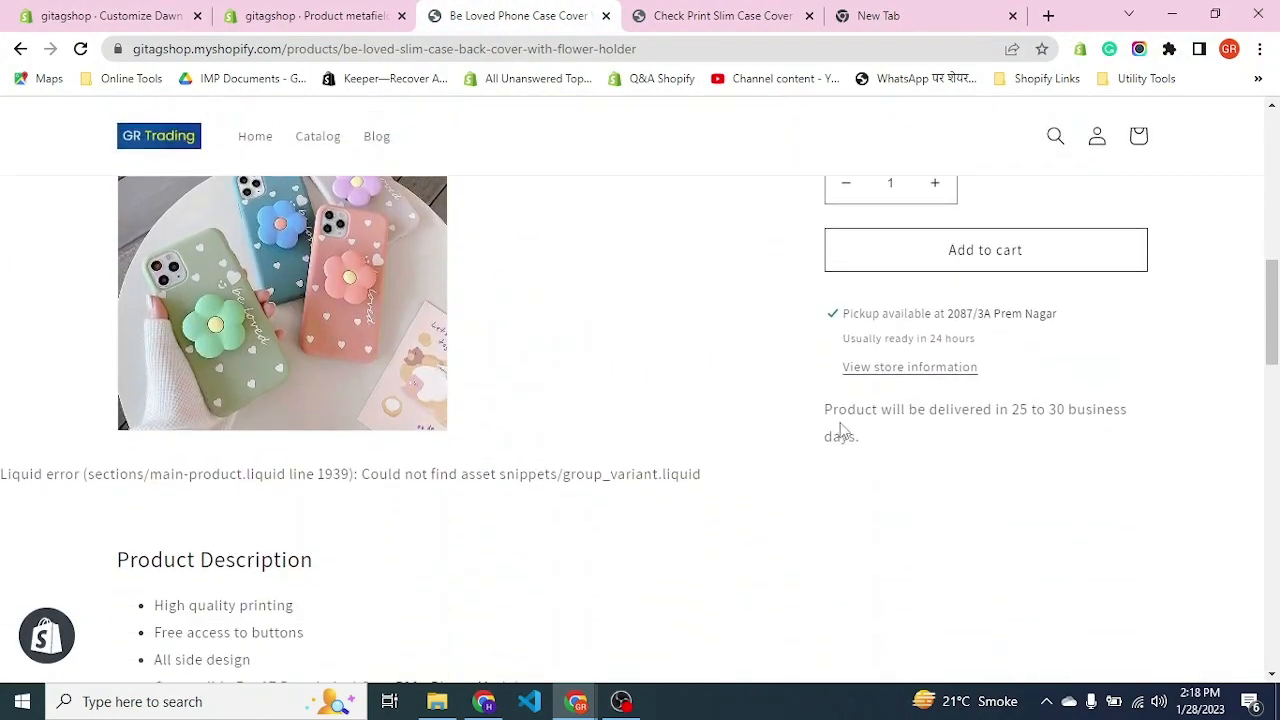
{"action": "left_click_drag", "start_coordinate": [829, 408], "coordinate": [858, 452]}
{"action": "left_click", "coordinate": [856, 449]}
{"action": "key", "text": "F5"}
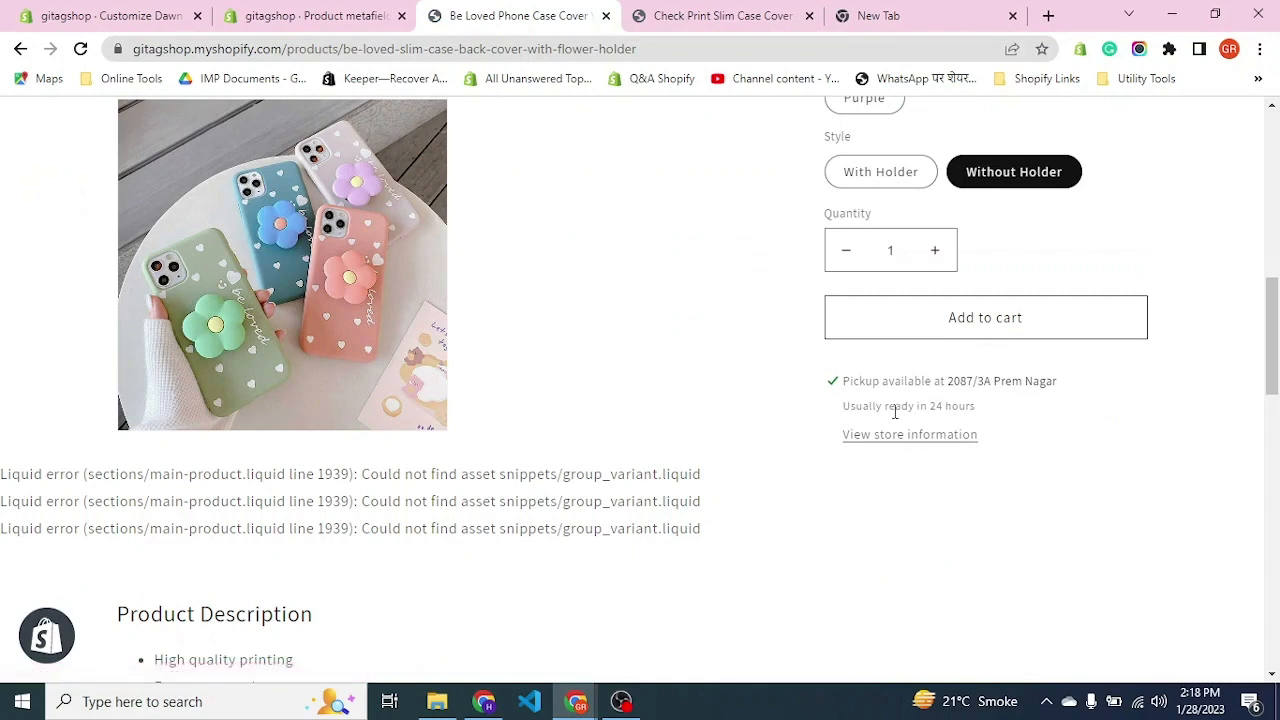
{"action": "scroll", "coordinate": [768, 438], "scroll_direction": "up", "scroll_amount": 2}
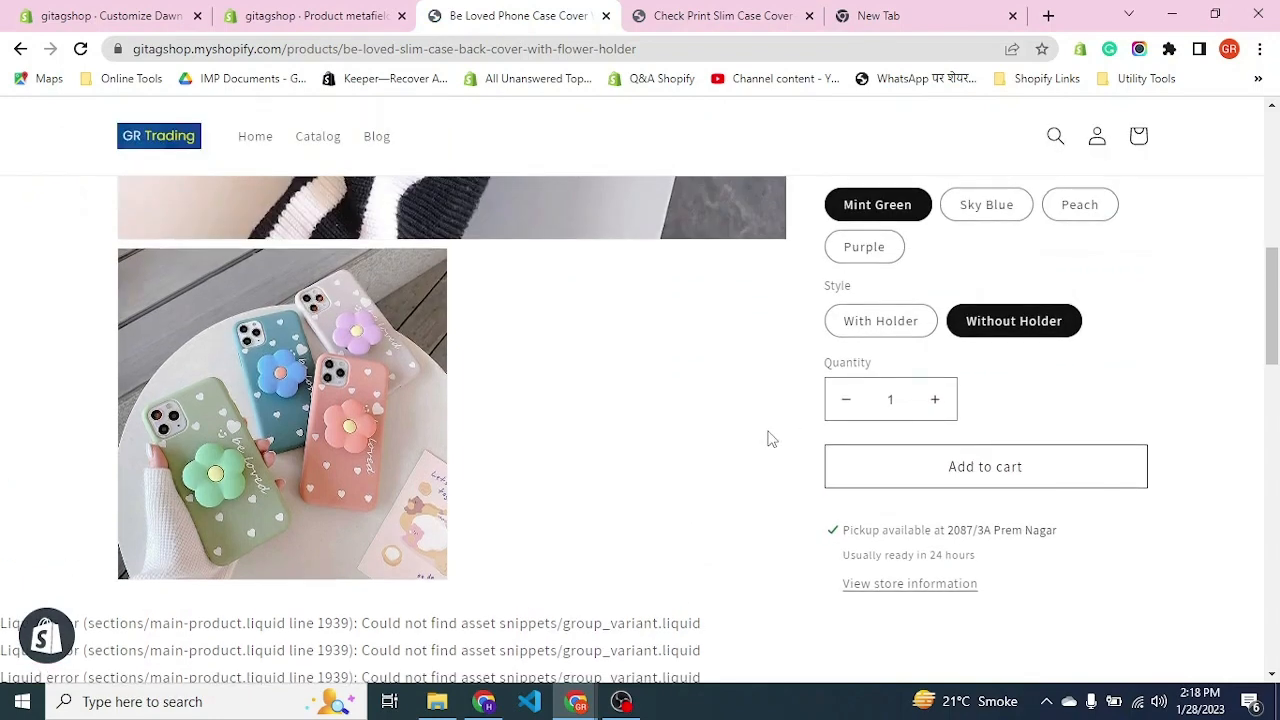
{"action": "scroll", "coordinate": [945, 548], "scroll_direction": "up", "scroll_amount": 2}
Leave the metafield settings and open the Be Loved Phone Case Cover With Flower Holder product in the store admin
{"action": "left_click", "coordinate": [329, 8]}
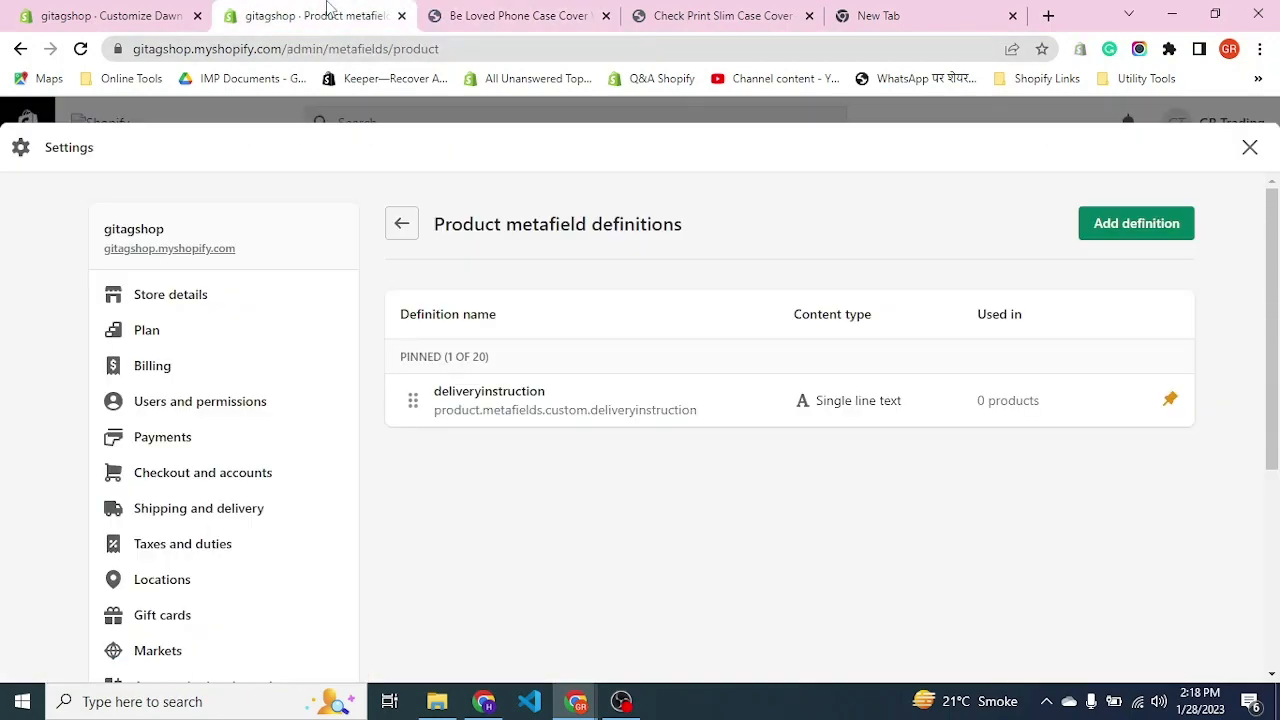
{"action": "left_click", "coordinate": [1249, 150]}
{"action": "left_click", "coordinate": [554, 13]}
{"action": "scroll", "coordinate": [1041, 630], "scroll_direction": "down", "scroll_amount": 3}
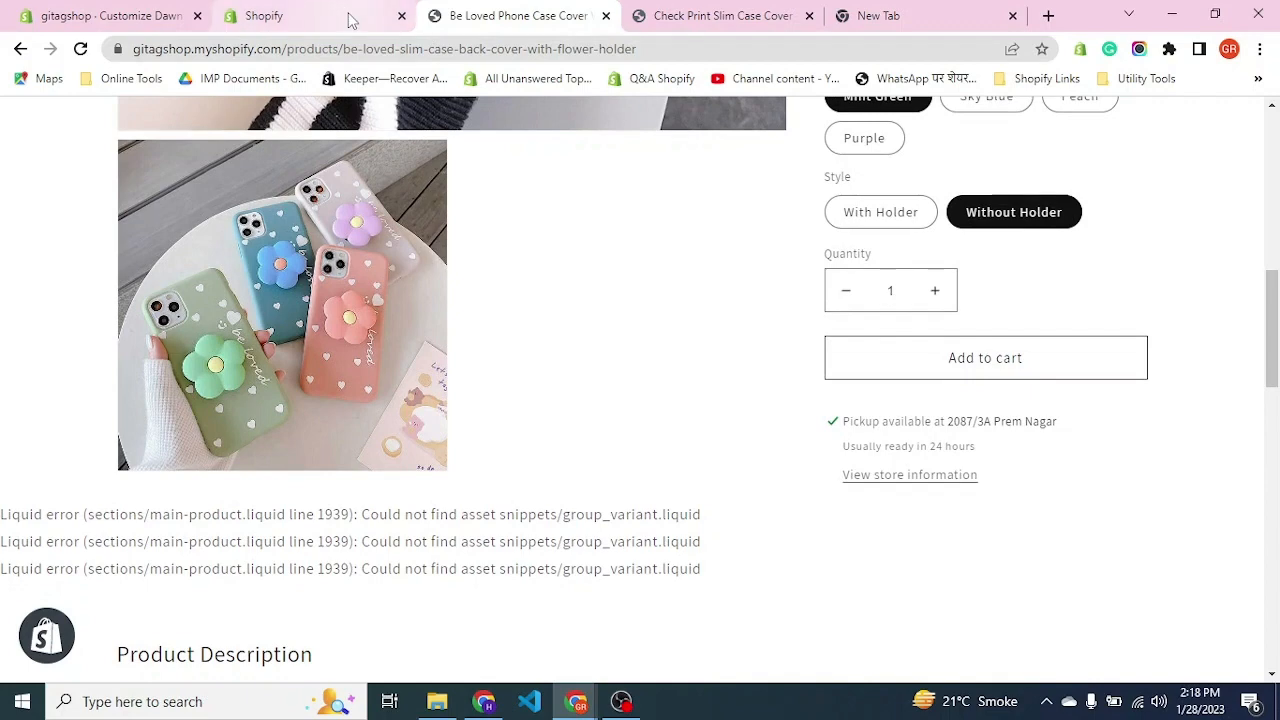
{"action": "left_click", "coordinate": [300, 15]}
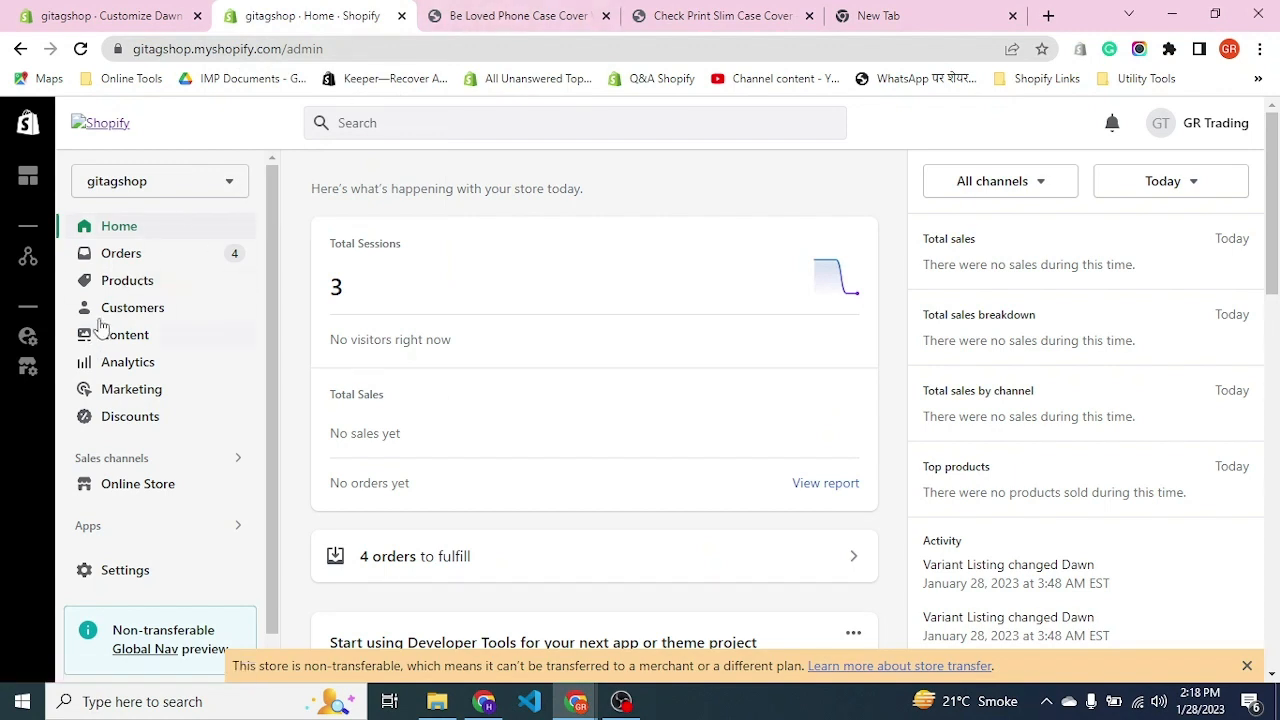
{"action": "left_click", "coordinate": [137, 289]}
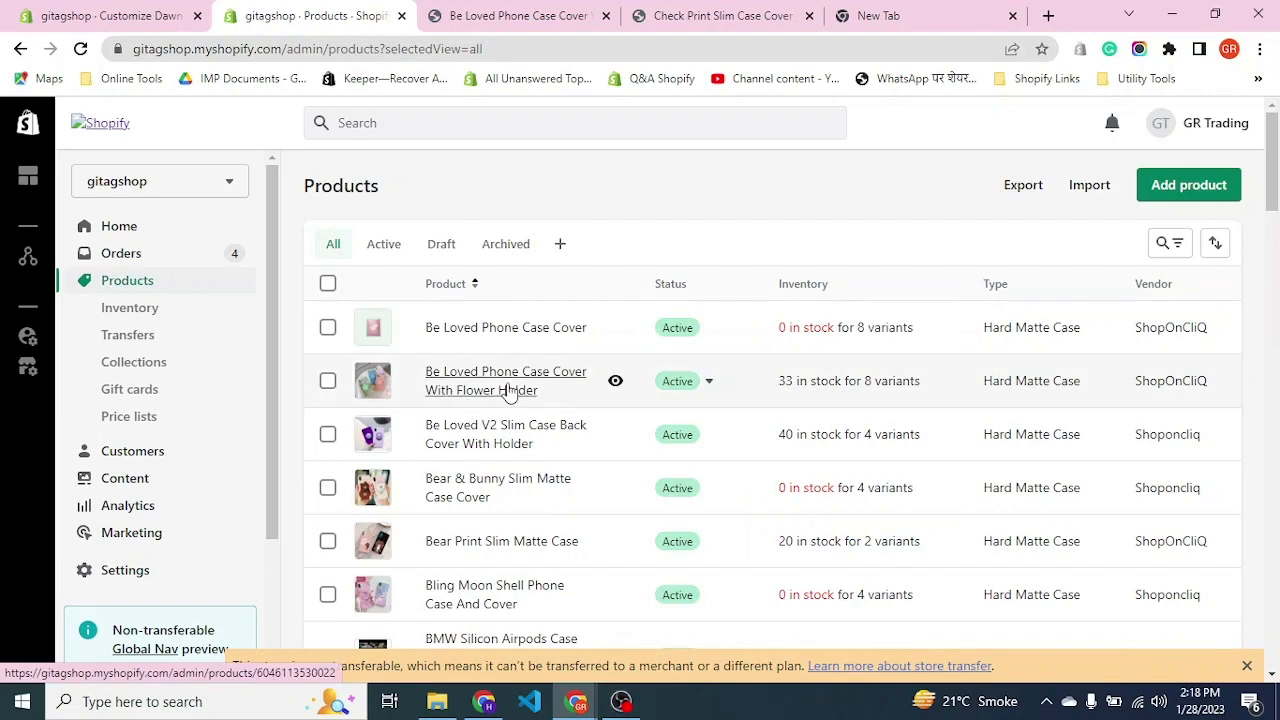
{"action": "left_click", "coordinate": [509, 391]}
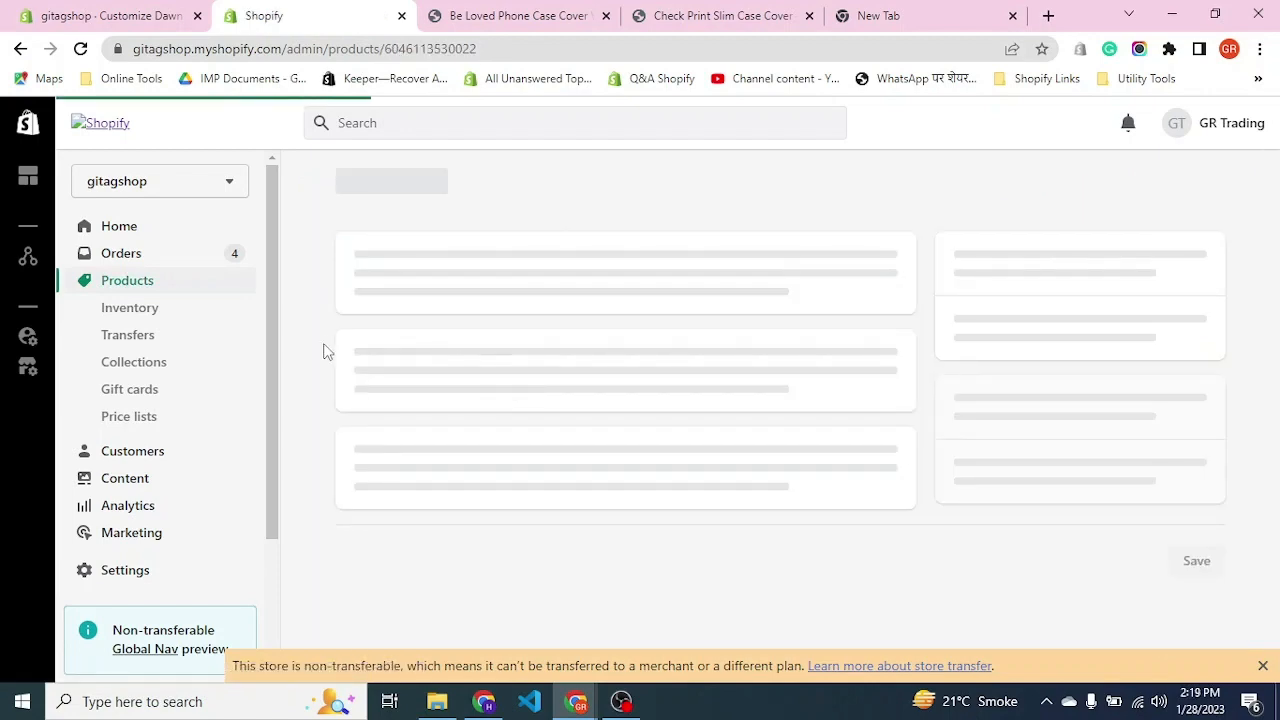
Set the product's deliveryinstruction metafield to "Product will be delivered in 10 Days" and save the product
{"action": "scroll", "coordinate": [323, 351], "scroll_direction": "down", "scroll_amount": 5}
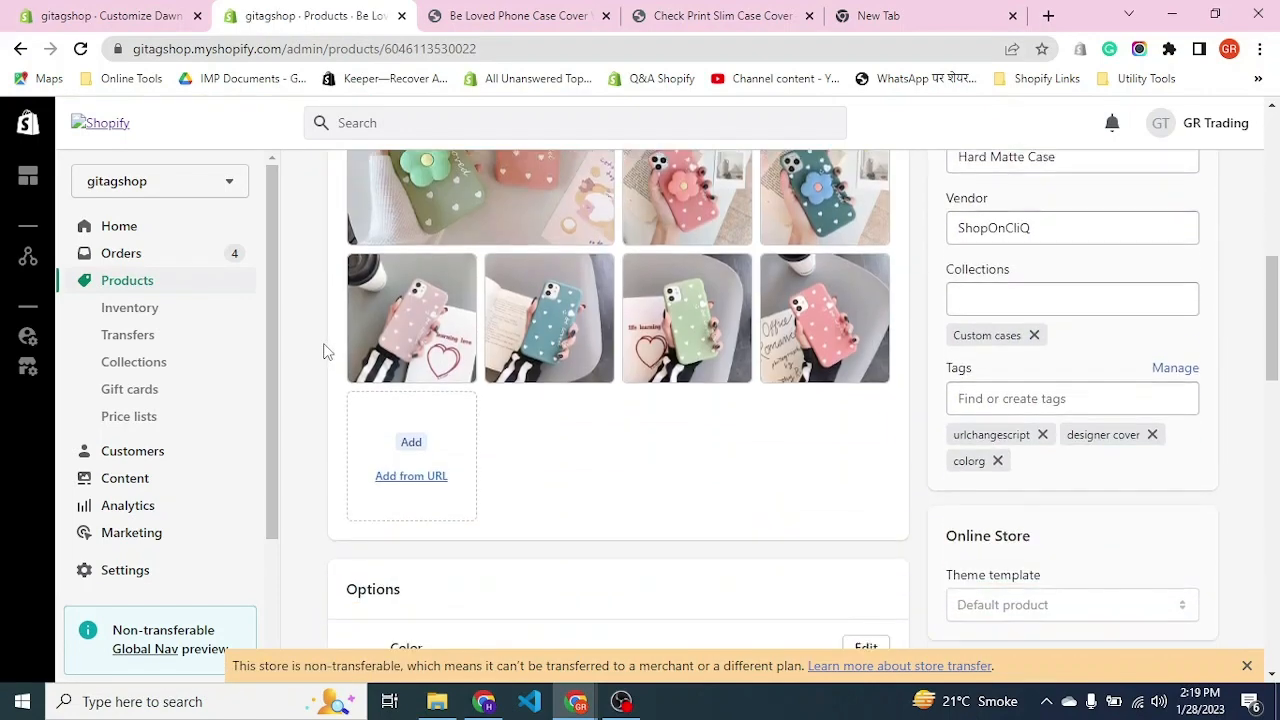
{"action": "scroll", "coordinate": [323, 351], "scroll_direction": "down", "scroll_amount": 15}
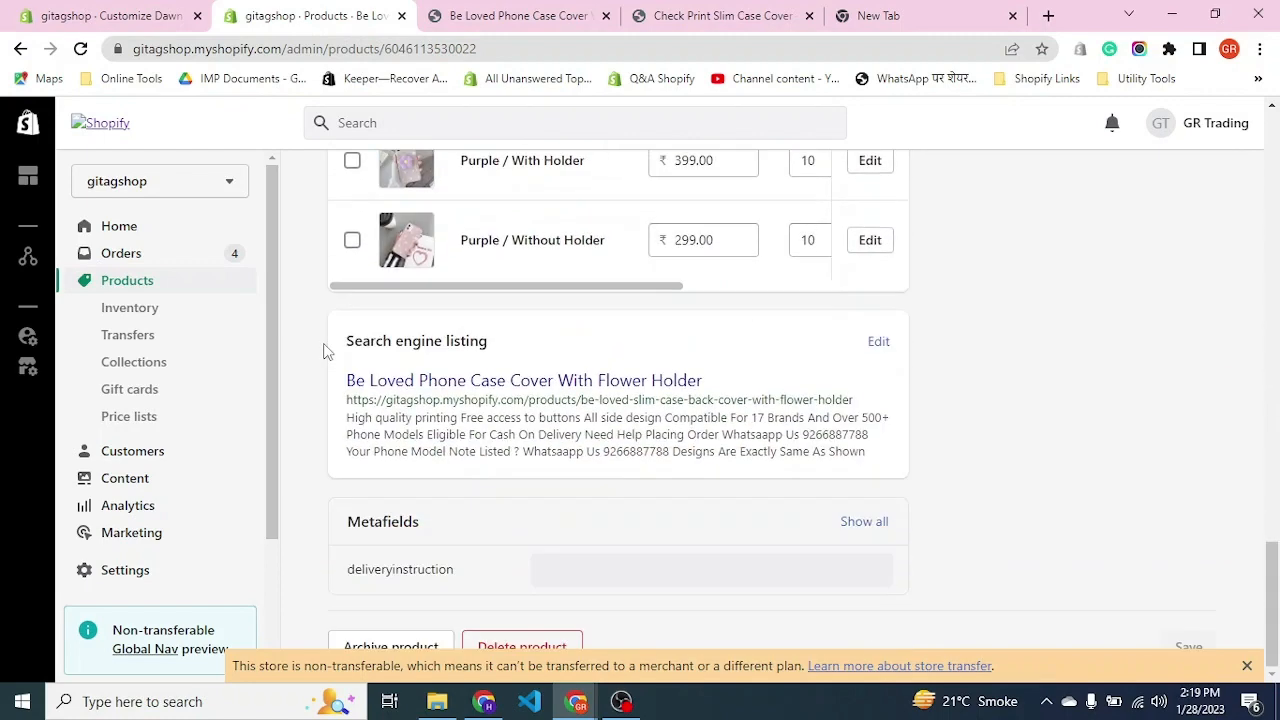
{"action": "left_click", "coordinate": [595, 571]}
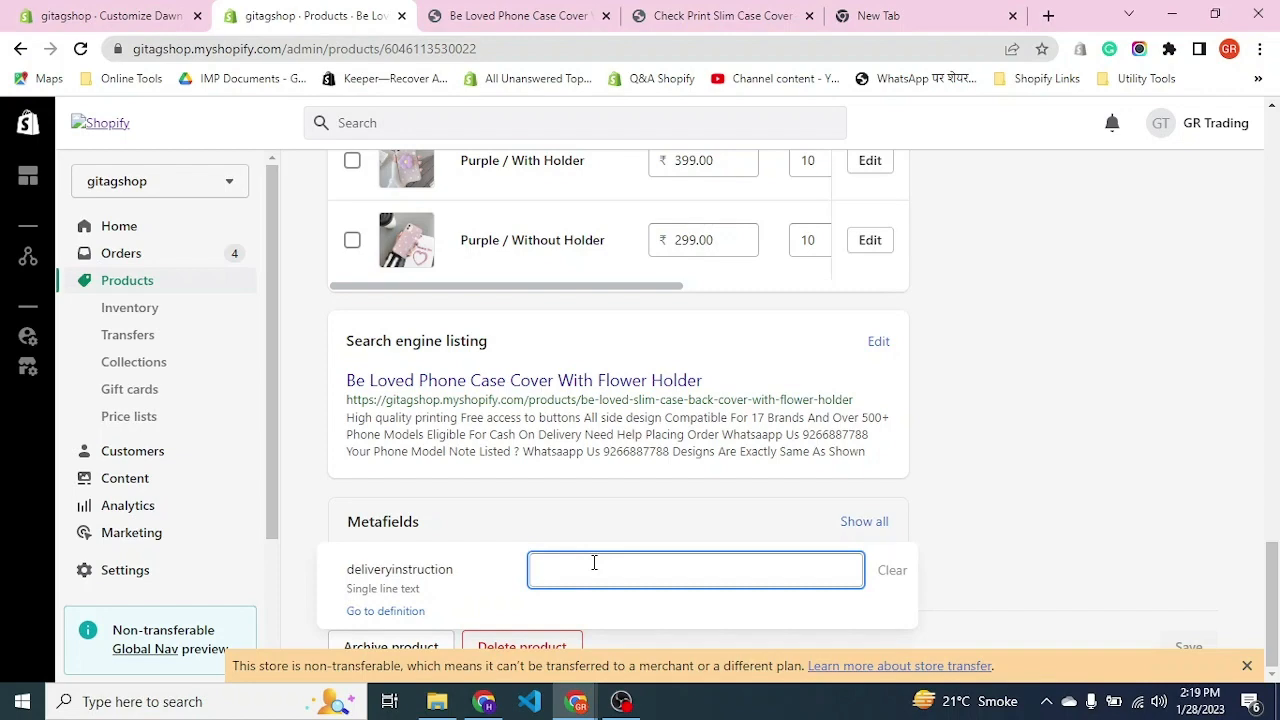
{"action": "key", "text": "alt+Tab"}
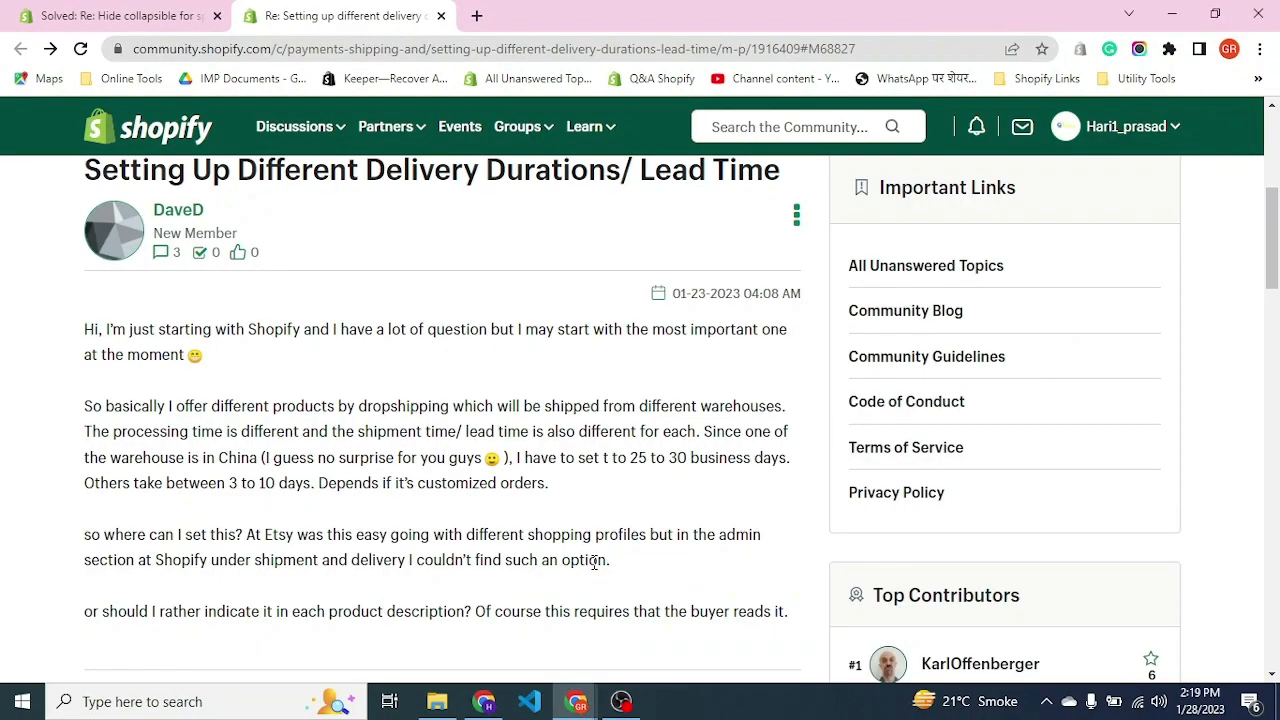
{"action": "key", "text": "alt+Tab"}
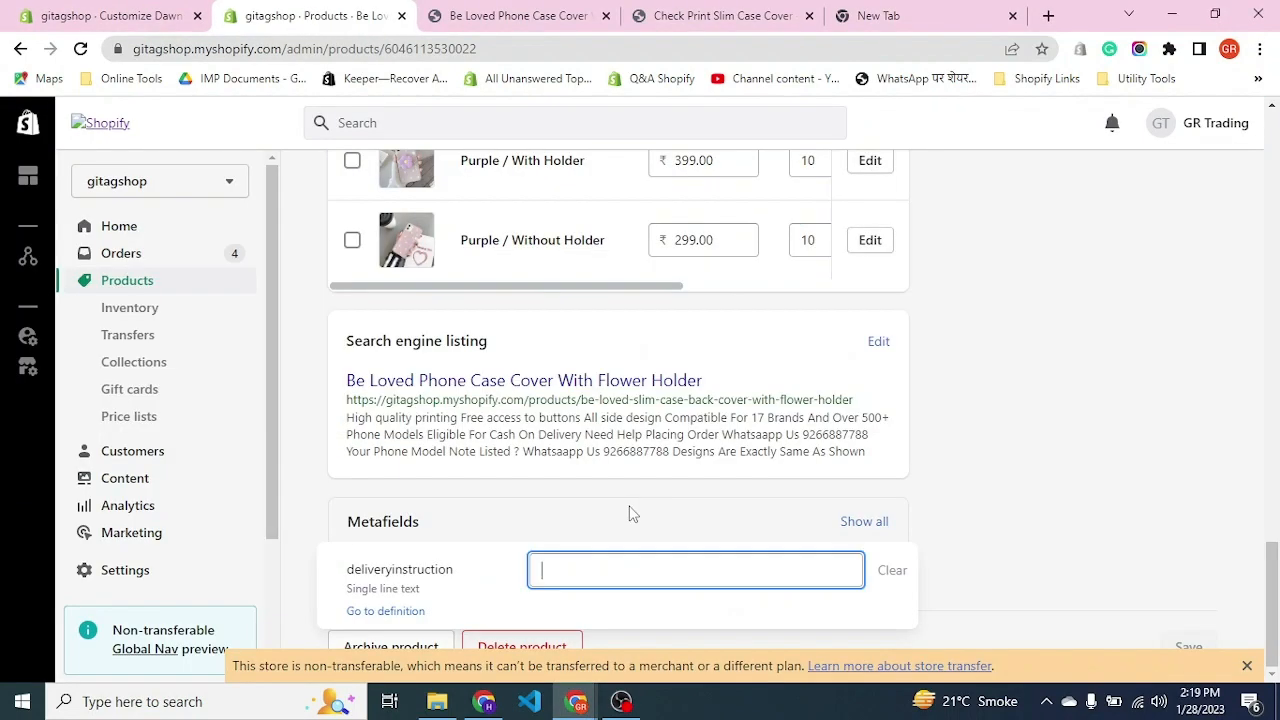
{"action": "type", "text": "Product will be delivered in 1"}
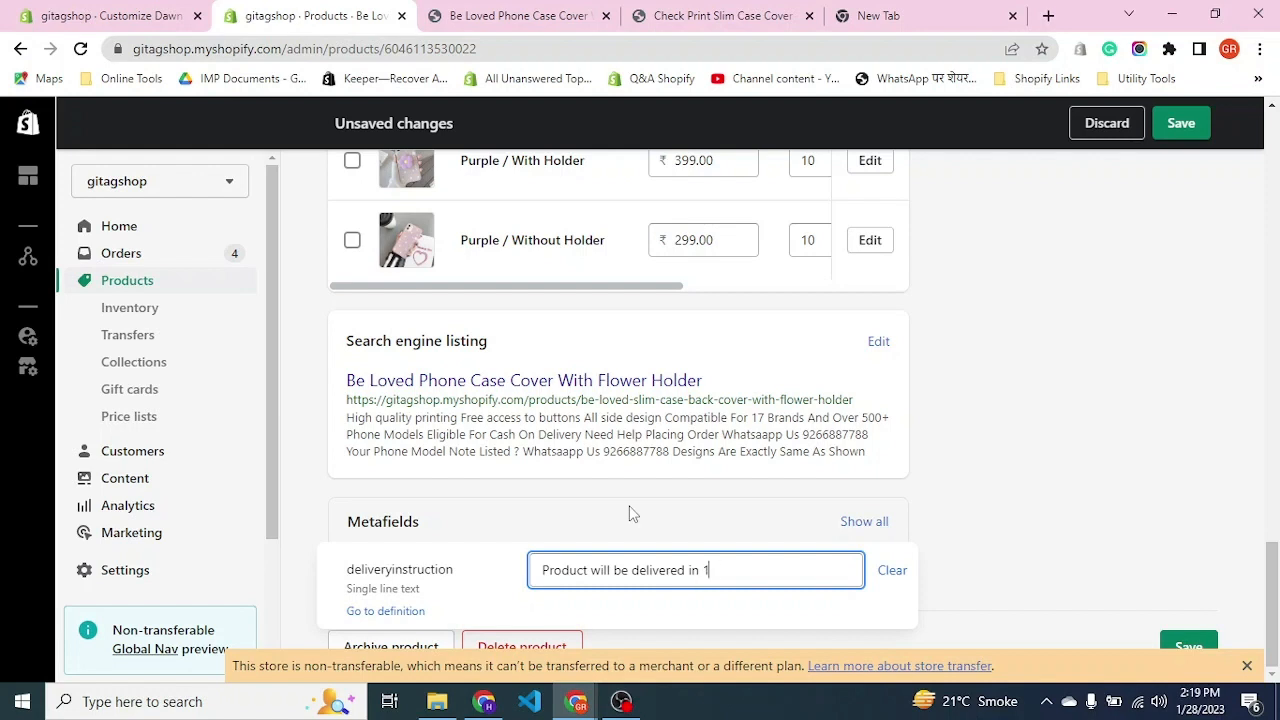
{"action": "key", "text": "Left"}
{"action": "key", "text": "Left"}
{"action": "left_click", "coordinate": [1181, 123]}
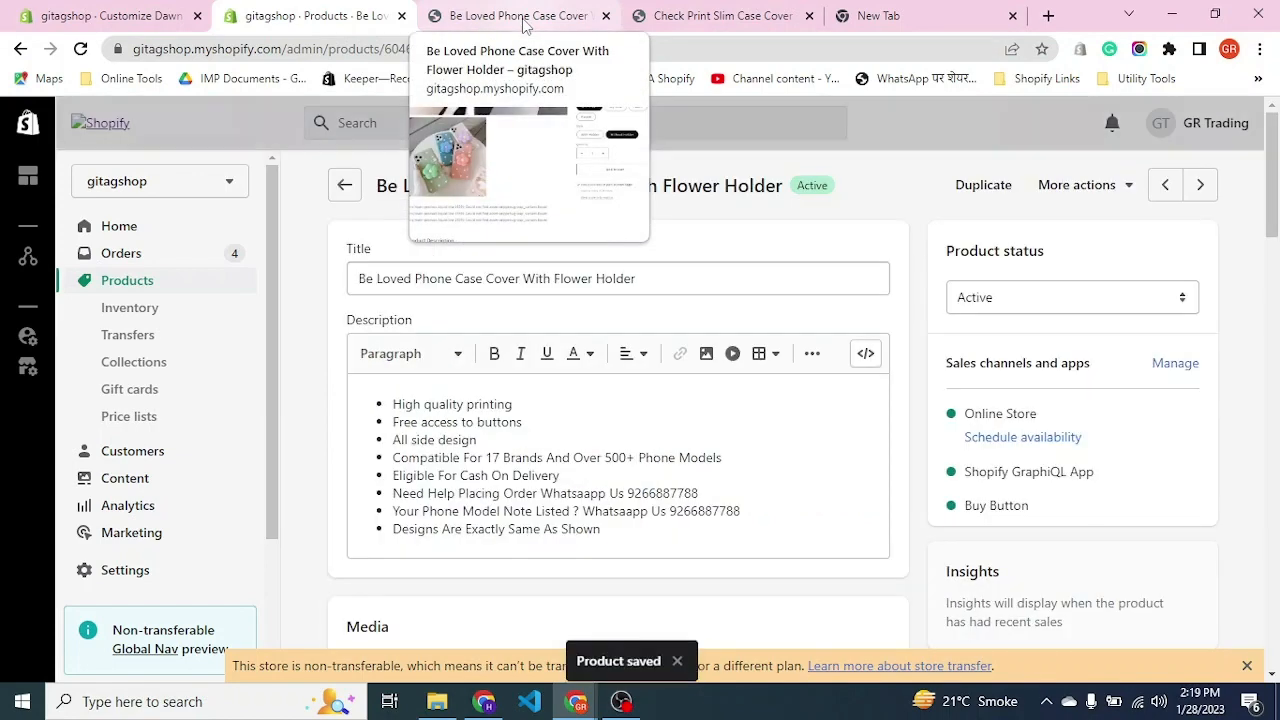
Reload the Be Loved Phone Case Cover With Flower Holder storefront page and verify its delivery message
{"action": "left_click", "coordinate": [522, 25]}
{"action": "left_click", "coordinate": [79, 48]}
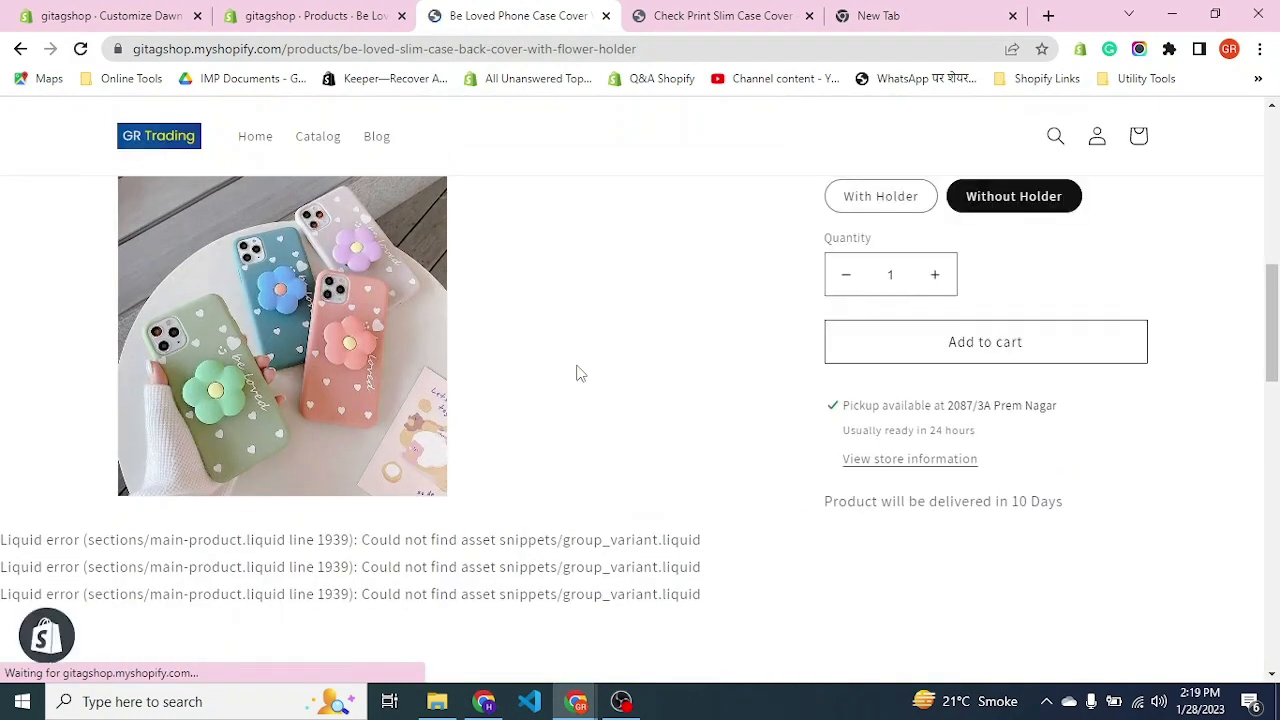
{"action": "left_click_drag", "start_coordinate": [850, 500], "coordinate": [1080, 510]}
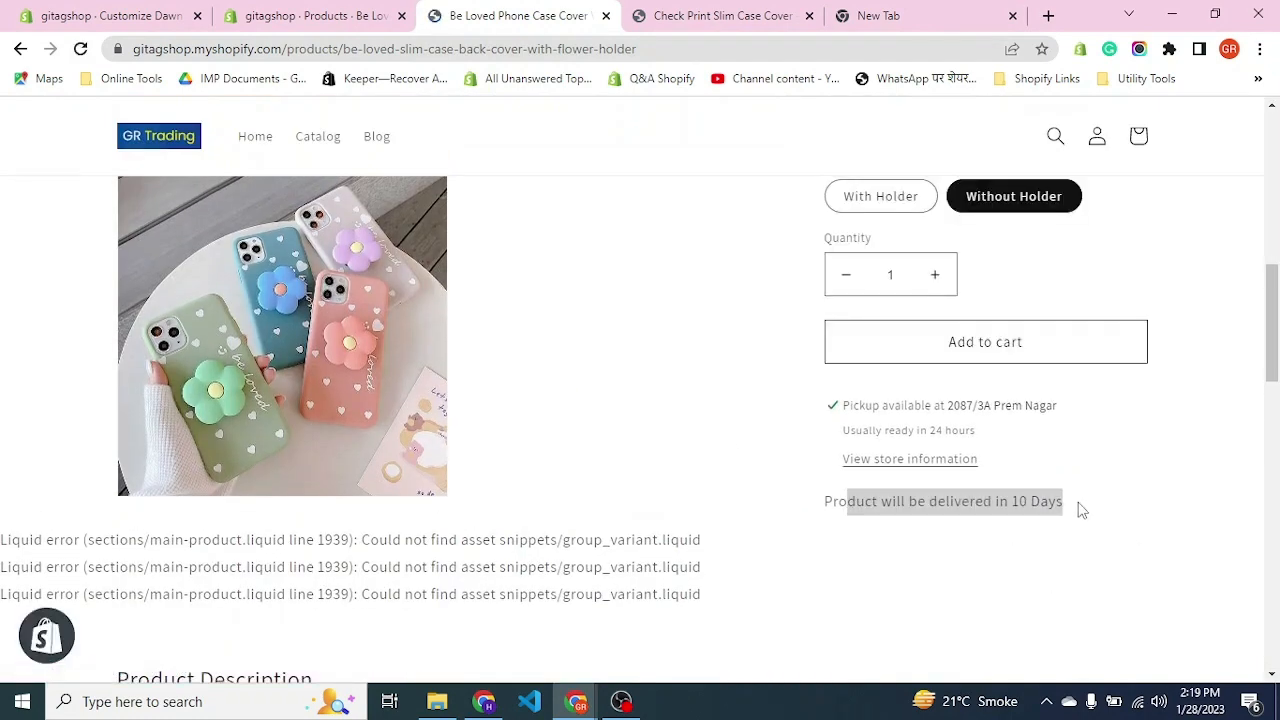
{"action": "left_click", "coordinate": [960, 543]}
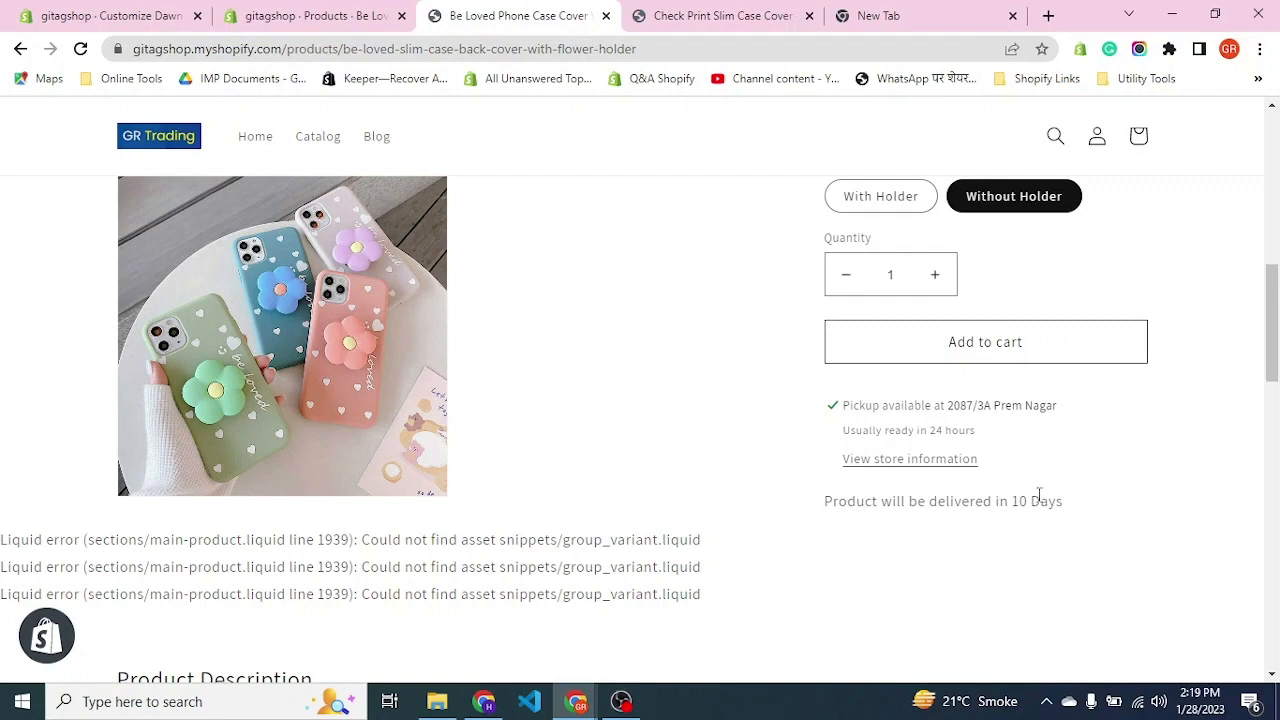
Reload the Check Print Slim Case Cover storefront page and compare its delivery message with the flower holder product's page
{"action": "left_click", "coordinate": [680, 13]}
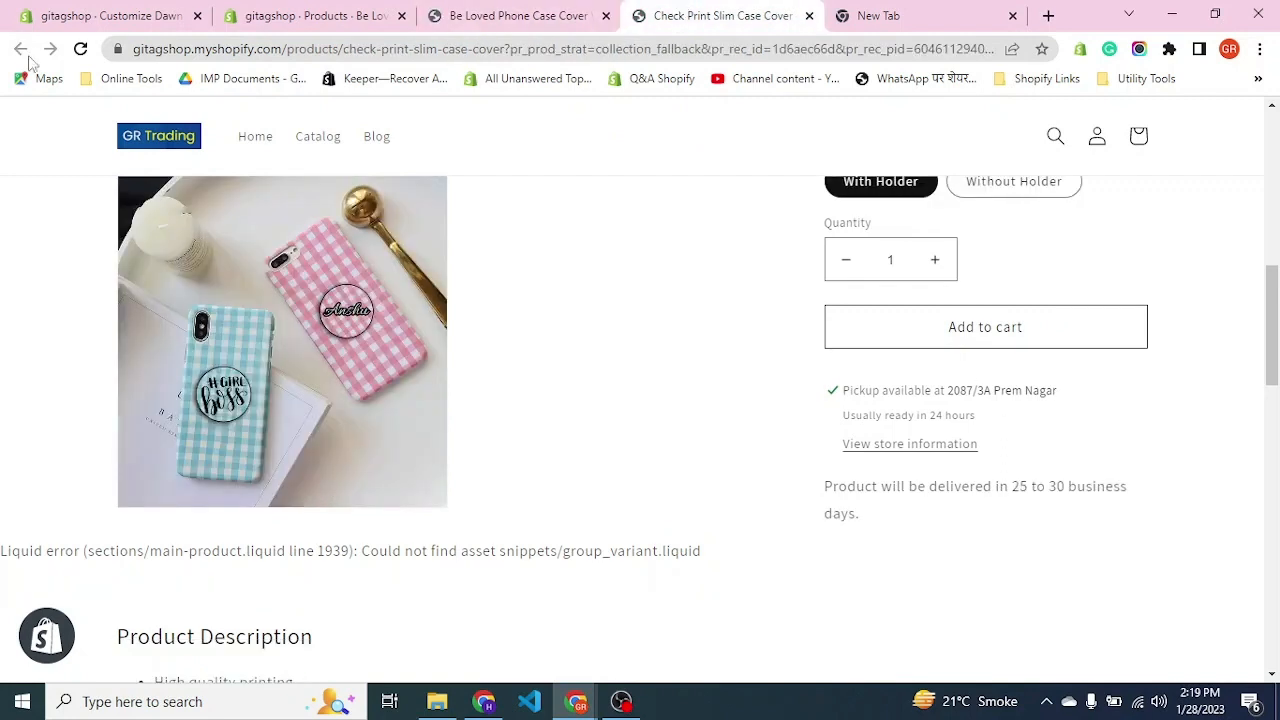
{"action": "left_click", "coordinate": [85, 42]}
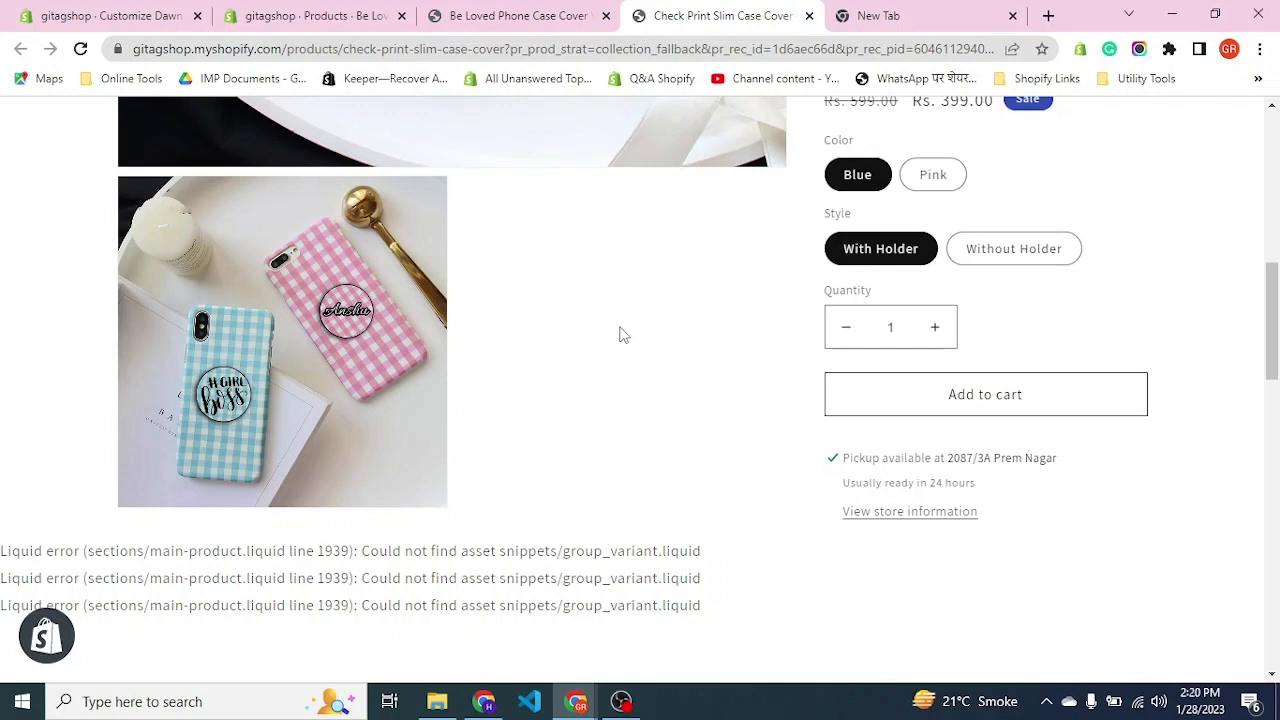
{"action": "left_click", "coordinate": [527, 20]}
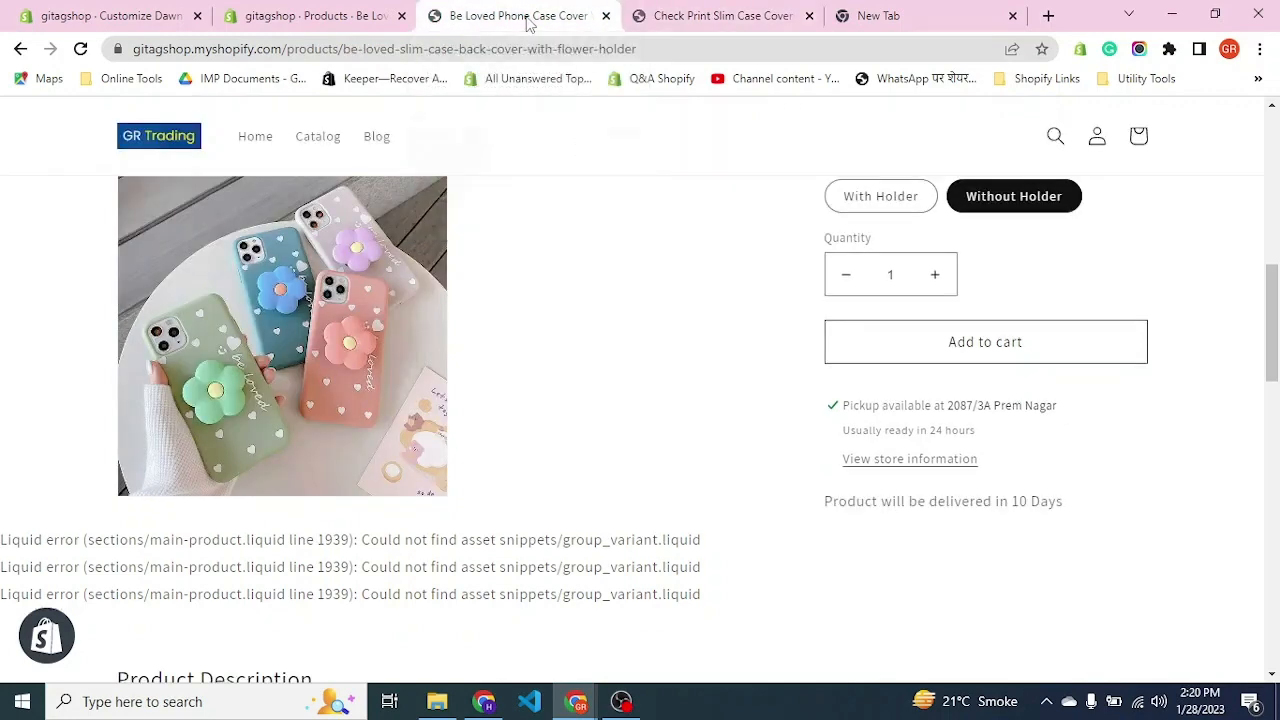
{"action": "left_click", "coordinate": [376, 12]}
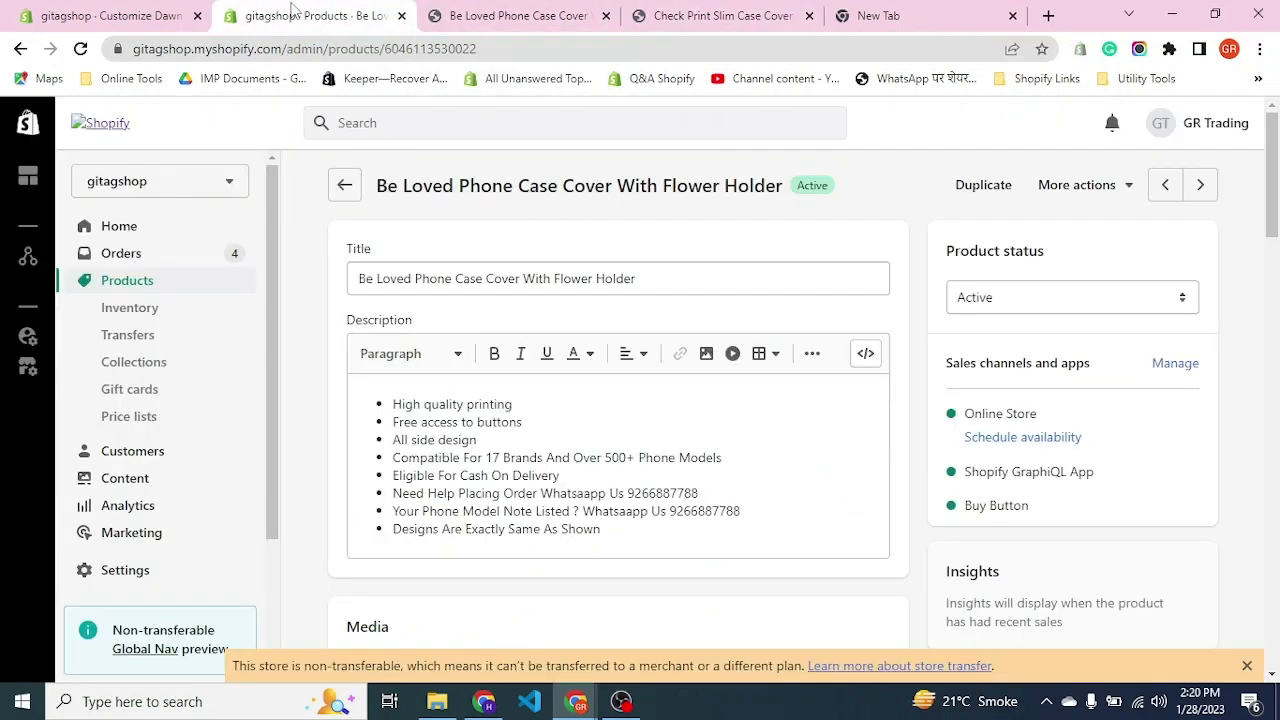
Copy the product title "Check Print Slim Case Cover" from its storefront page and return to the store admin
{"action": "left_click", "coordinate": [704, 12]}
{"action": "scroll", "coordinate": [530, 388], "scroll_direction": "up", "scroll_amount": 8}
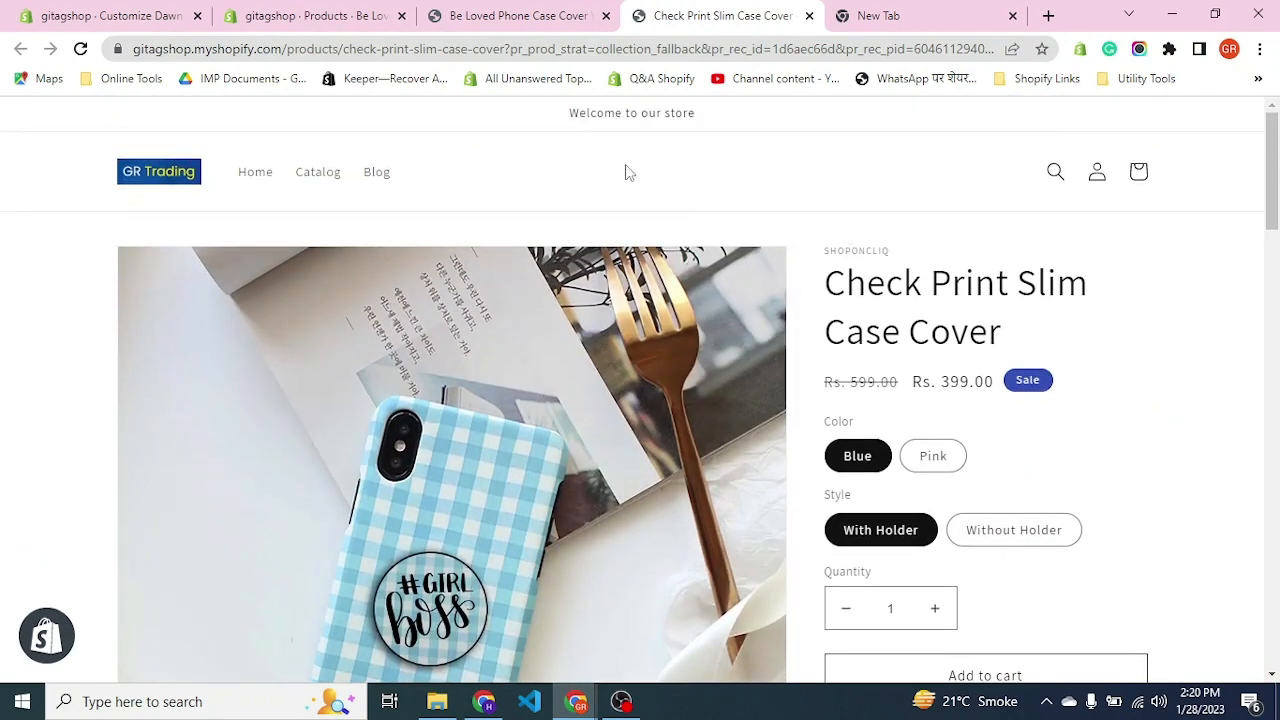
{"action": "left_click_drag", "start_coordinate": [826, 286], "coordinate": [1012, 343]}
{"action": "key", "text": "ctrl+c"}
{"action": "left_click", "coordinate": [372, 14]}
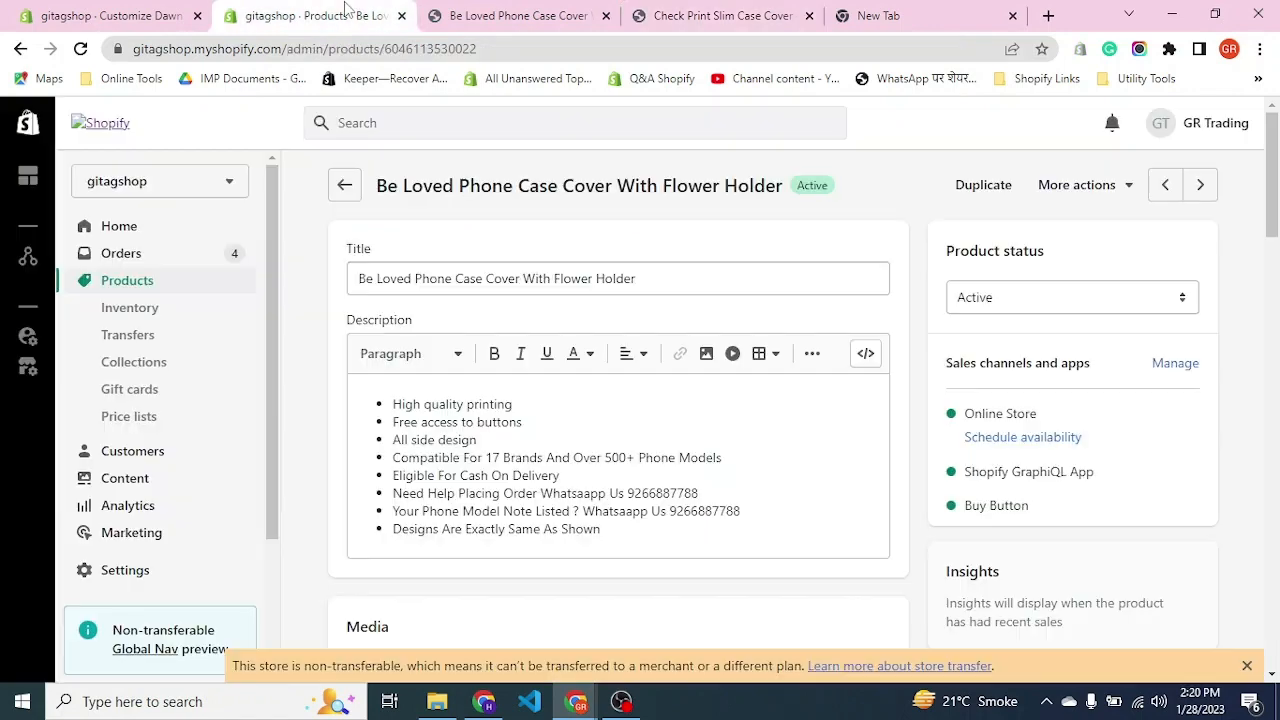
Search the store admin for the copied title "Check Print Slim Case Cover" and open that product's details
{"action": "left_click", "coordinate": [337, 200]}
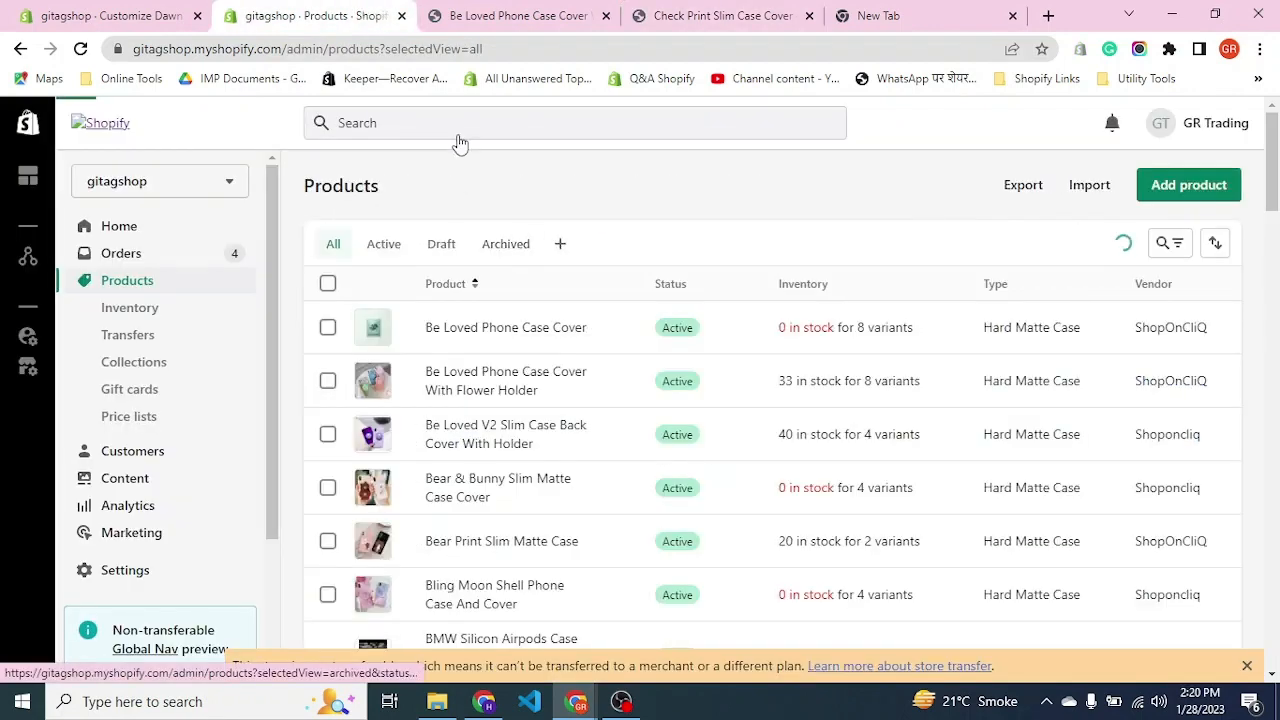
{"action": "left_click", "coordinate": [450, 124]}
{"action": "key", "text": "ctrl+v"}
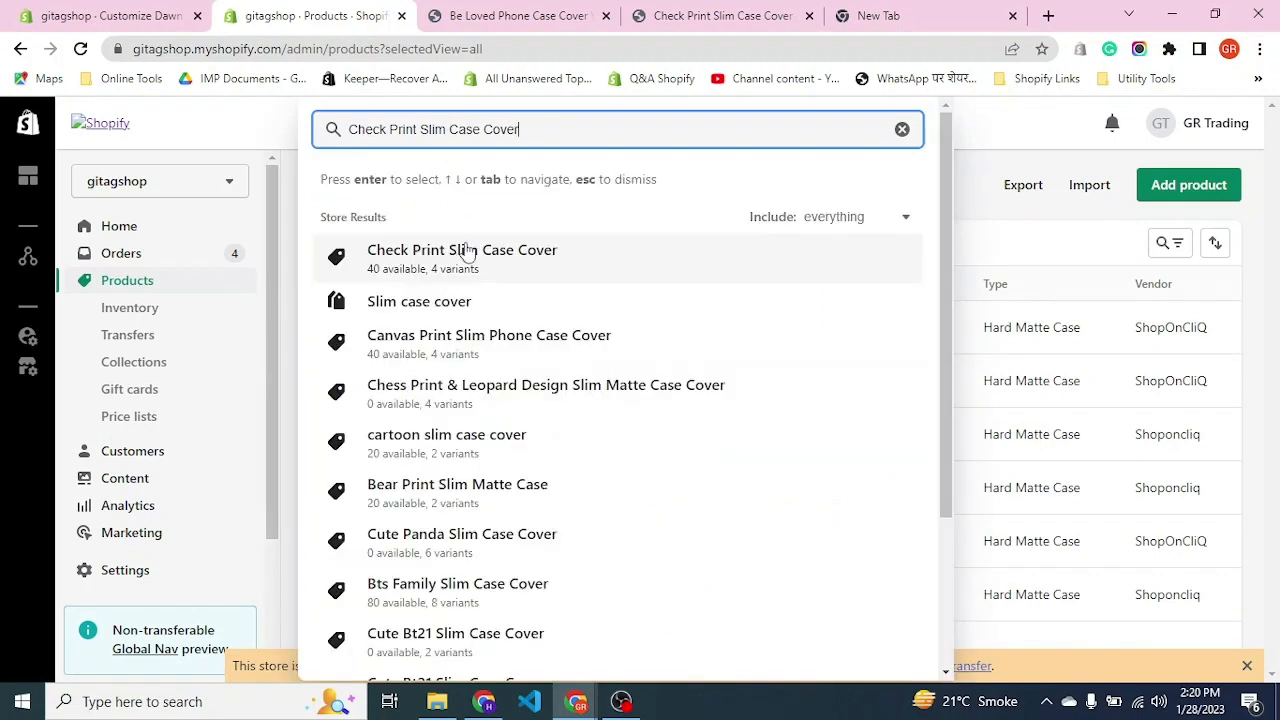
{"action": "left_click", "coordinate": [453, 262]}
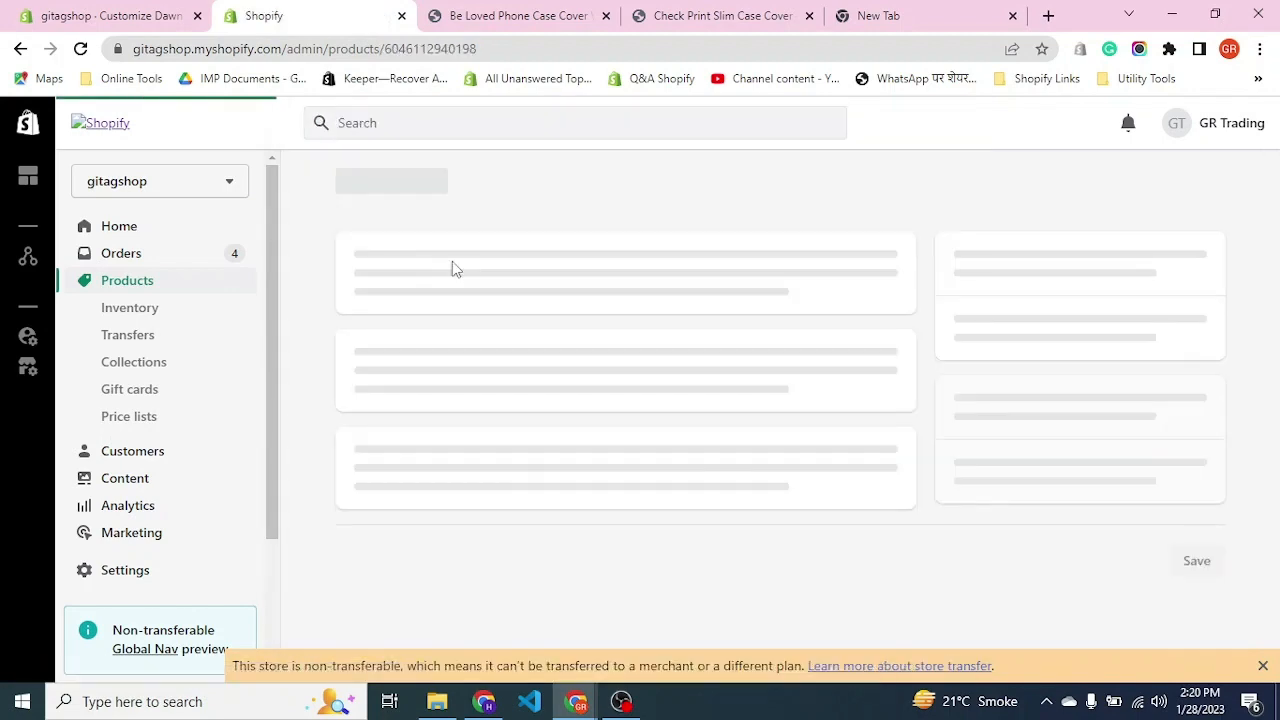
{"action": "scroll", "coordinate": [251, 374], "scroll_direction": "down", "scroll_amount": 2}
{"action": "scroll", "coordinate": [317, 482], "scroll_direction": "down", "scroll_amount": 10}
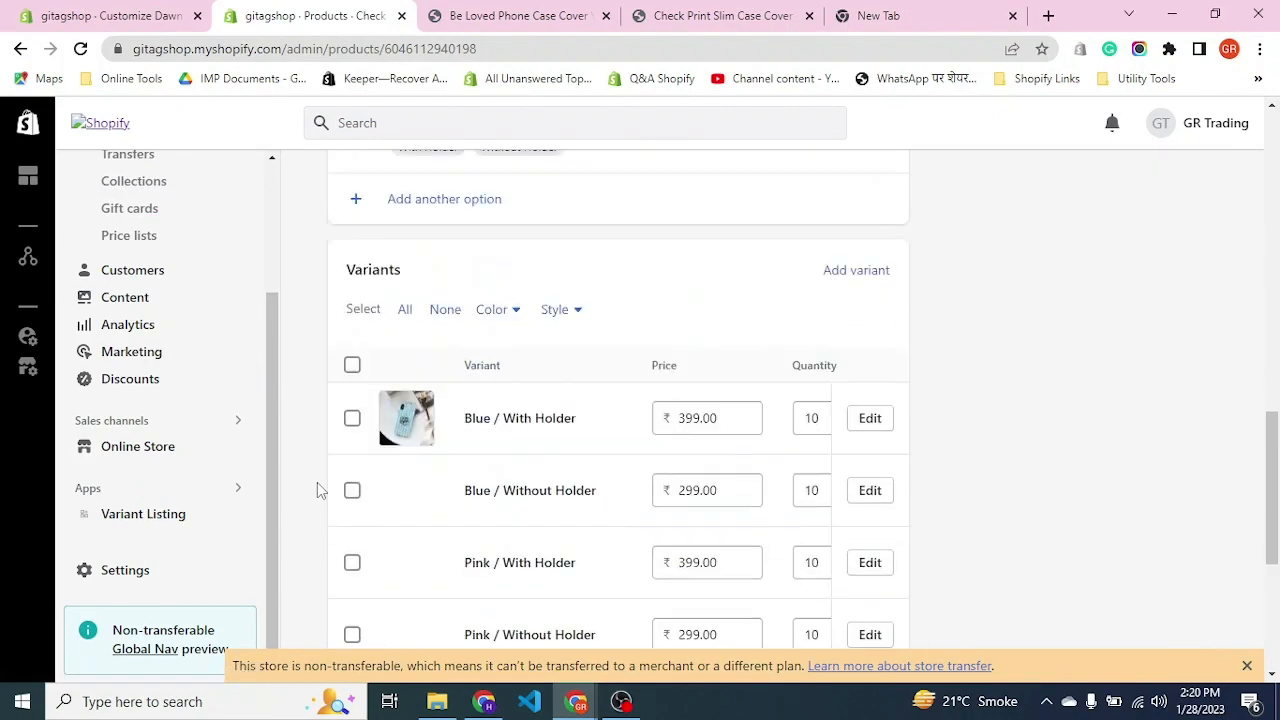
Set the Check Print Slim Case Cover product's deliveryinstruction metafield to "Delivery time is 24 Hours" and save the product
{"action": "scroll", "coordinate": [317, 482], "scroll_direction": "down", "scroll_amount": 4}
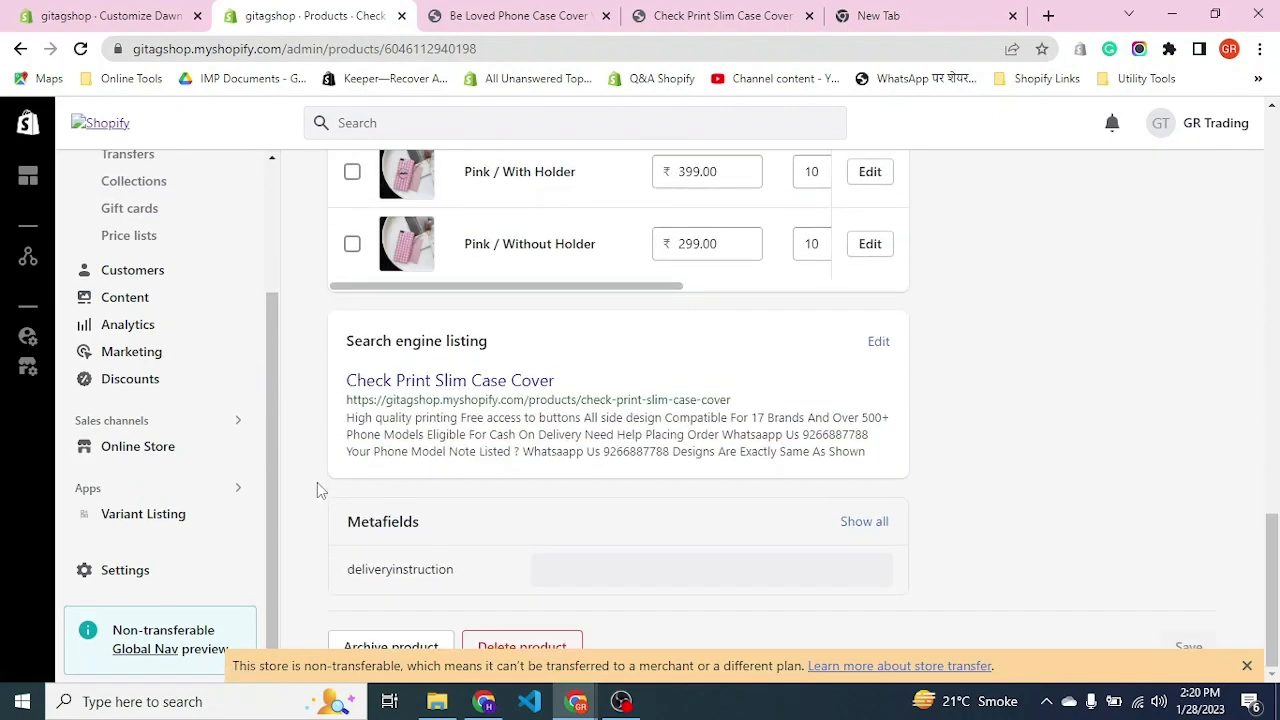
{"action": "left_click", "coordinate": [661, 578]}
{"action": "type", "text": "Deliver"}
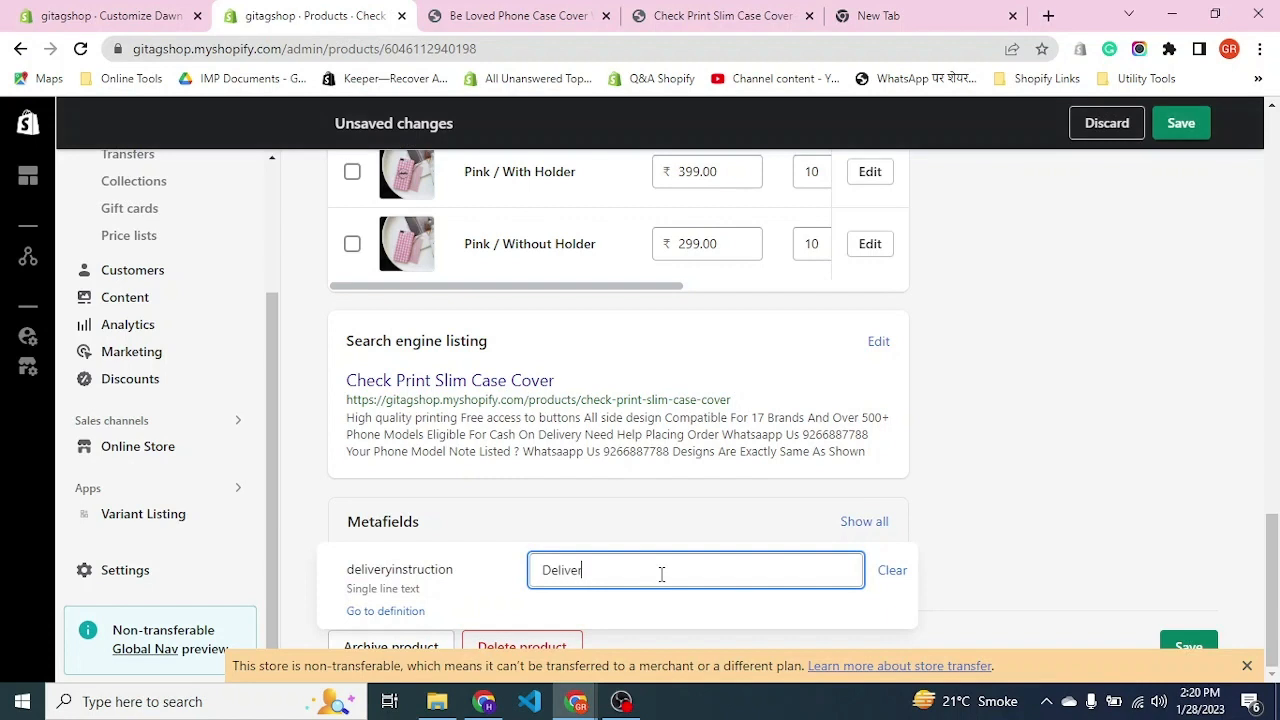
{"action": "type", "text": "y time is 24 Hours"}
{"action": "left_click", "coordinate": [648, 568]}
{"action": "left_click", "coordinate": [1183, 128]}
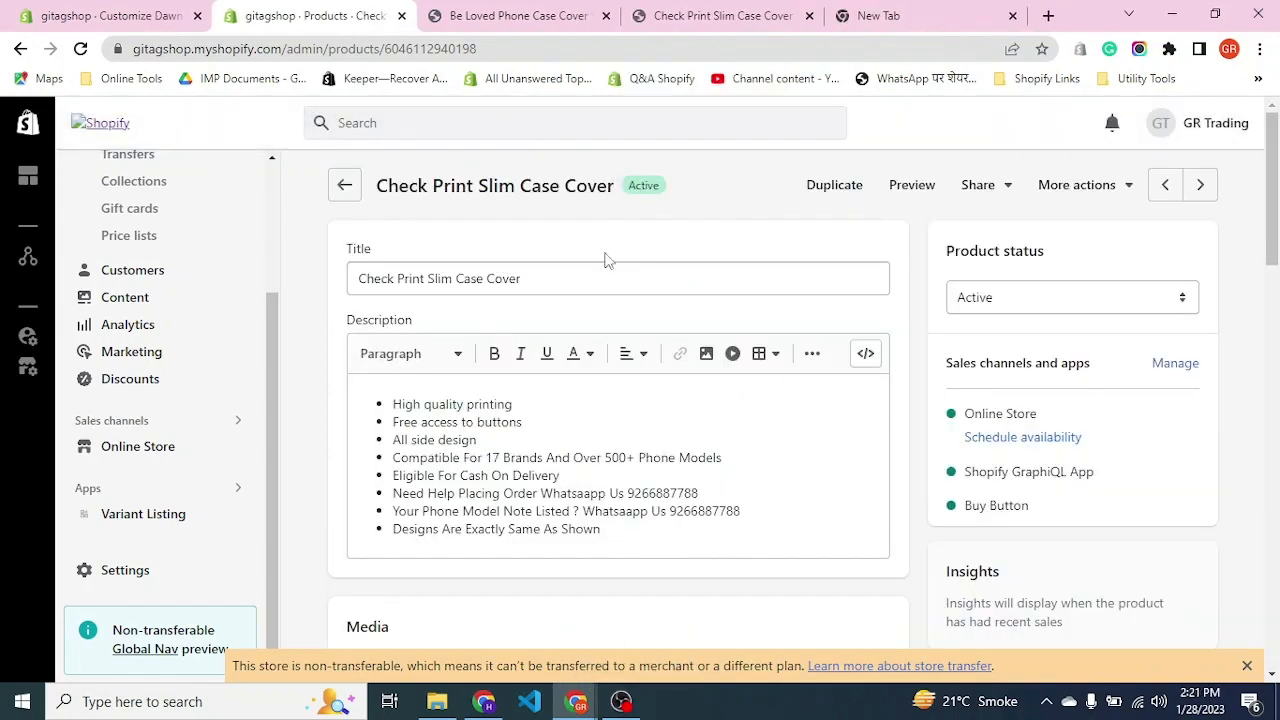
Preview the Check Print Slim Case Cover product, check its delivery message below the pickup information, and return to the store admin
{"action": "scroll", "coordinate": [912, 345], "scroll_direction": "down", "scroll_amount": 15}
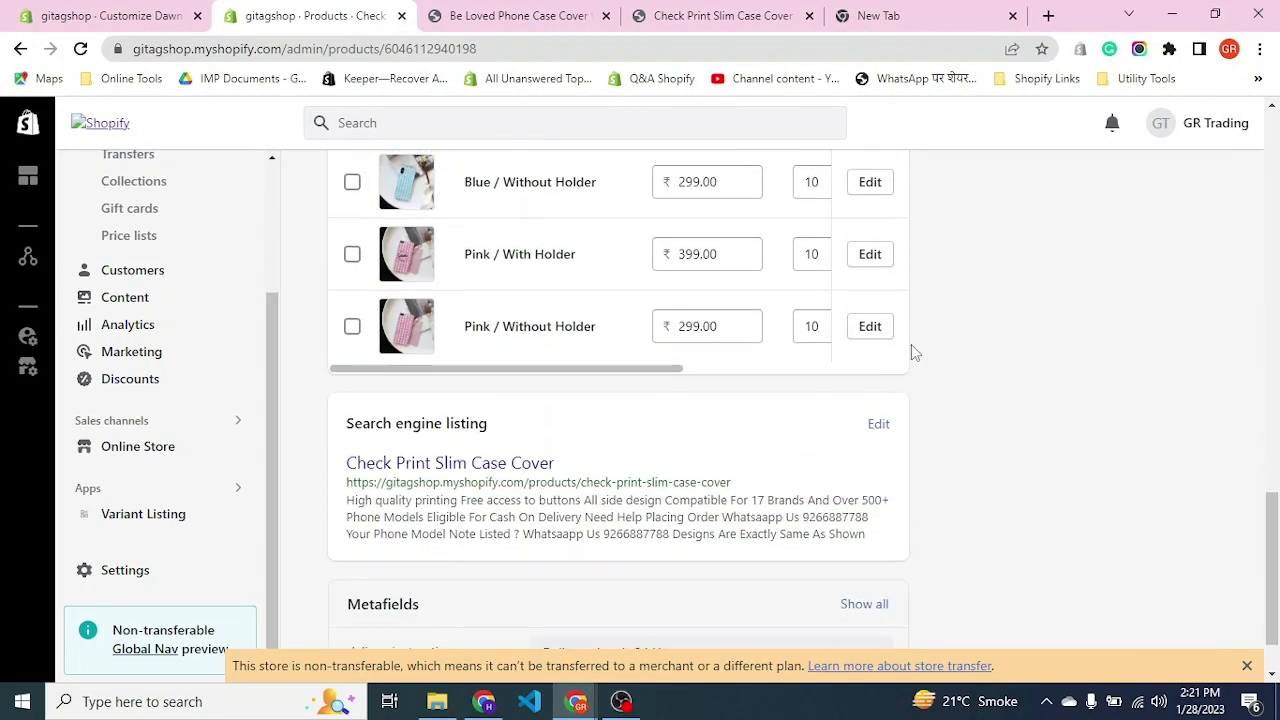
{"action": "scroll", "coordinate": [911, 344], "scroll_direction": "up", "scroll_amount": 5}
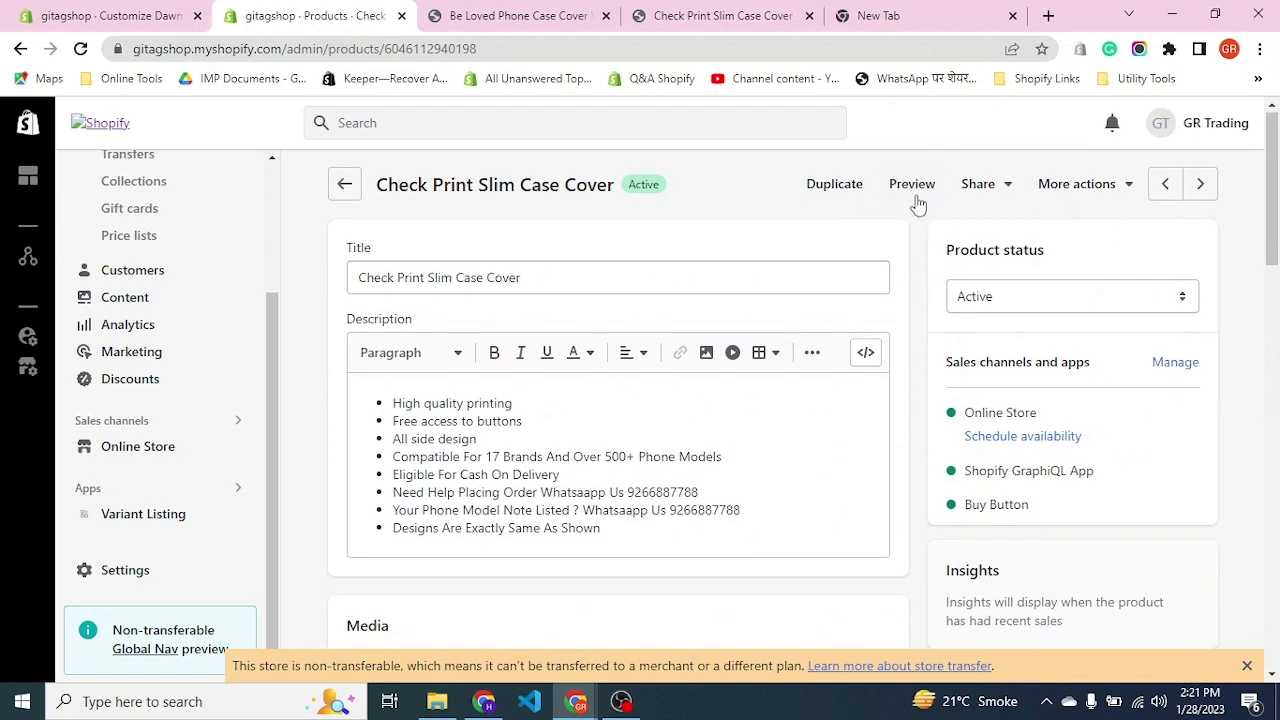
{"action": "left_click", "coordinate": [913, 189]}
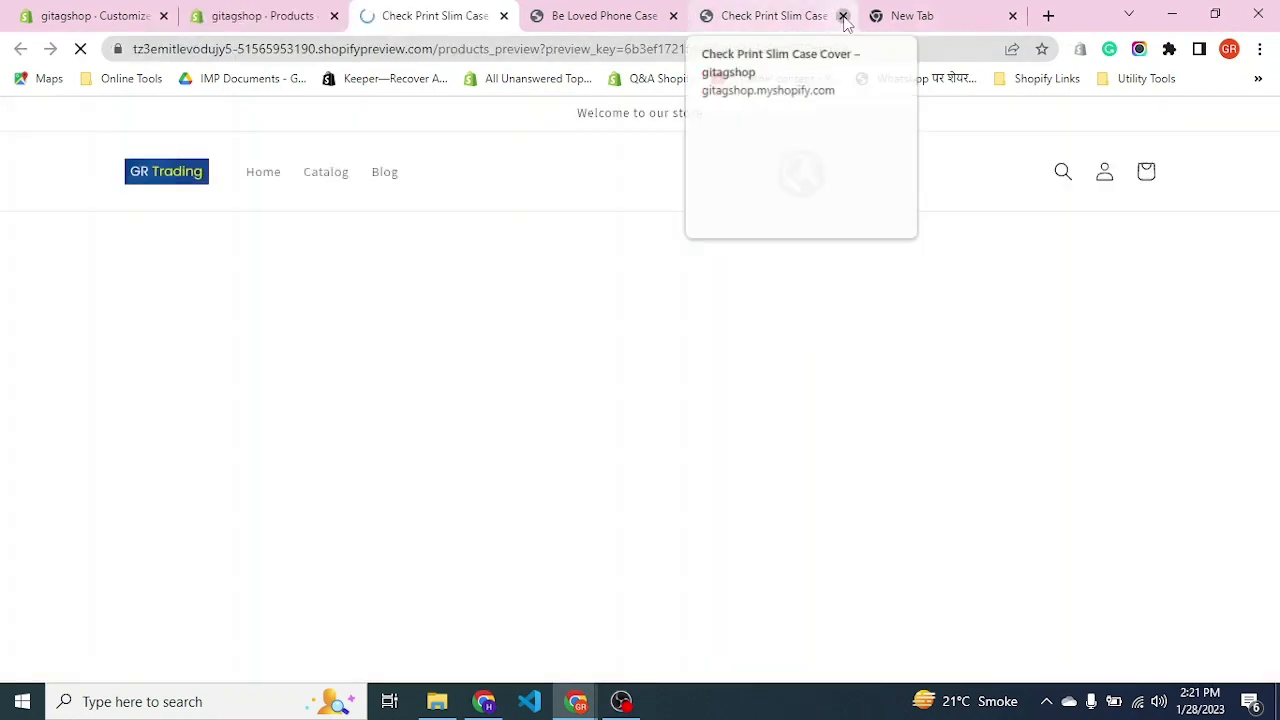
{"action": "left_click", "coordinate": [843, 16]}
{"action": "scroll", "coordinate": [654, 400], "scroll_direction": "down", "scroll_amount": 5}
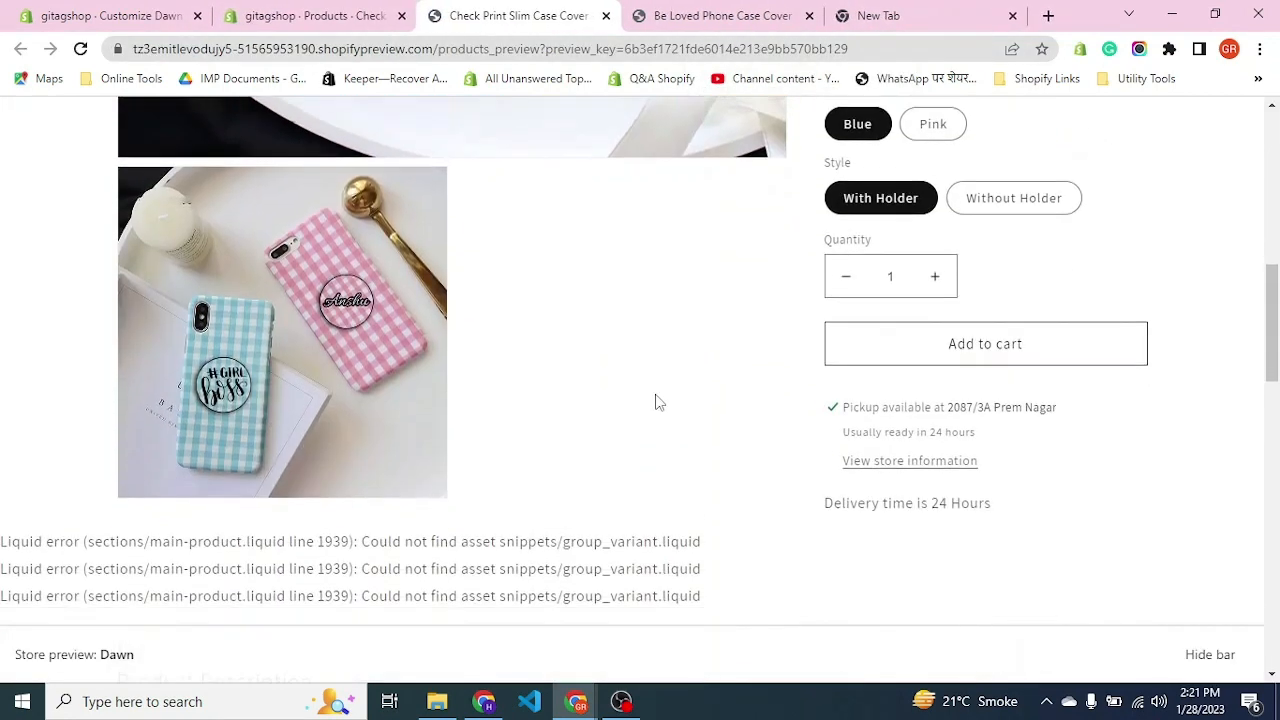
{"action": "scroll", "coordinate": [655, 402], "scroll_direction": "down", "scroll_amount": 1}
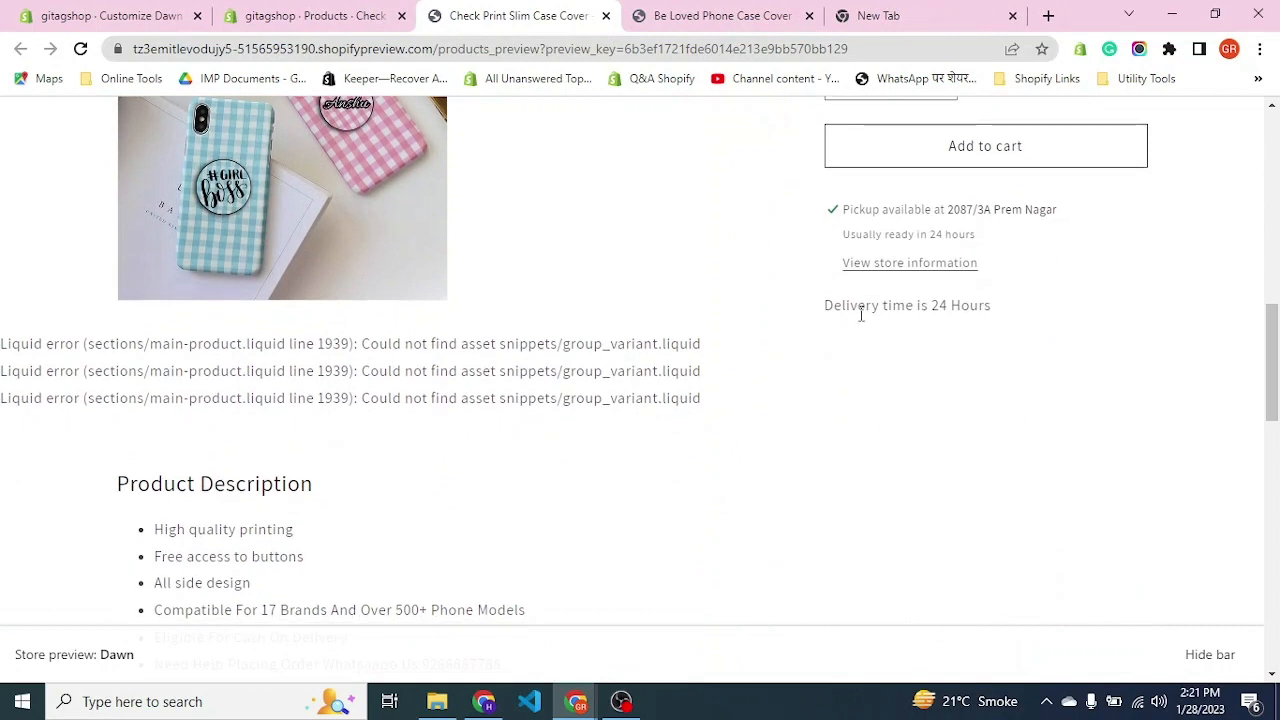
{"action": "mouse_move", "coordinate": [834, 303]}
{"action": "left_mouse_down"}
{"action": "mouse_move", "coordinate": [993, 303]}
{"action": "mouse_move", "coordinate": [827, 308]}
{"action": "left_mouse_up"}
{"action": "left_click", "coordinate": [993, 305]}
{"action": "left_click", "coordinate": [826, 306]}
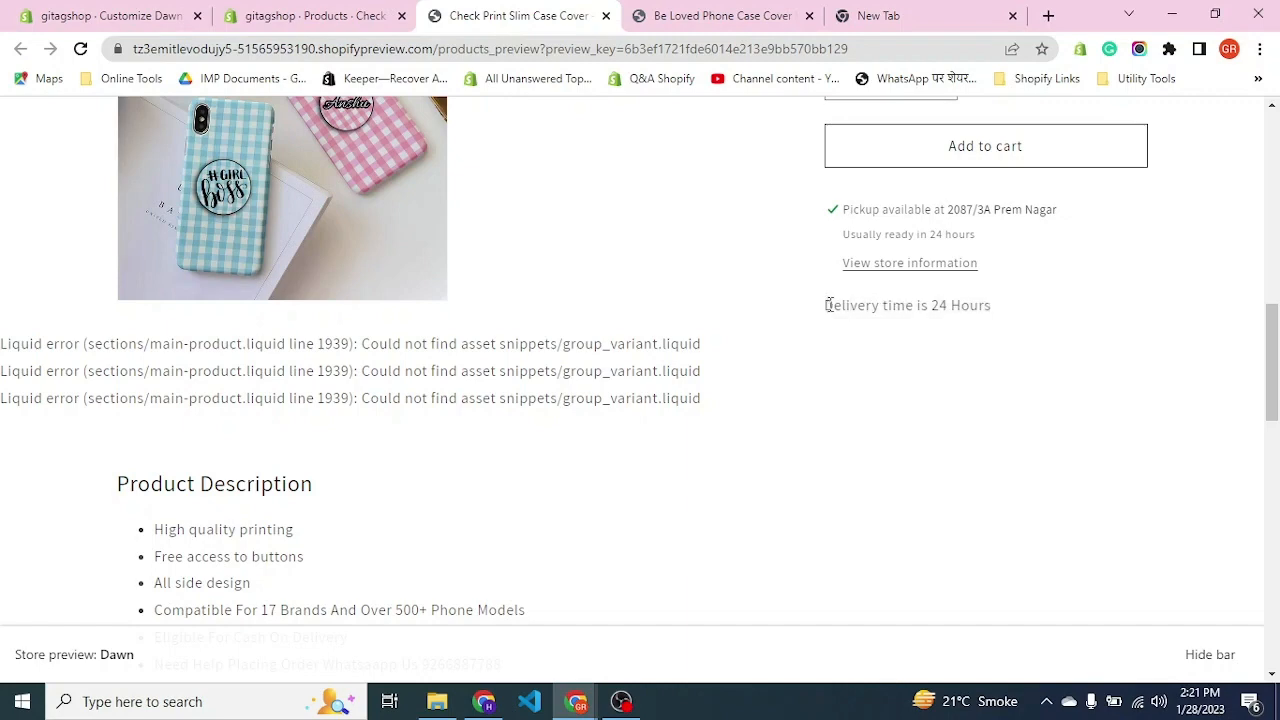
{"action": "left_click", "coordinate": [250, 12]}
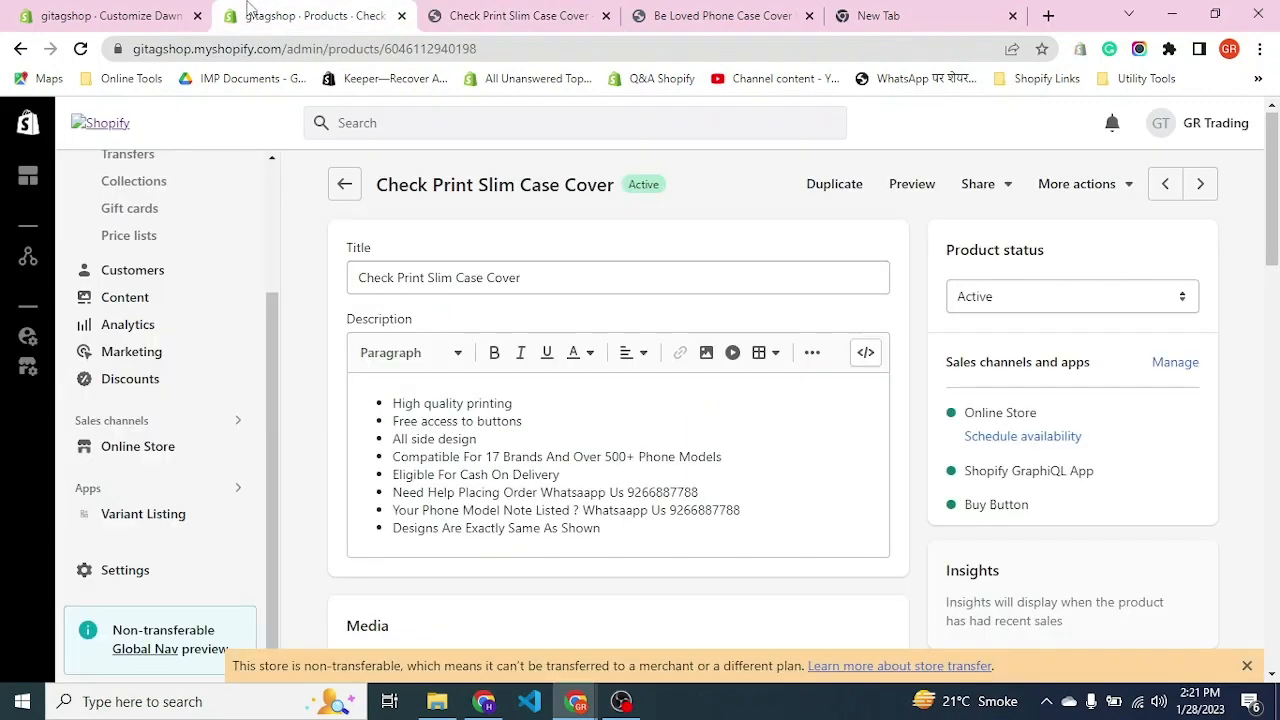
{"action": "left_click", "coordinate": [348, 192]}
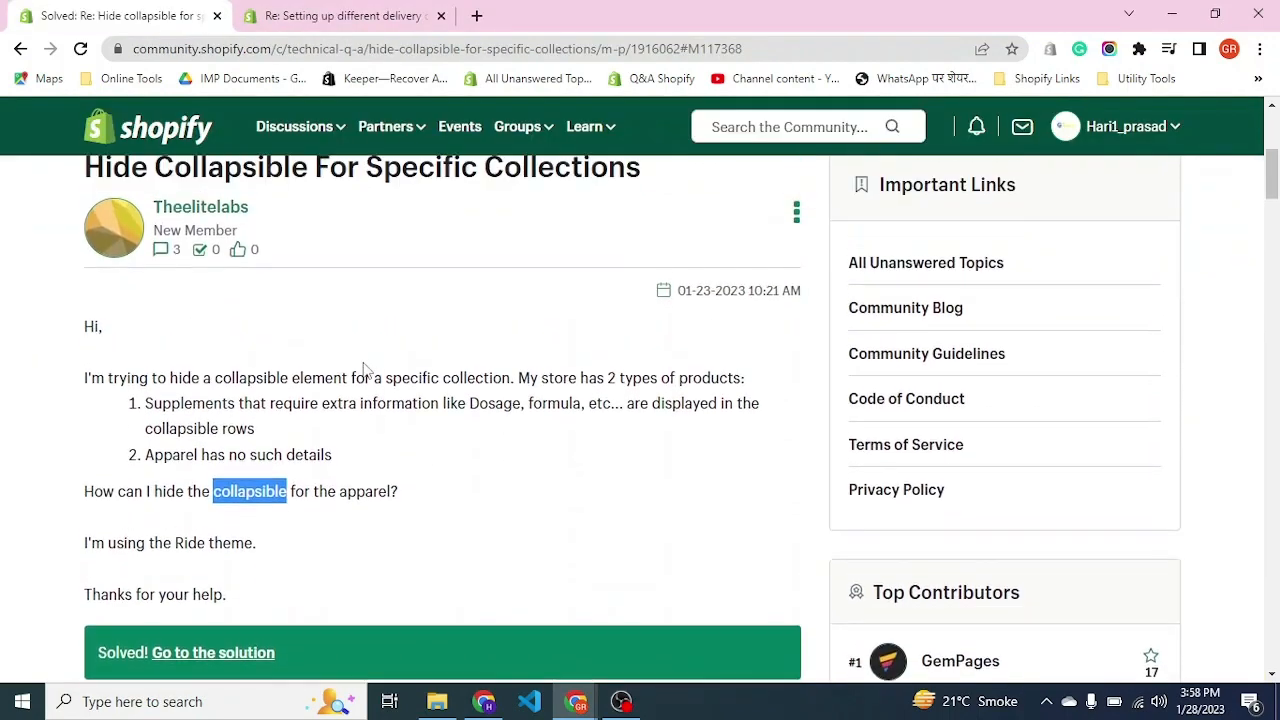
Read the Shopify Community question "Hide Collapsible For Specific Collections", noting its two product types and the request concerning apparel
{"action": "scroll", "coordinate": [367, 371], "scroll_direction": "up", "scroll_amount": 1}
{"action": "left_click", "coordinate": [367, 371]}
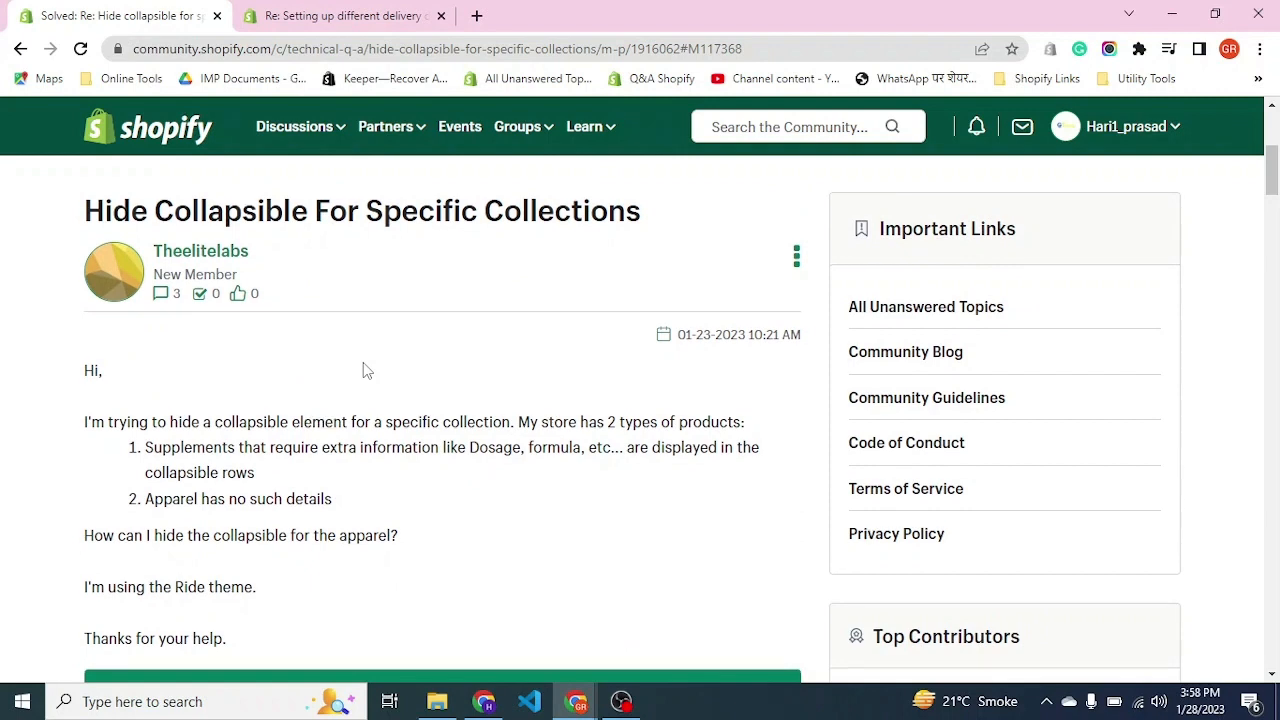
{"action": "scroll", "coordinate": [367, 371], "scroll_direction": "down", "scroll_amount": 1}
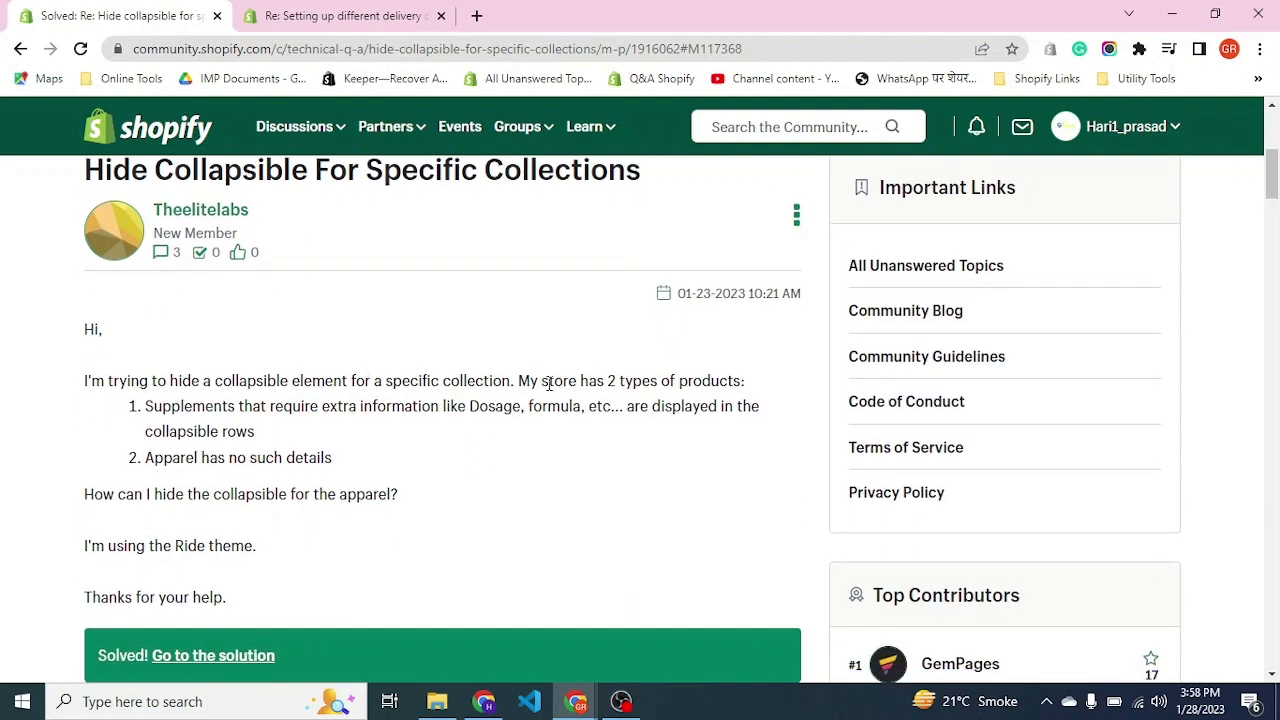
{"action": "left_click_drag", "start_coordinate": [541, 383], "coordinate": [755, 388]}
{"action": "left_click", "coordinate": [752, 387]}
{"action": "double_click", "coordinate": [188, 412]}
{"action": "double_click", "coordinate": [174, 459]}
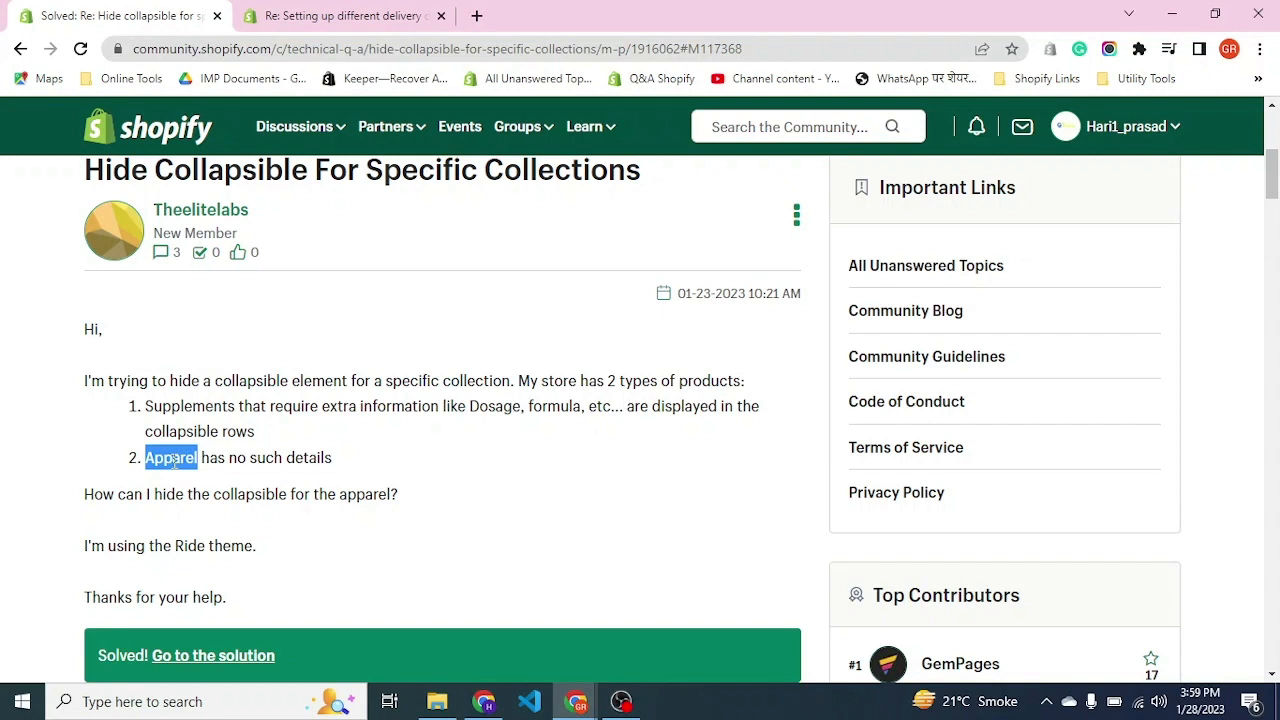
{"action": "scroll", "coordinate": [277, 412], "scroll_direction": "down", "scroll_amount": 4}
{"action": "scroll", "coordinate": [277, 412], "scroll_direction": "up", "scroll_amount": 4}
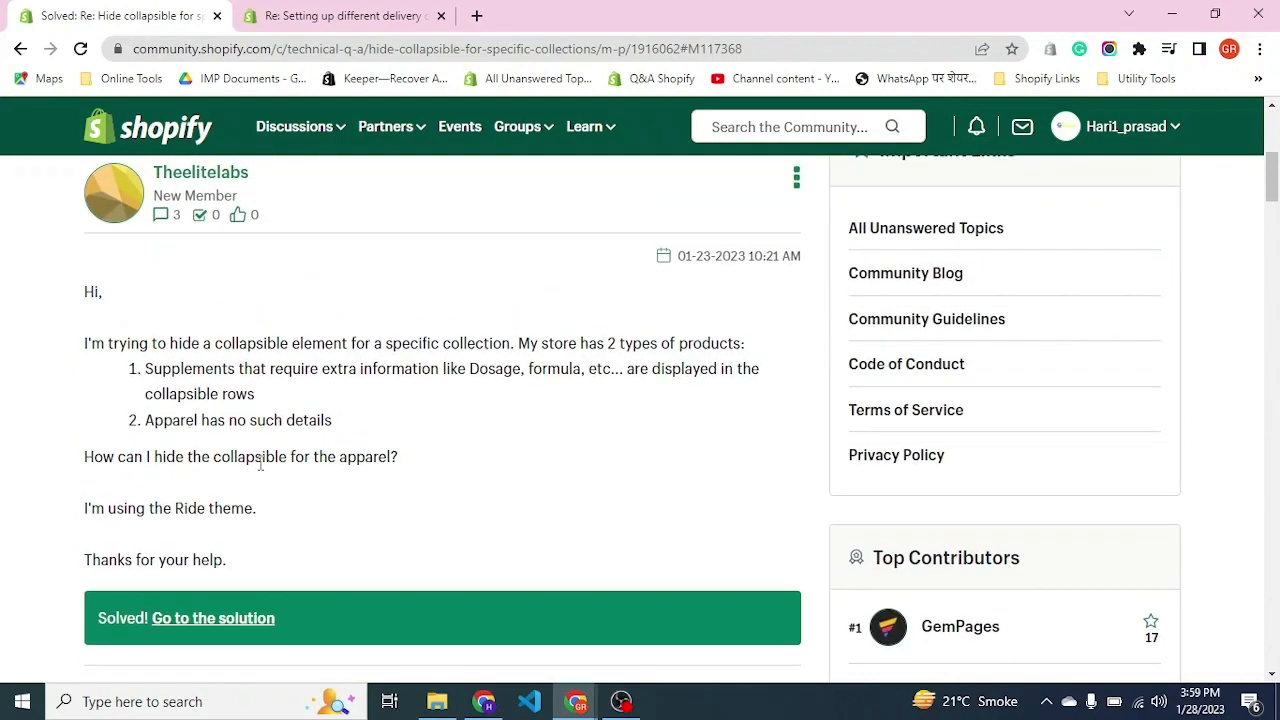
{"action": "double_click", "coordinate": [261, 460]}
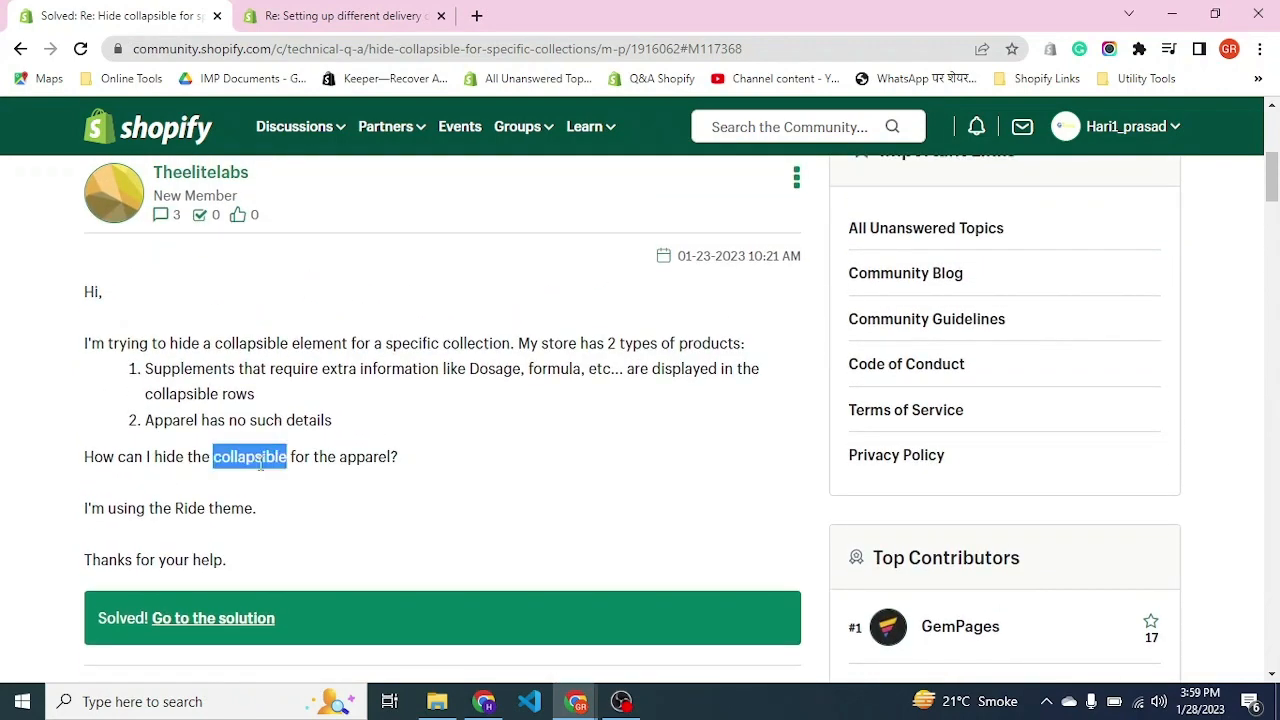
Examine the accepted answer's instructions and enlarged screenshots on linking metafields to a collapsible row through a dynamic source
{"action": "scroll", "coordinate": [261, 462], "scroll_direction": "down", "scroll_amount": 6}
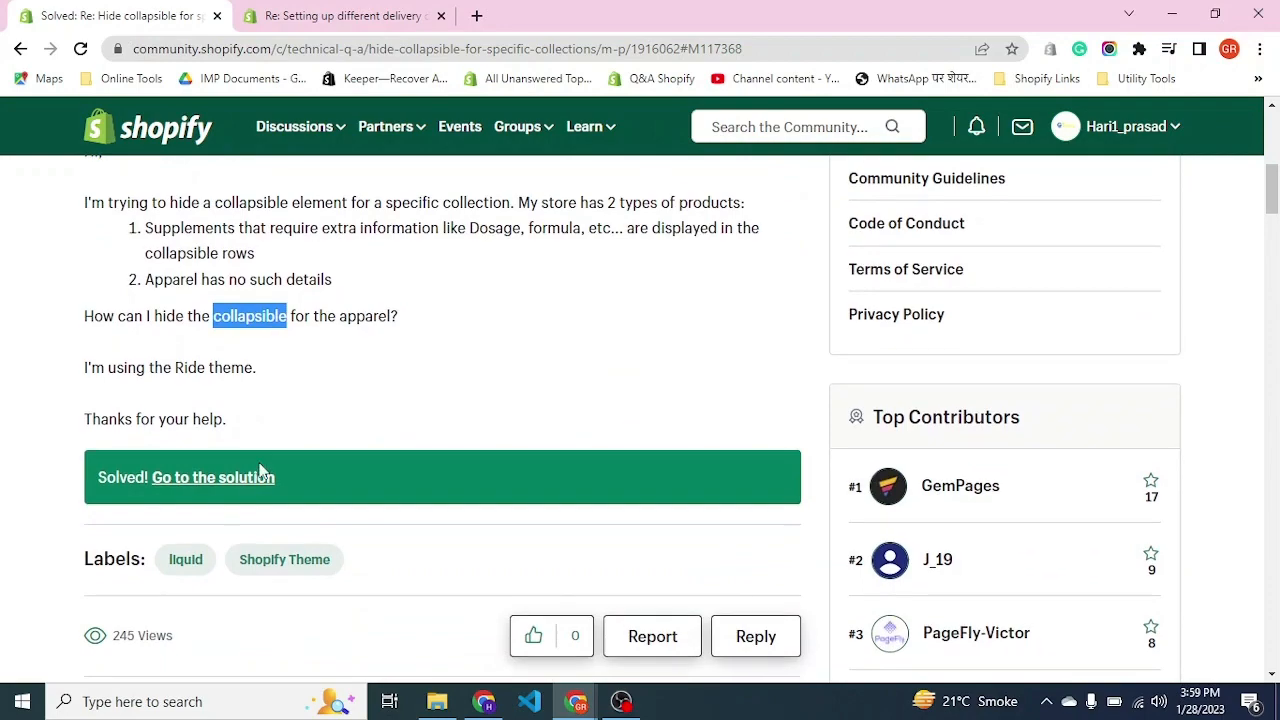
{"action": "scroll", "coordinate": [261, 470], "scroll_direction": "down", "scroll_amount": 8}
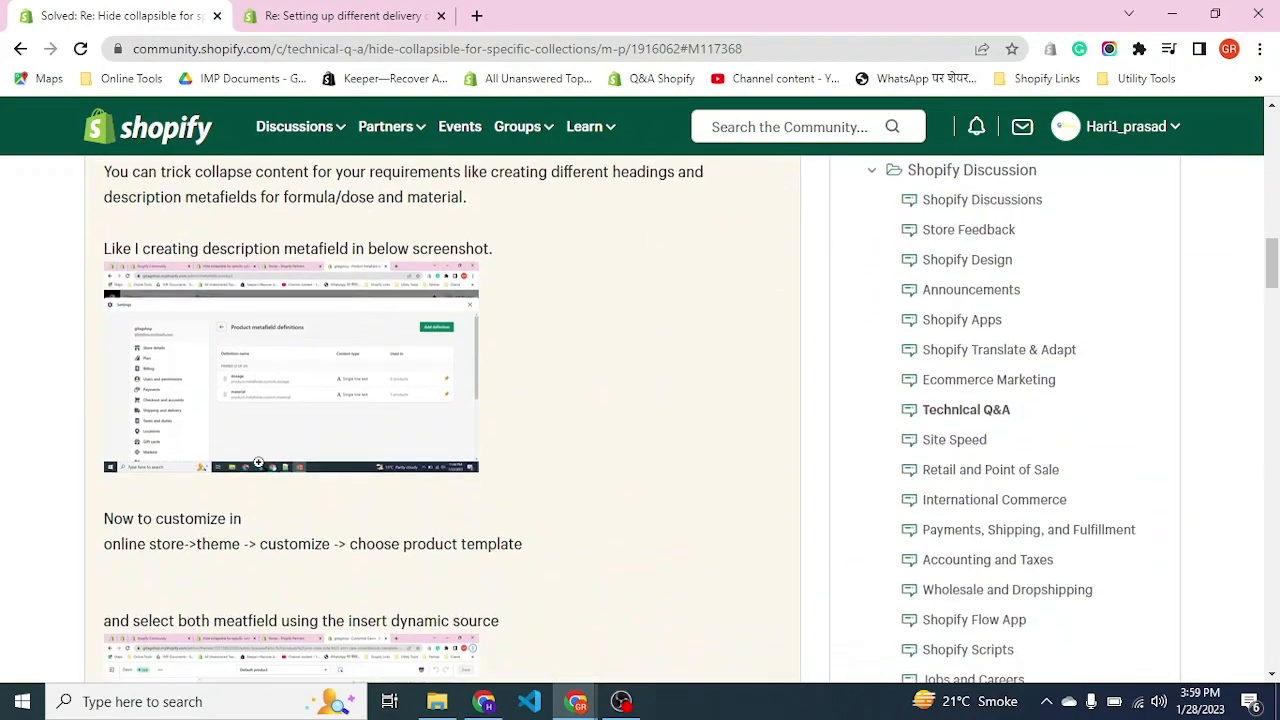
{"action": "left_click", "coordinate": [408, 350]}
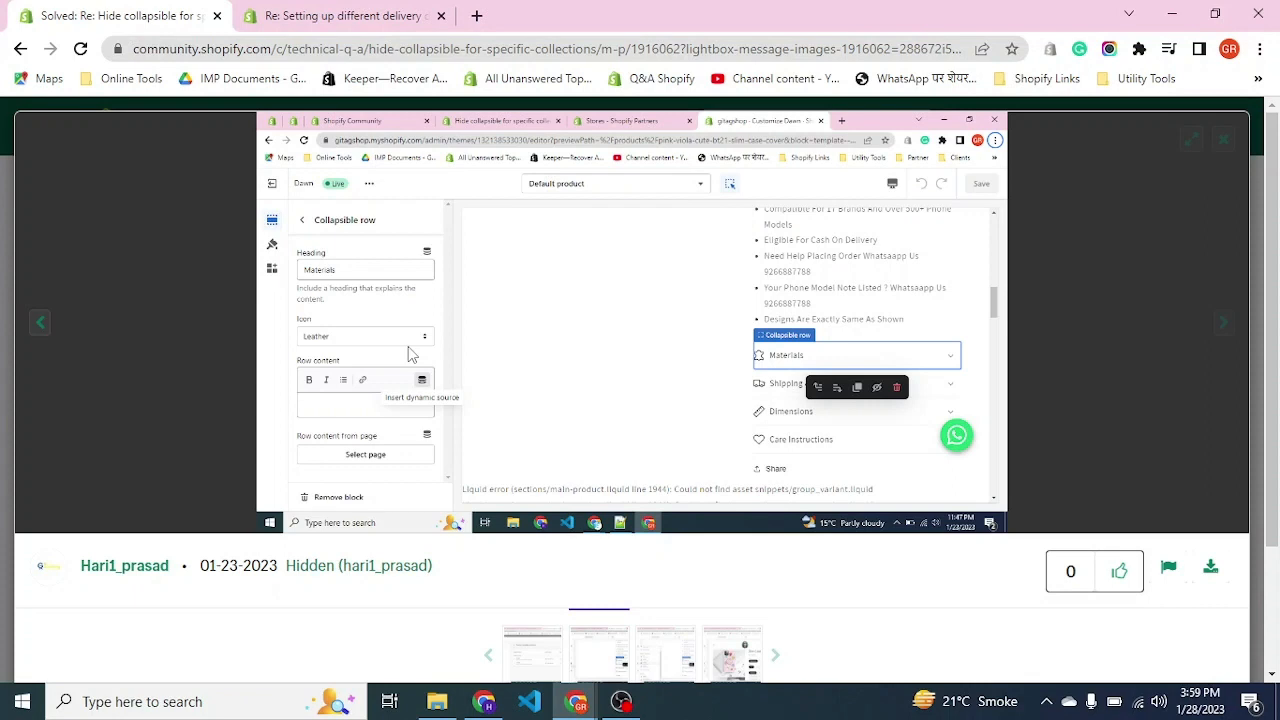
{"action": "left_click", "coordinate": [905, 358]}
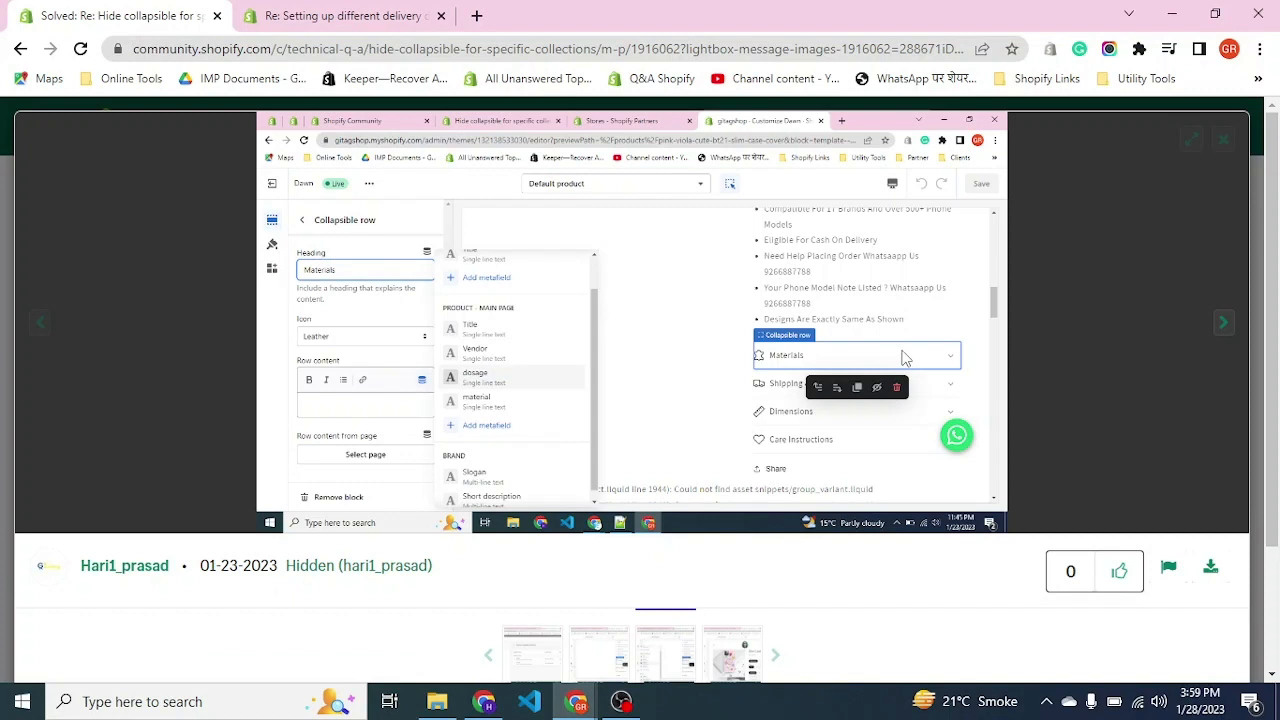
{"action": "left_click", "coordinate": [1226, 140]}
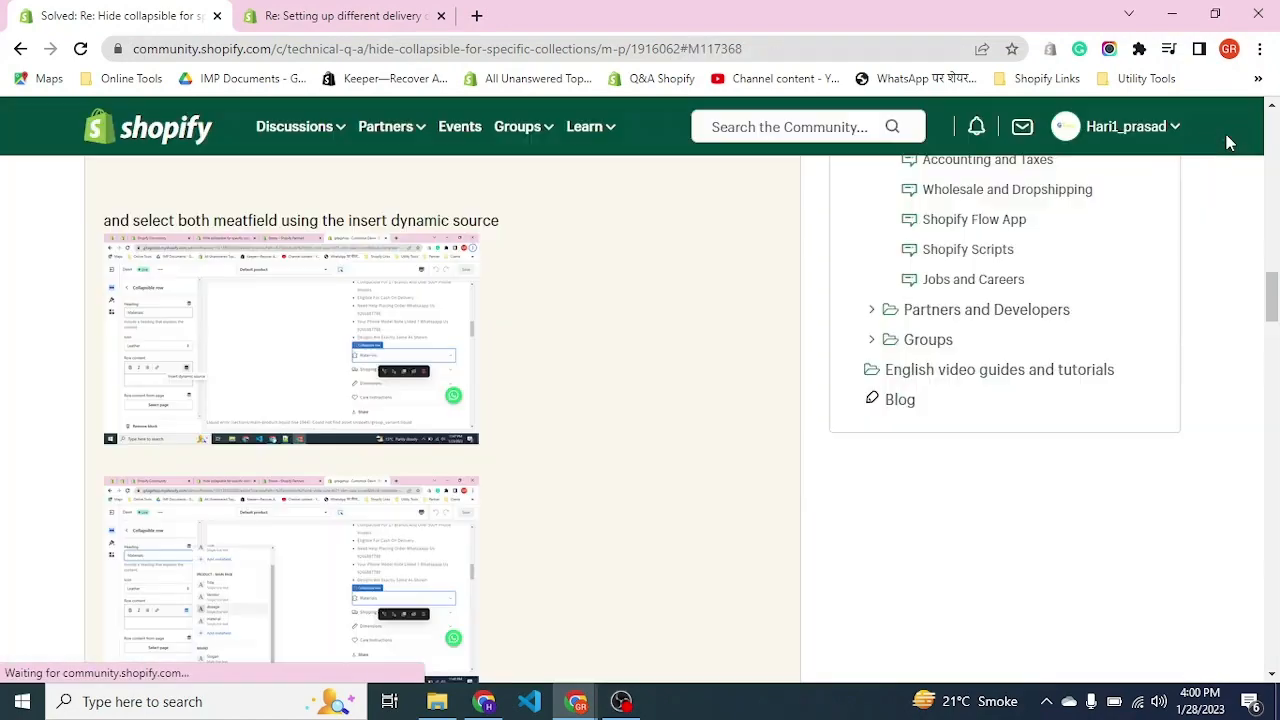
{"action": "scroll", "coordinate": [580, 490], "scroll_direction": "up", "scroll_amount": 10}
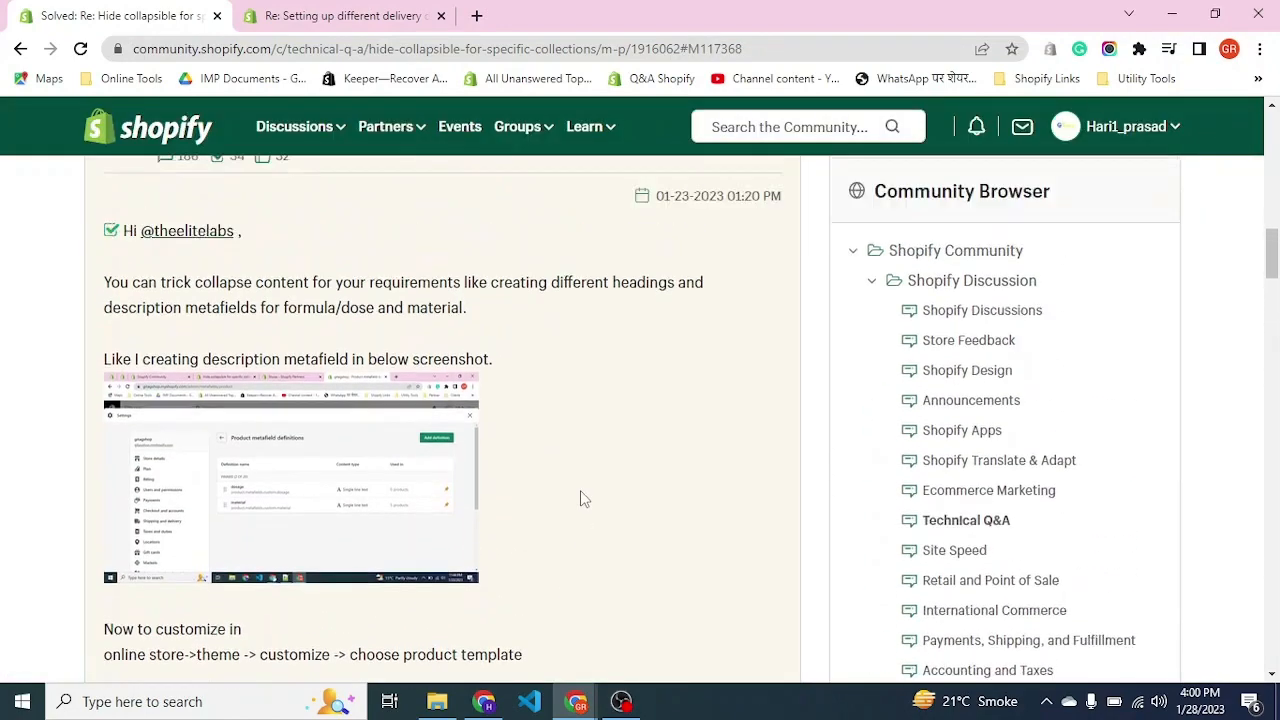
{"action": "scroll", "coordinate": [580, 498], "scroll_direction": "up", "scroll_amount": 2}
Switch to the Dawn theme editor and remove the existing Collapsible row block from the Product information section
{"action": "key", "text": "alt+Tab"}
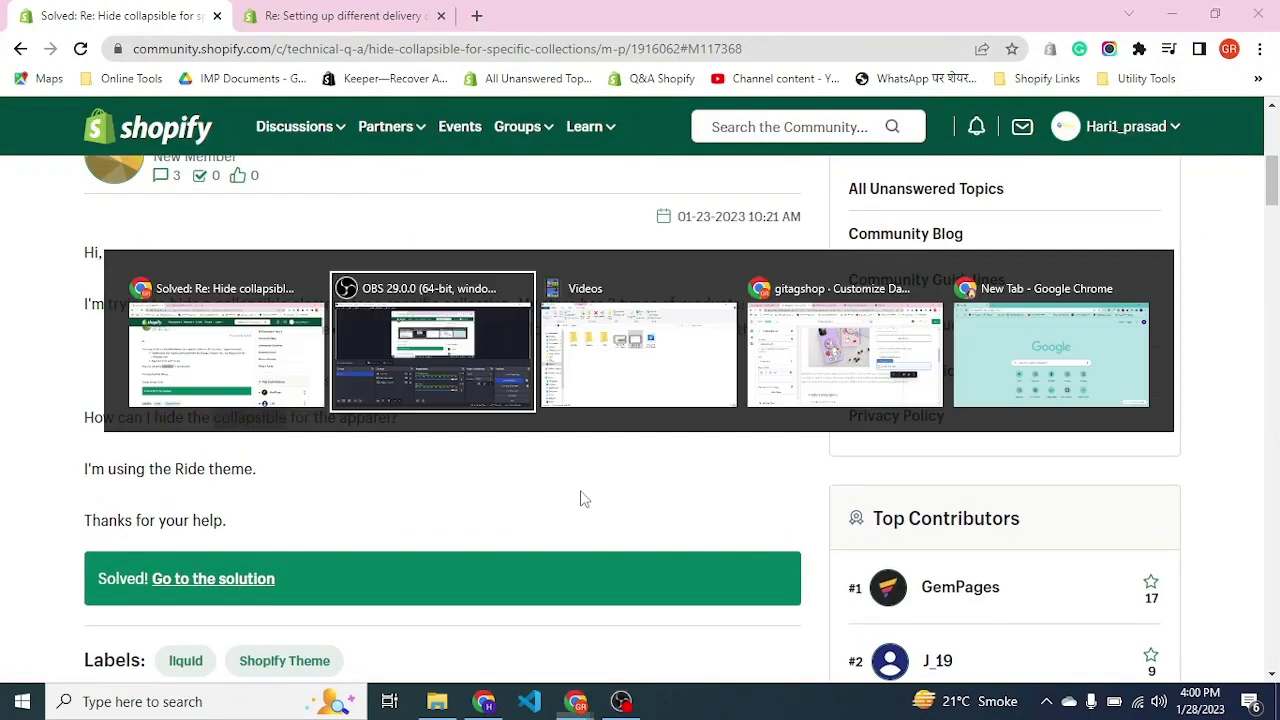
{"action": "key", "text": "alt+Tab"}
{"action": "key", "text": "alt+Tab"}
{"action": "key", "text": "alt+Tab"}
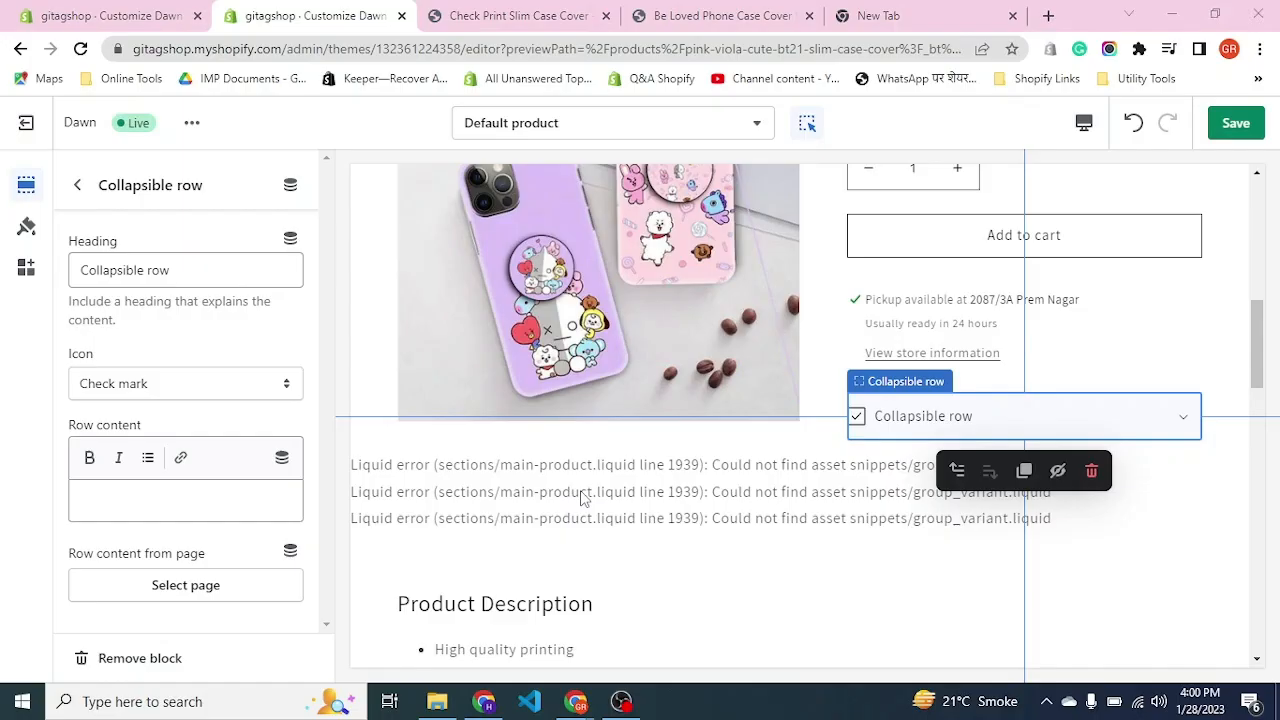
{"action": "left_click", "coordinate": [77, 185]}
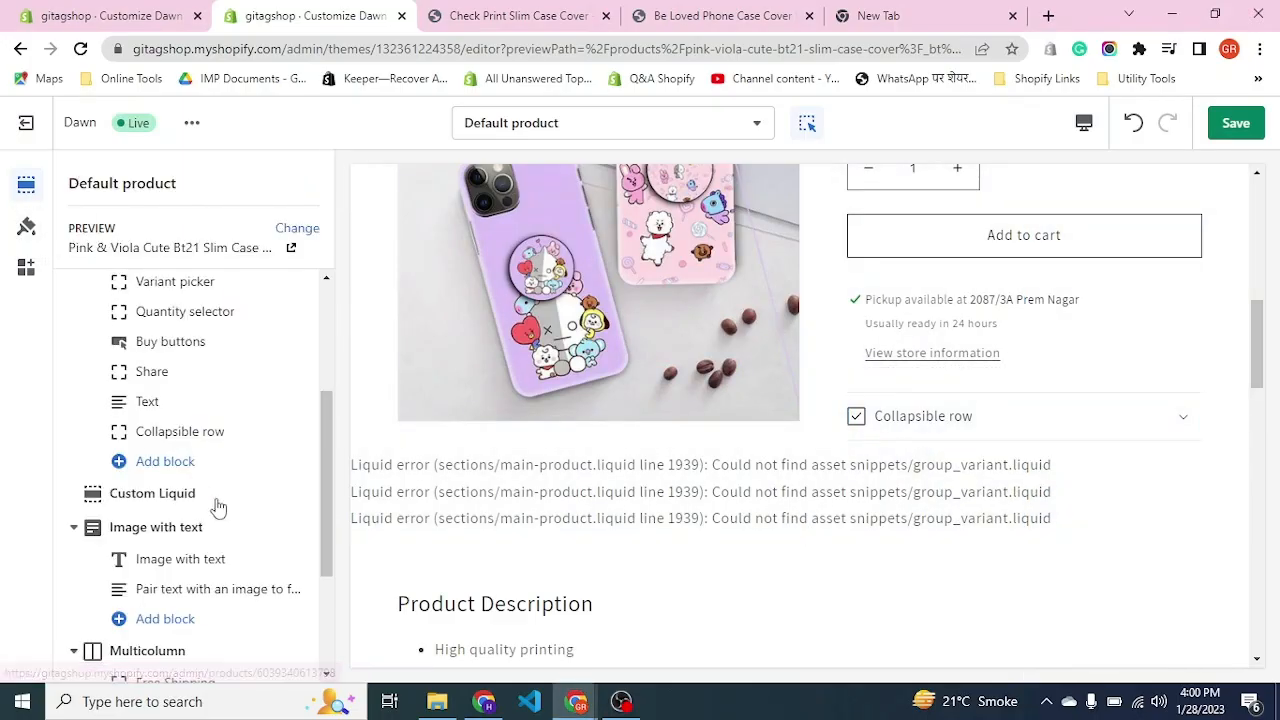
{"action": "left_click", "coordinate": [206, 433]}
{"action": "left_click", "coordinate": [147, 659]}
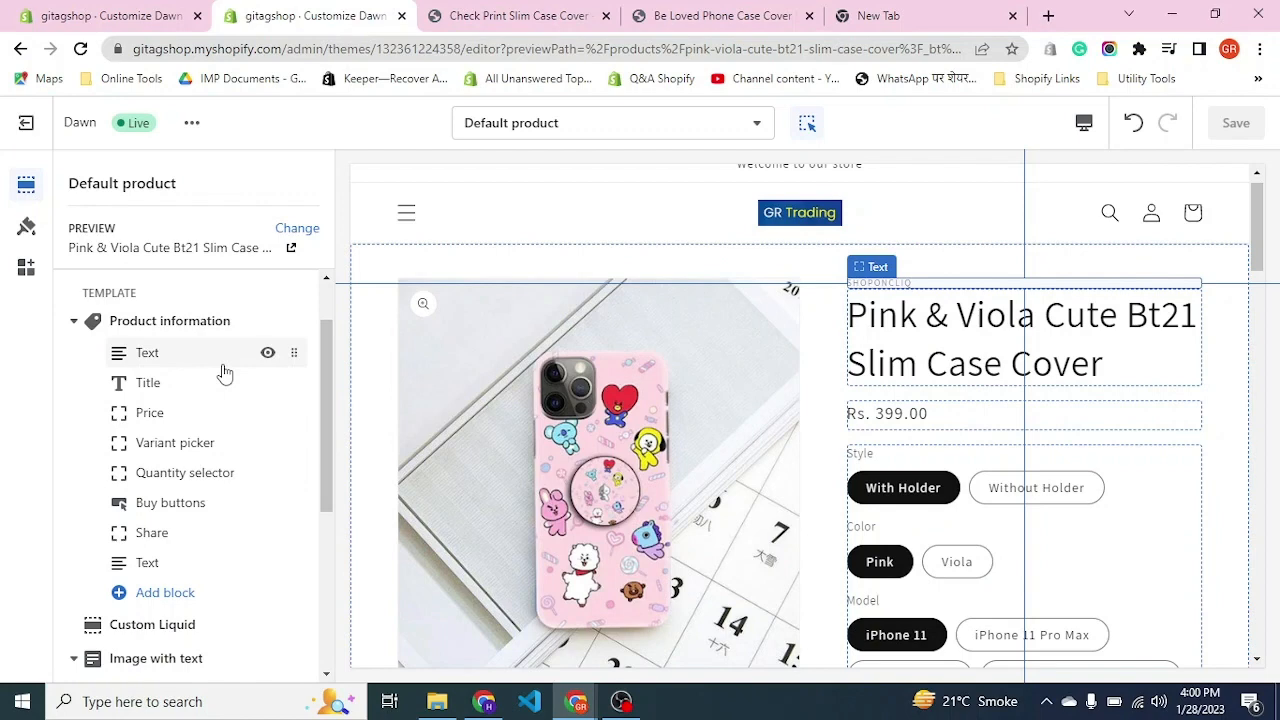
Add a Collapsible row block to the Product information section and open its settings with the heading text selected
{"action": "left_click", "coordinate": [165, 593]}
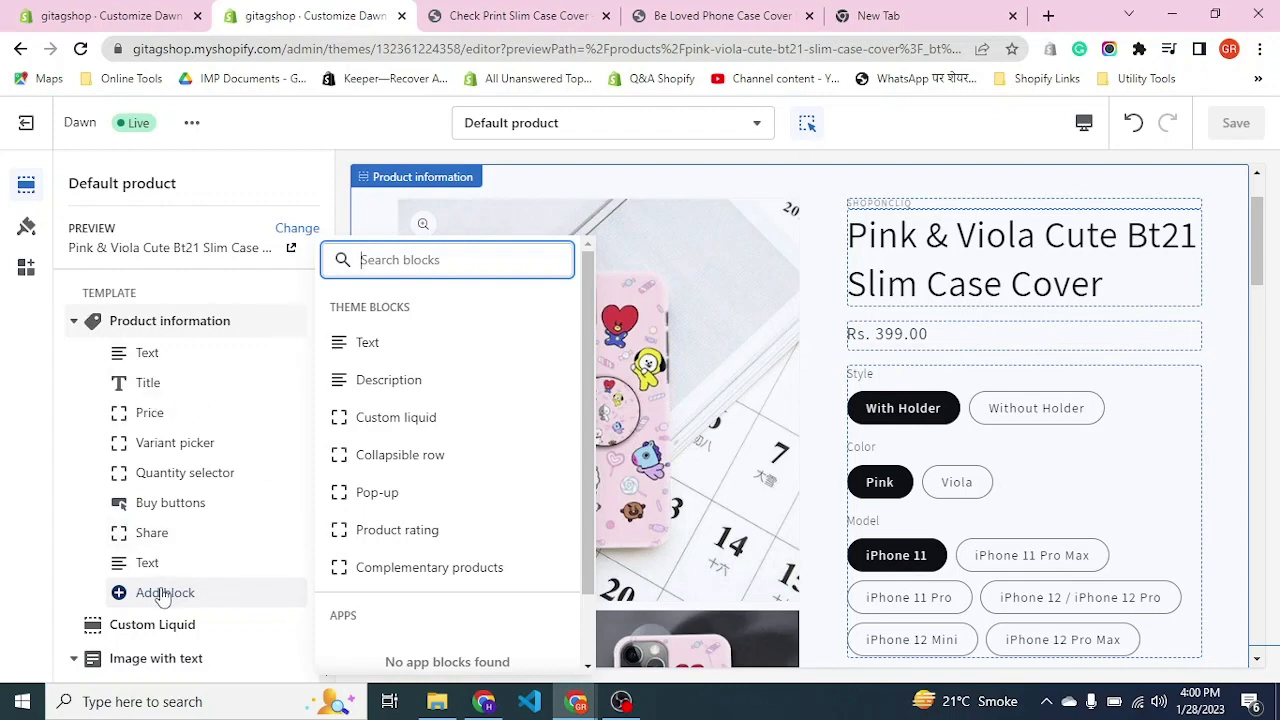
{"action": "left_click", "coordinate": [404, 457]}
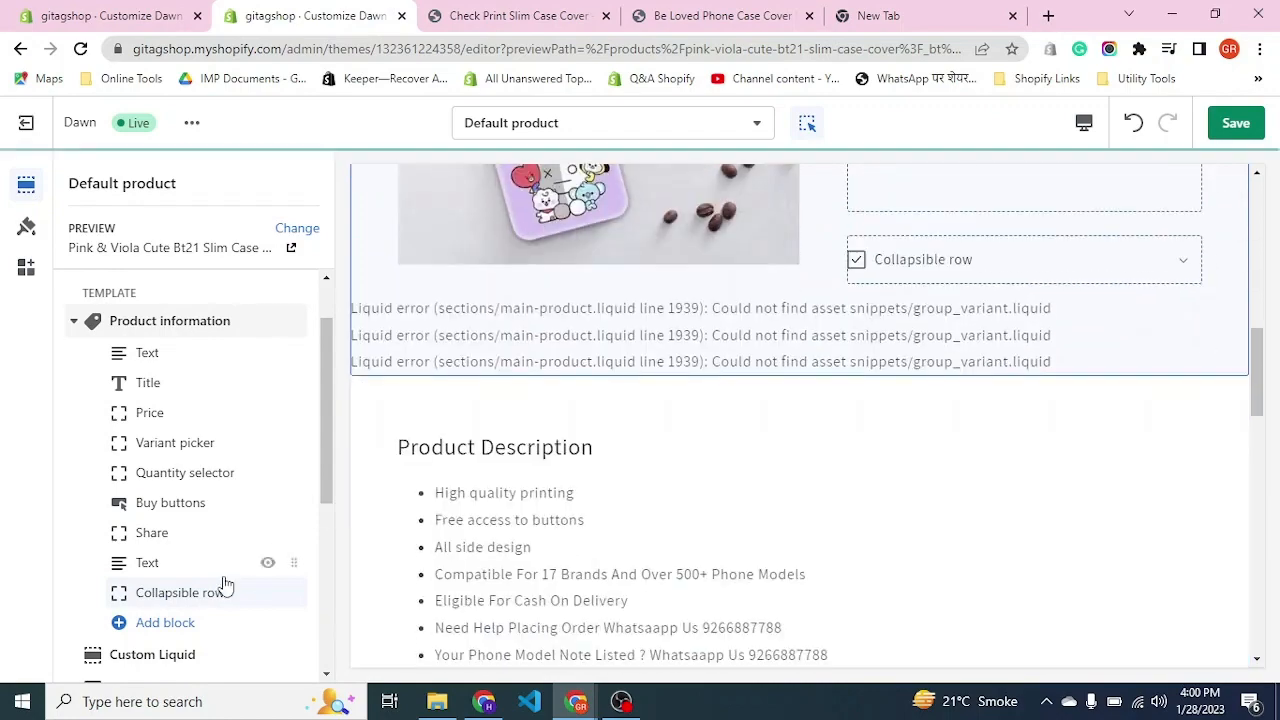
{"action": "left_click", "coordinate": [180, 593]}
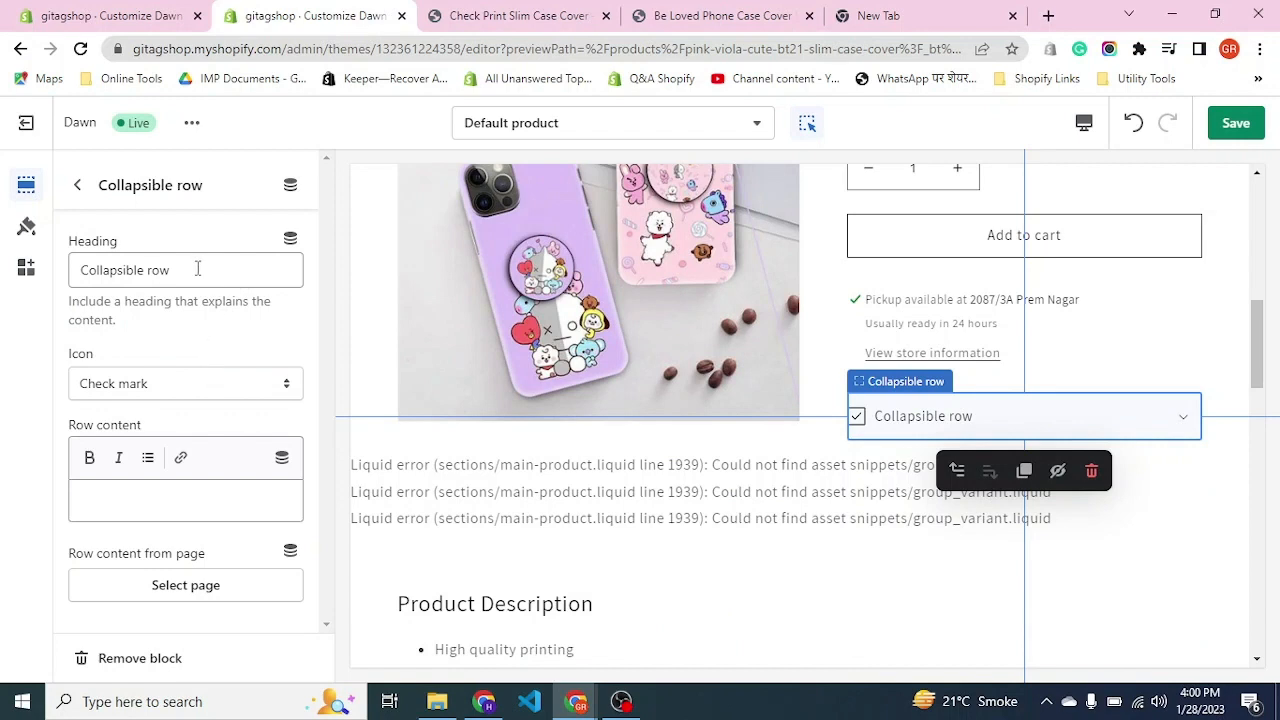
{"action": "left_click_drag", "start_coordinate": [198, 268], "coordinate": [68, 266]}
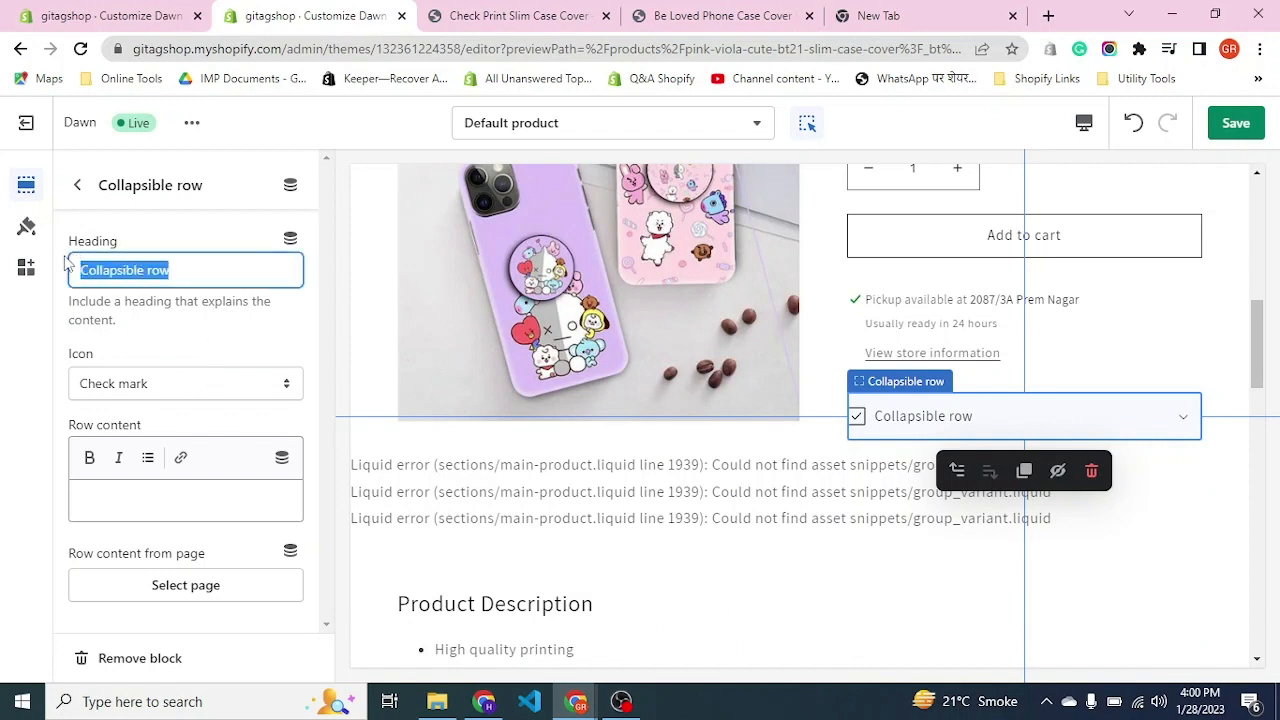
Set the collapsible row's icon to Washing and check it on the product page preview
{"action": "left_click", "coordinate": [165, 387]}
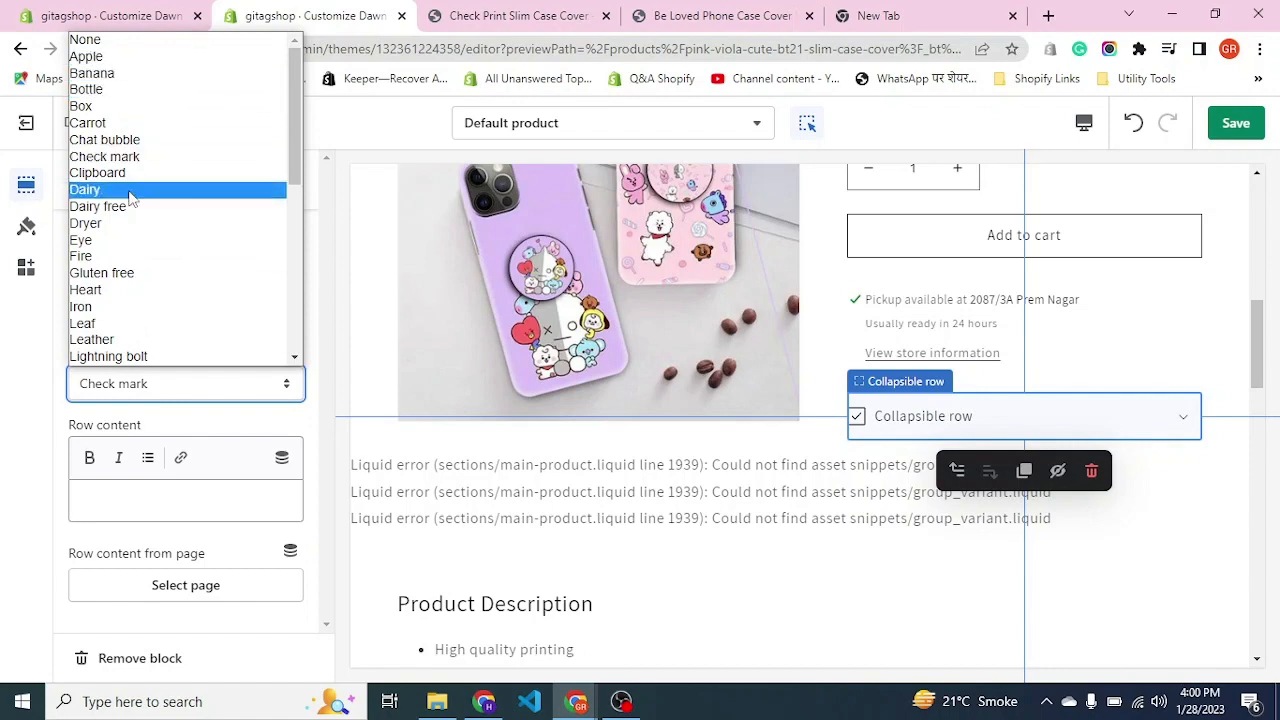
{"action": "scroll", "coordinate": [129, 194], "scroll_direction": "down", "scroll_amount": 4}
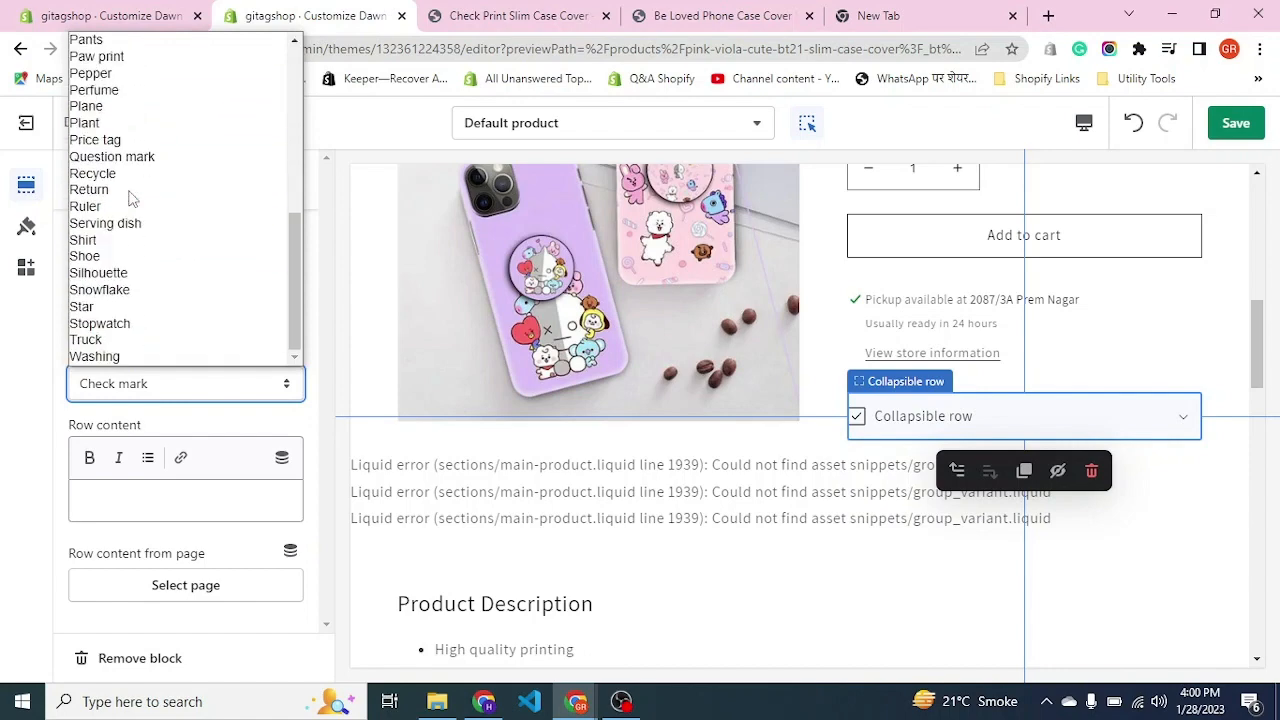
{"action": "left_click", "coordinate": [100, 357]}
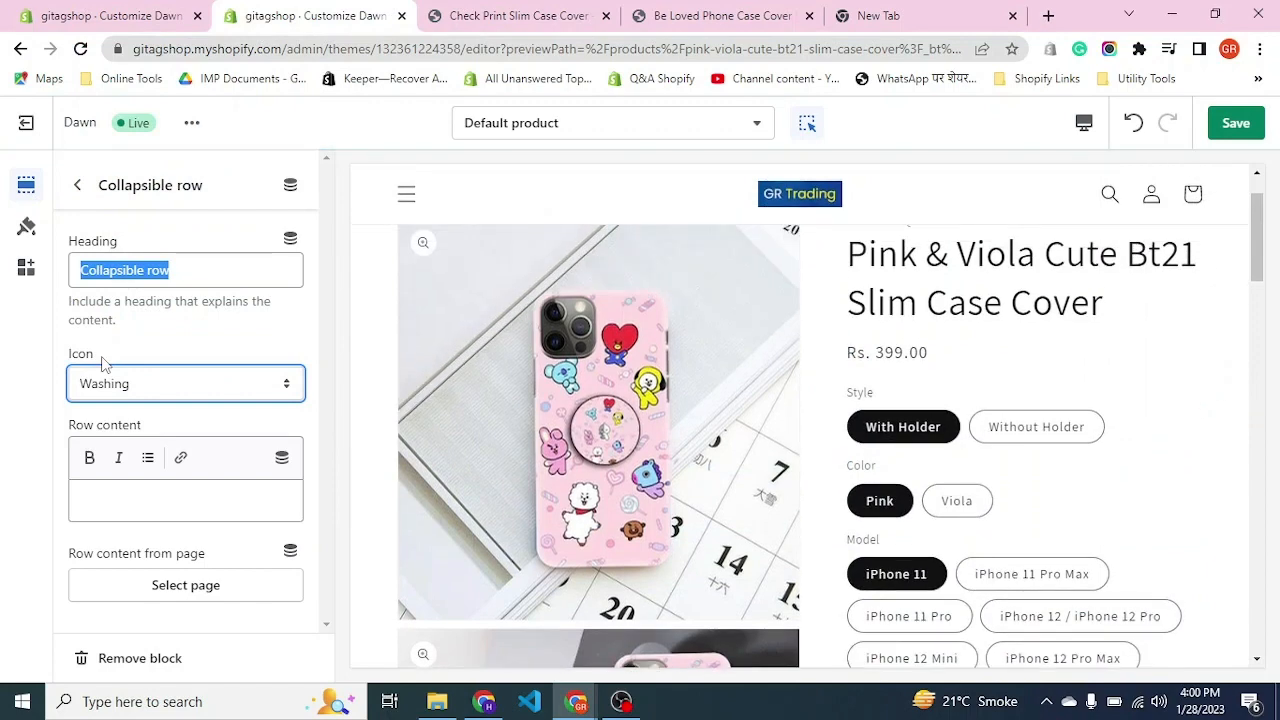
{"action": "scroll", "coordinate": [1030, 522], "scroll_direction": "down", "scroll_amount": 2}
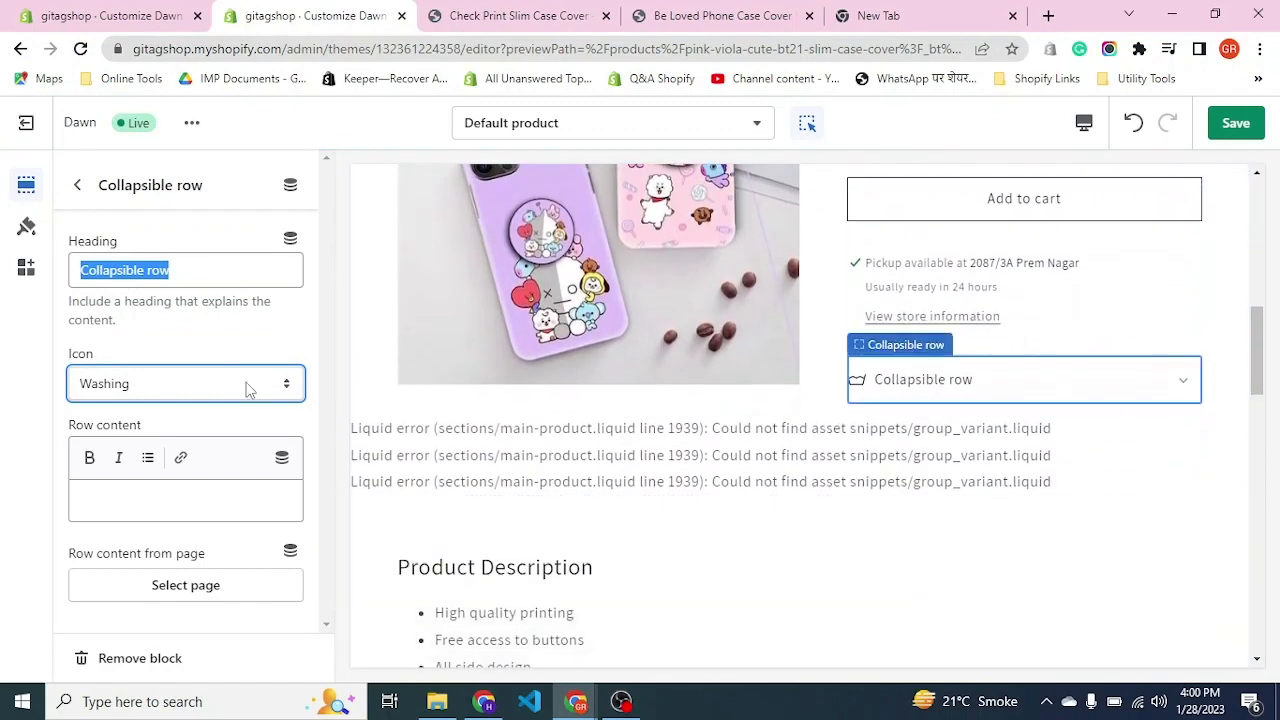
Set the collapsible row's icon to None
{"action": "left_click", "coordinate": [157, 383]}
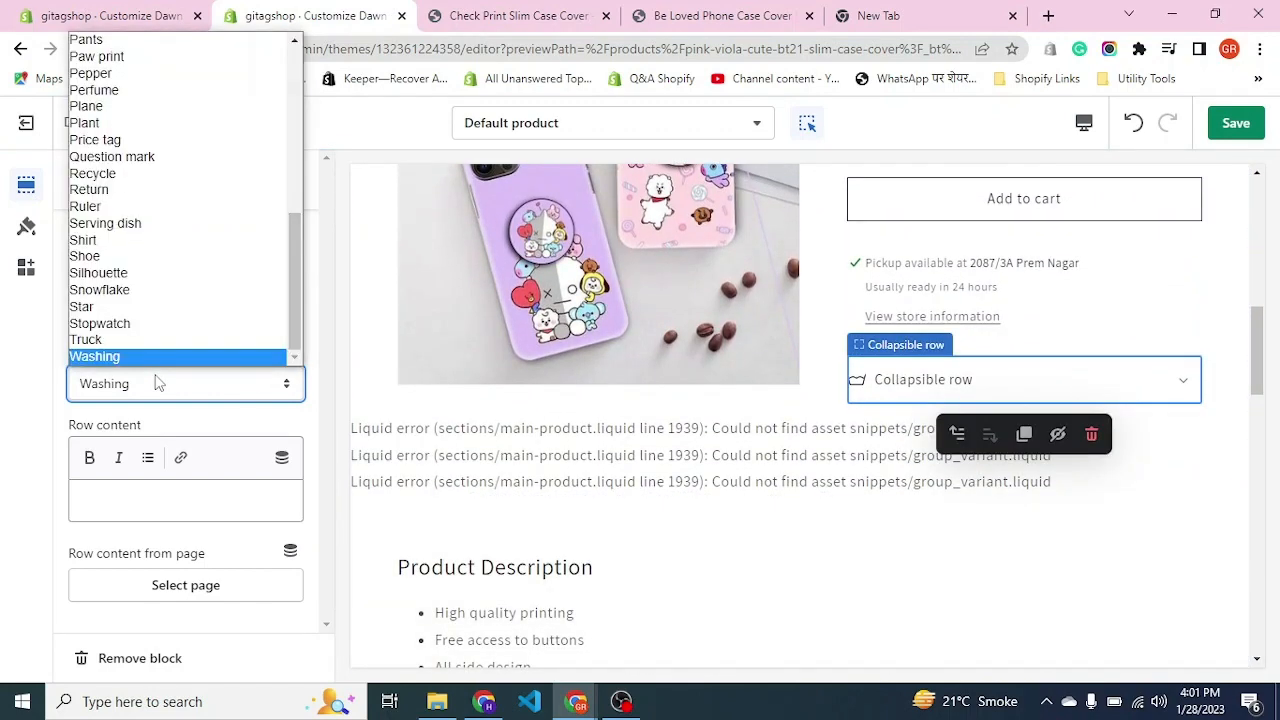
{"action": "scroll", "coordinate": [200, 186], "scroll_direction": "up", "scroll_amount": 5}
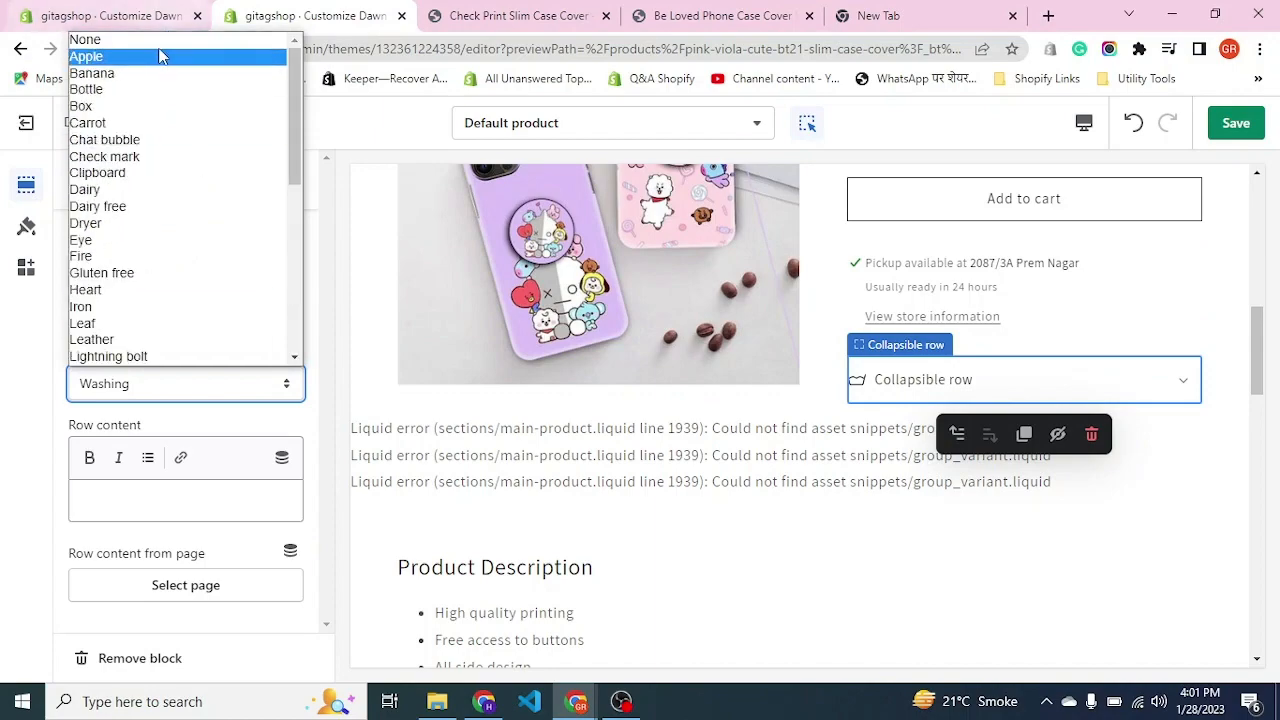
{"action": "left_click", "coordinate": [157, 42]}
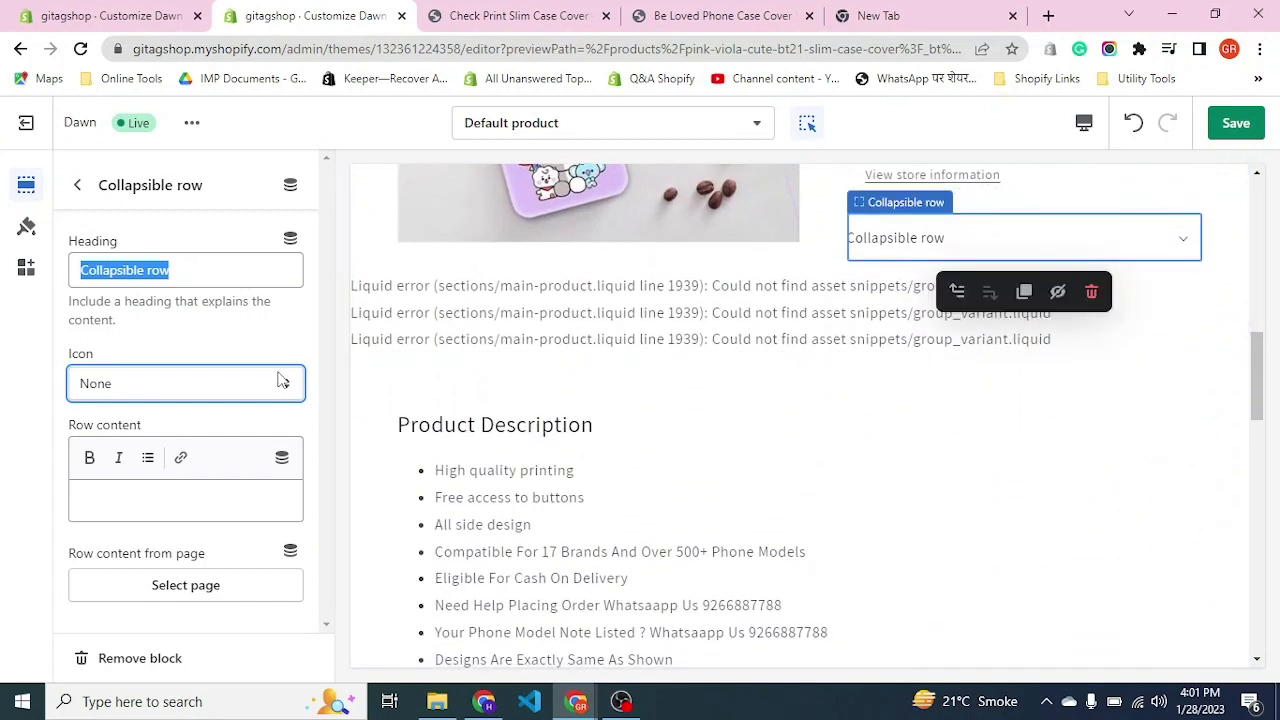
Start a new product metafield definition from the dynamic source options of the collapsible row's heading
{"action": "left_click", "coordinate": [235, 256]}
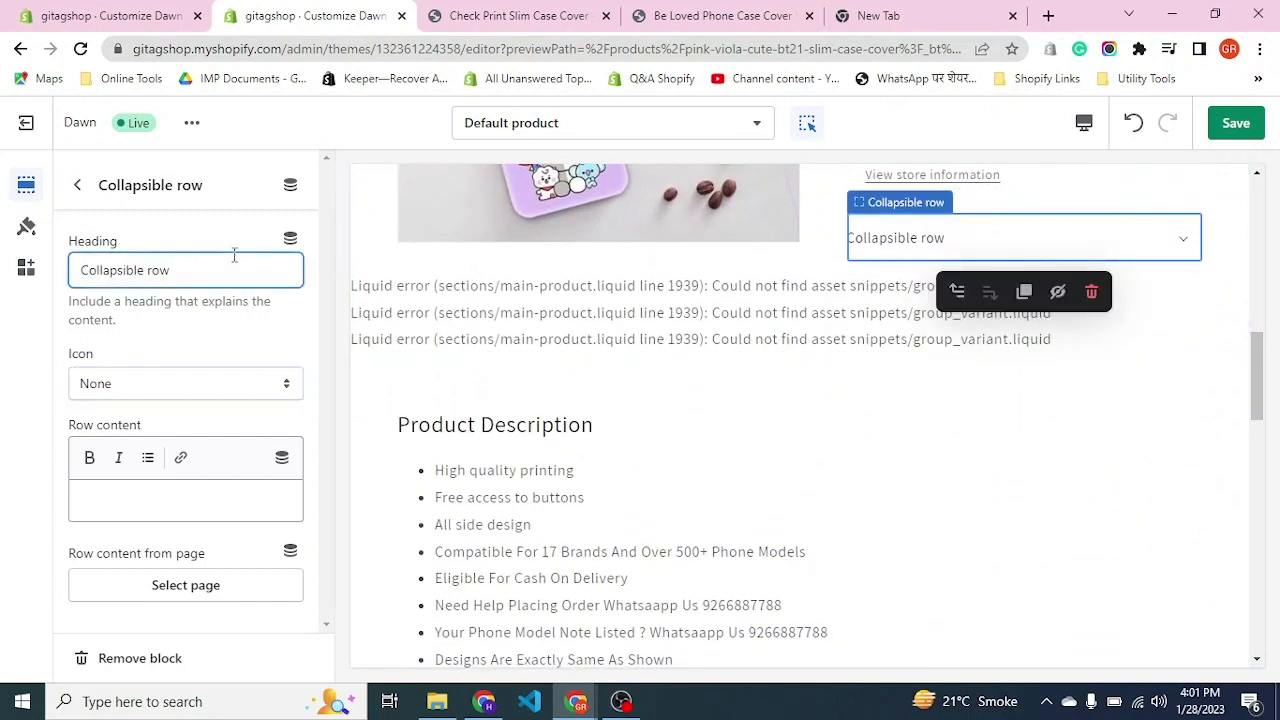
{"action": "key", "text": "ctrl+a"}
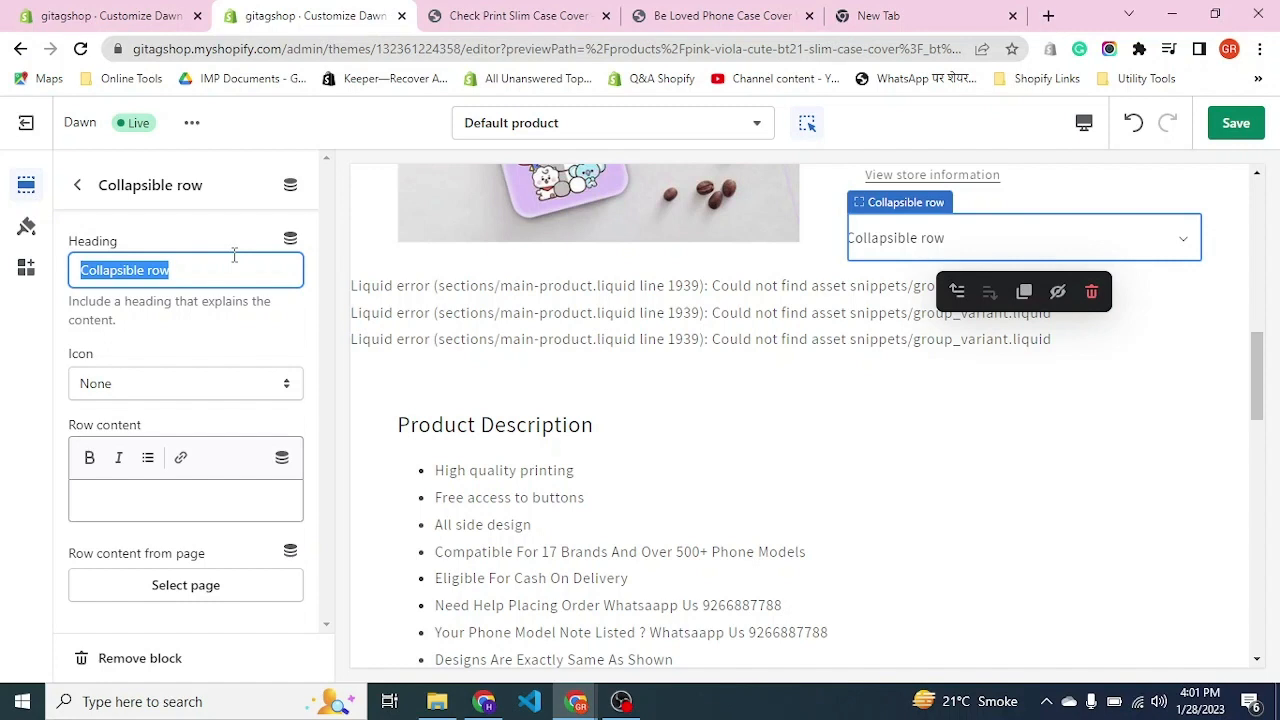
{"action": "left_click", "coordinate": [291, 240]}
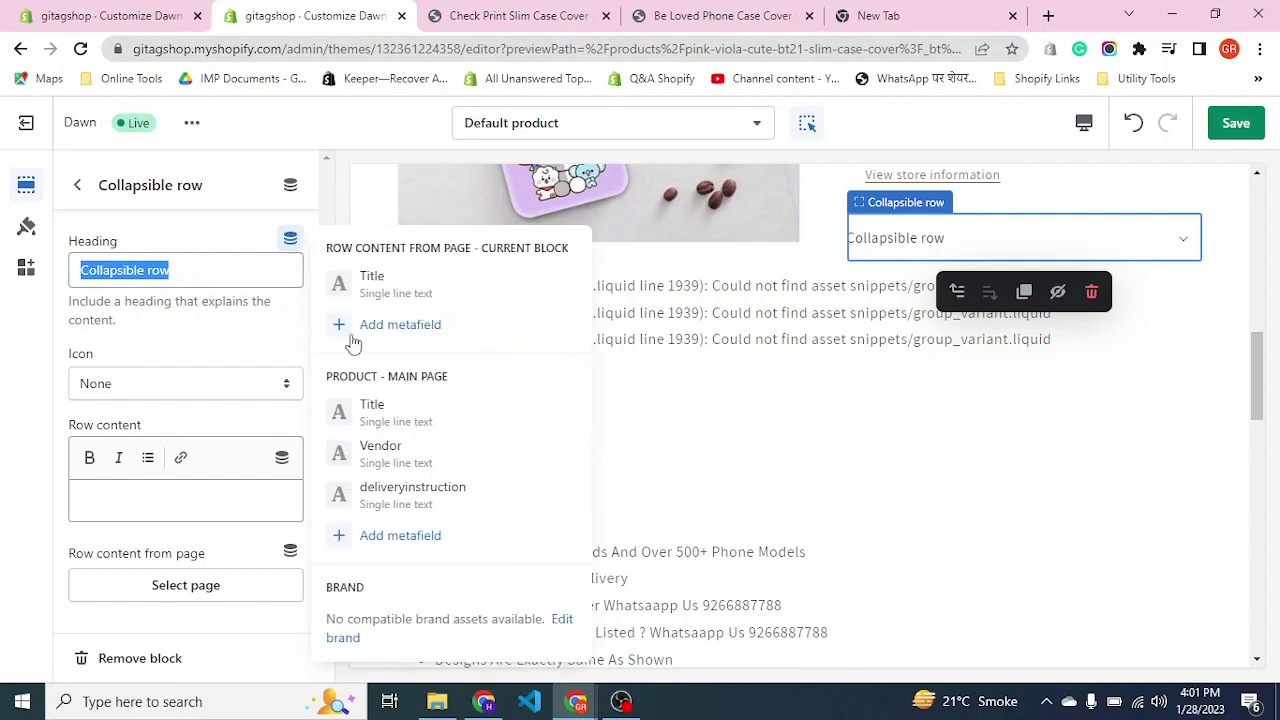
{"action": "left_click", "coordinate": [410, 537]}
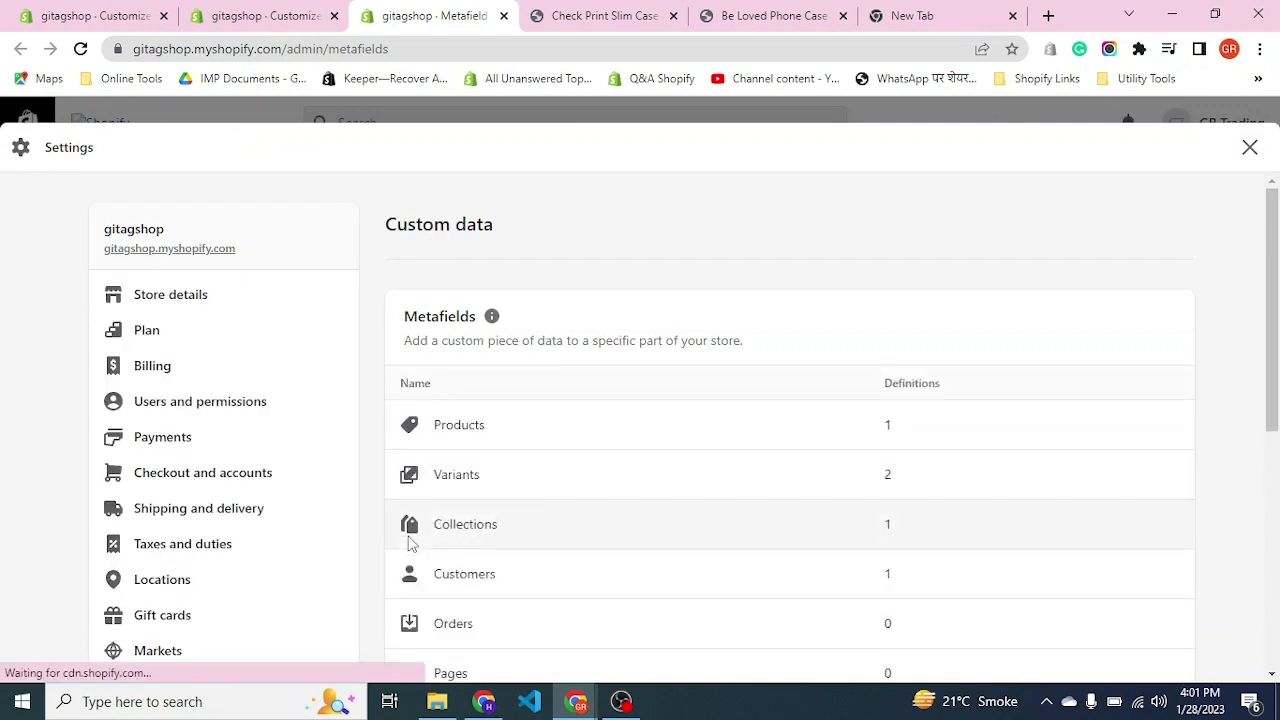
{"action": "left_click", "coordinate": [500, 440]}
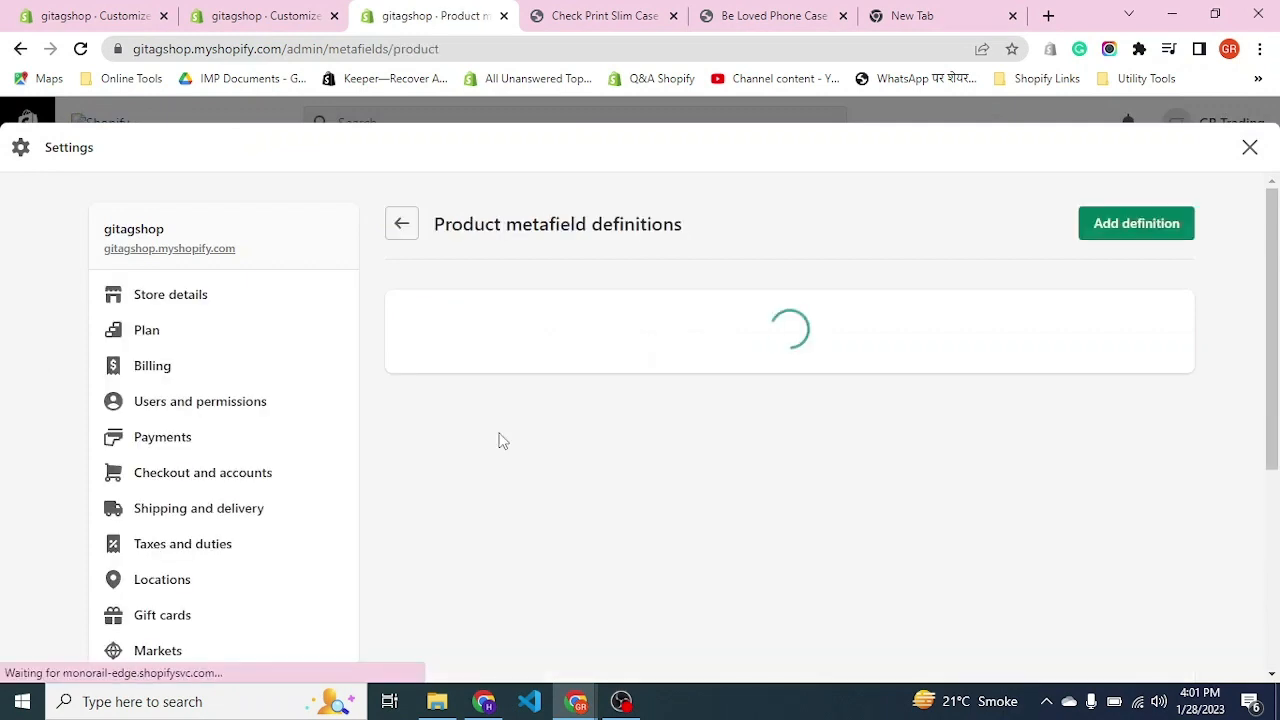
{"action": "left_click", "coordinate": [1106, 223]}
Enter "suppliment" as the name of the new product metafield definition
{"action": "left_click", "coordinate": [586, 343]}
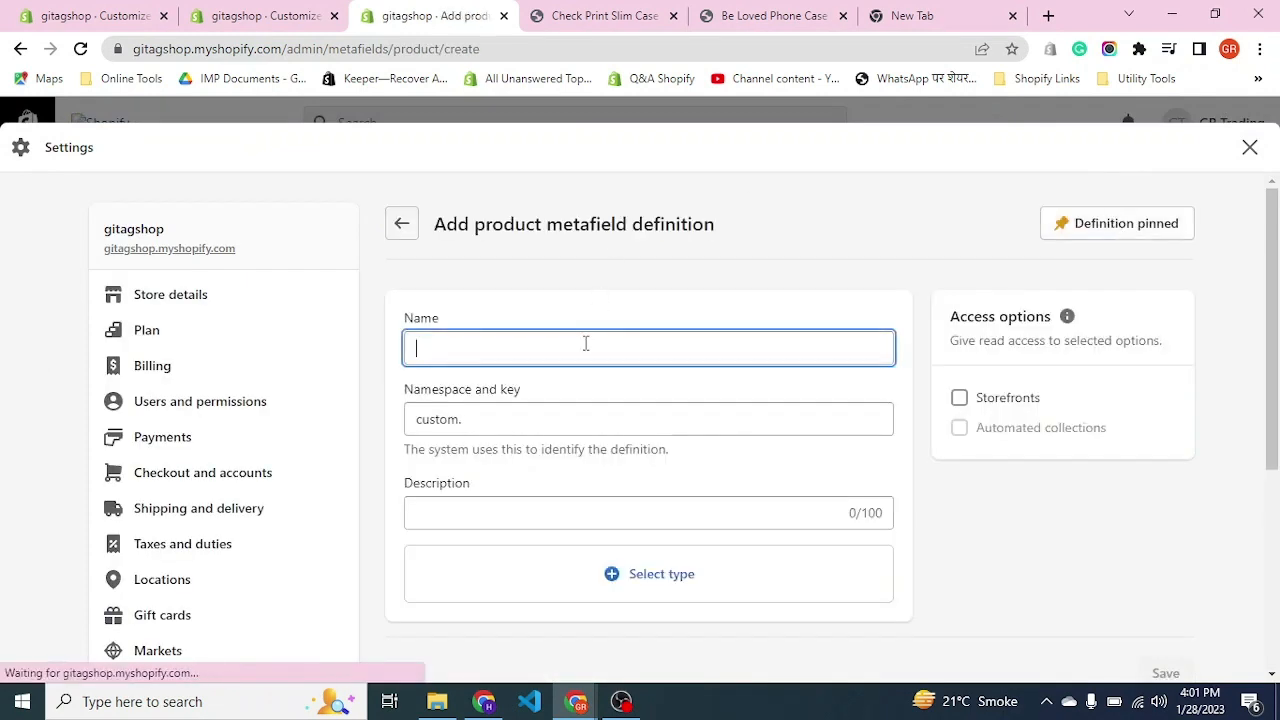
{"action": "type", "text": "suppl"}
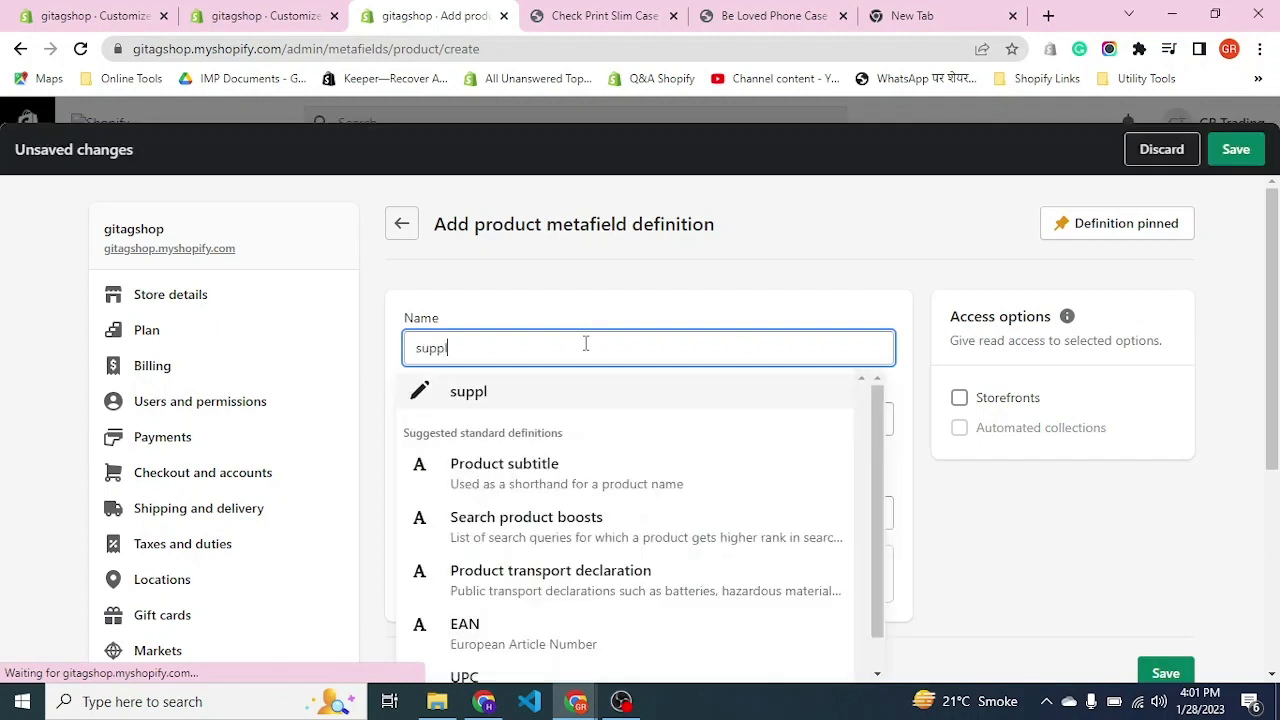
{"action": "type", "text": "iment"}
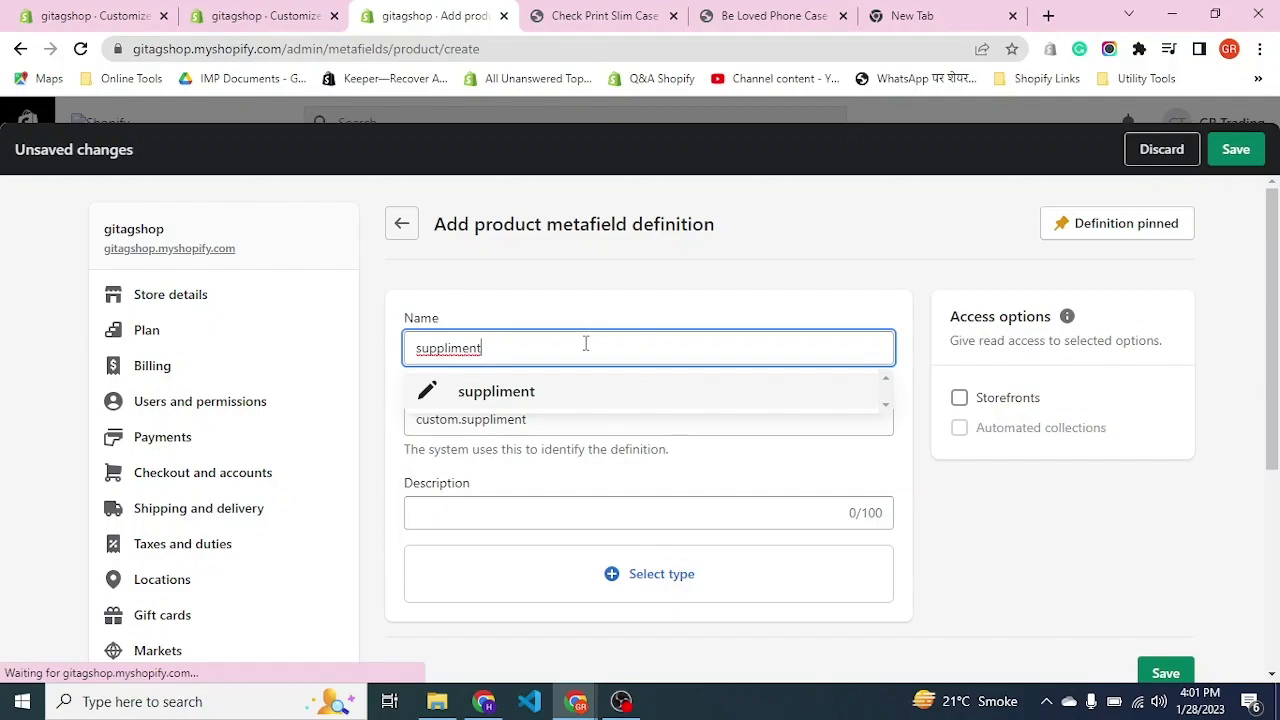
Review the collapsible row's heading and row content settings in the theme editor, and return to the metafield definition form
{"action": "key", "text": "alt+Tab"}
{"action": "key", "text": "alt+Tab"}
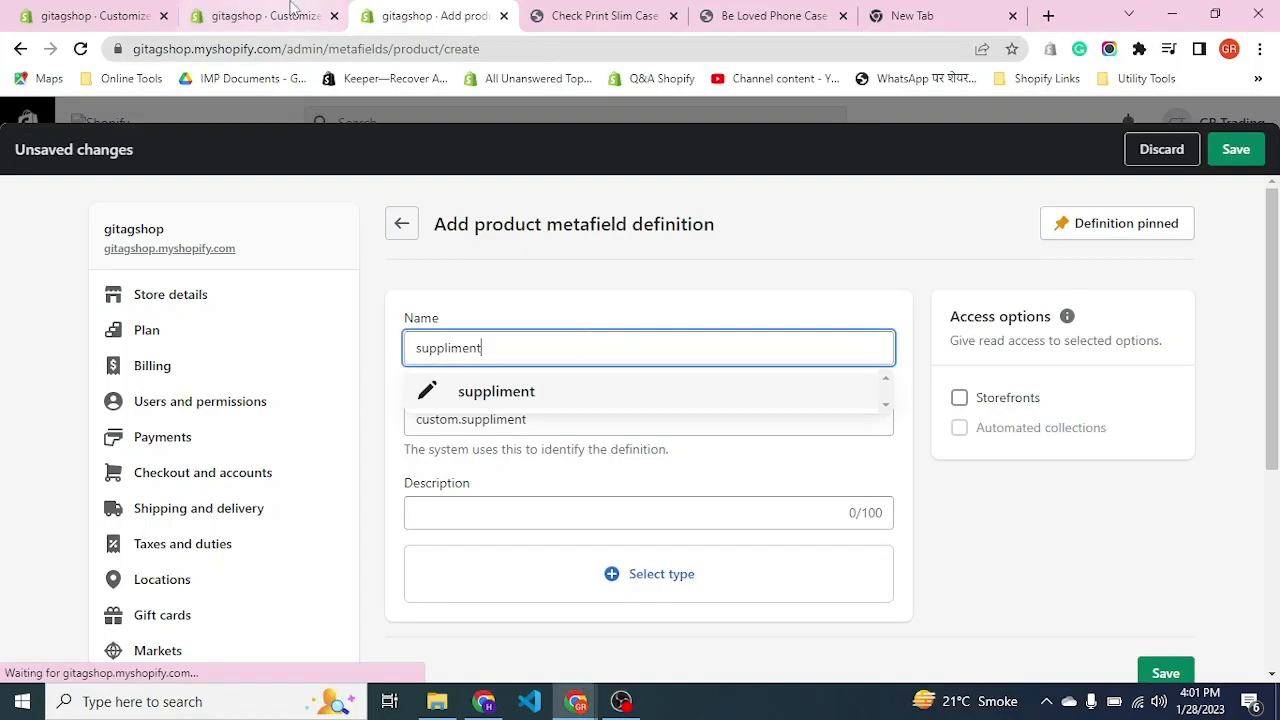
{"action": "left_click", "coordinate": [258, 12]}
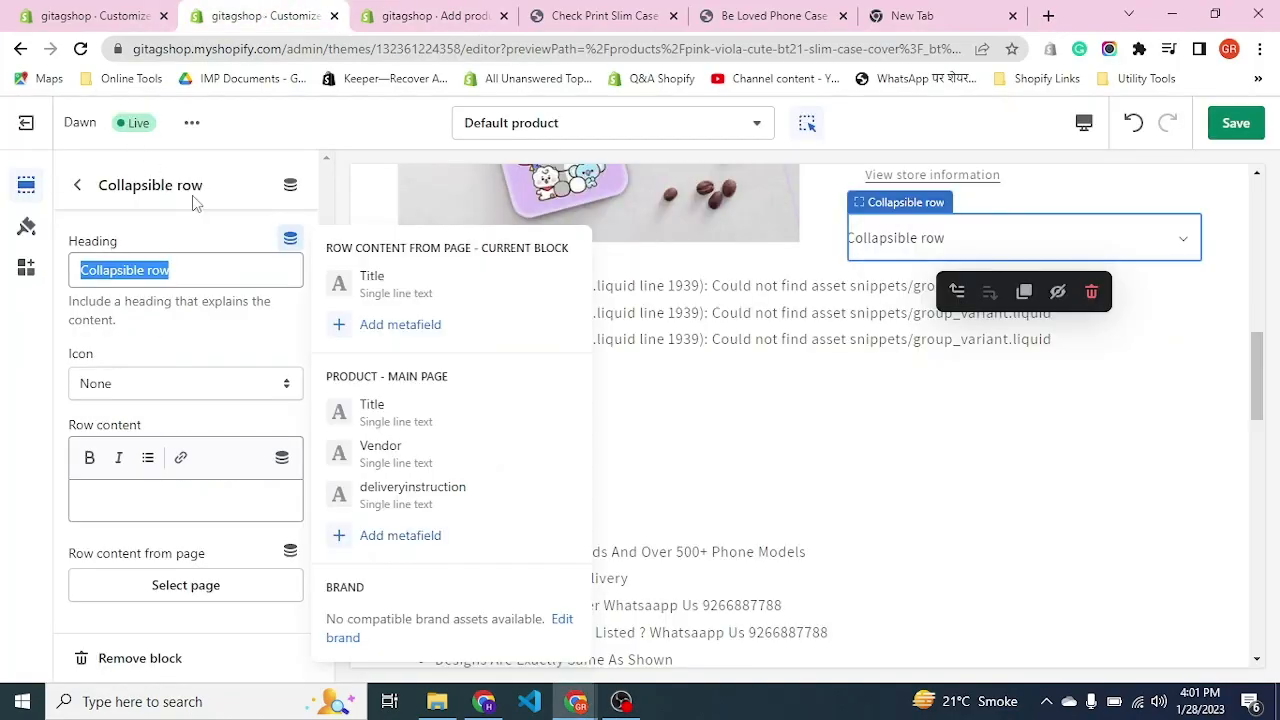
{"action": "key", "text": "Escape"}
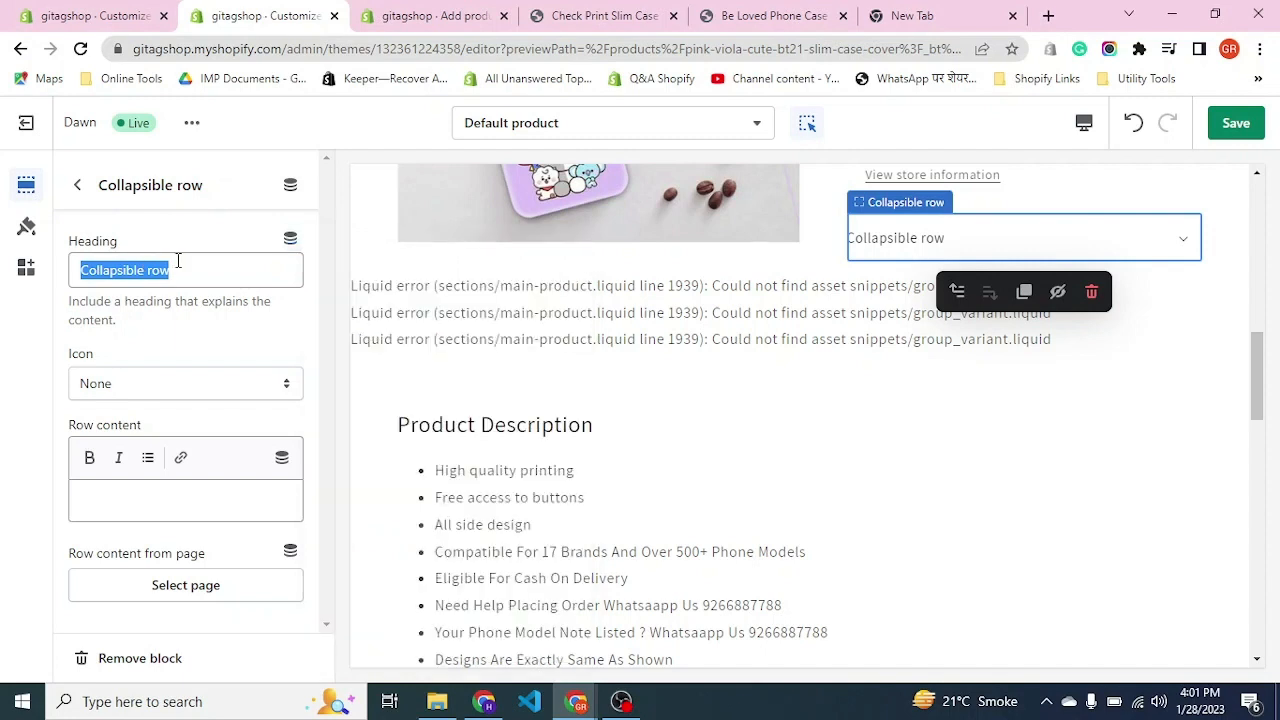
{"action": "left_click", "coordinate": [151, 496]}
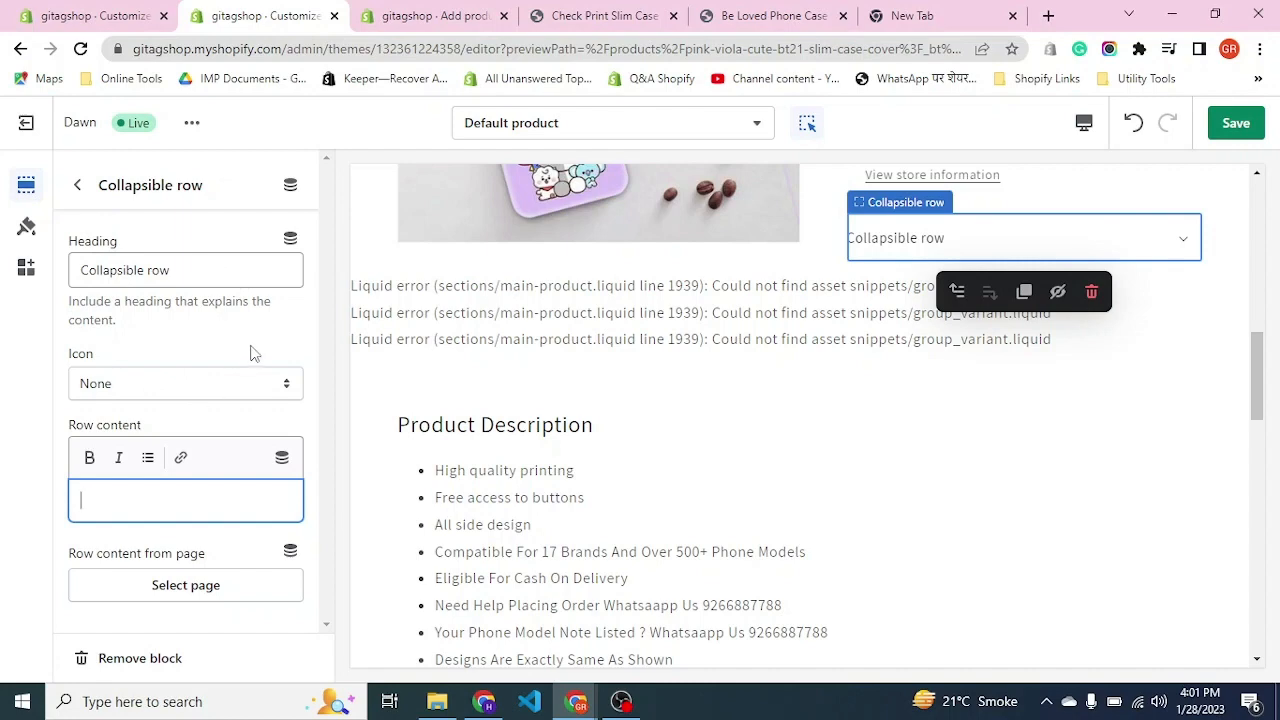
{"action": "left_click", "coordinate": [589, 14]}
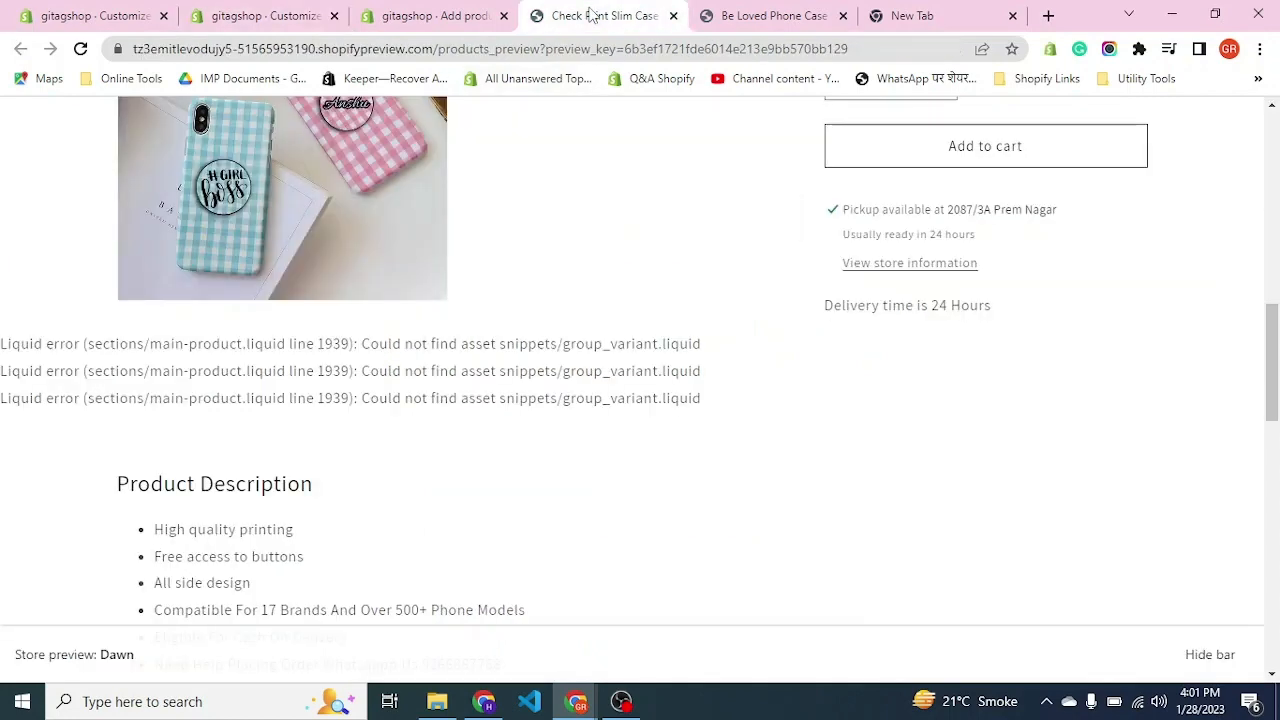
{"action": "left_click", "coordinate": [418, 12]}
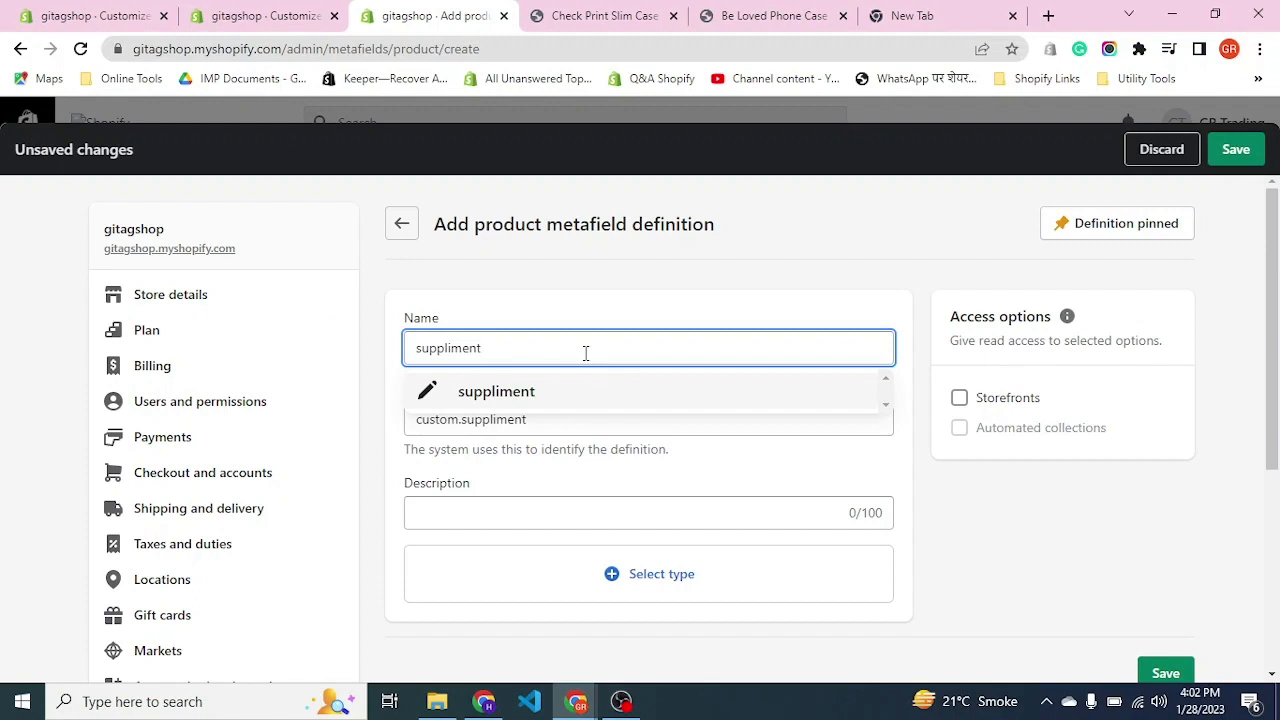
Extend the metafield definition's name to "suppliment_heading" and copy the full name
{"action": "type", "text": "head"}
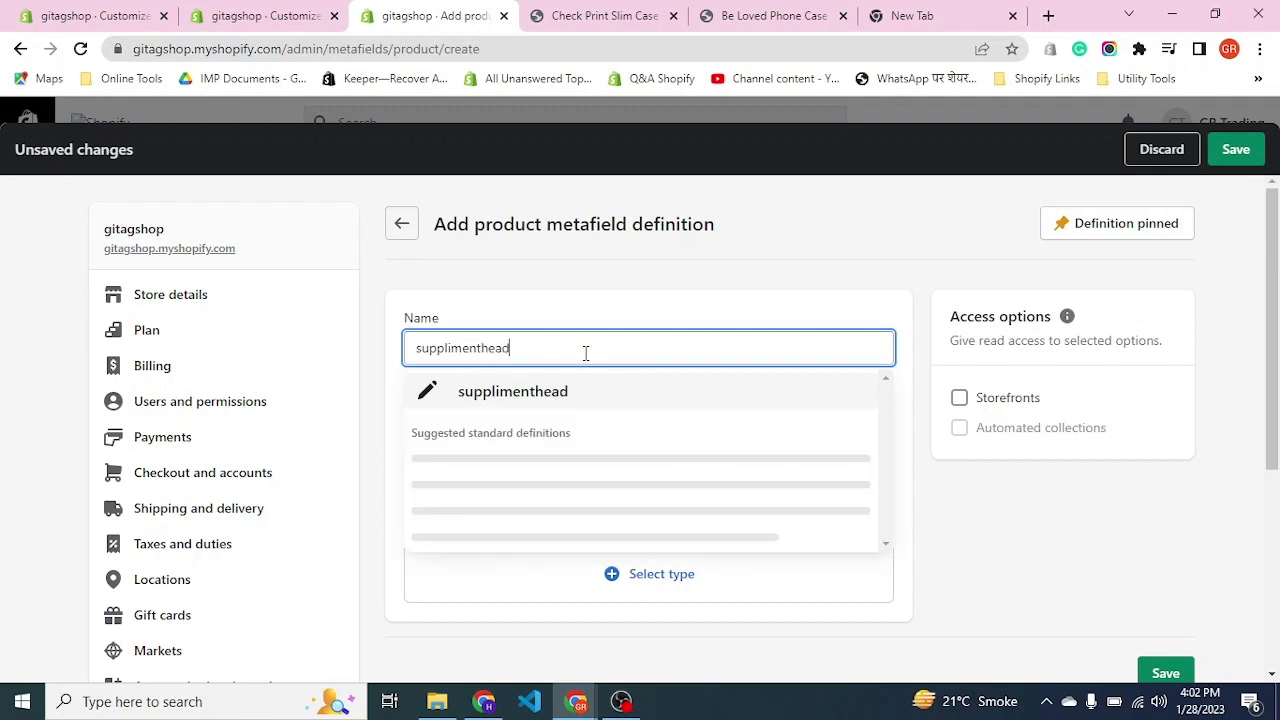
{"action": "key", "text": "BackSpace"}
{"action": "key", "text": "BackSpace"}
{"action": "key", "text": "BackSpace"}
{"action": "key", "text": "BackSpace"}
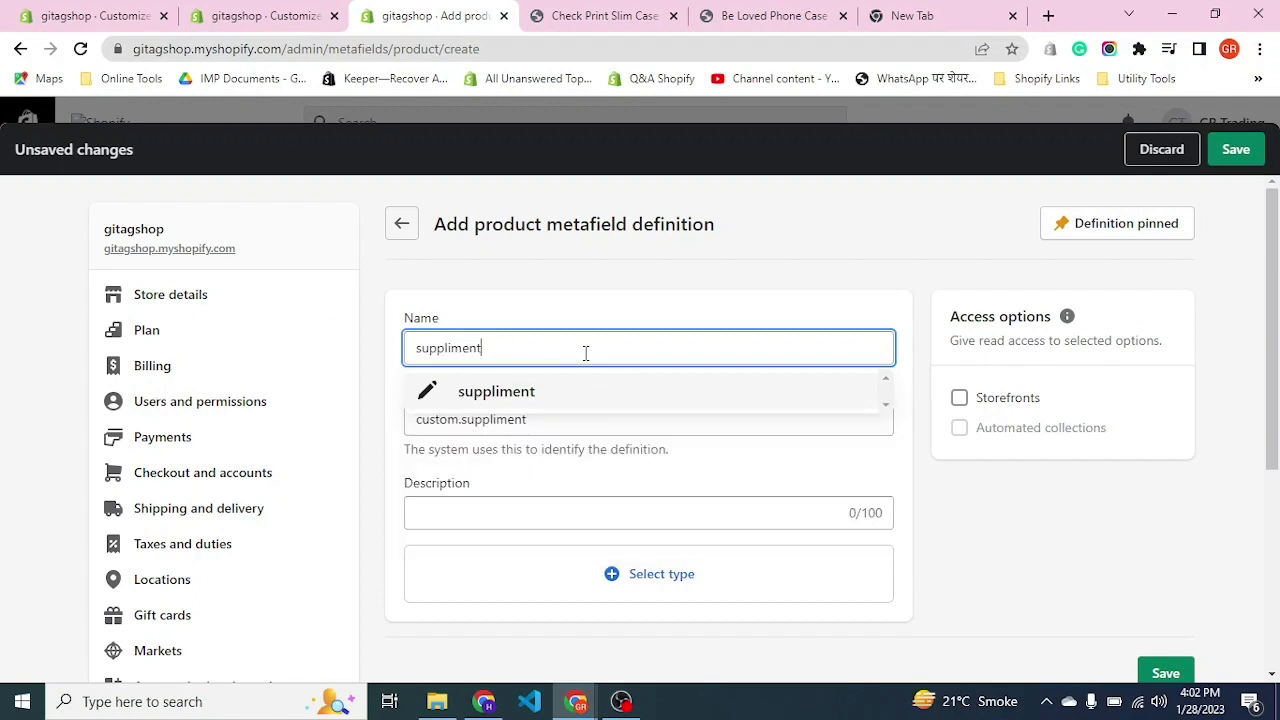
{"action": "type", "text": "_heading"}
{"action": "key", "text": "ctrl+a"}
{"action": "key", "text": "ctrl+c"}
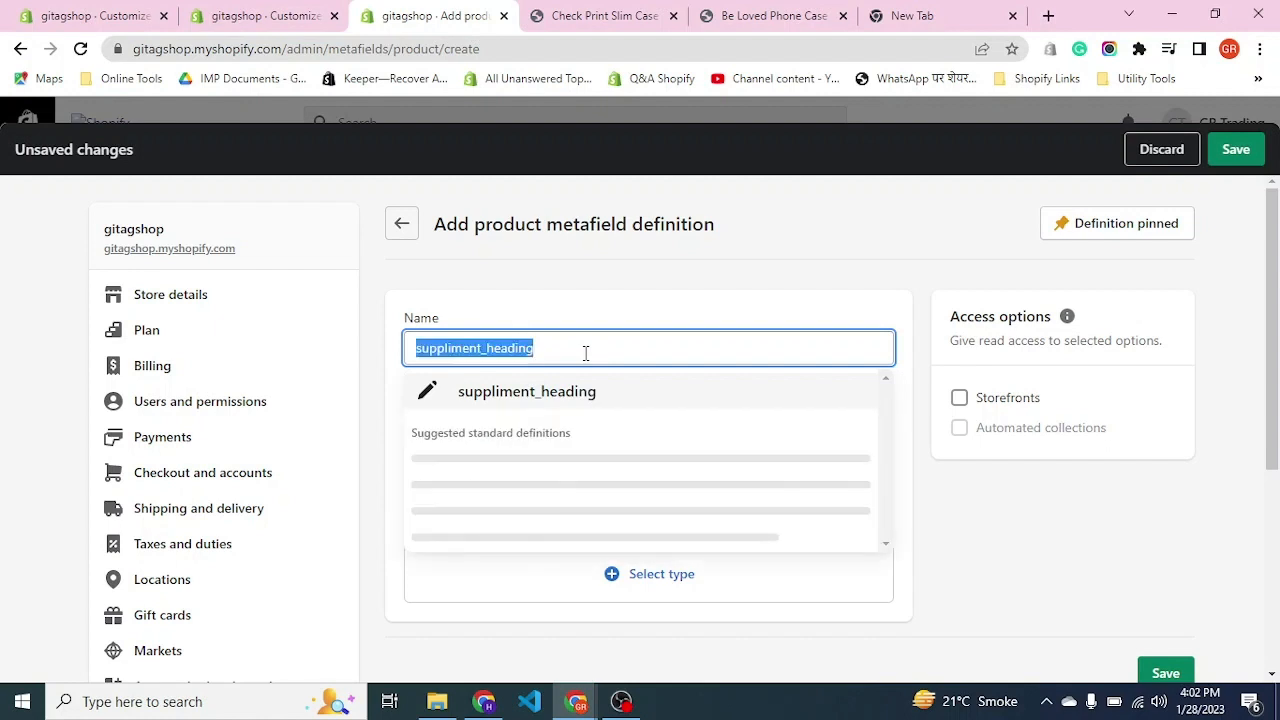
Give the suppliment_heading definition Storefronts access and the Single line text type, and save it
{"action": "left_click", "coordinate": [960, 397]}
{"action": "left_click", "coordinate": [709, 579]}
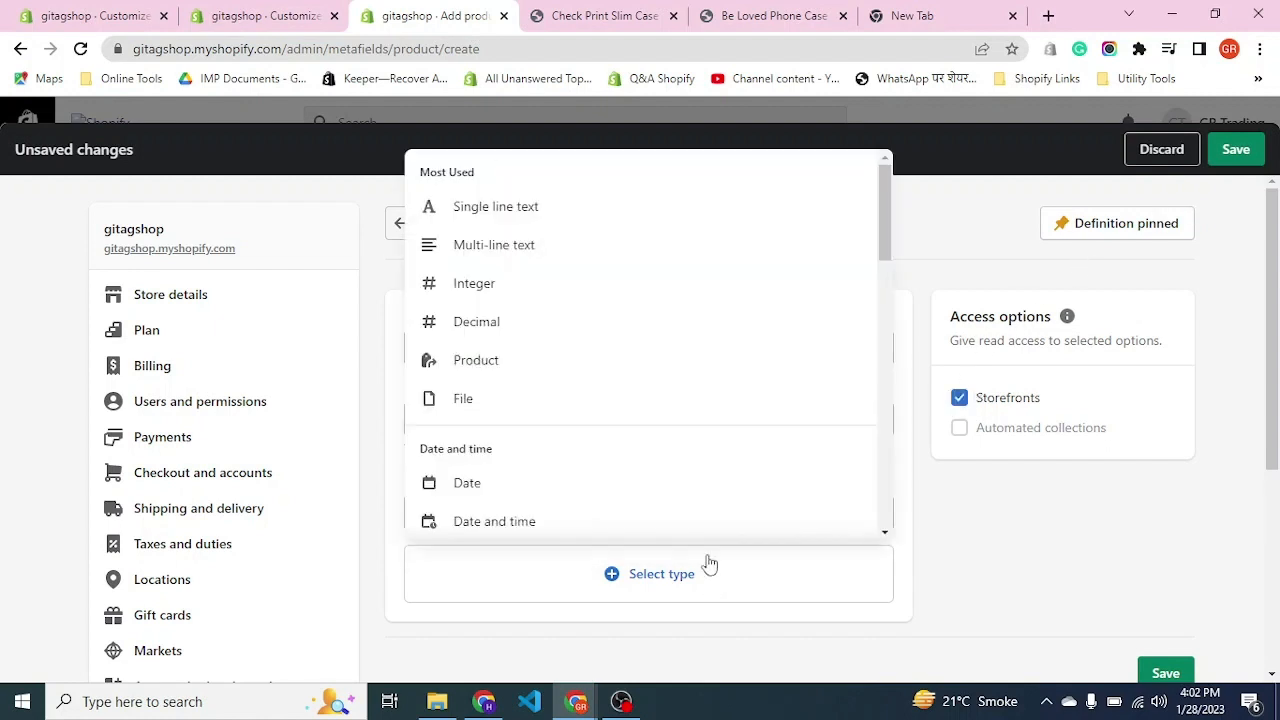
{"action": "left_click", "coordinate": [468, 203]}
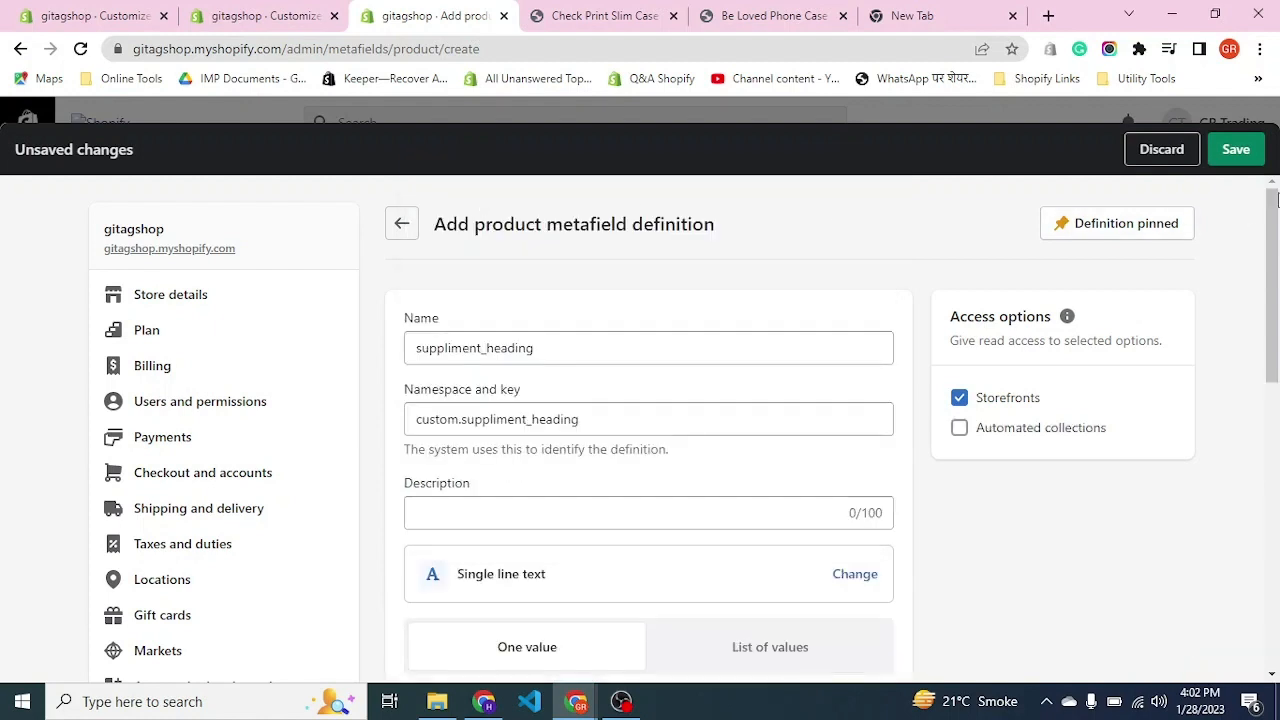
{"action": "left_click", "coordinate": [1233, 149]}
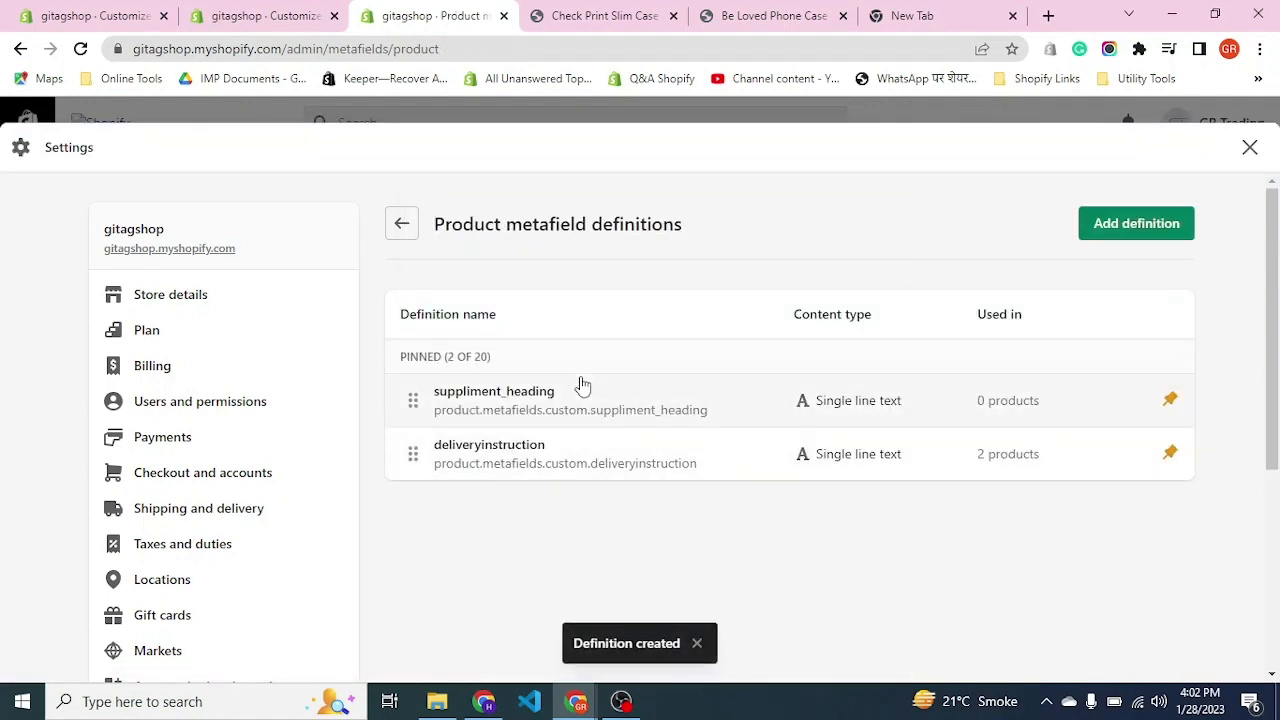
{"action": "left_click", "coordinate": [1148, 240]}
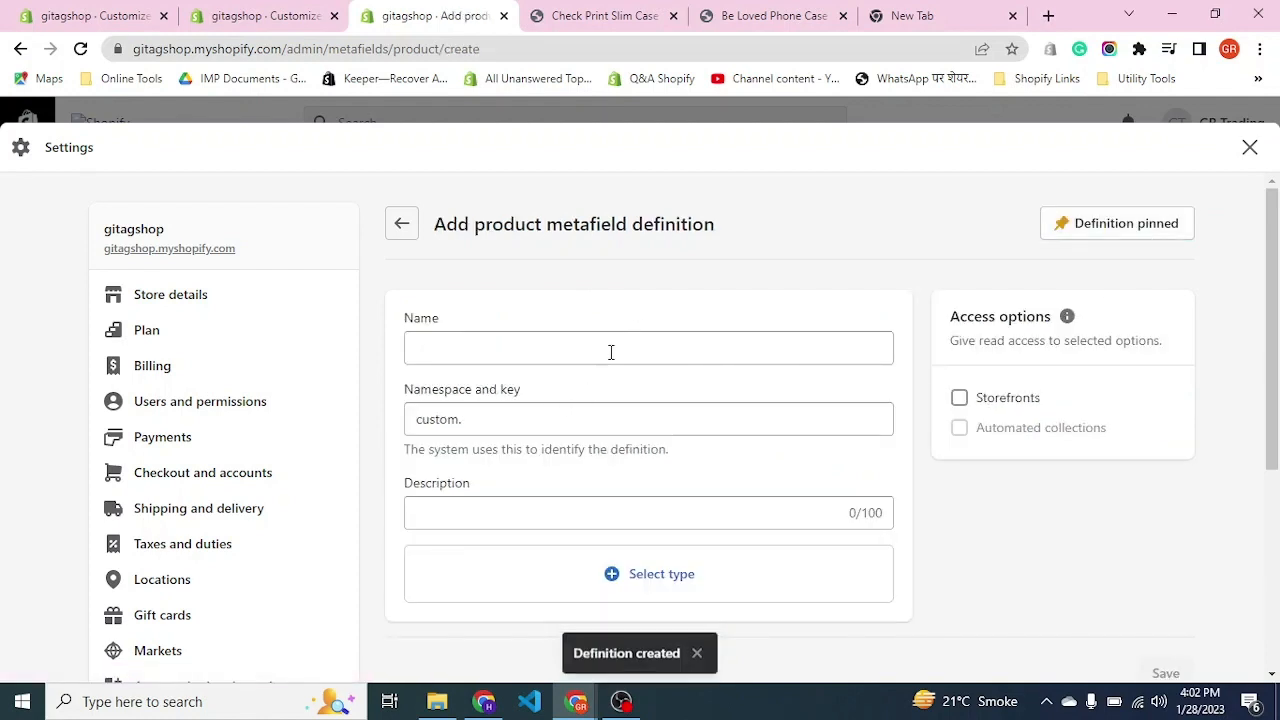
{"action": "left_click", "coordinate": [610, 352]}
{"action": "left_click", "coordinate": [1250, 145]}
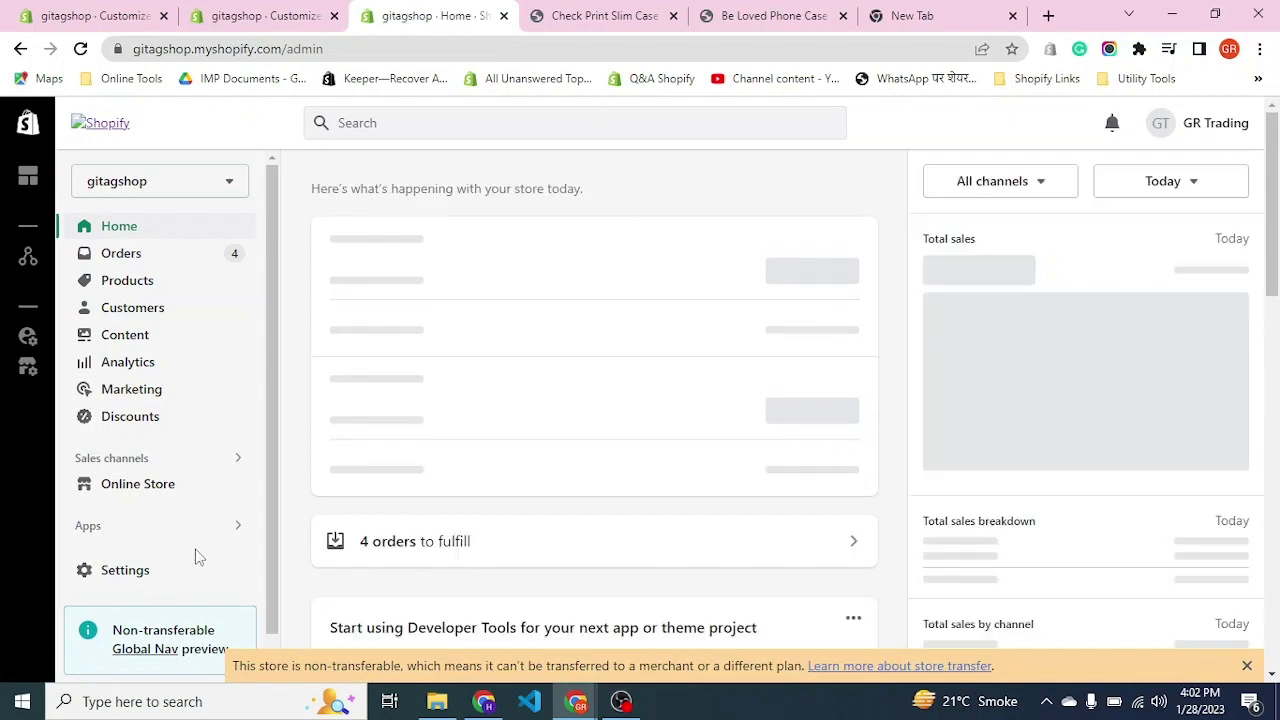
{"action": "key", "text": "alt+Left"}
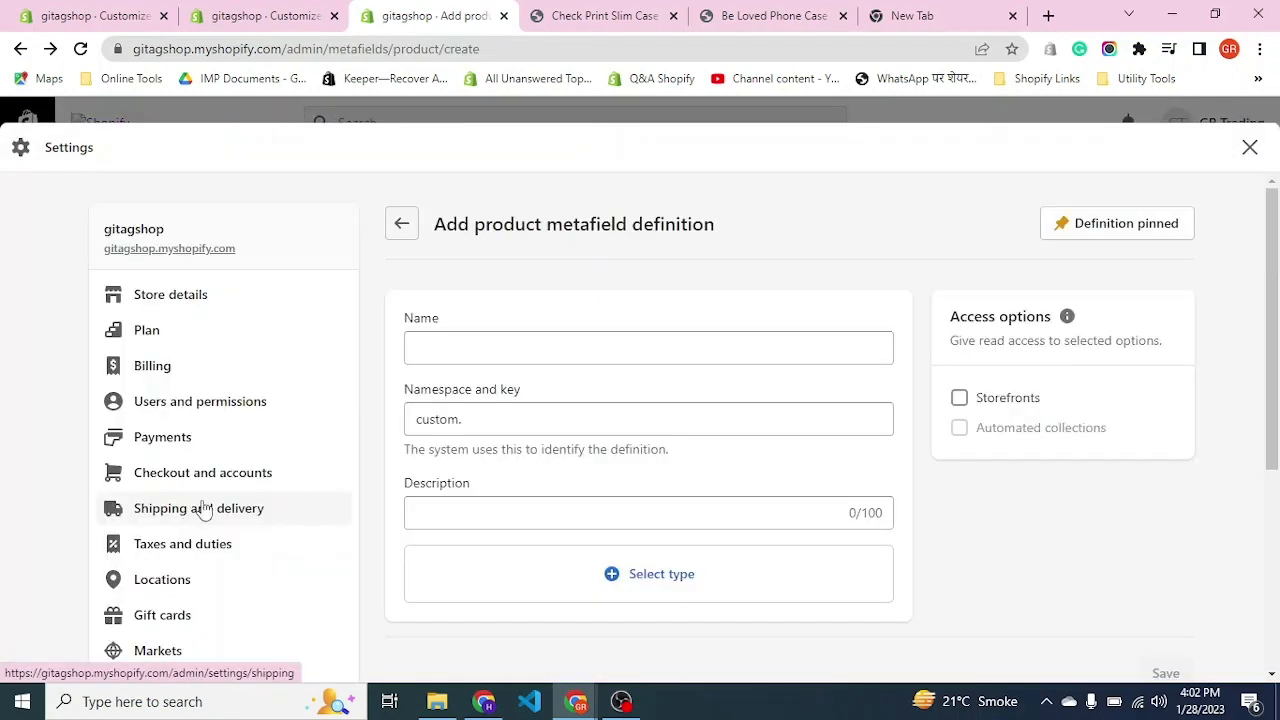
{"action": "key", "text": "alt+Left"}
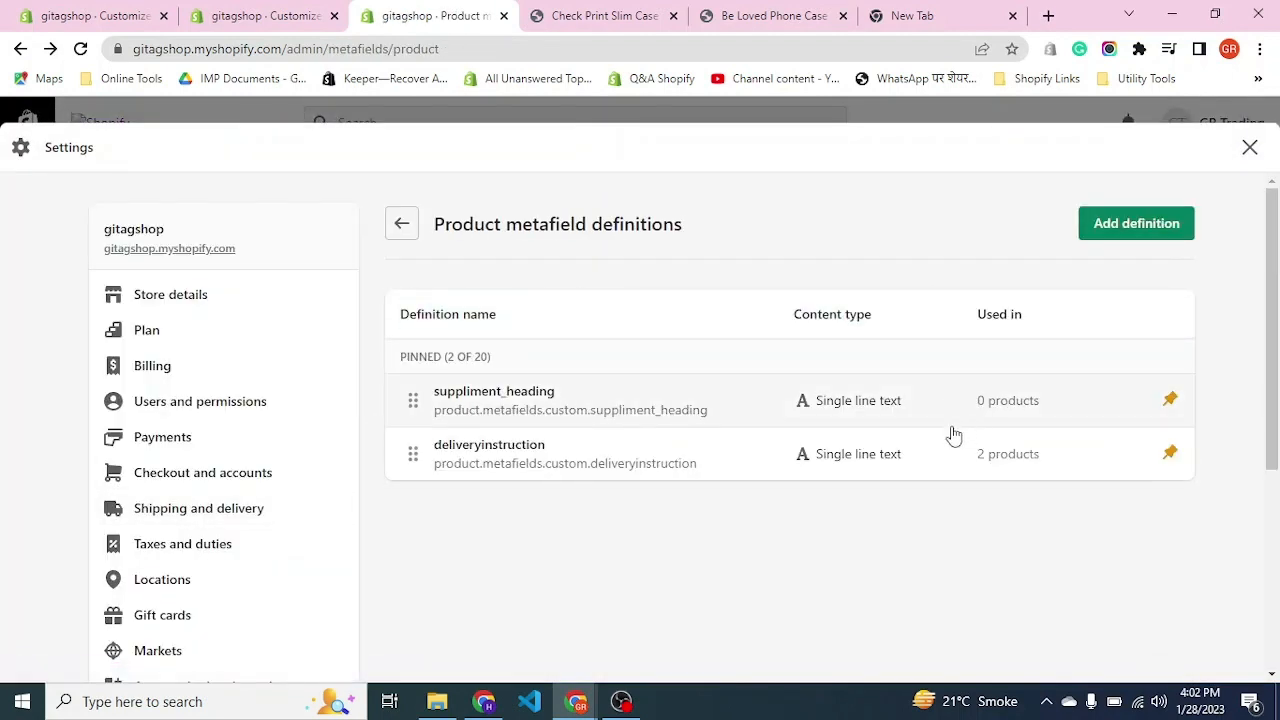
Start another product metafield definition and name it "suppliment_desc", reusing the copied name
{"action": "left_click", "coordinate": [1103, 236]}
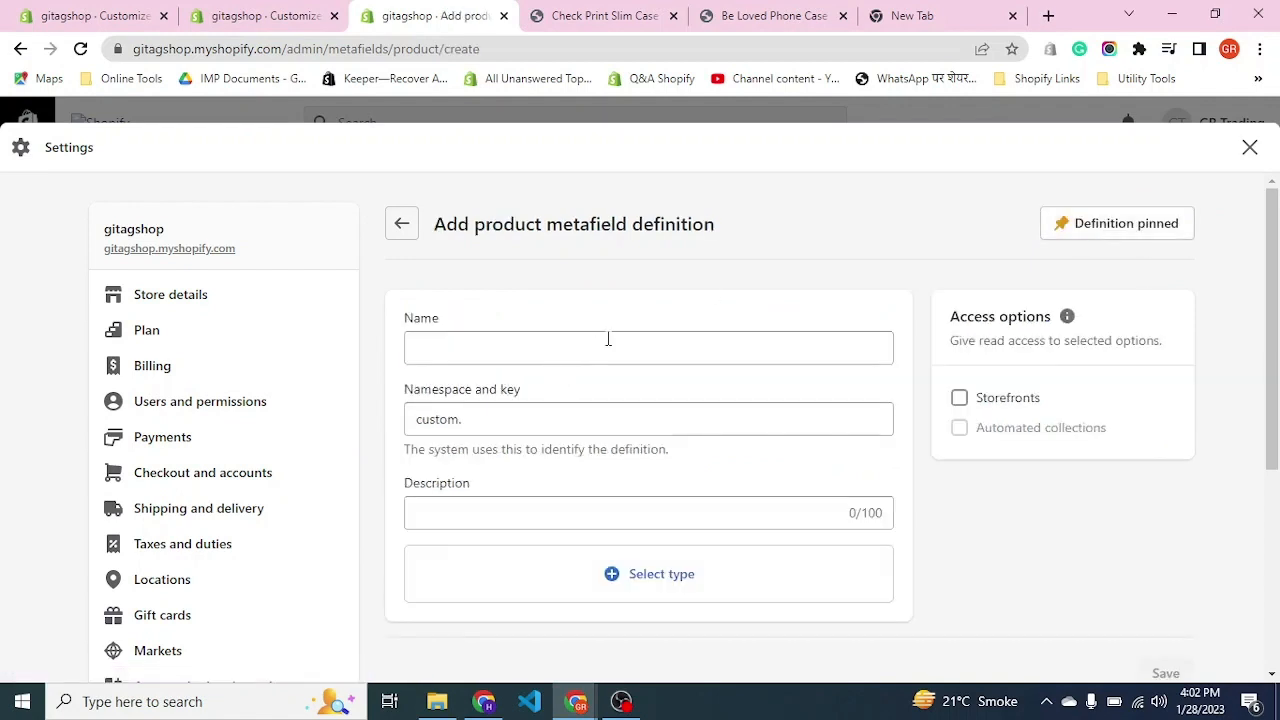
{"action": "left_click", "coordinate": [608, 340]}
{"action": "key", "text": "ctrl+v"}
{"action": "key", "text": "BackSpace"}
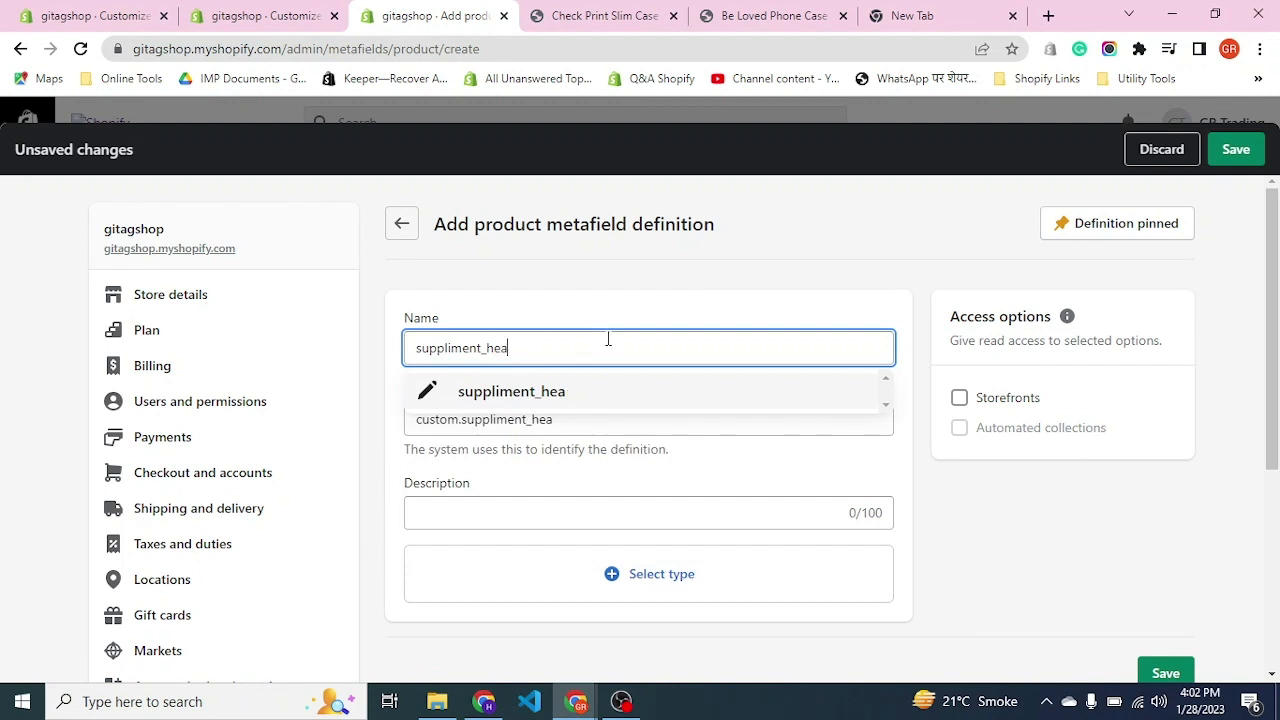
{"action": "key", "text": "BackSpace"}
{"action": "key", "text": "BackSpace"}
{"action": "key", "text": "BackSpace"}
{"action": "type", "text": "desc"}
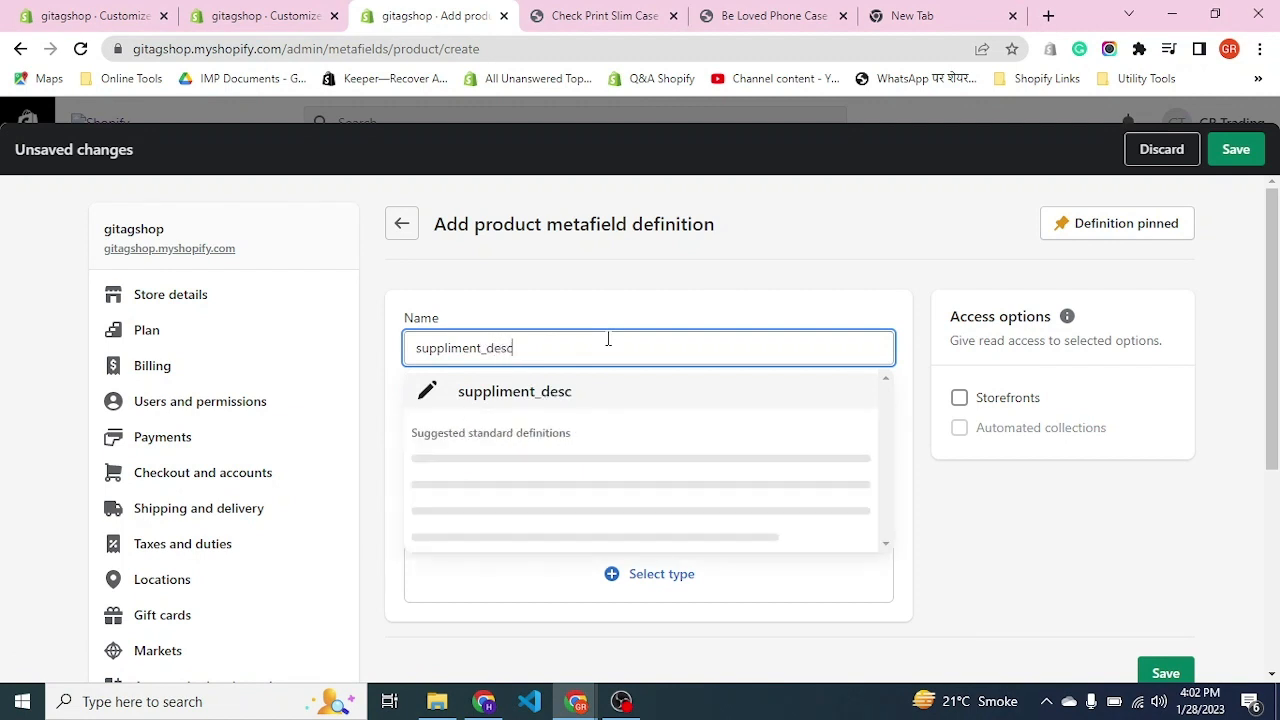
{"action": "left_click", "coordinate": [594, 397]}
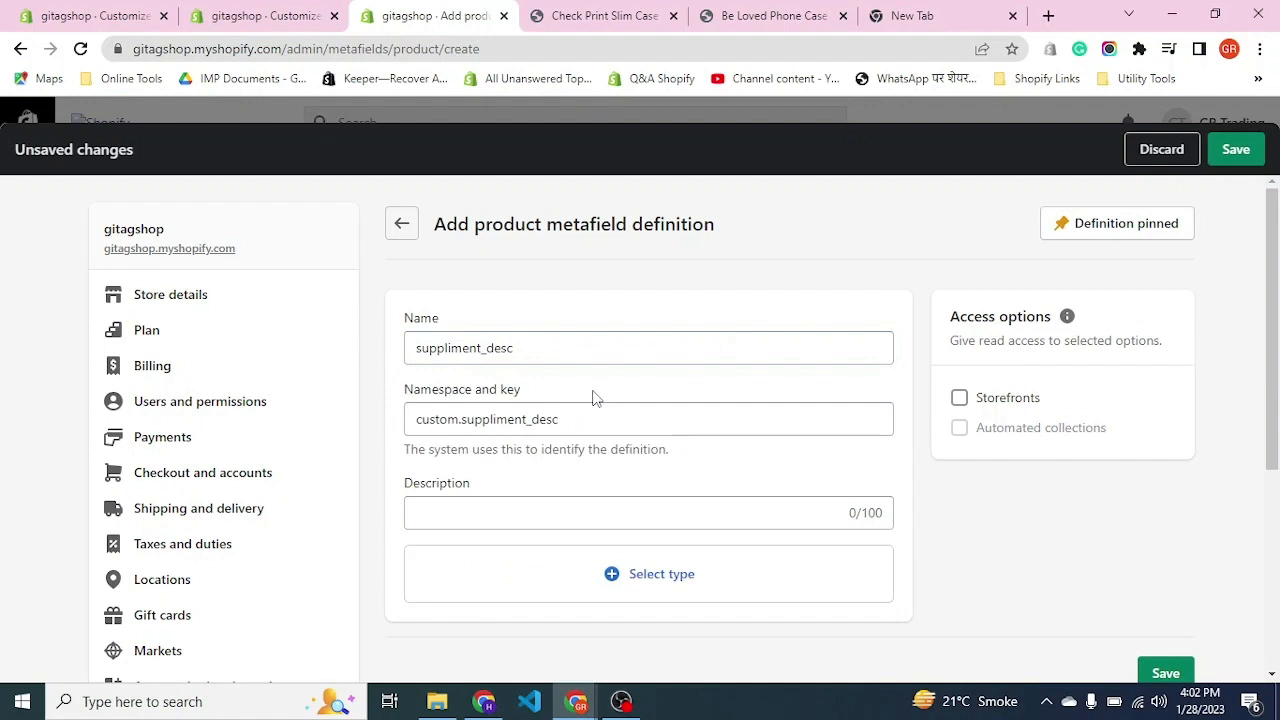
Give the suppliment_desc definition Storefronts access and the Single line text type, and save it
{"action": "left_click", "coordinate": [962, 399]}
{"action": "left_click", "coordinate": [646, 595]}
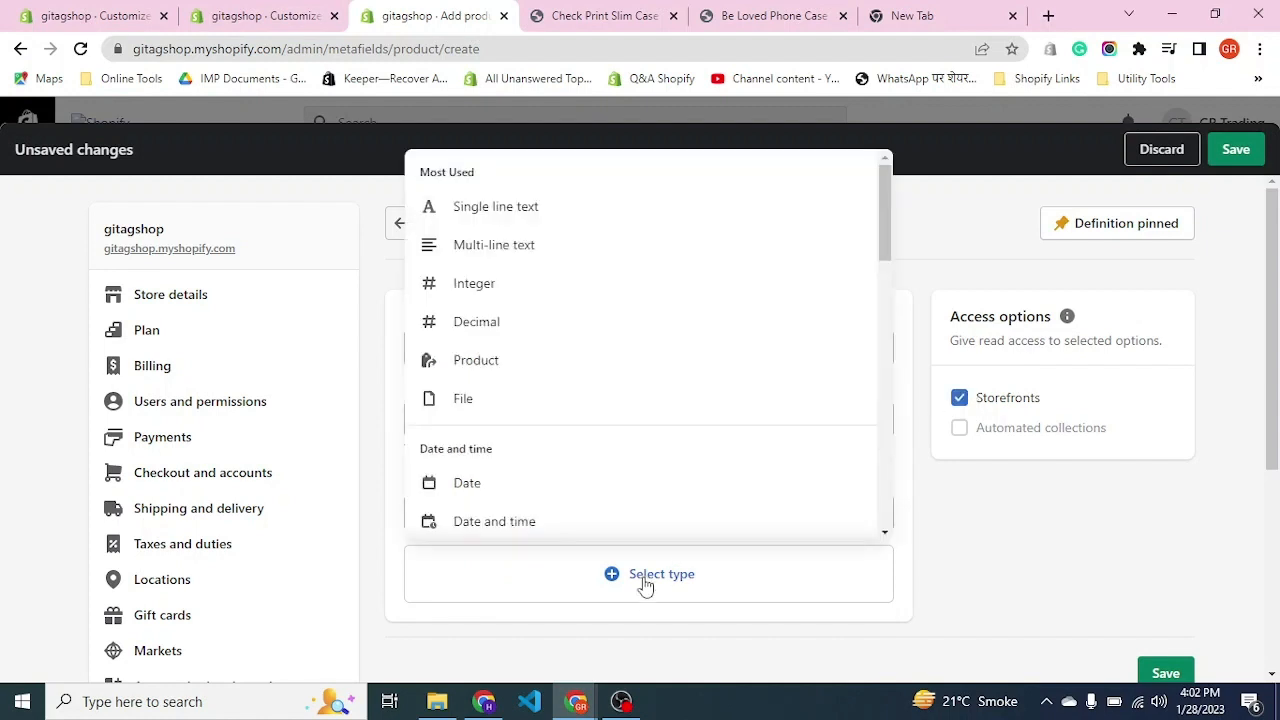
{"action": "left_click", "coordinate": [538, 207]}
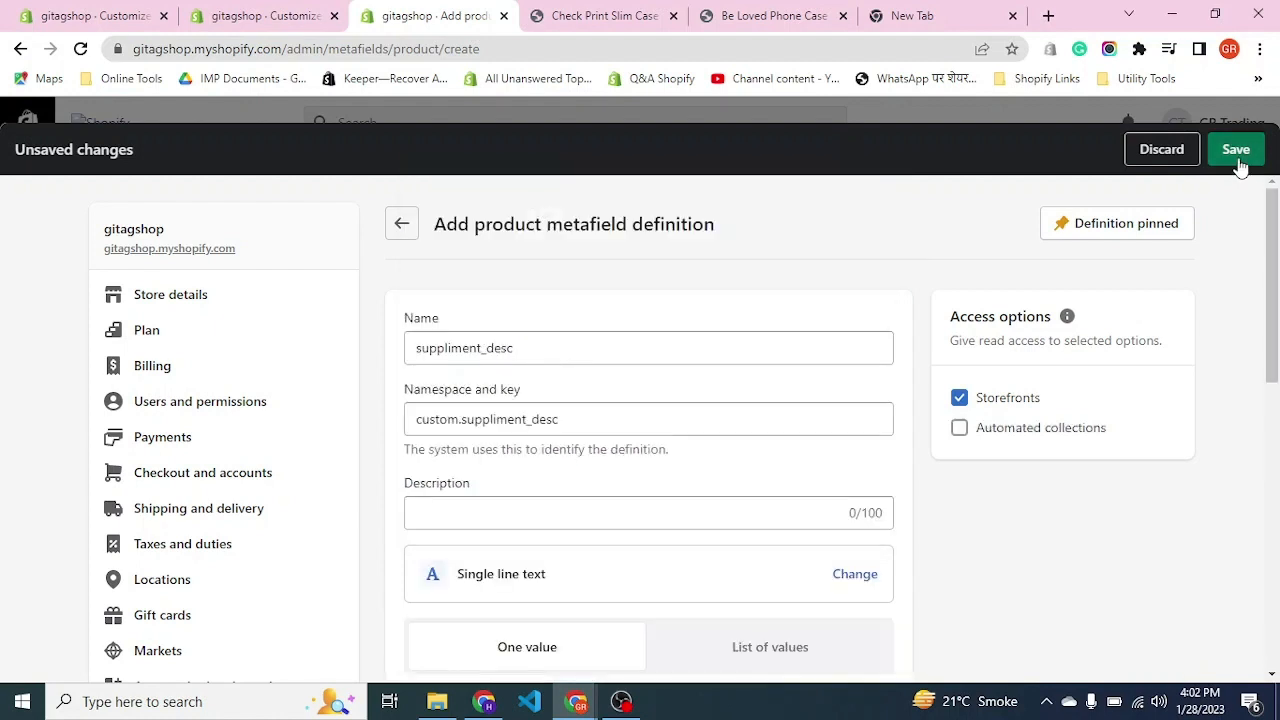
{"action": "left_click", "coordinate": [1239, 163]}
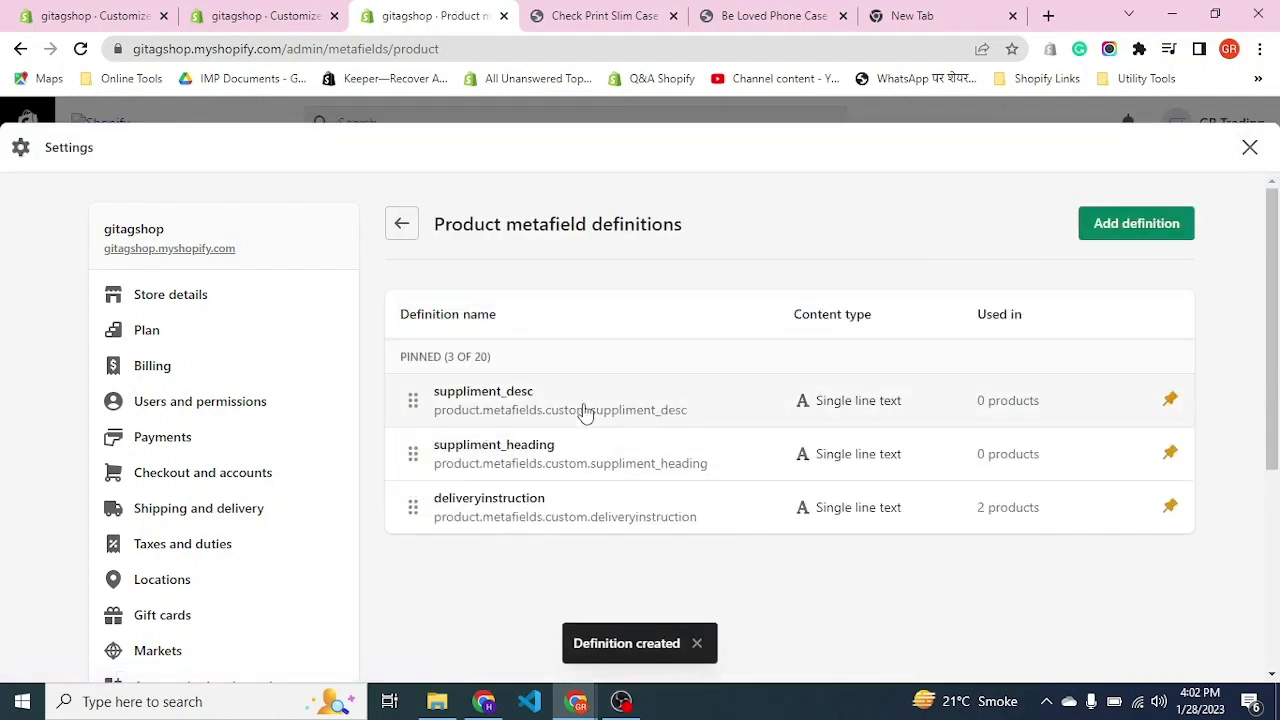
Start another product metafield definition, name it "apperal_heading" by adapting the copied name, and copy the new name
{"action": "left_click", "coordinate": [1136, 226]}
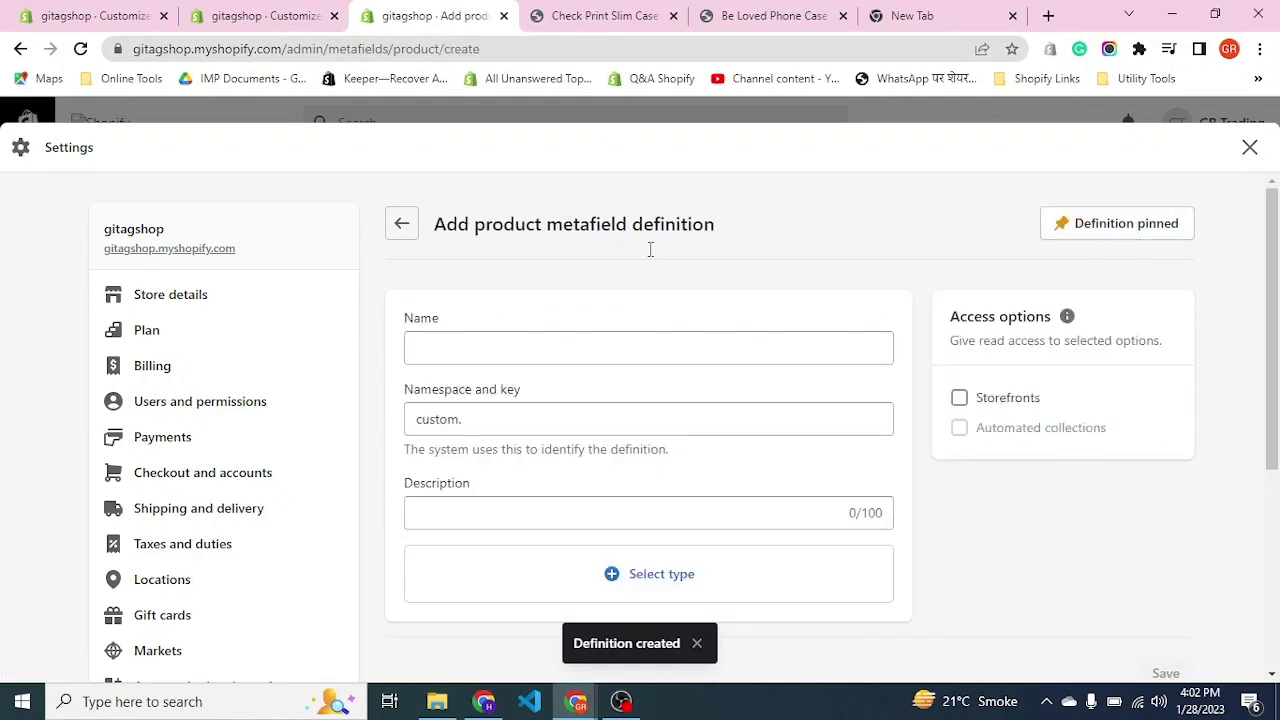
{"action": "left_click", "coordinate": [562, 358]}
{"action": "key", "text": "ctrl+v"}
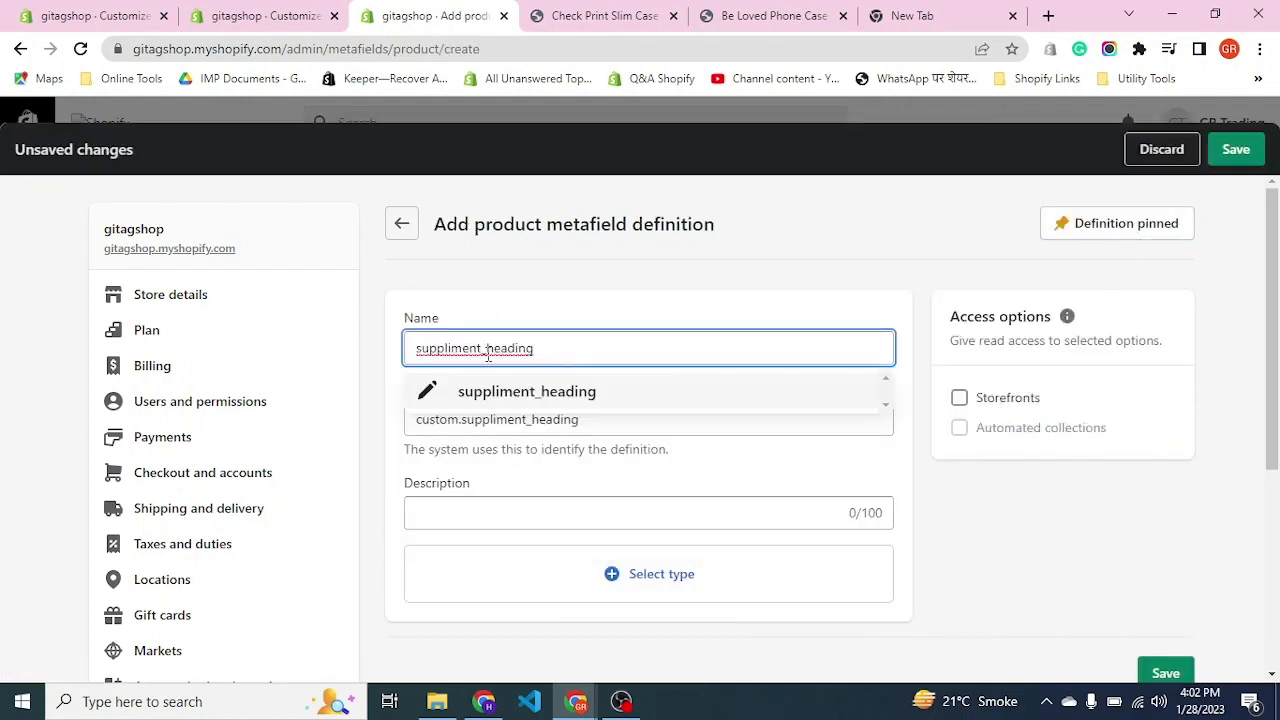
{"action": "key", "text": "Left"}
{"action": "key", "text": "shift+Home"}
{"action": "type", "text": "apperal"}
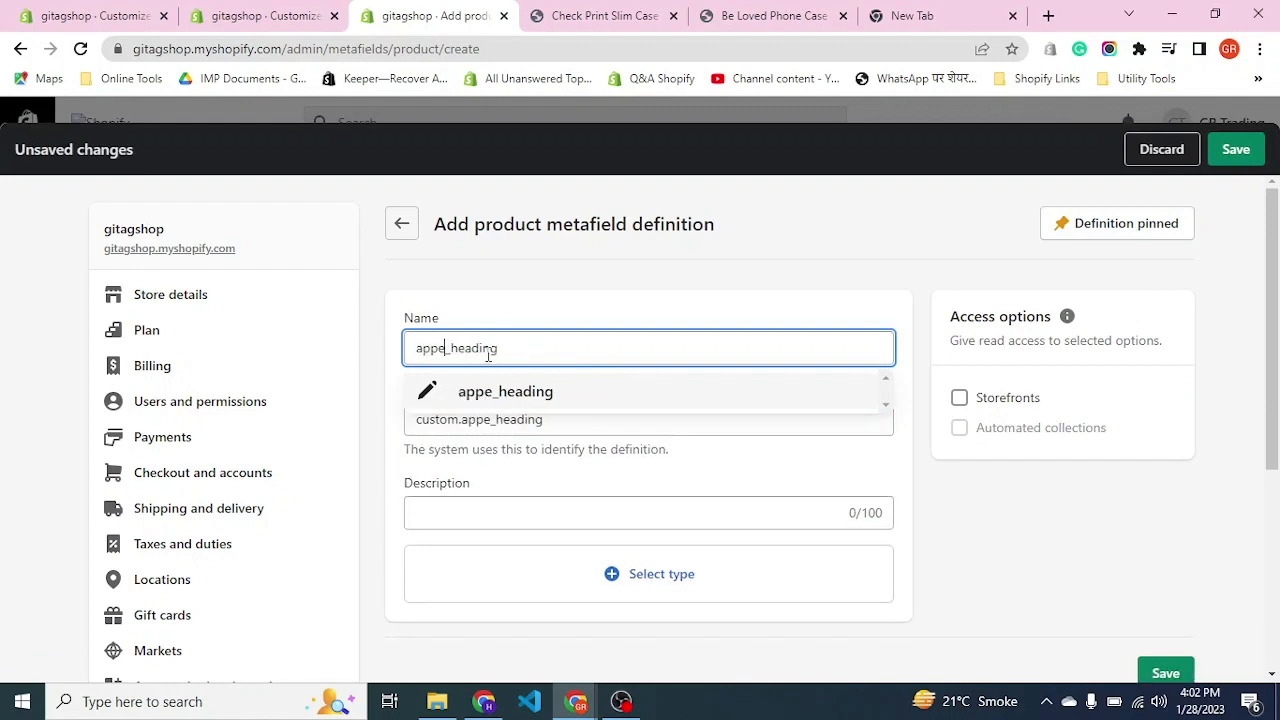
{"action": "left_click", "coordinate": [661, 397]}
{"action": "double_click", "coordinate": [699, 352]}
{"action": "key", "text": "ctrl+c"}
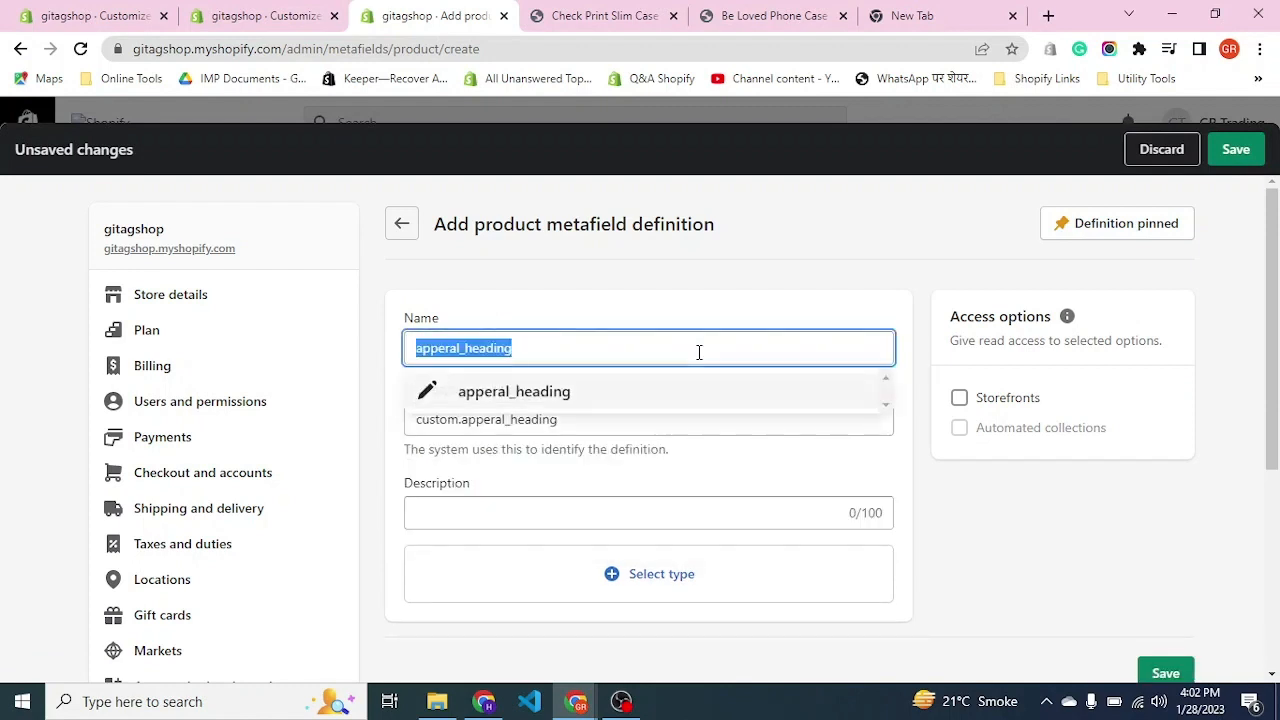
Give the apperal_heading definition the Single line text type and save it
{"action": "left_click", "coordinate": [670, 588]}
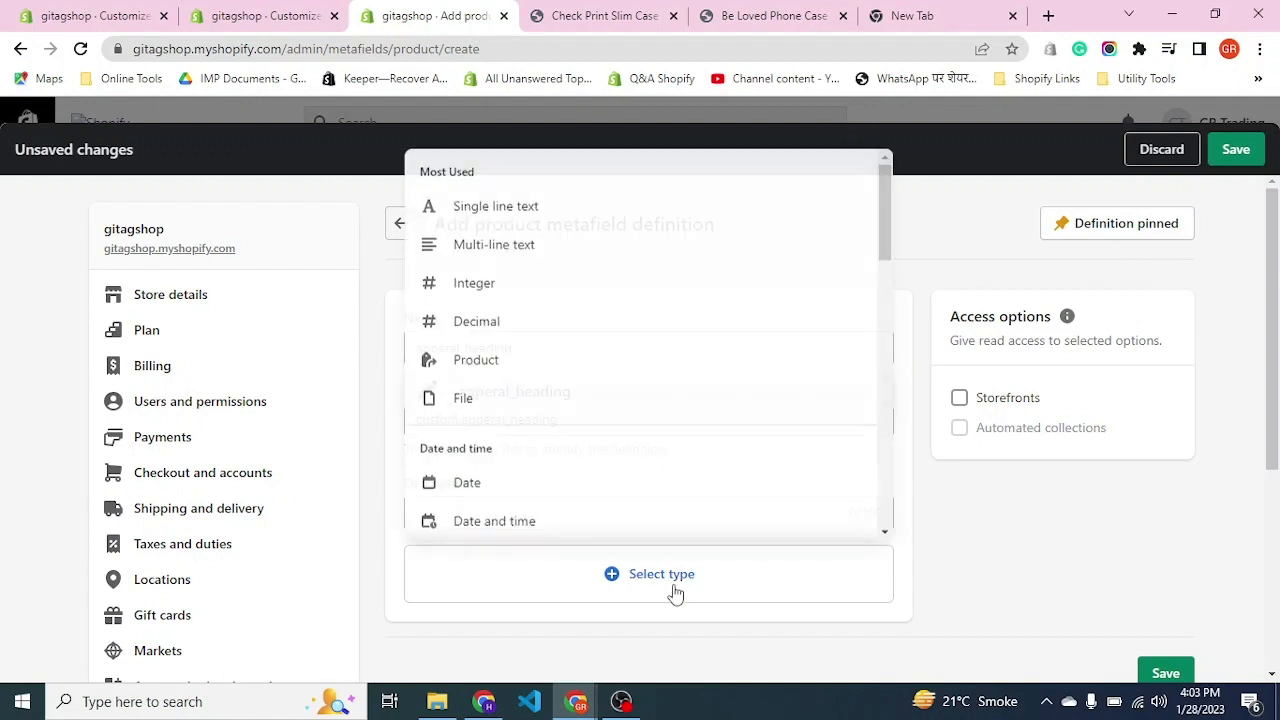
{"action": "left_click", "coordinate": [540, 209]}
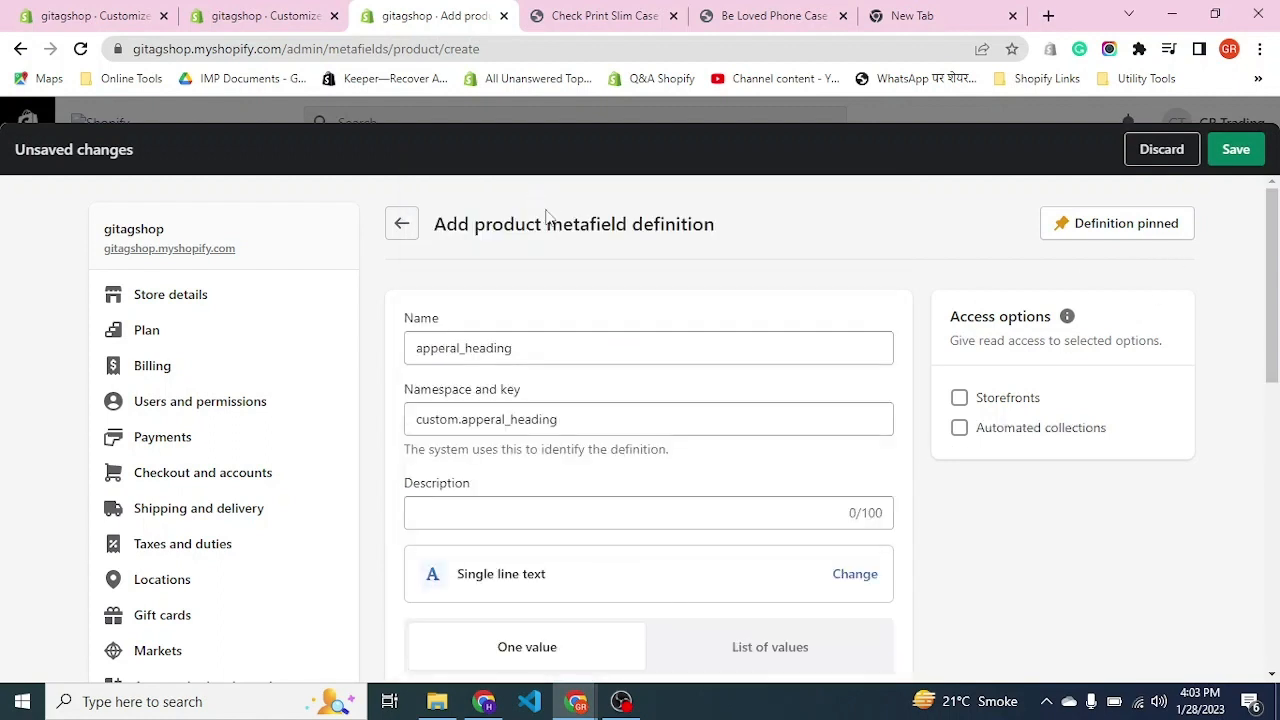
{"action": "left_click", "coordinate": [1232, 147]}
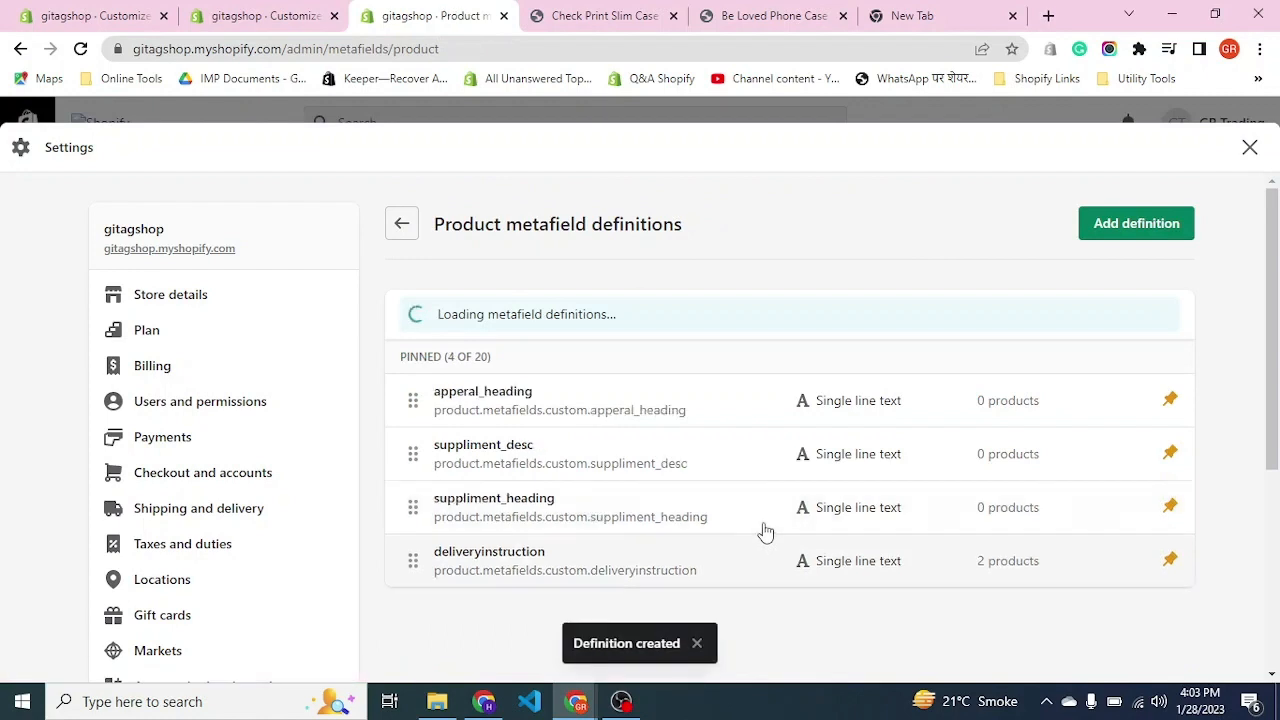
Start another product metafield definition and name it "apperal_desc", reusing the copied apperal_heading name
{"action": "left_click", "coordinate": [1117, 222]}
{"action": "left_click", "coordinate": [629, 347]}
{"action": "key", "text": "ctrl+v"}
{"action": "key", "text": "BackSpace"}
{"action": "key", "text": "BackSpace"}
{"action": "key", "text": "BackSpace"}
{"action": "key", "text": "BackSpace"}
{"action": "key", "text": "BackSpace"}
{"action": "key", "text": "BackSpace"}
{"action": "key", "text": "BackSpace"}
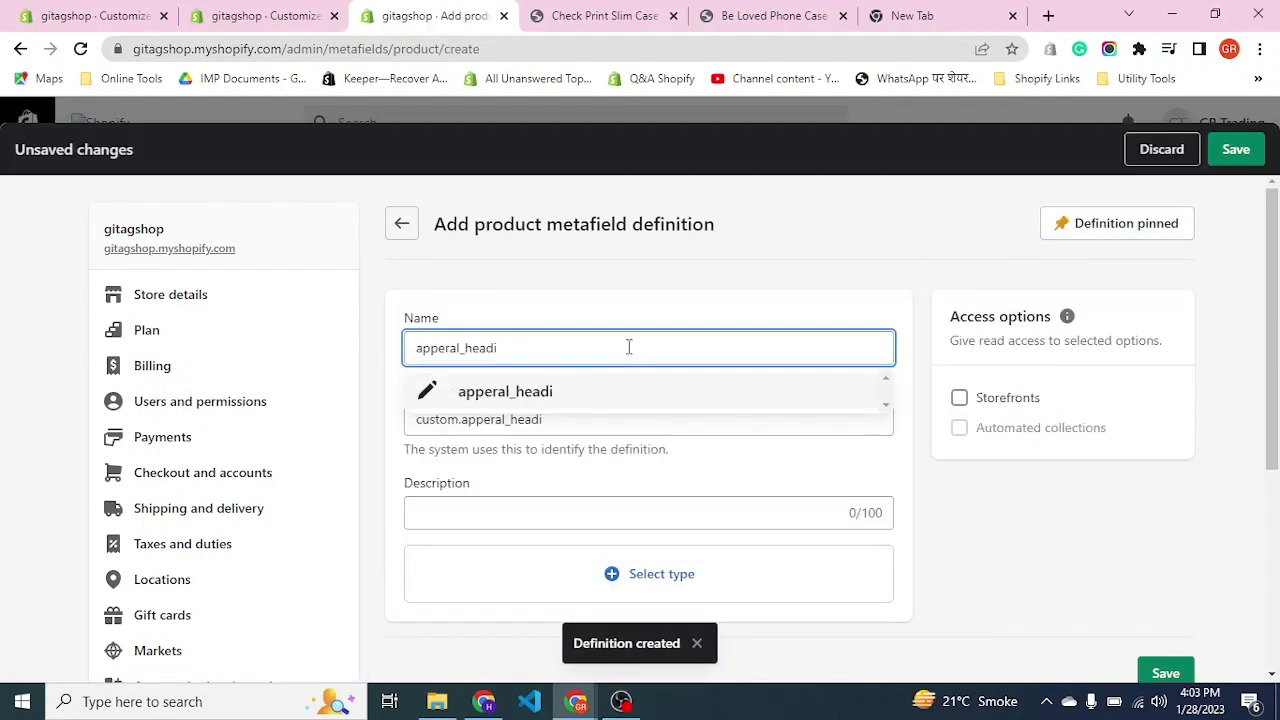
{"action": "type", "text": "desc"}
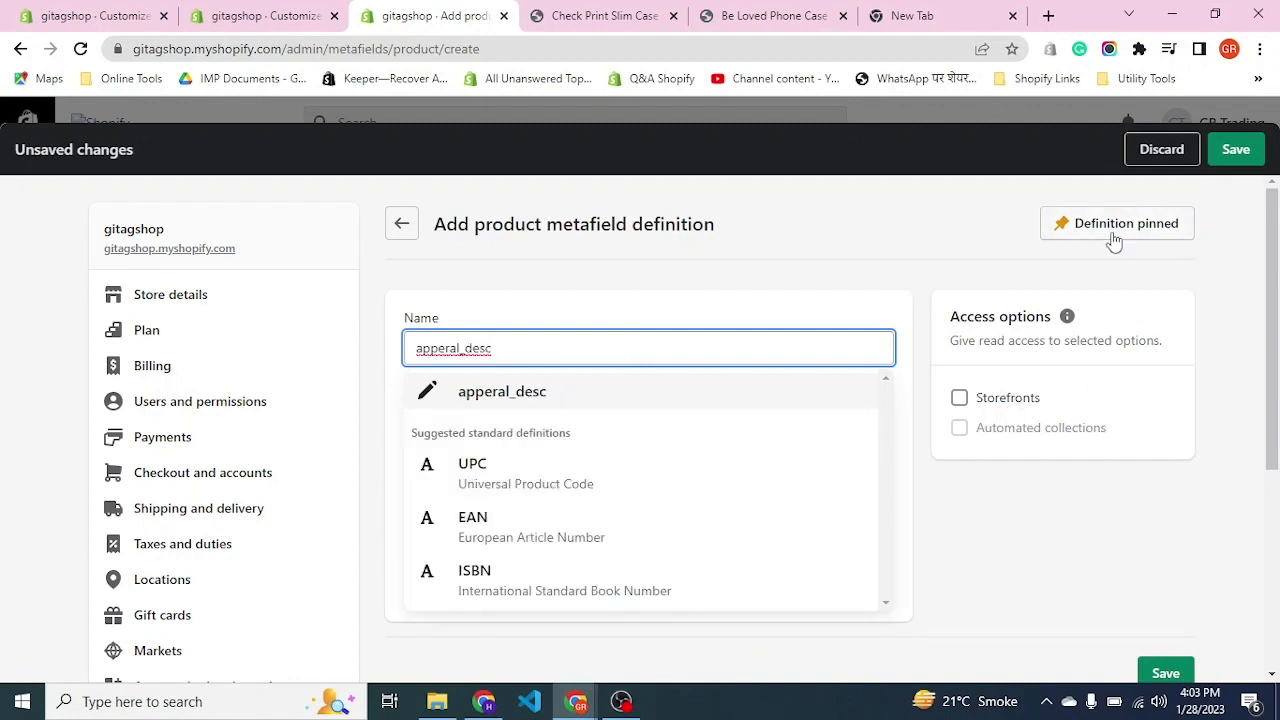
{"action": "left_click", "coordinate": [621, 410]}
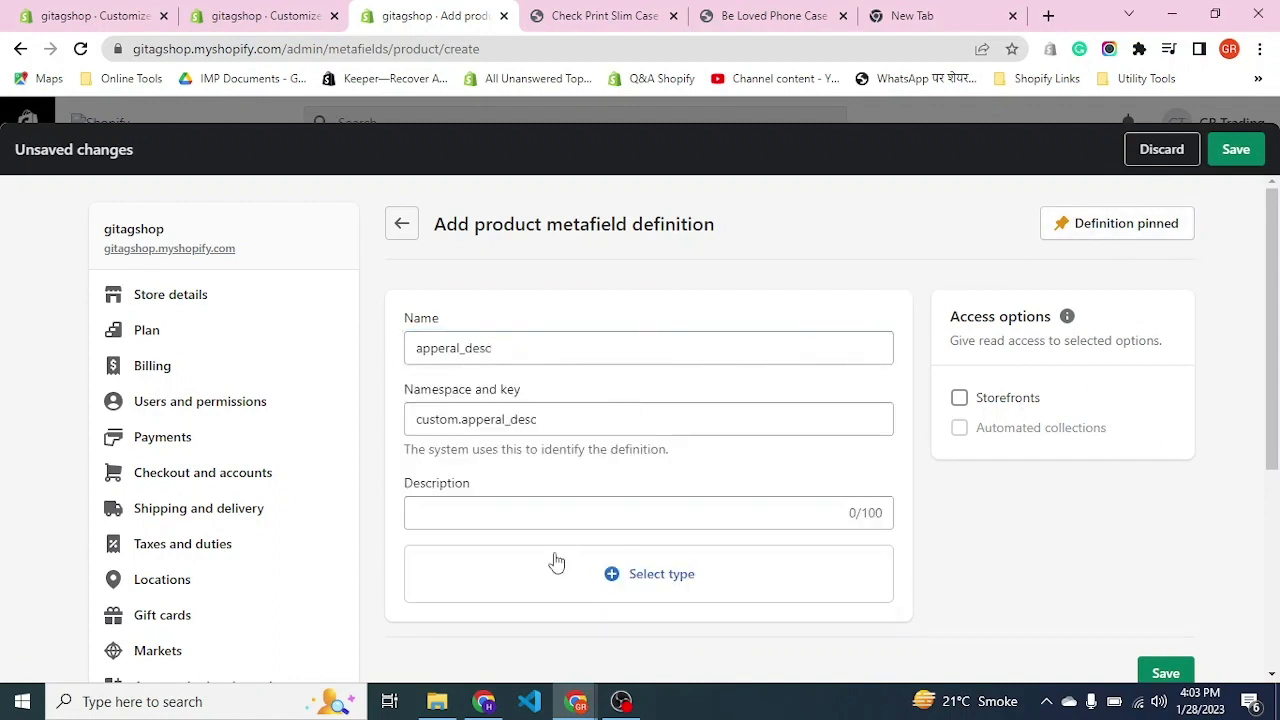
Give the apperal_desc definition the Single line text type and save it
{"action": "left_click", "coordinate": [563, 595]}
{"action": "left_click", "coordinate": [523, 207]}
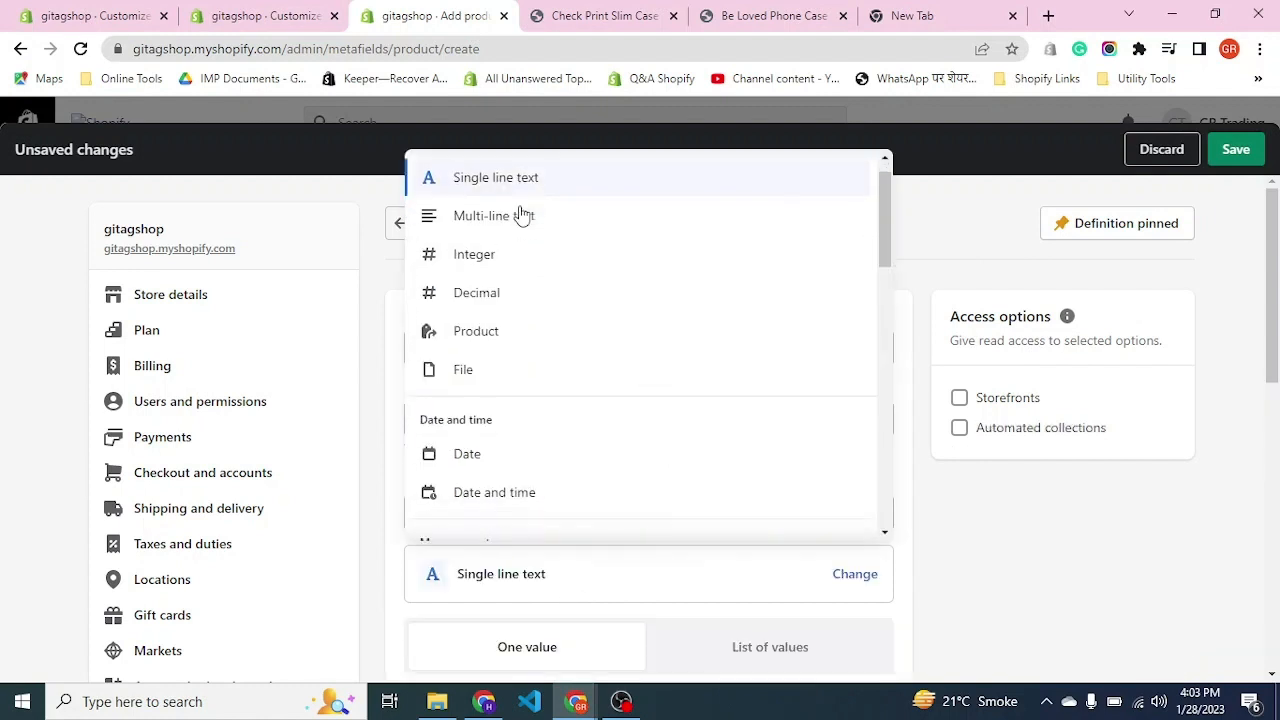
{"action": "left_click", "coordinate": [1234, 151]}
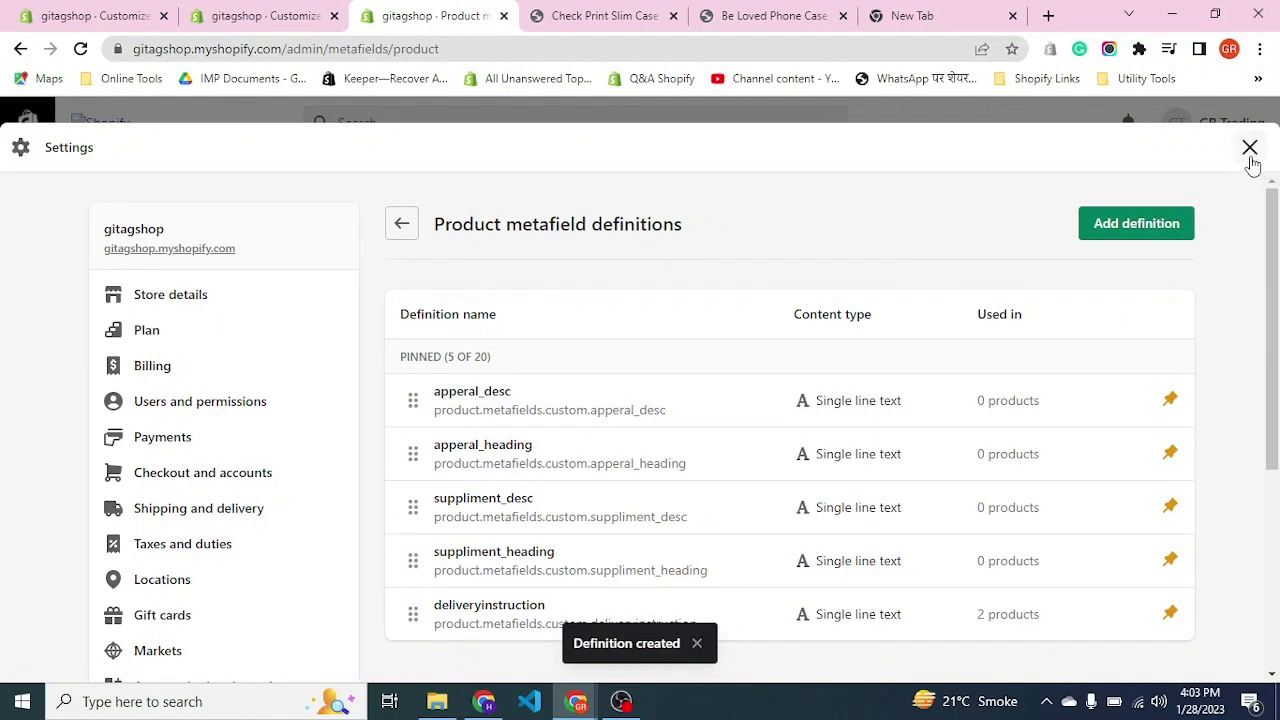
Close the store settings and reload the Default product template in the theme editor, discarding its unsaved changes
{"action": "left_click", "coordinate": [1250, 152]}
{"action": "left_click", "coordinate": [290, 22]}
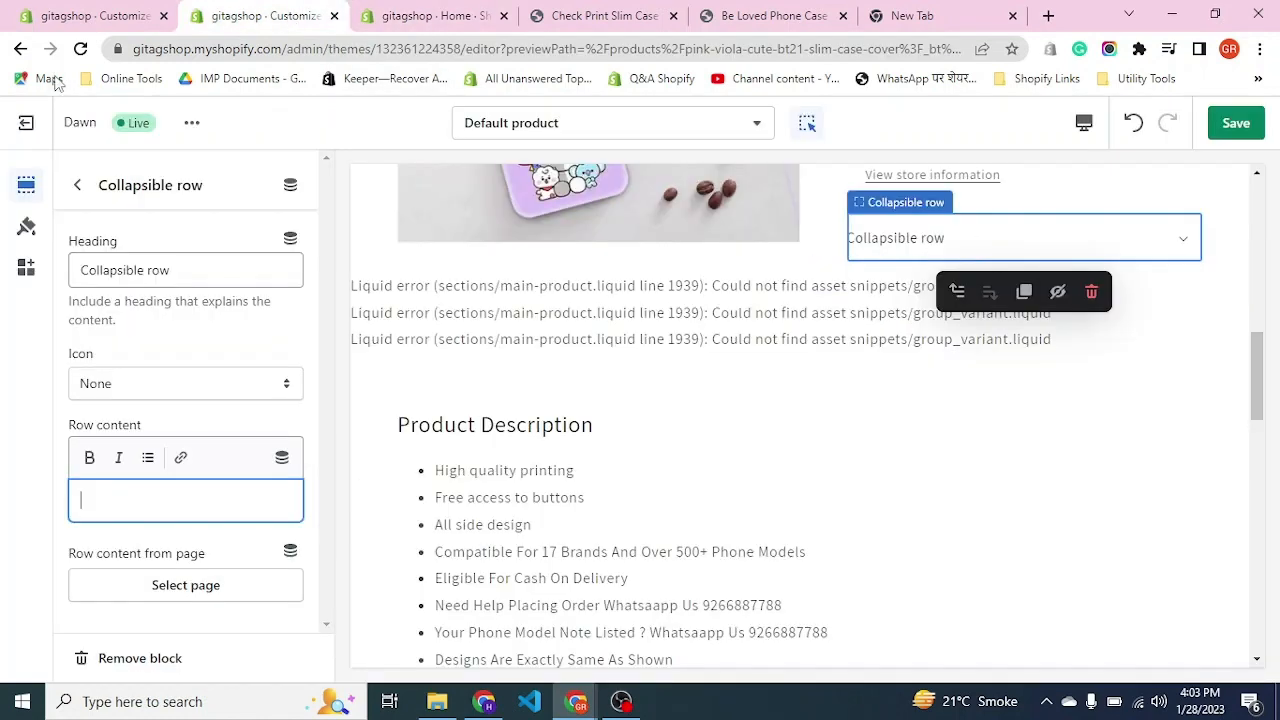
{"action": "left_click", "coordinate": [78, 50]}
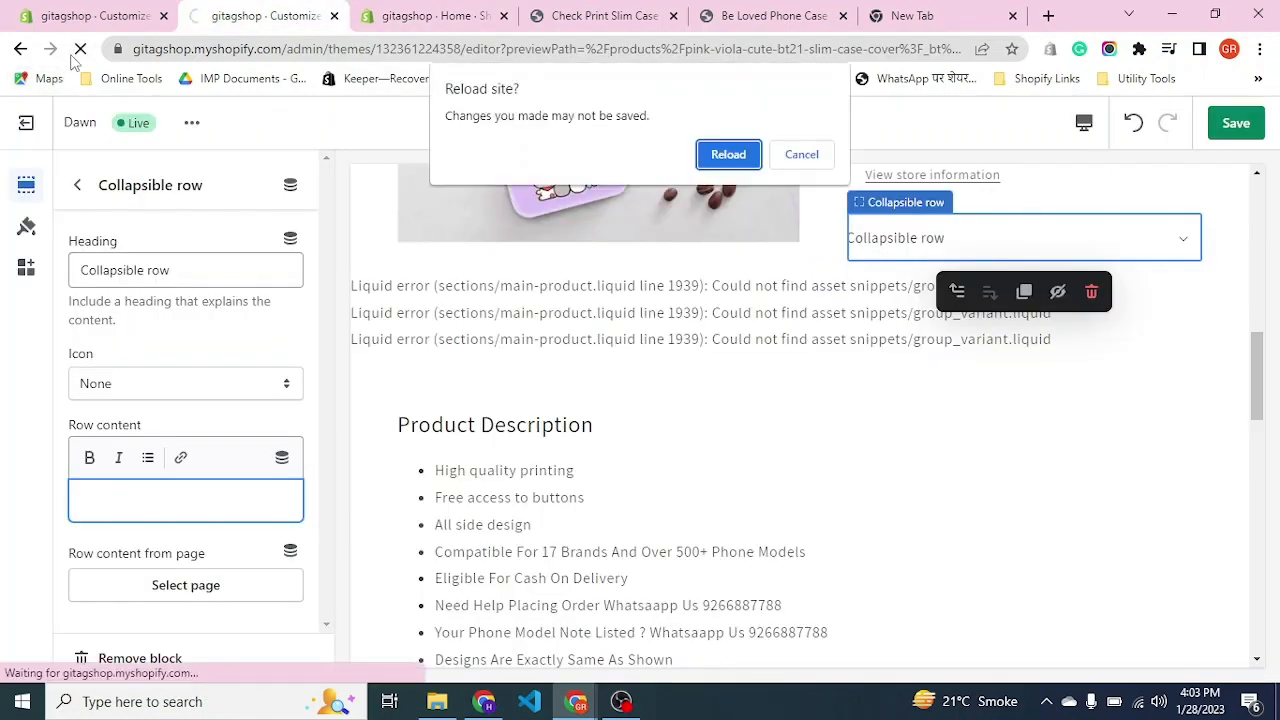
{"action": "left_click", "coordinate": [750, 164]}
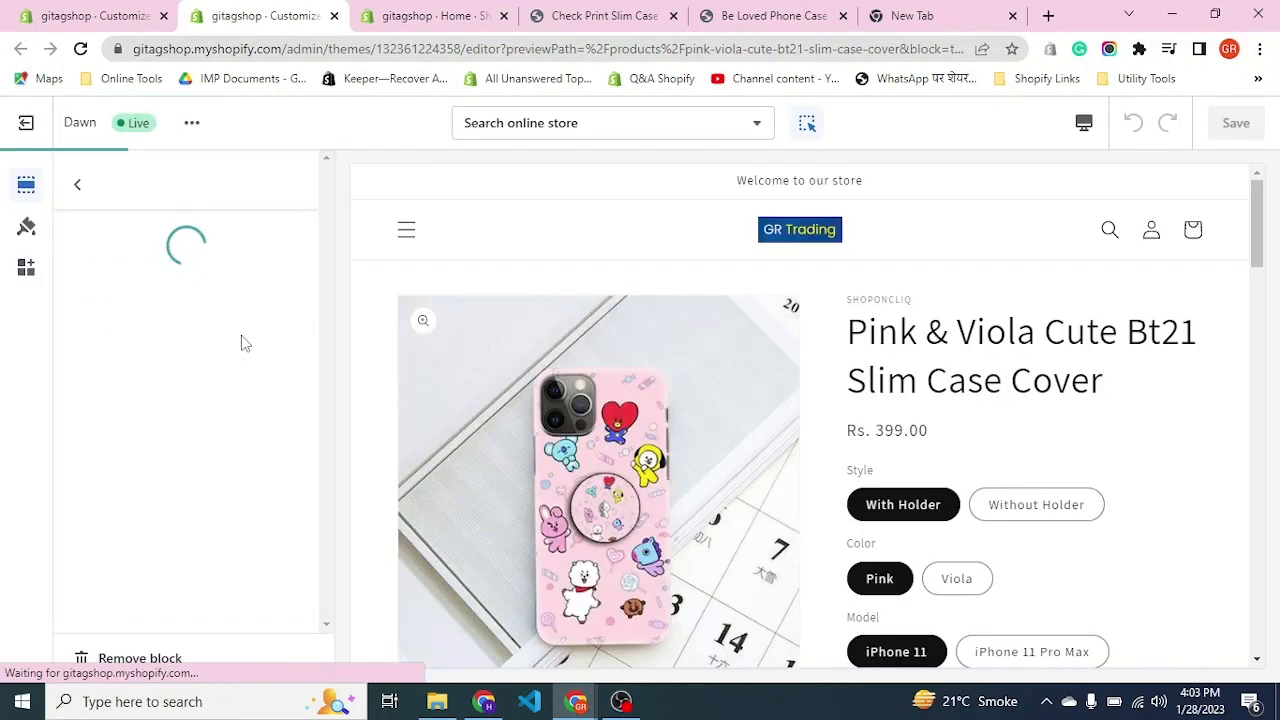
Add a Collapsible row block below the Text block in the product information section and set its icon to None
{"action": "left_click", "coordinate": [76, 186]}
{"action": "scroll", "coordinate": [150, 494], "scroll_direction": "down", "scroll_amount": 3}
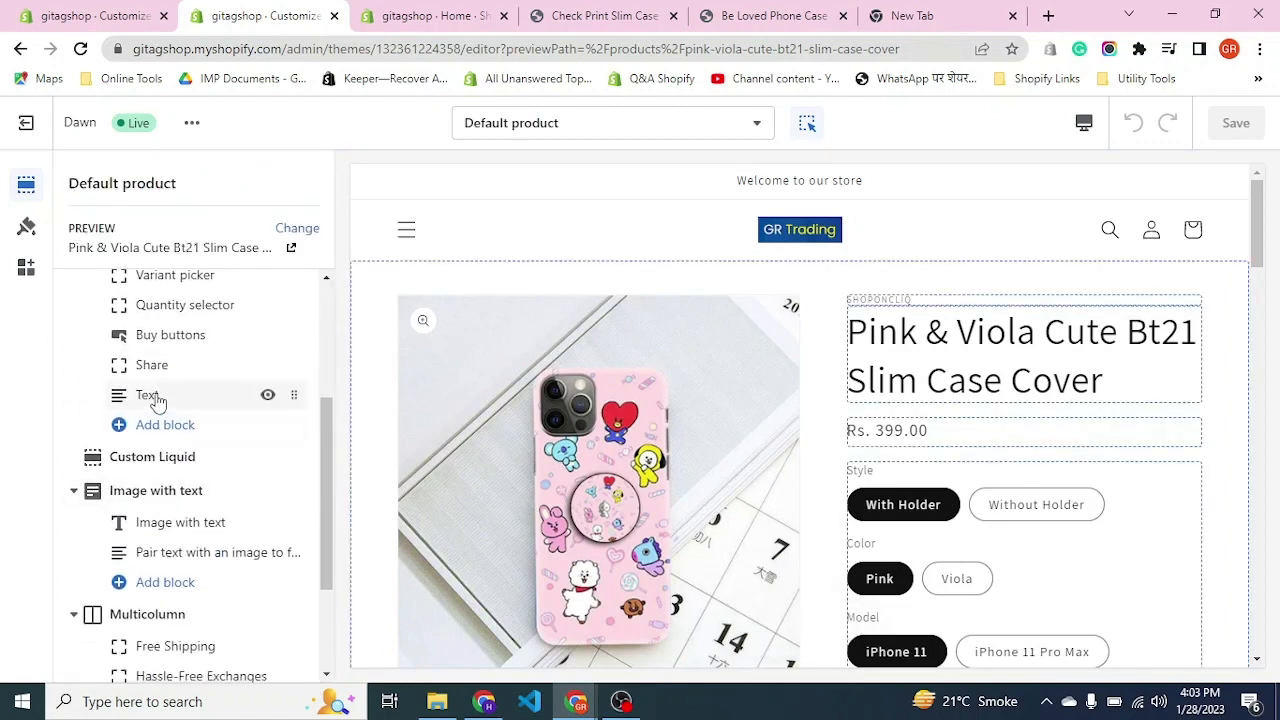
{"action": "left_click", "coordinate": [155, 398]}
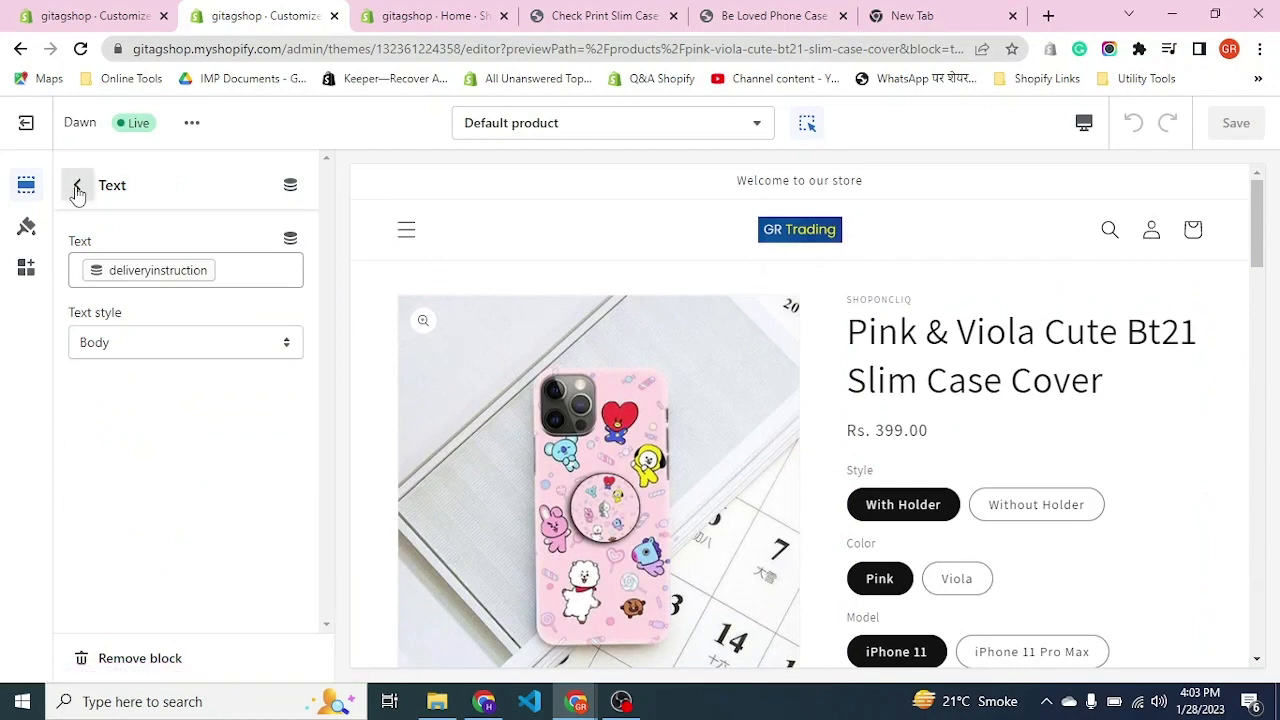
{"action": "left_click", "coordinate": [76, 185]}
{"action": "left_click", "coordinate": [183, 436]}
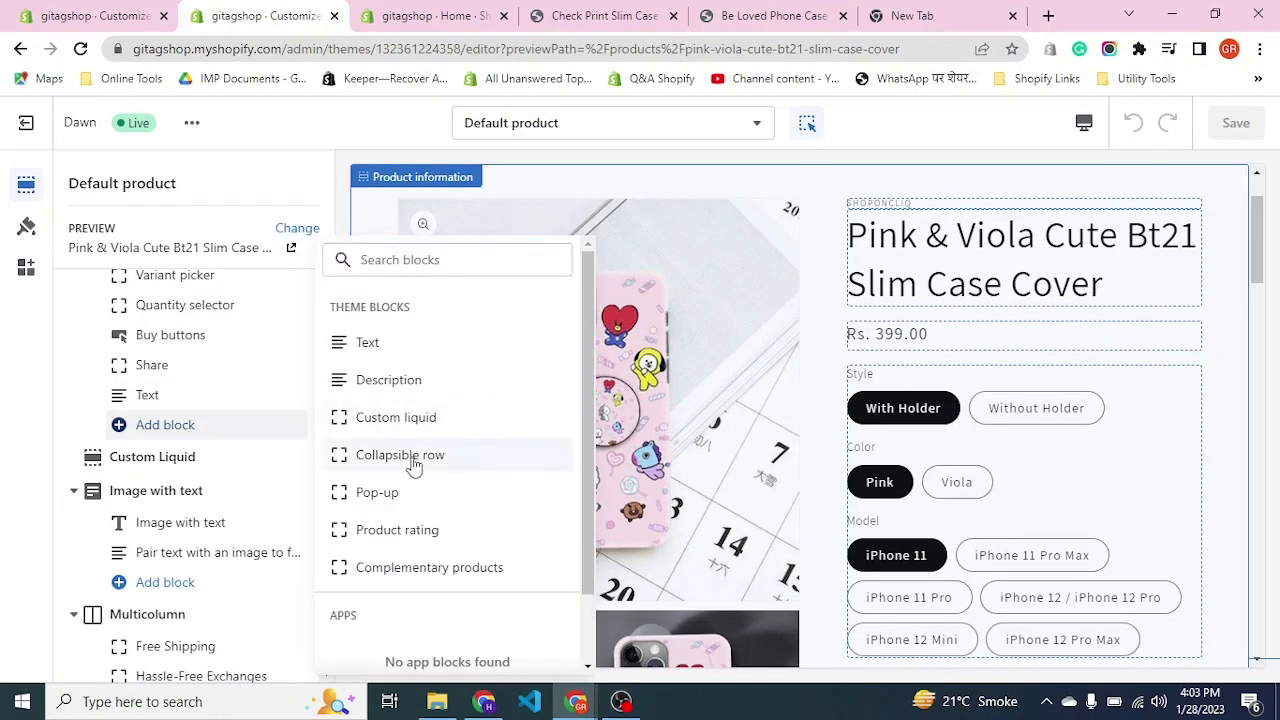
{"action": "left_click", "coordinate": [418, 454]}
{"action": "left_click", "coordinate": [180, 425]}
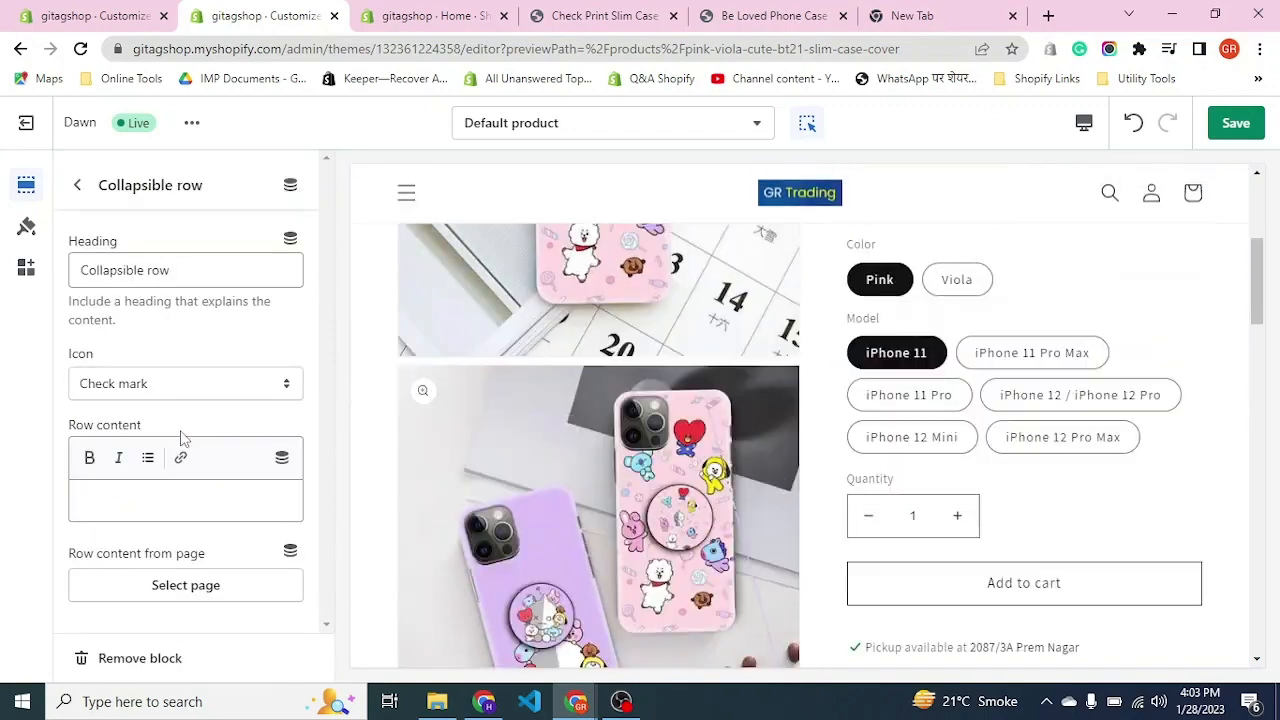
{"action": "left_click", "coordinate": [155, 397]}
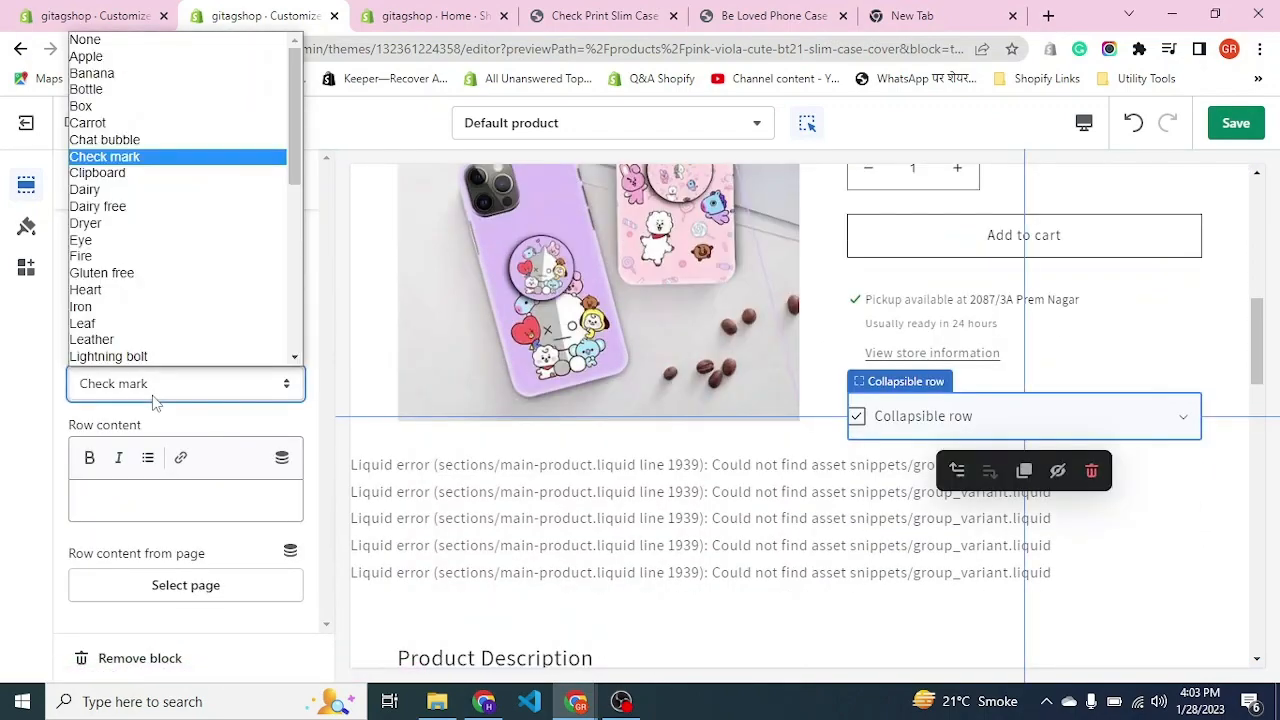
{"action": "left_click", "coordinate": [118, 46]}
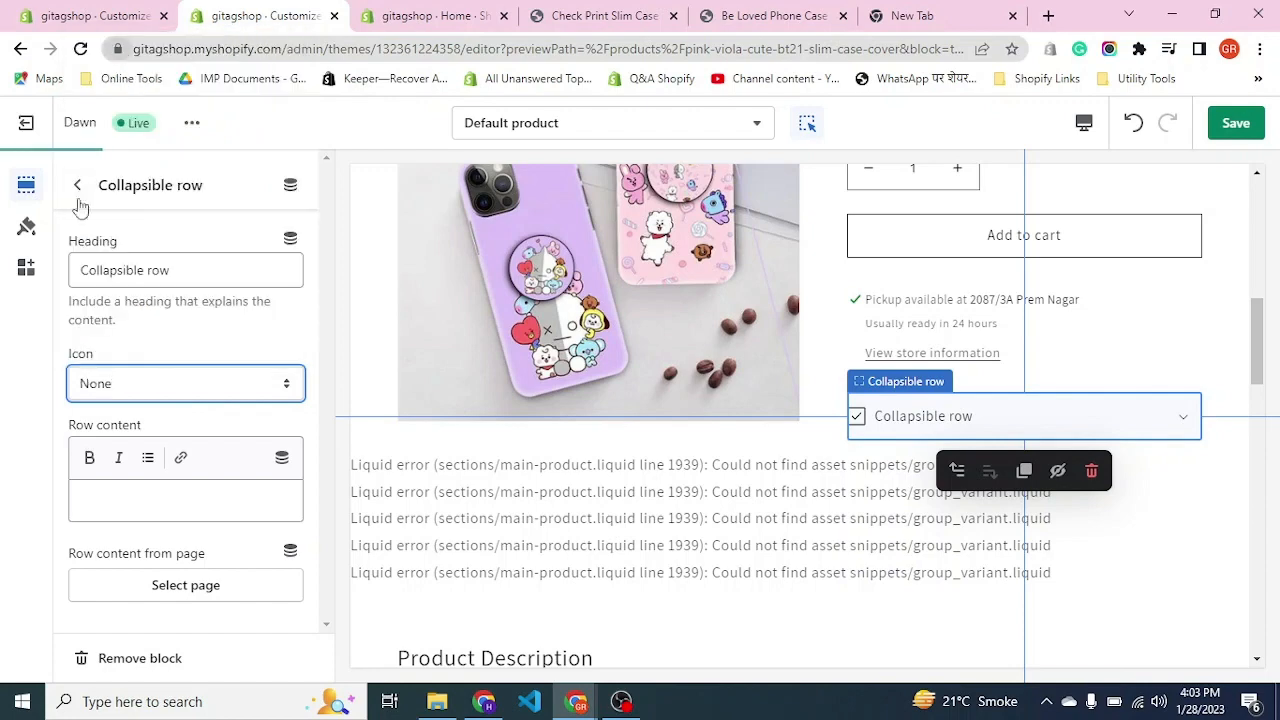
Replace the collapsible row's default heading text with the product's apperal_heading metafield as dynamic source
{"action": "left_click", "coordinate": [228, 261]}
{"action": "key", "text": "ctrl+a"}
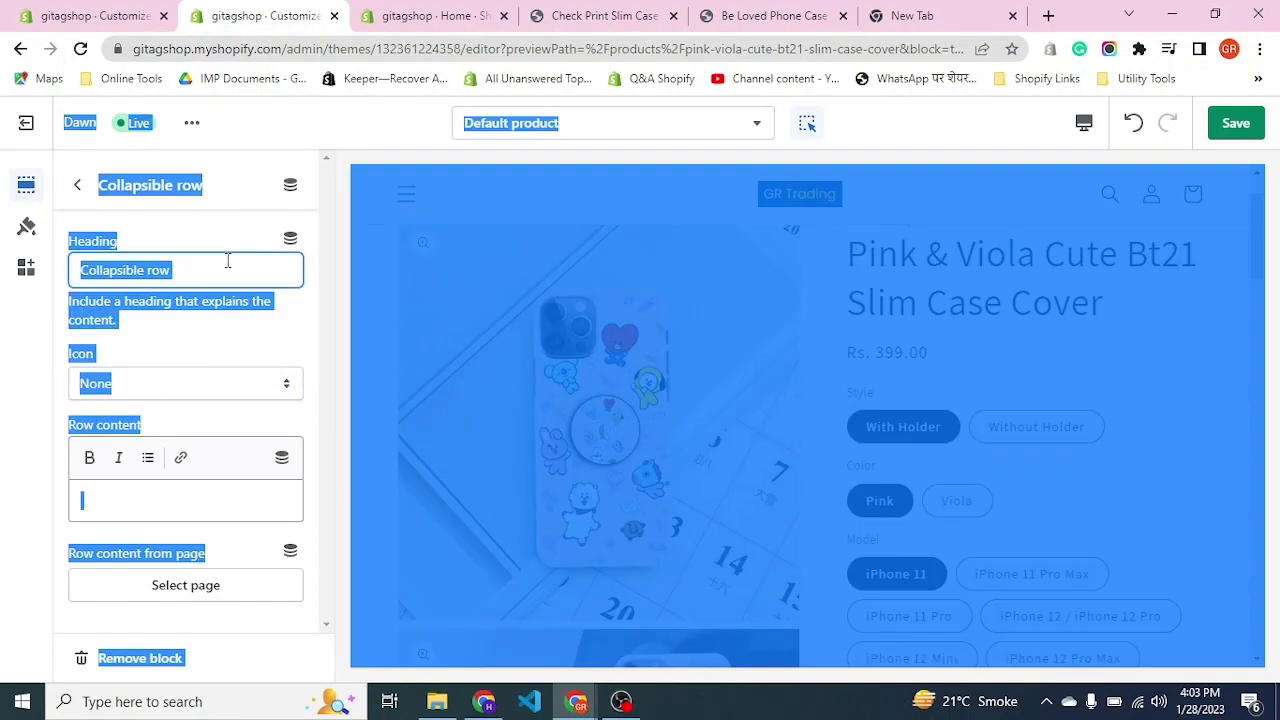
{"action": "left_click", "coordinate": [228, 261]}
{"action": "key", "text": "ctrl+a"}
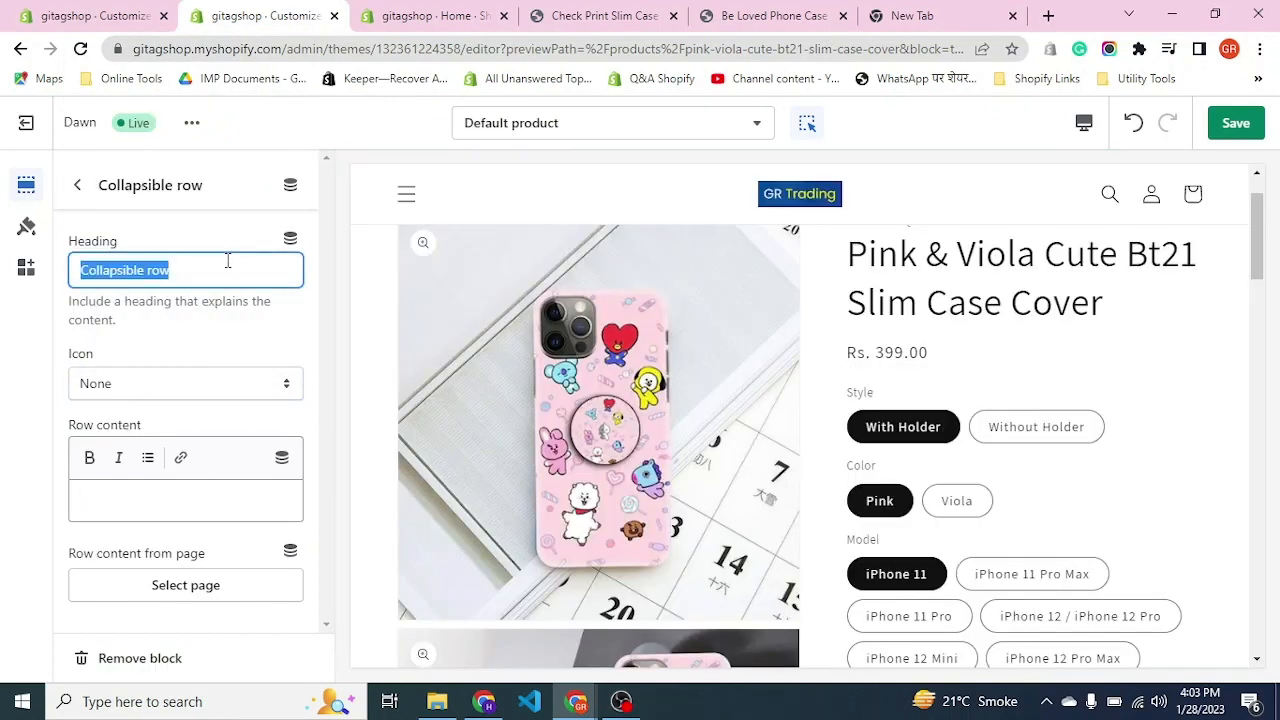
{"action": "key", "text": "BackSpace"}
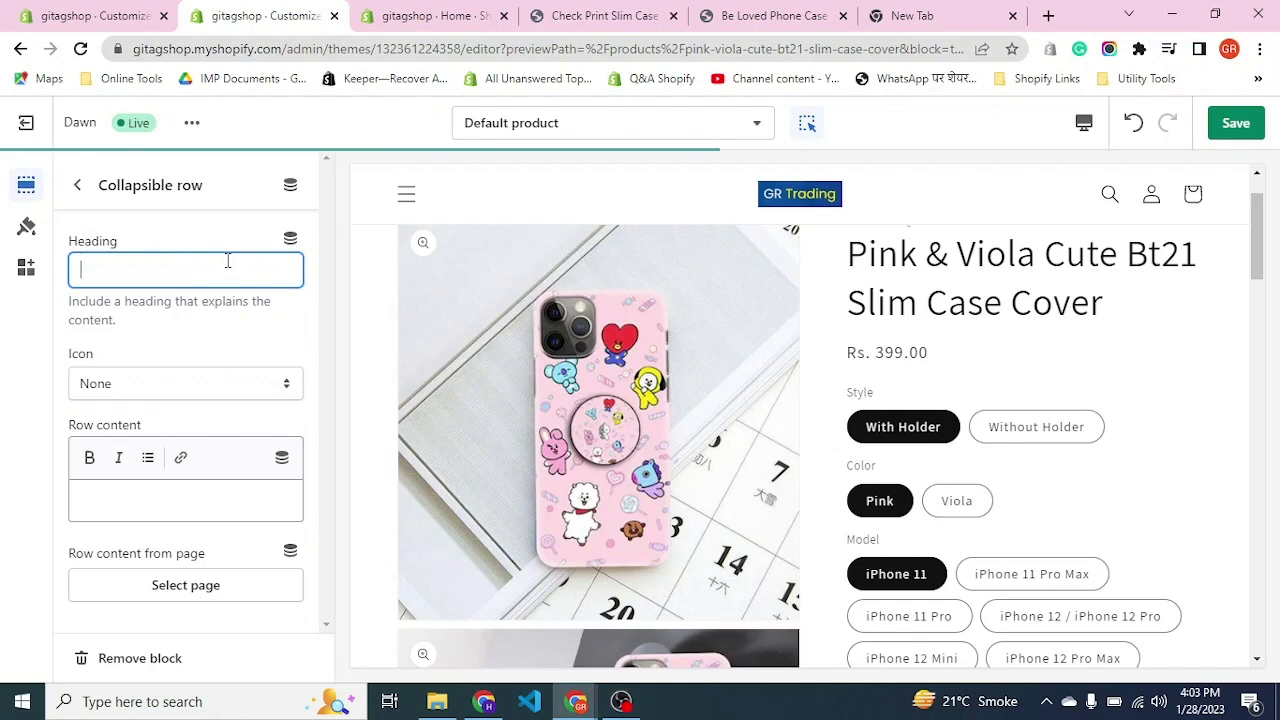
{"action": "left_click", "coordinate": [291, 241]}
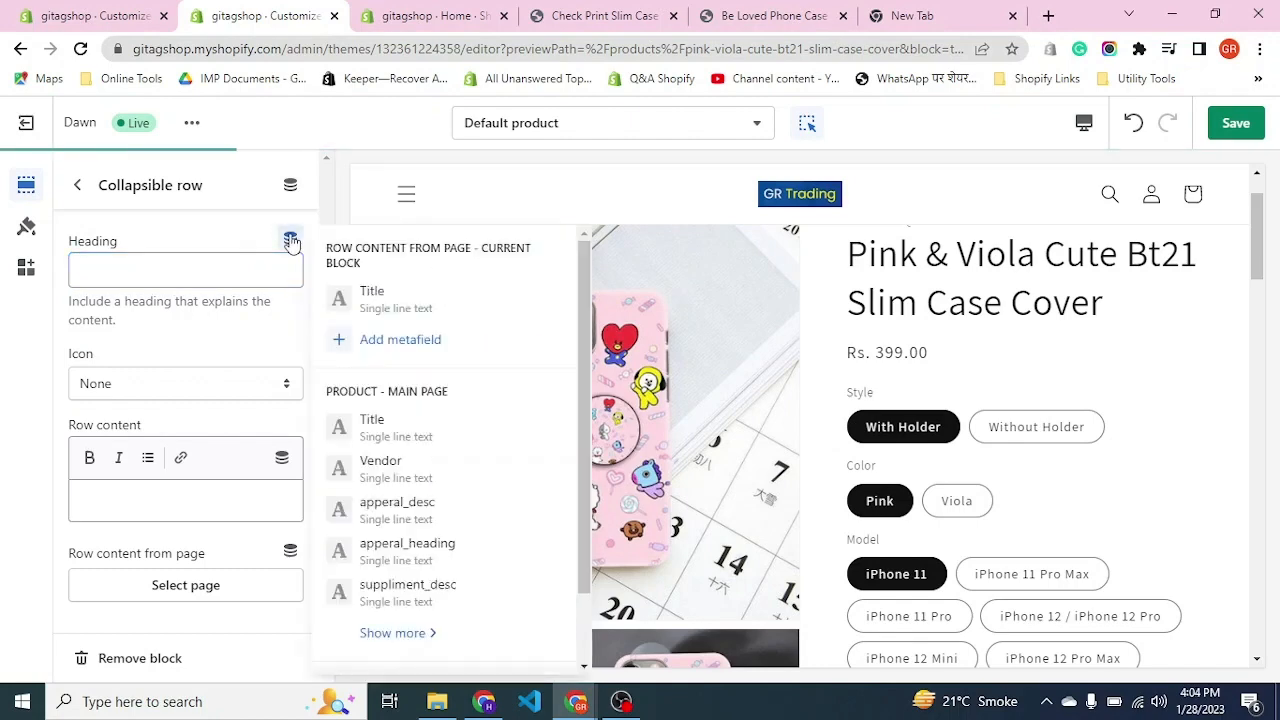
{"action": "left_click", "coordinate": [453, 556]}
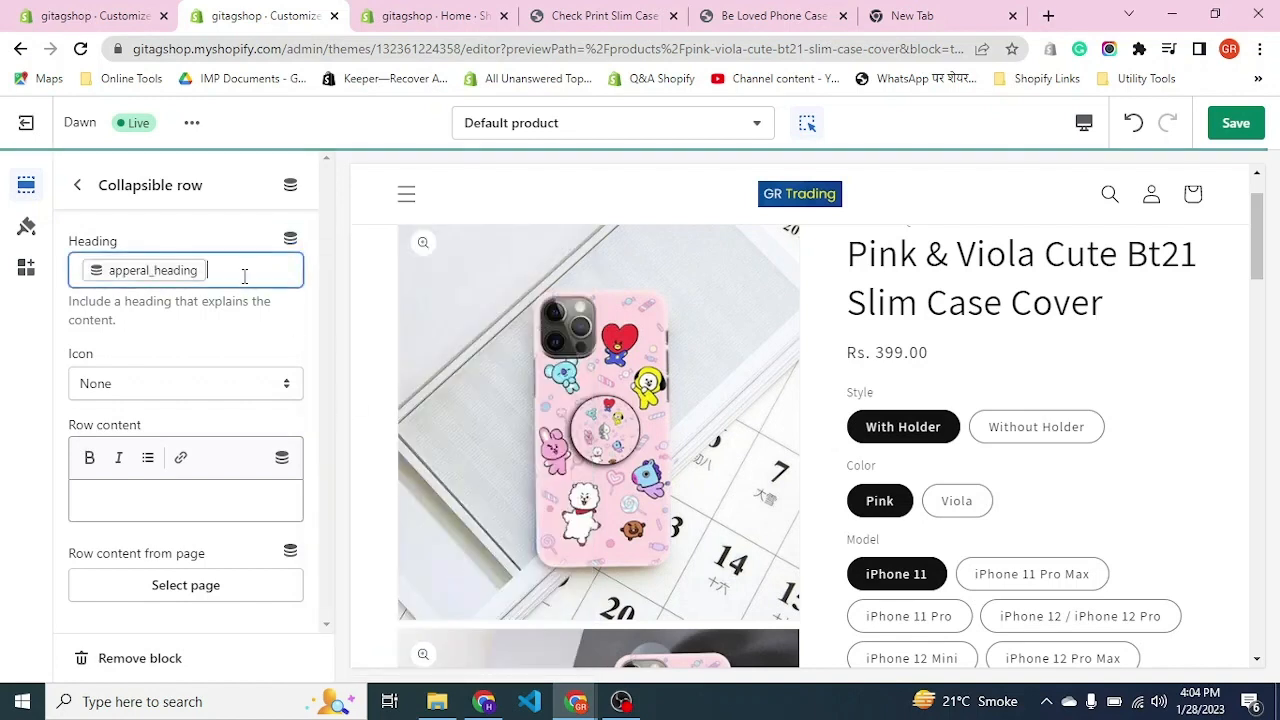
Add the product's suppliment_heading metafield to the collapsible row's heading as a second dynamic source
{"action": "left_click", "coordinate": [291, 248]}
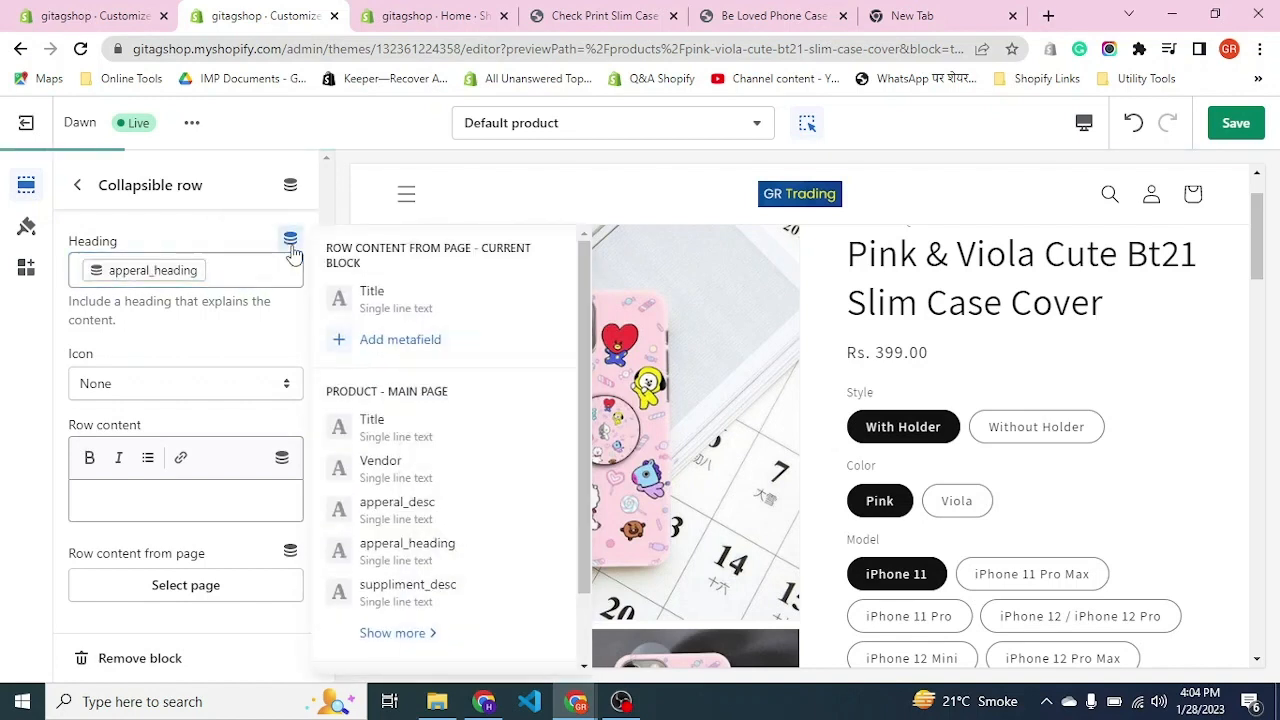
{"action": "scroll", "coordinate": [430, 547], "scroll_direction": "down", "scroll_amount": 2}
{"action": "left_click", "coordinate": [438, 553]}
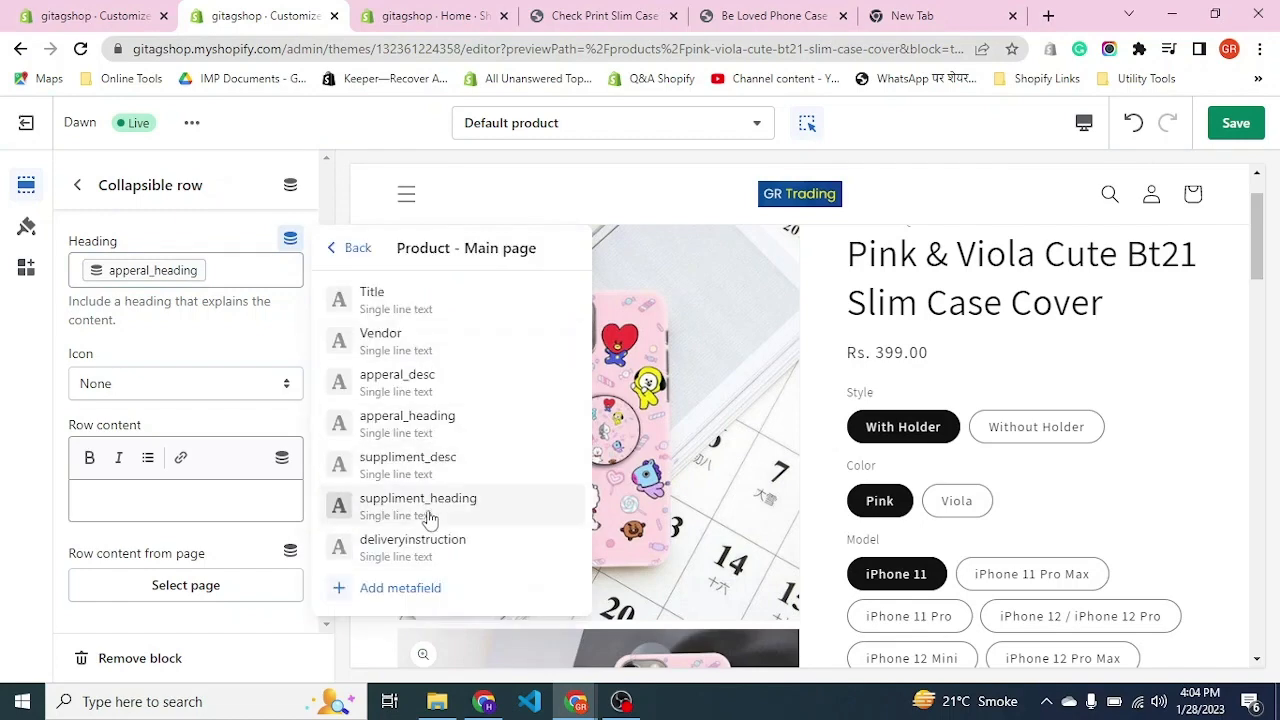
{"action": "left_click", "coordinate": [442, 509]}
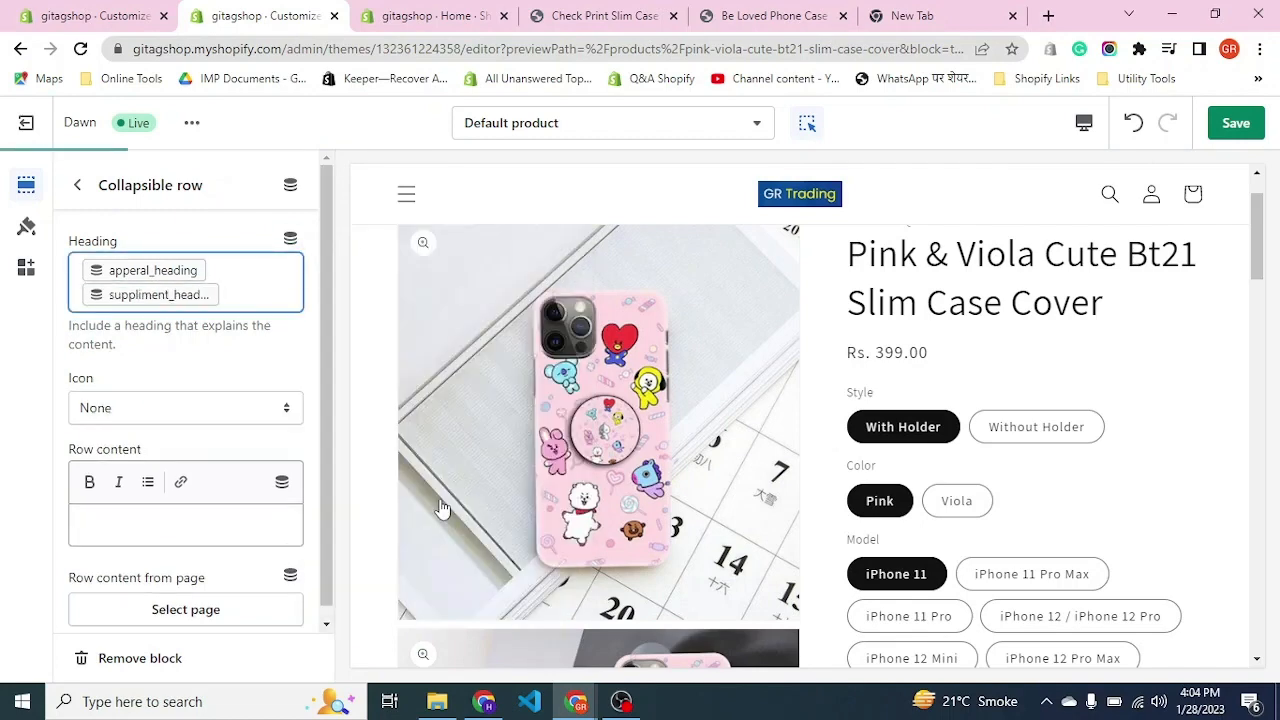
Insert the product's apperal_desc metafield into the collapsible row's row content as dynamic source
{"action": "left_click", "coordinate": [180, 515]}
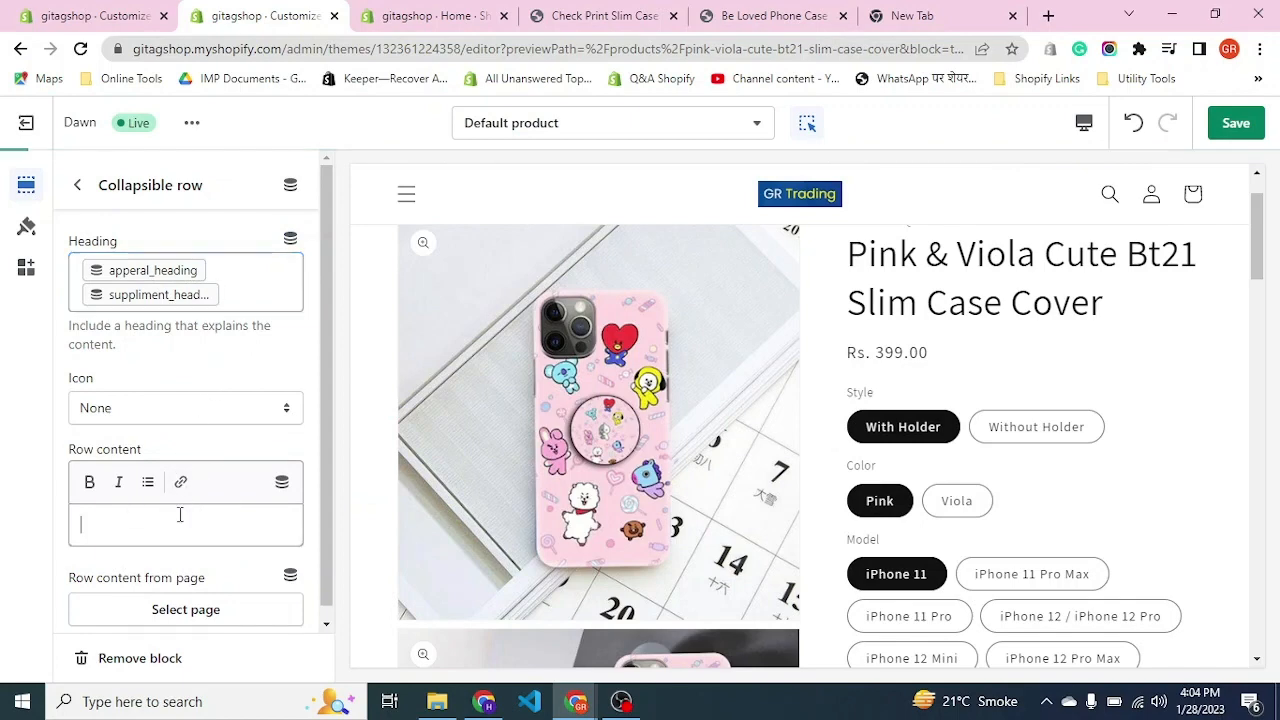
{"action": "left_click", "coordinate": [282, 482]}
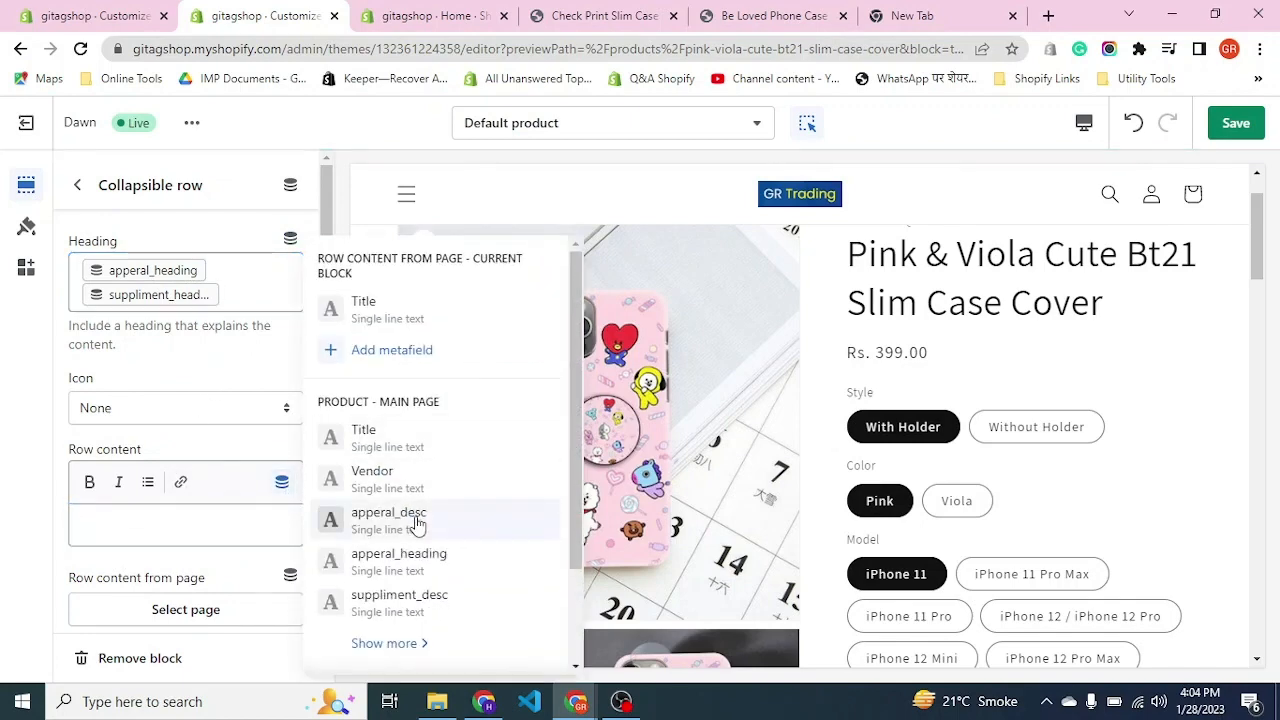
{"action": "left_click", "coordinate": [390, 513]}
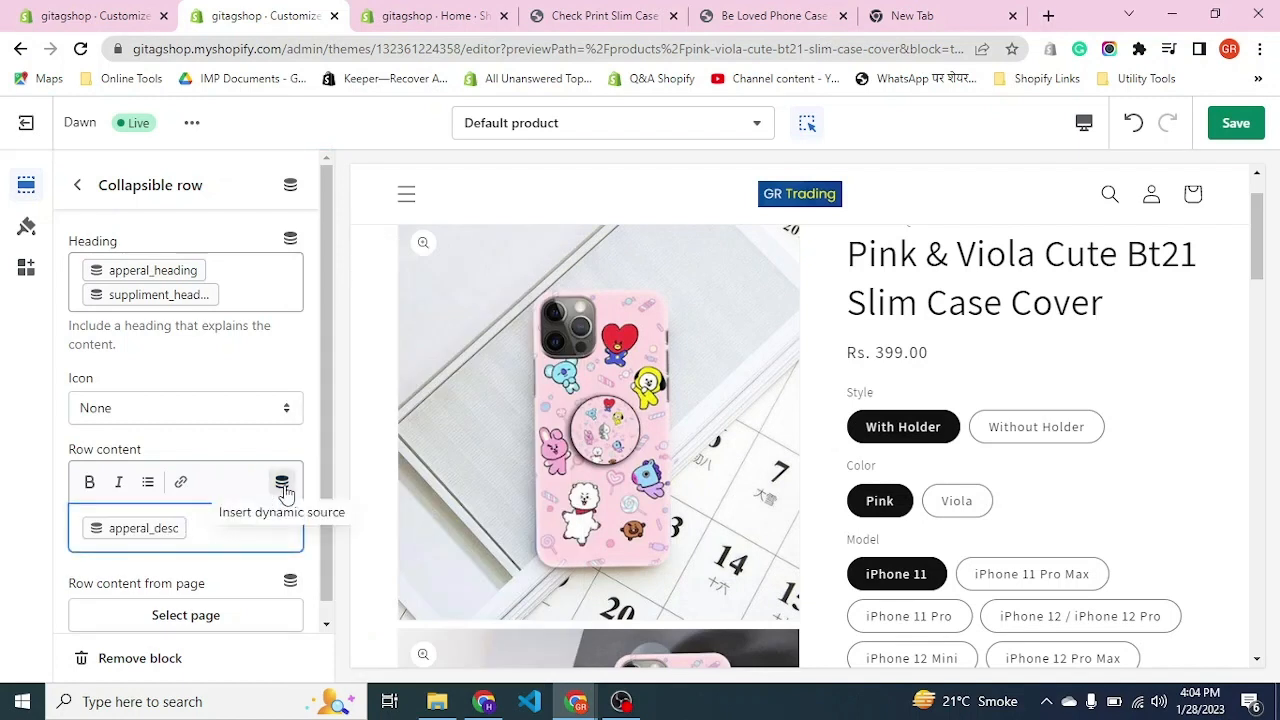
Add the product's suppliment_desc metafield to the collapsible row's row content as a second dynamic source and save the theme
{"action": "left_click", "coordinate": [282, 482]}
{"action": "left_click", "coordinate": [447, 604]}
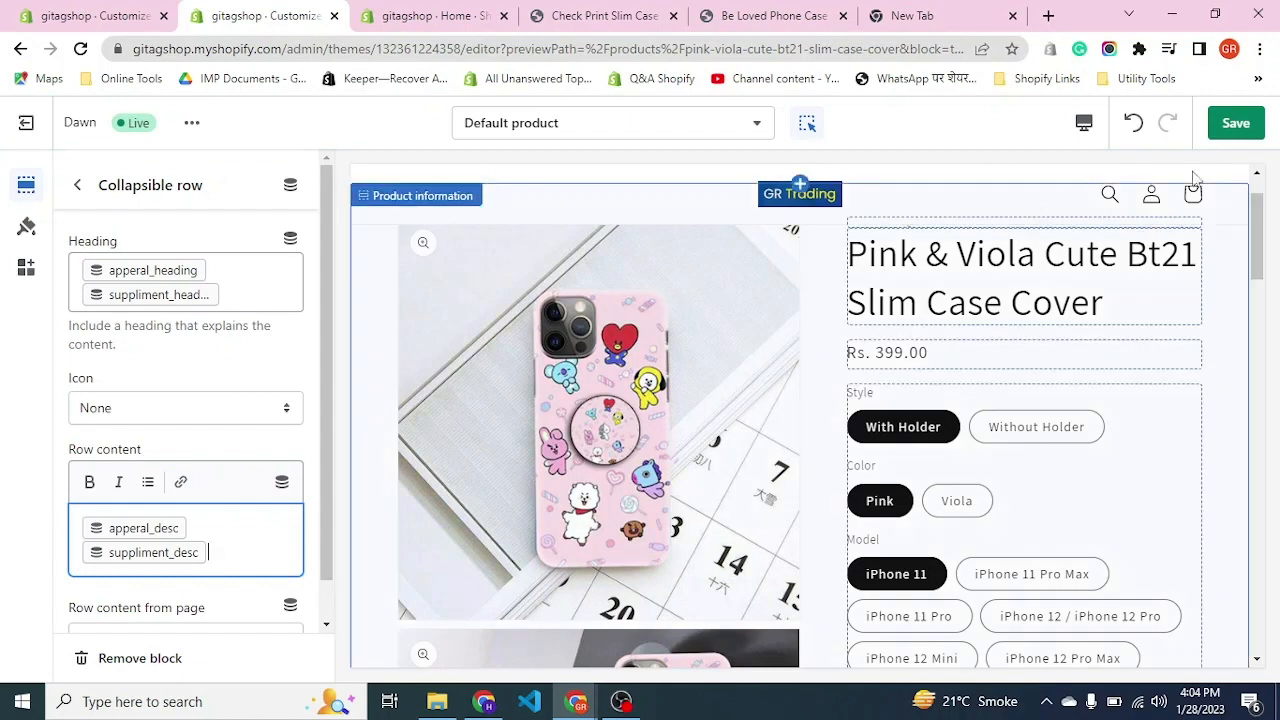
{"action": "left_click", "coordinate": [1234, 124]}
{"action": "scroll", "coordinate": [1158, 338], "scroll_direction": "down", "scroll_amount": 2}
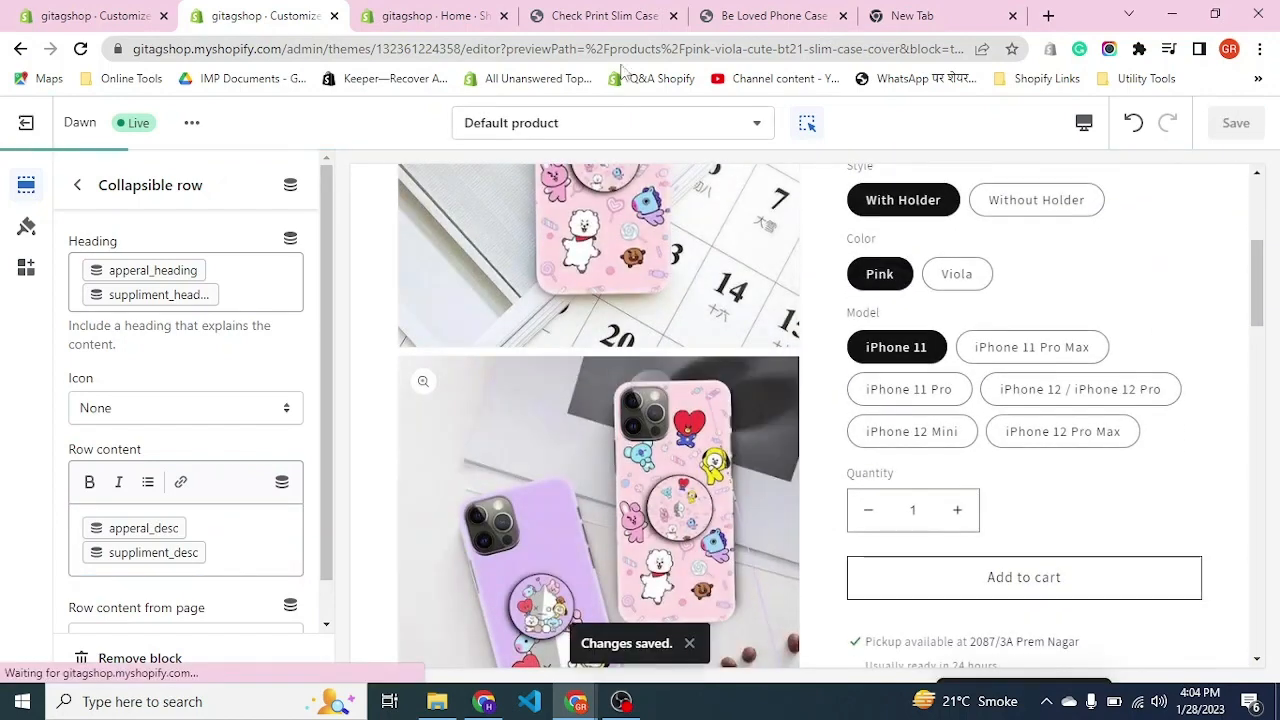
Reload the storefront page of Be Loved Phone Case Cover With Flower Holder and locate the collapsible row below the delivery text
{"action": "left_click", "coordinate": [603, 15]}
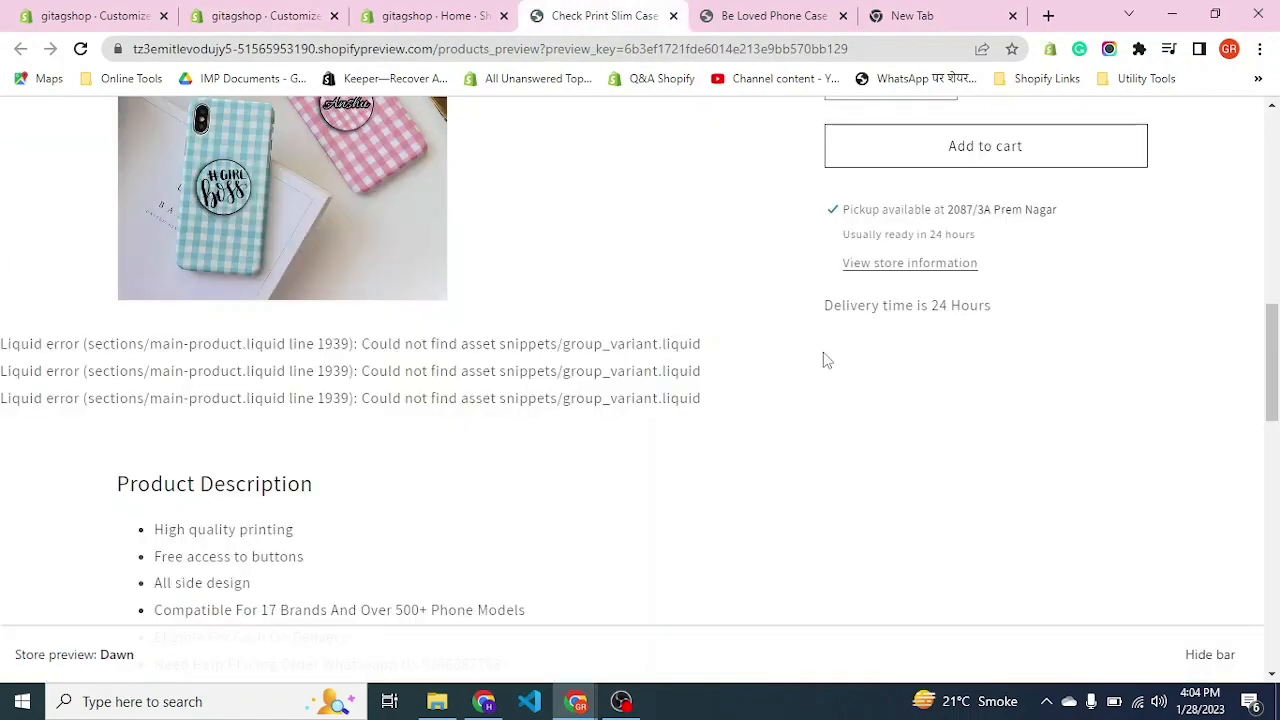
{"action": "scroll", "coordinate": [826, 360], "scroll_direction": "up", "scroll_amount": 4}
{"action": "left_click", "coordinate": [773, 15]}
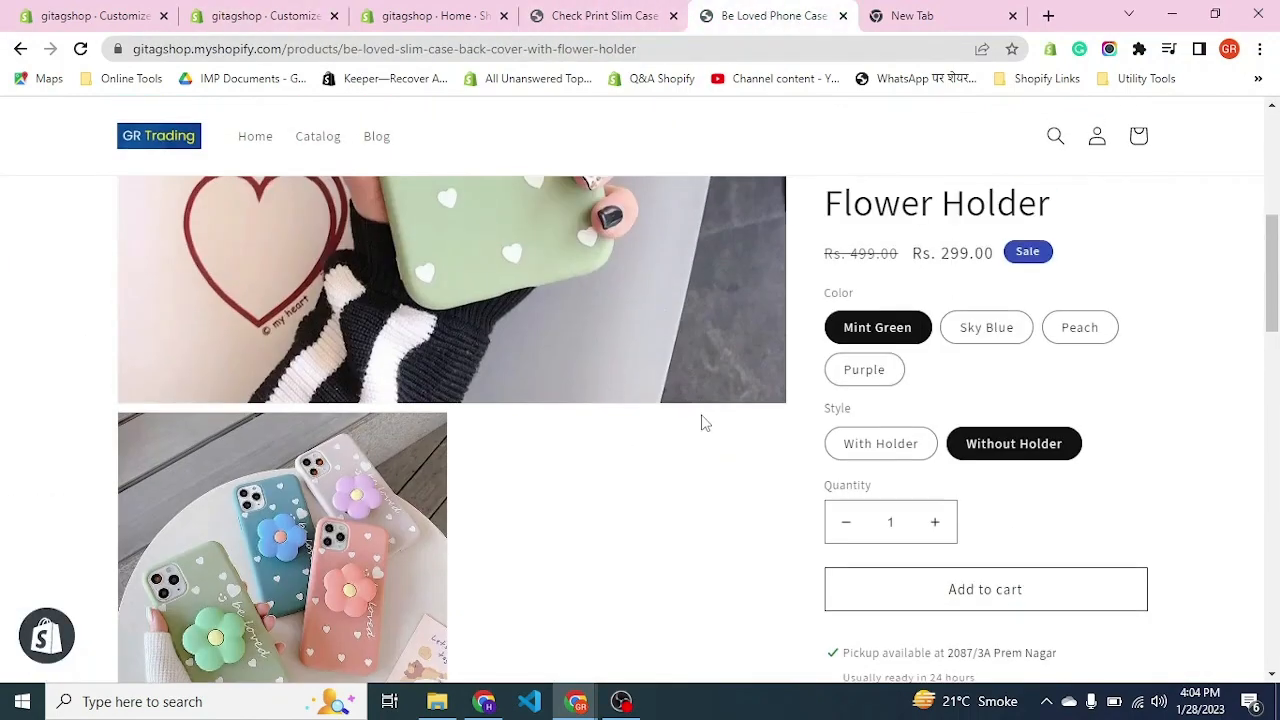
{"action": "scroll", "coordinate": [702, 423], "scroll_direction": "up", "scroll_amount": 5}
{"action": "key", "text": "F5"}
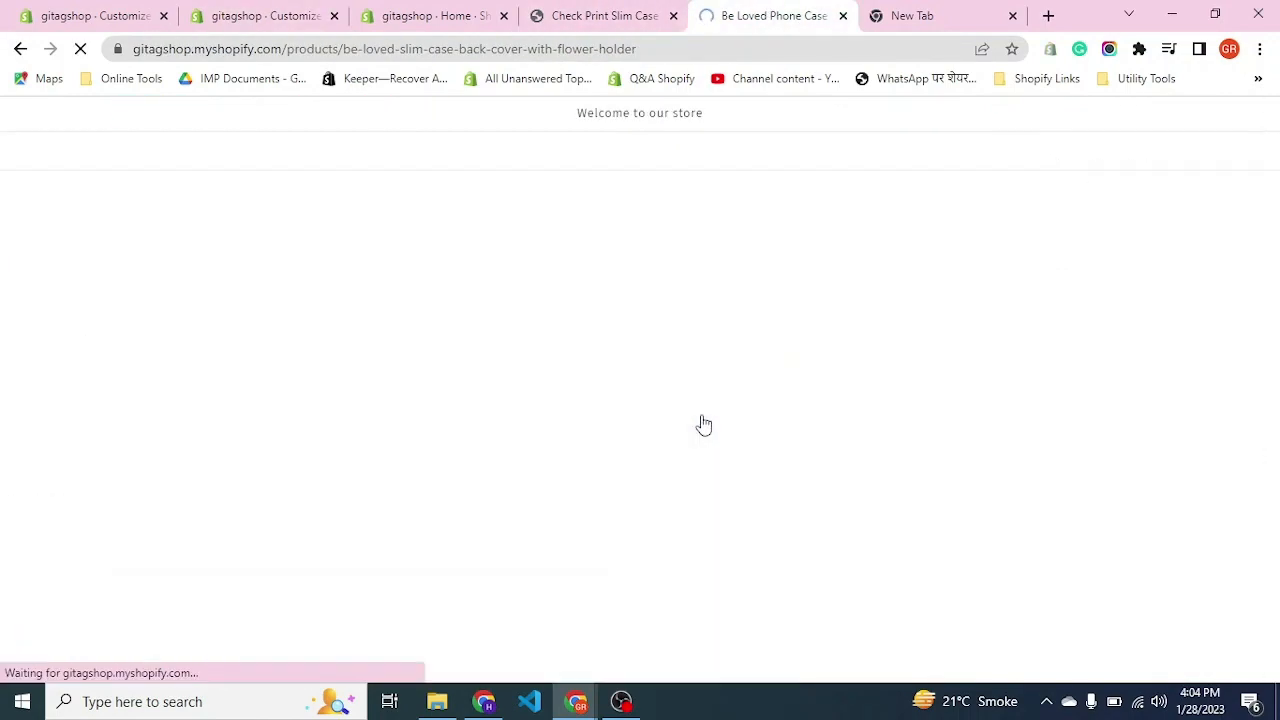
{"action": "scroll", "coordinate": [704, 425], "scroll_direction": "down", "scroll_amount": 6}
{"action": "scroll", "coordinate": [704, 425], "scroll_direction": "up", "scroll_amount": 3}
{"action": "scroll", "coordinate": [704, 425], "scroll_direction": "down", "scroll_amount": 2}
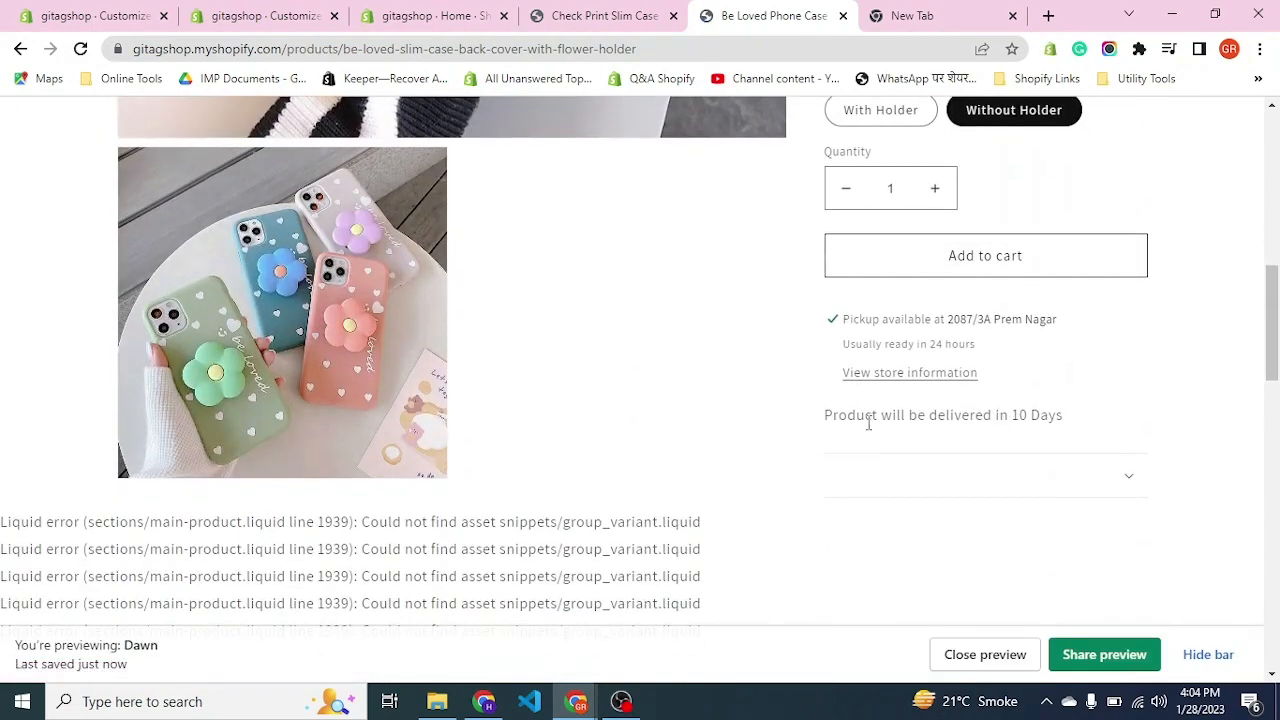
Examine the delivery text, and expand and collapse the row below it to inspect its heading and content
{"action": "left_click_drag", "start_coordinate": [857, 416], "coordinate": [953, 410]}
{"action": "triple_click", "coordinate": [955, 410]}
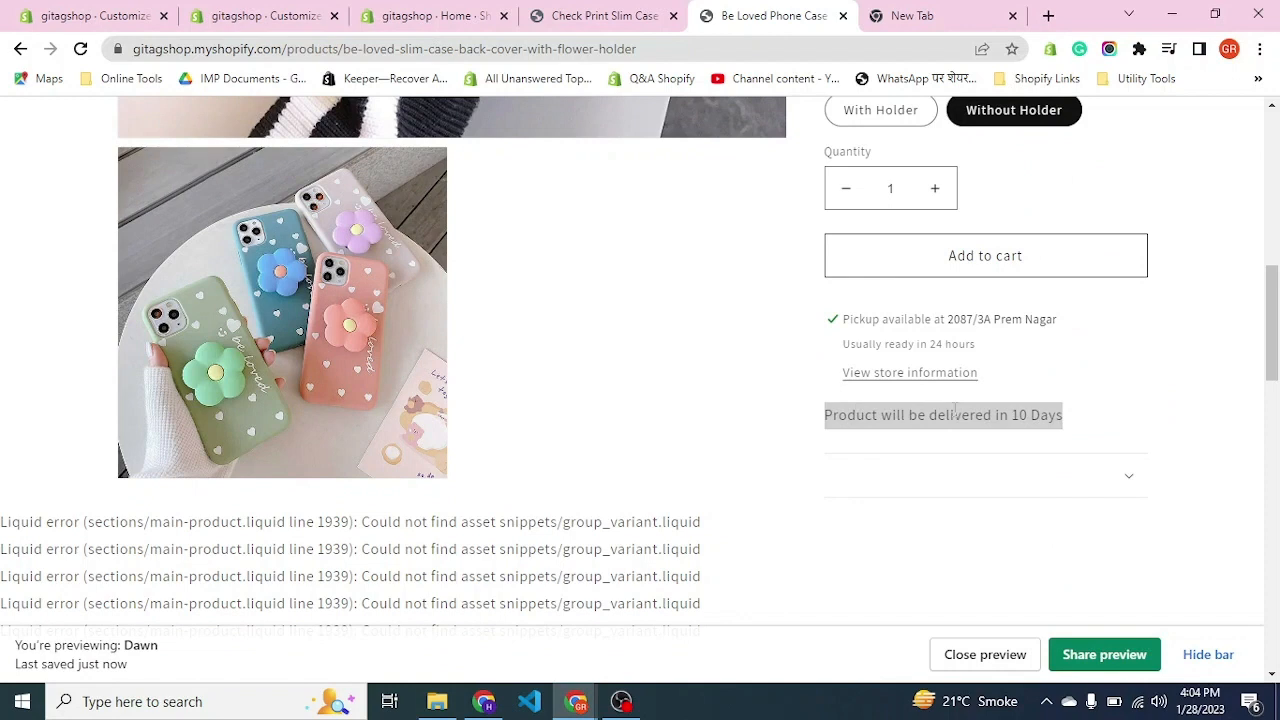
{"action": "double_click", "coordinate": [955, 410]}
{"action": "left_click", "coordinate": [955, 410]}
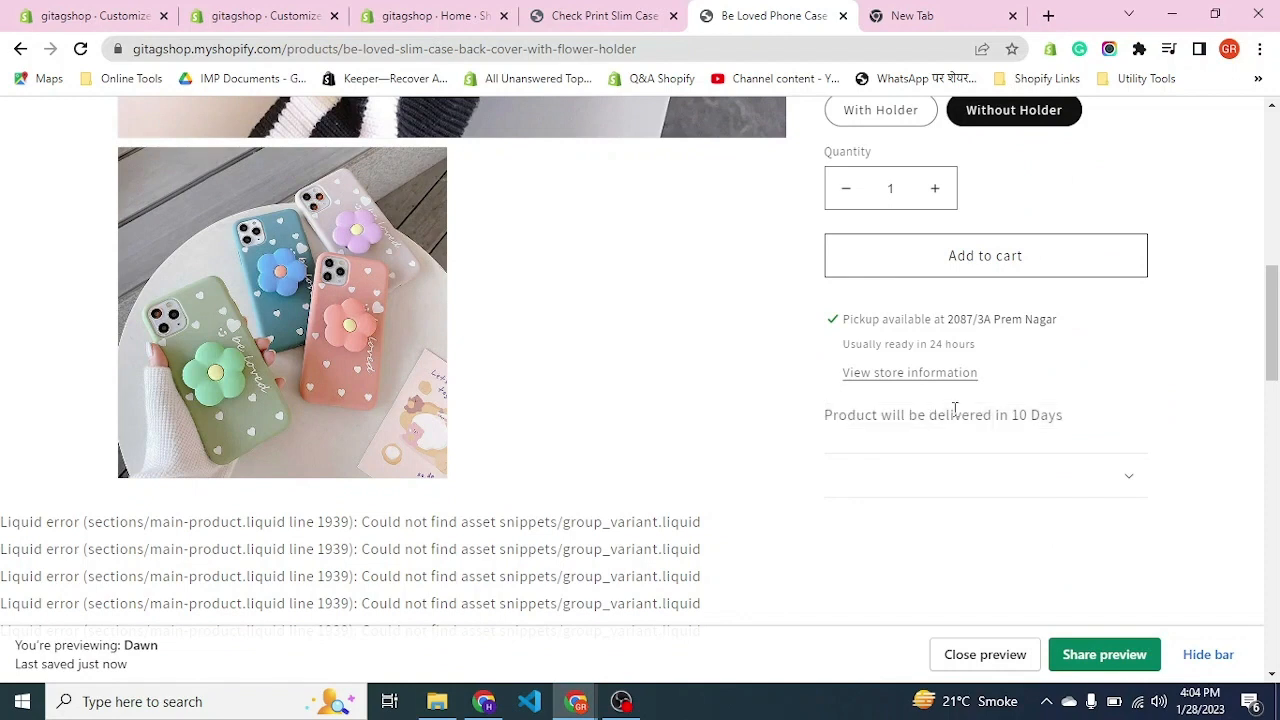
{"action": "left_click", "coordinate": [1025, 471]}
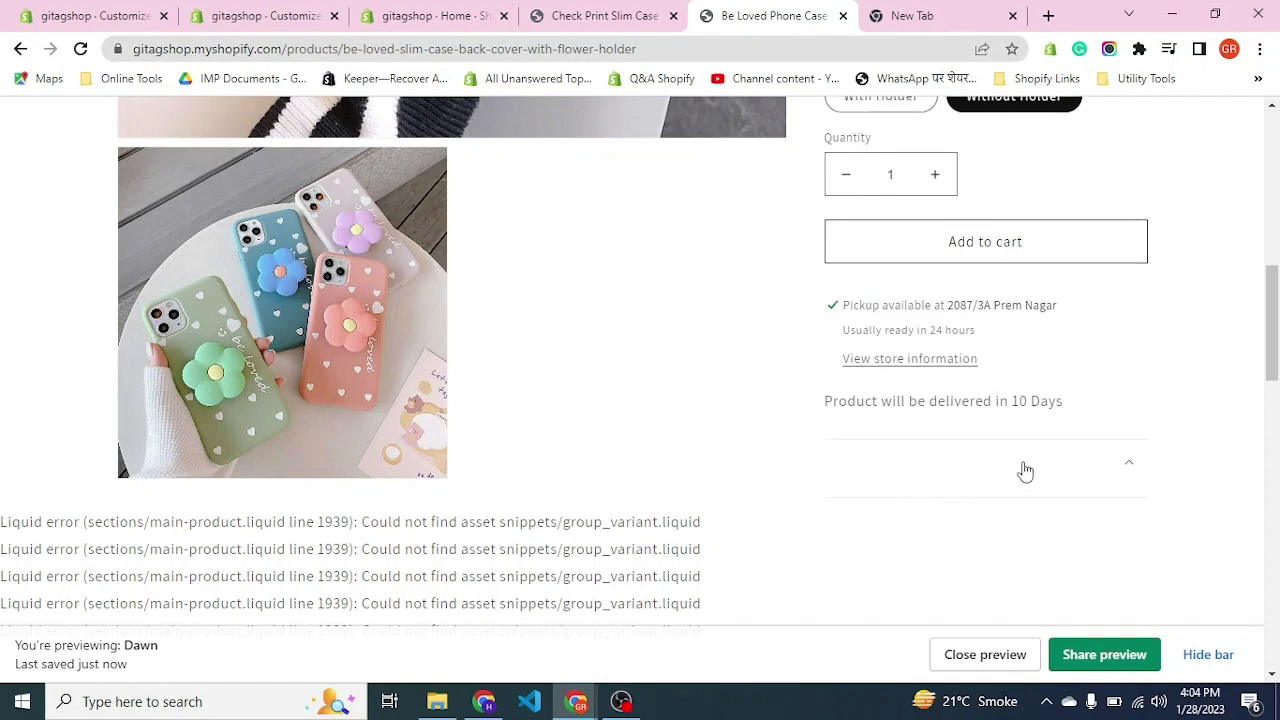
{"action": "left_click", "coordinate": [1025, 471]}
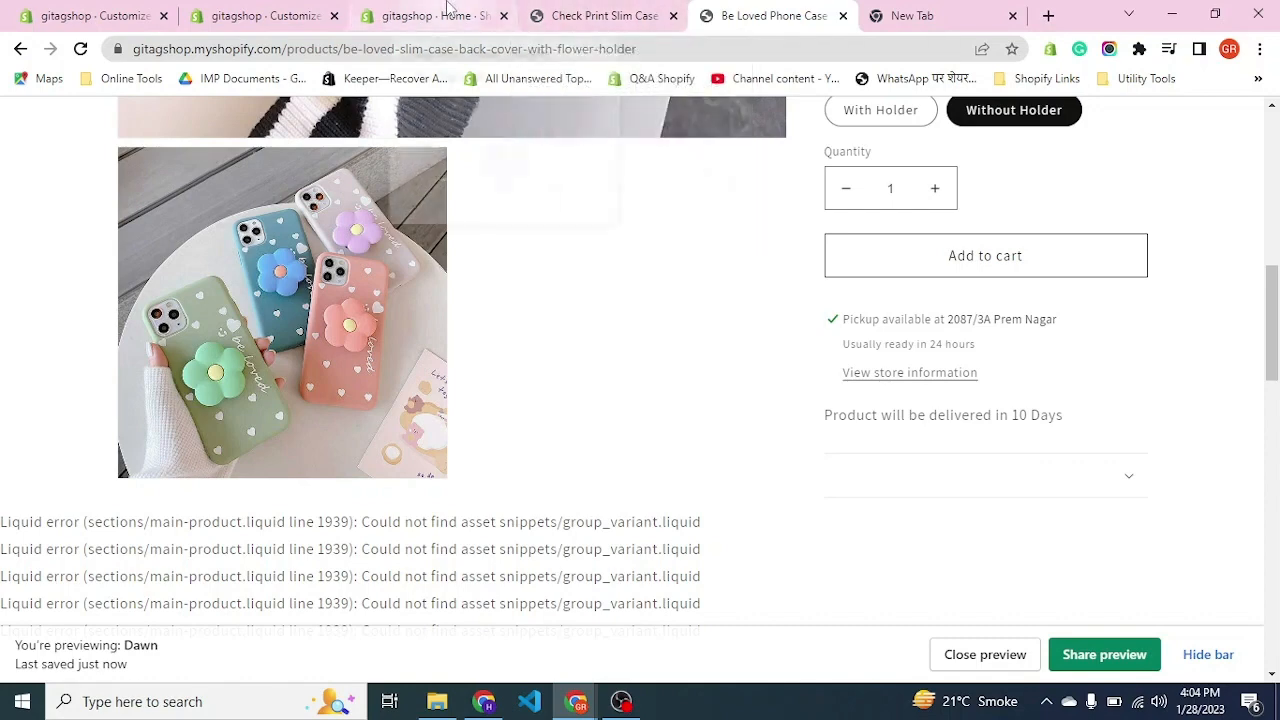
In the admin, open the Be Loved Phone Case Cover With Flower Holder product and set its apperal_desc metafield to "Made of Lenin cotton"
{"action": "left_click", "coordinate": [447, 8]}
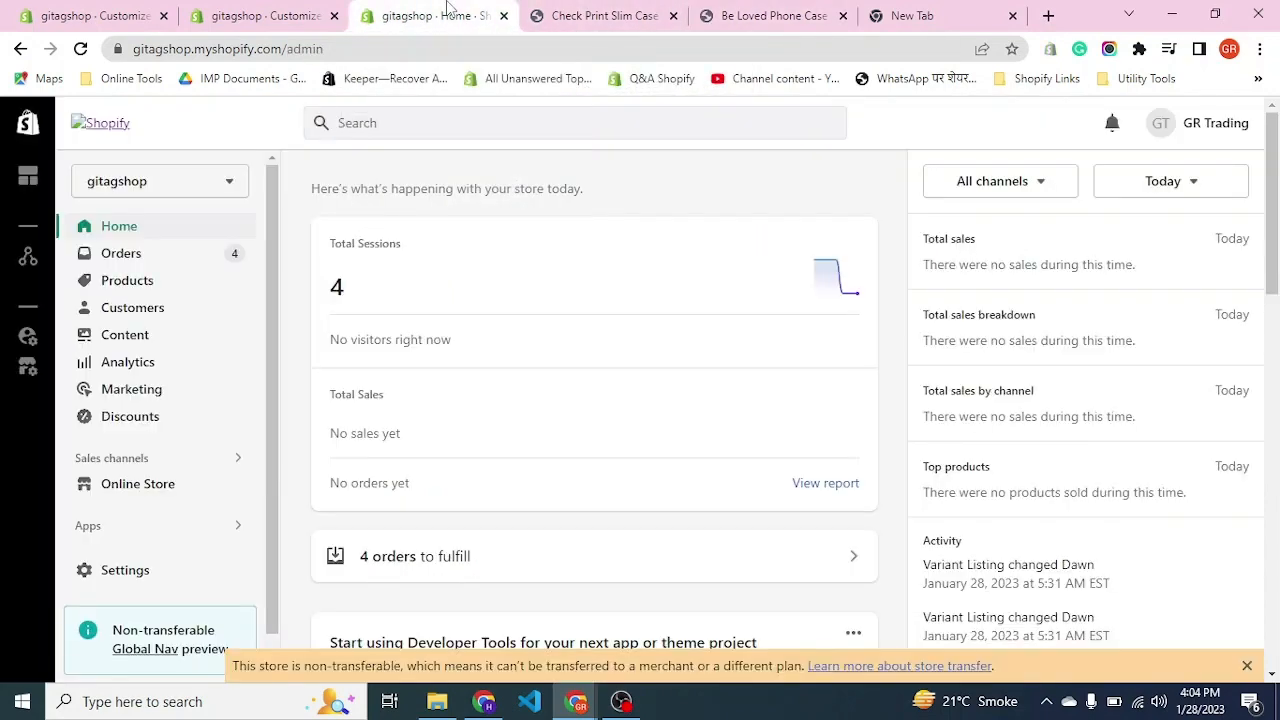
{"action": "left_click", "coordinate": [147, 278]}
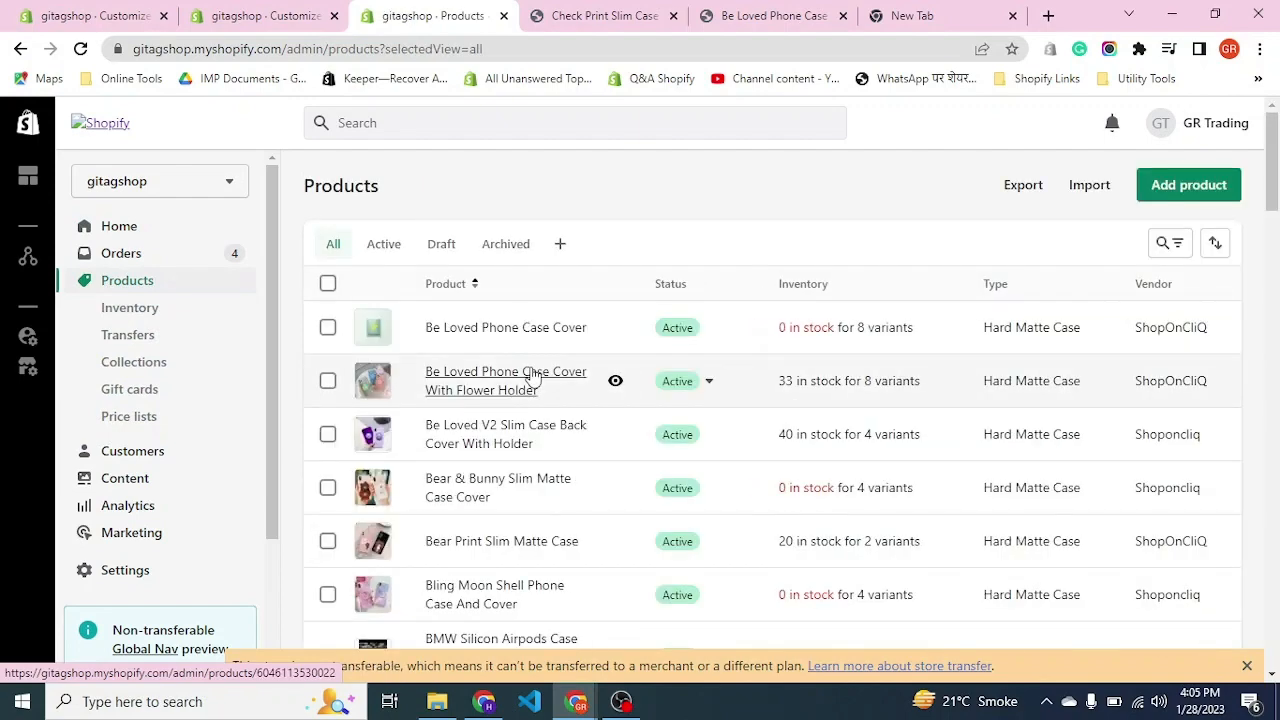
{"action": "left_click", "coordinate": [531, 374]}
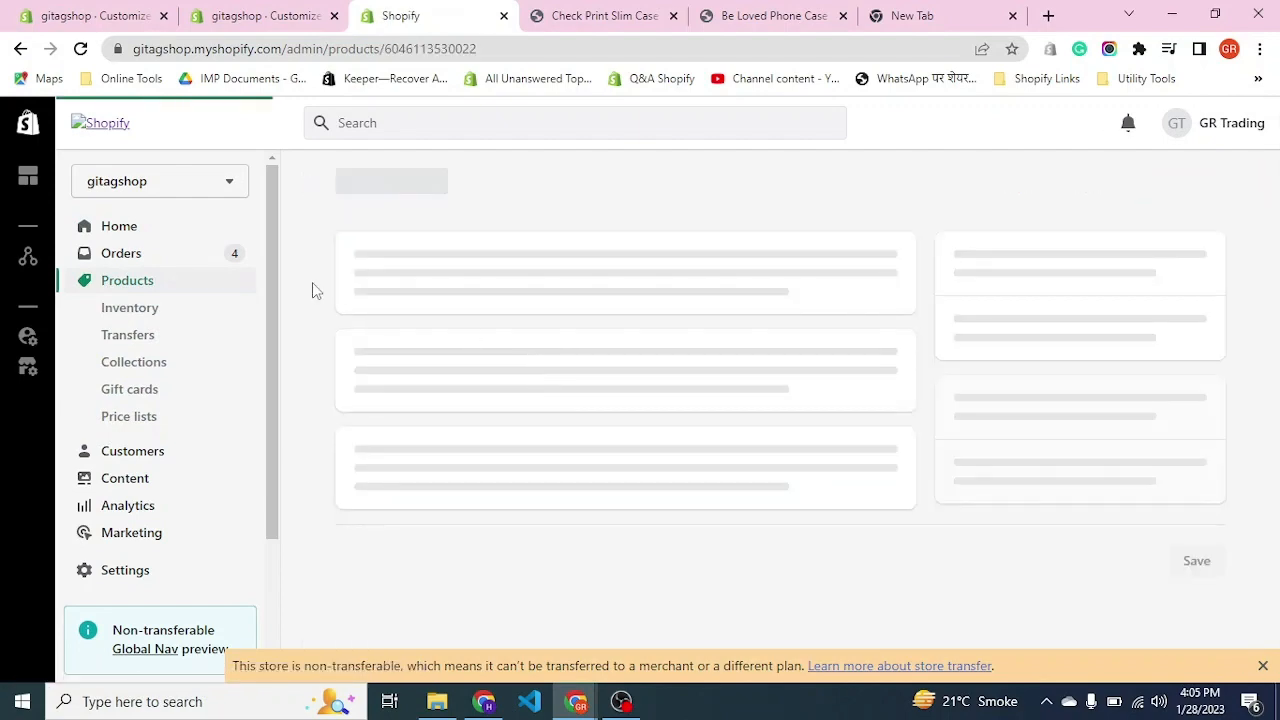
{"action": "scroll", "coordinate": [297, 380], "scroll_direction": "down", "scroll_amount": 10}
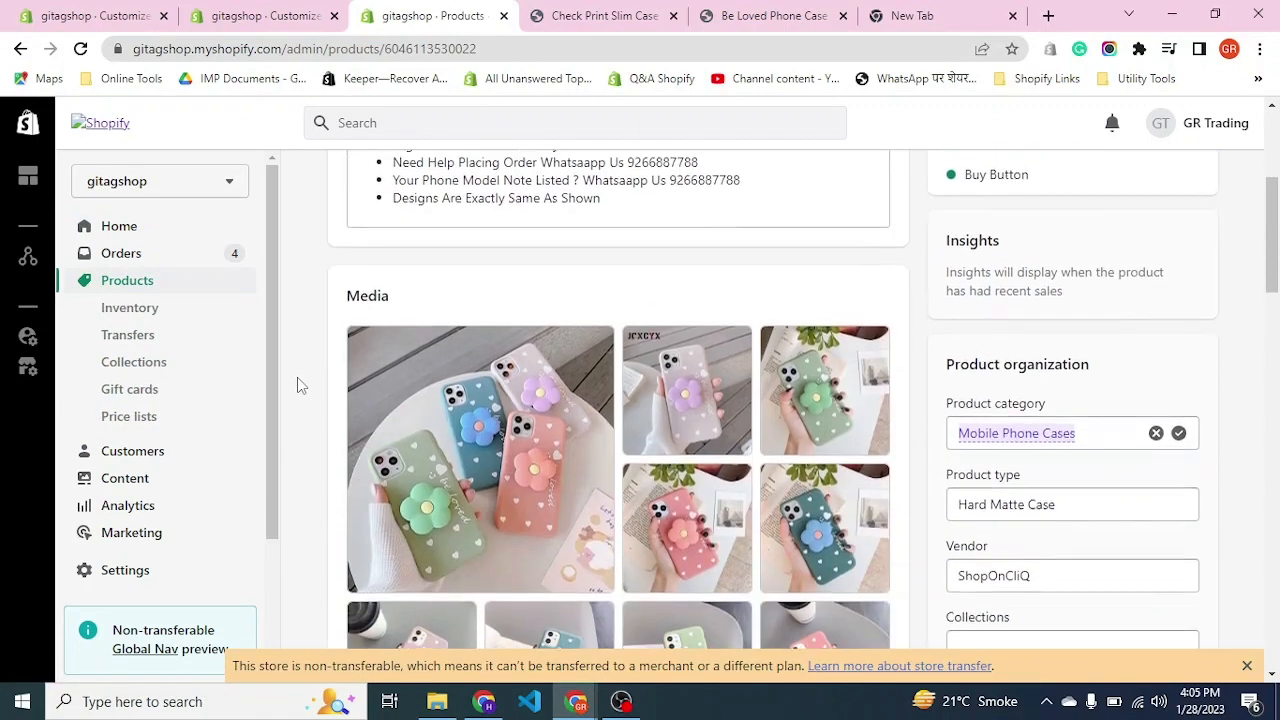
{"action": "scroll", "coordinate": [297, 377], "scroll_direction": "down", "scroll_amount": 15}
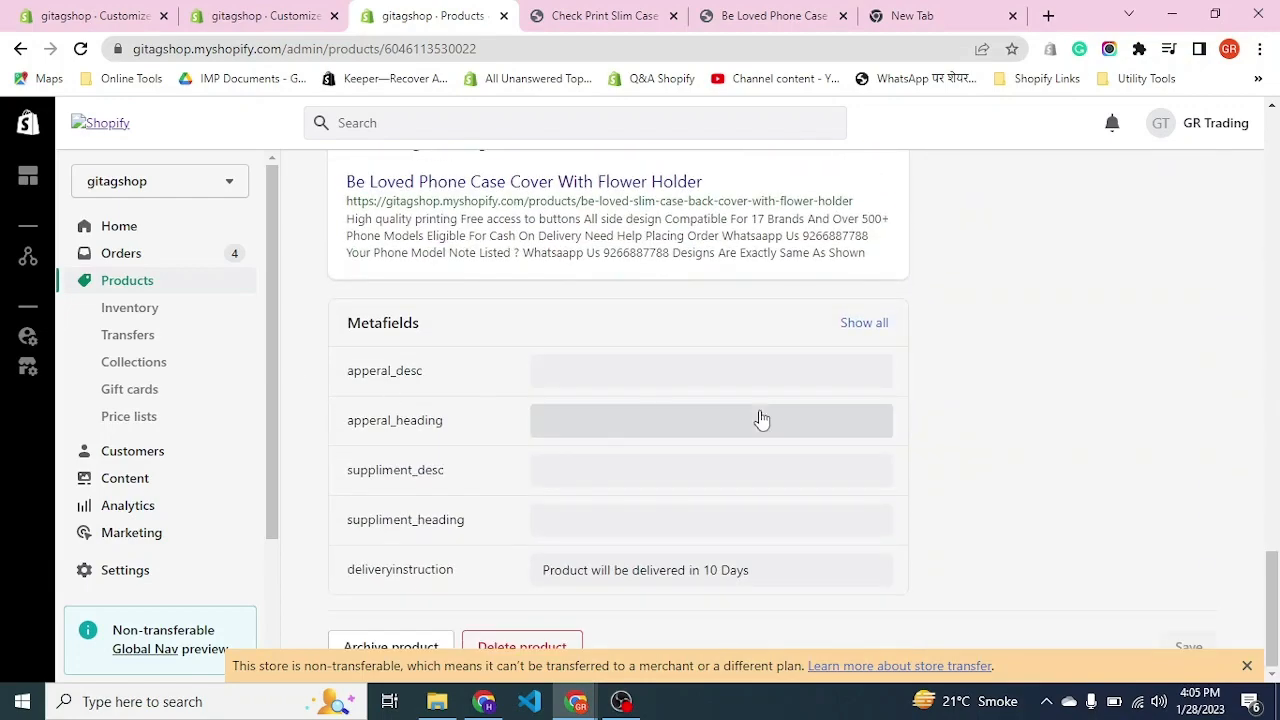
{"action": "left_click", "coordinate": [689, 376]}
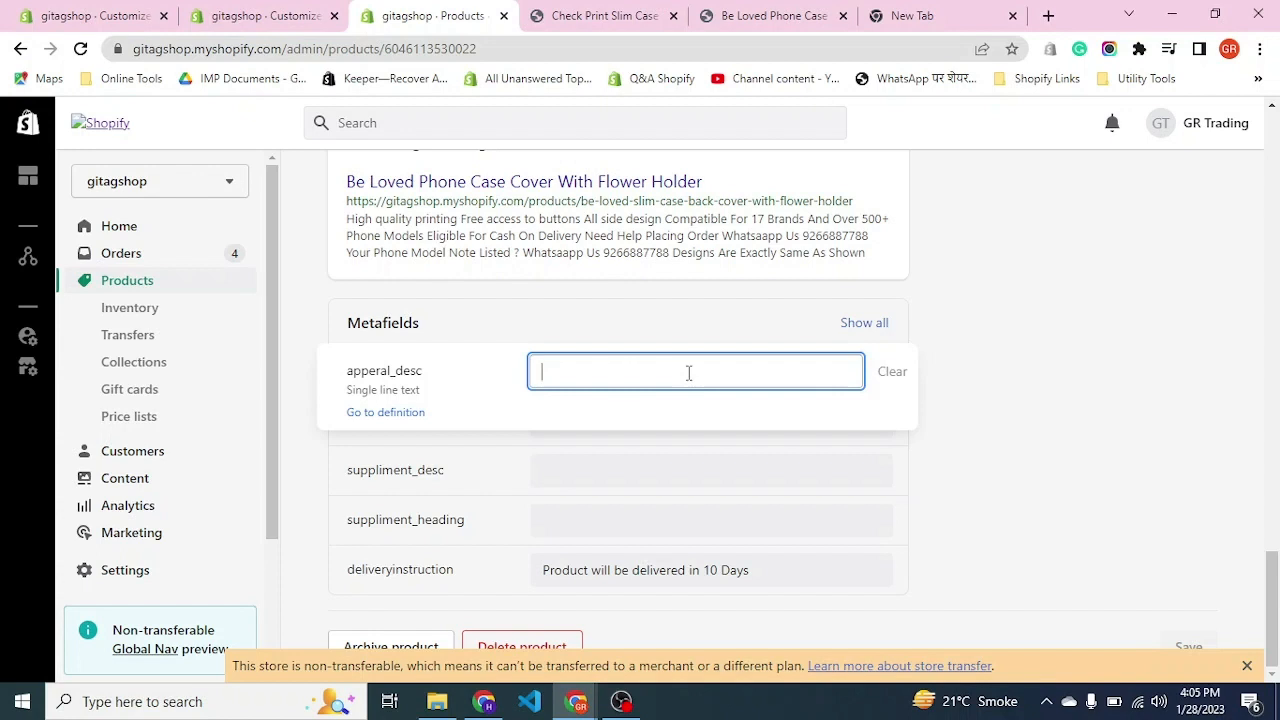
{"action": "type", "text": "Made of Lenin cotton"}
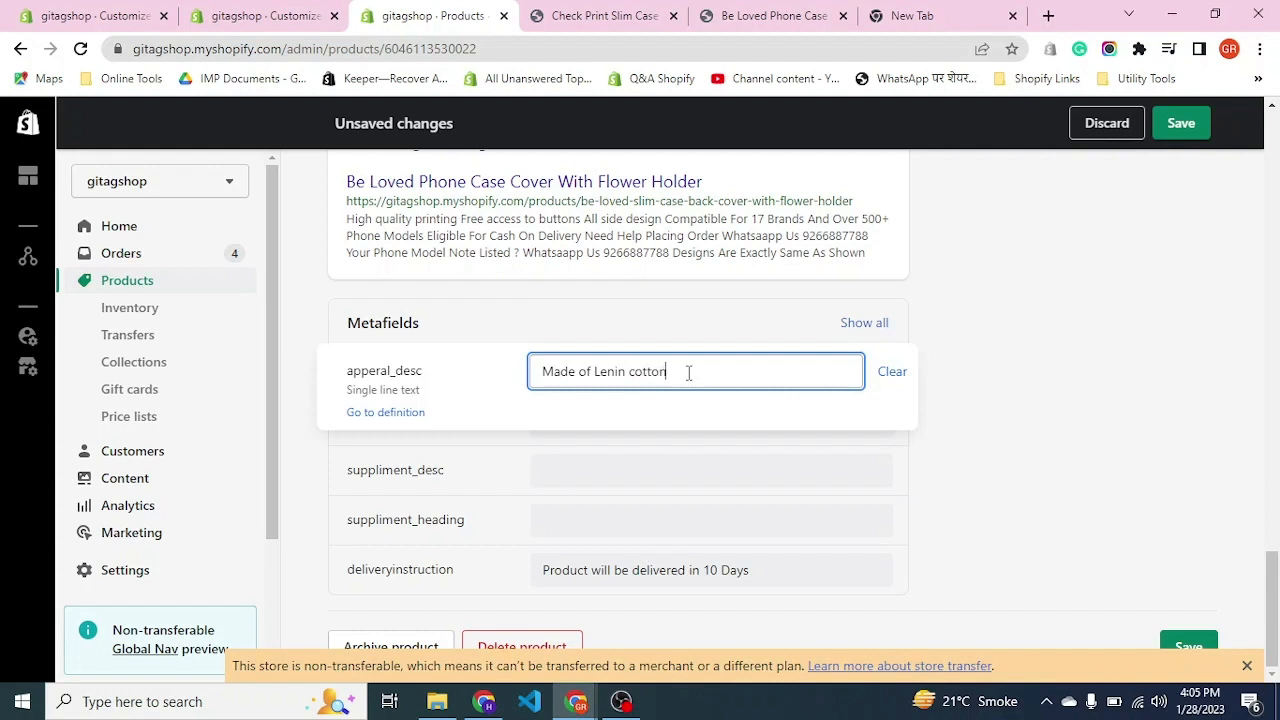
{"action": "left_click", "coordinate": [1016, 394]}
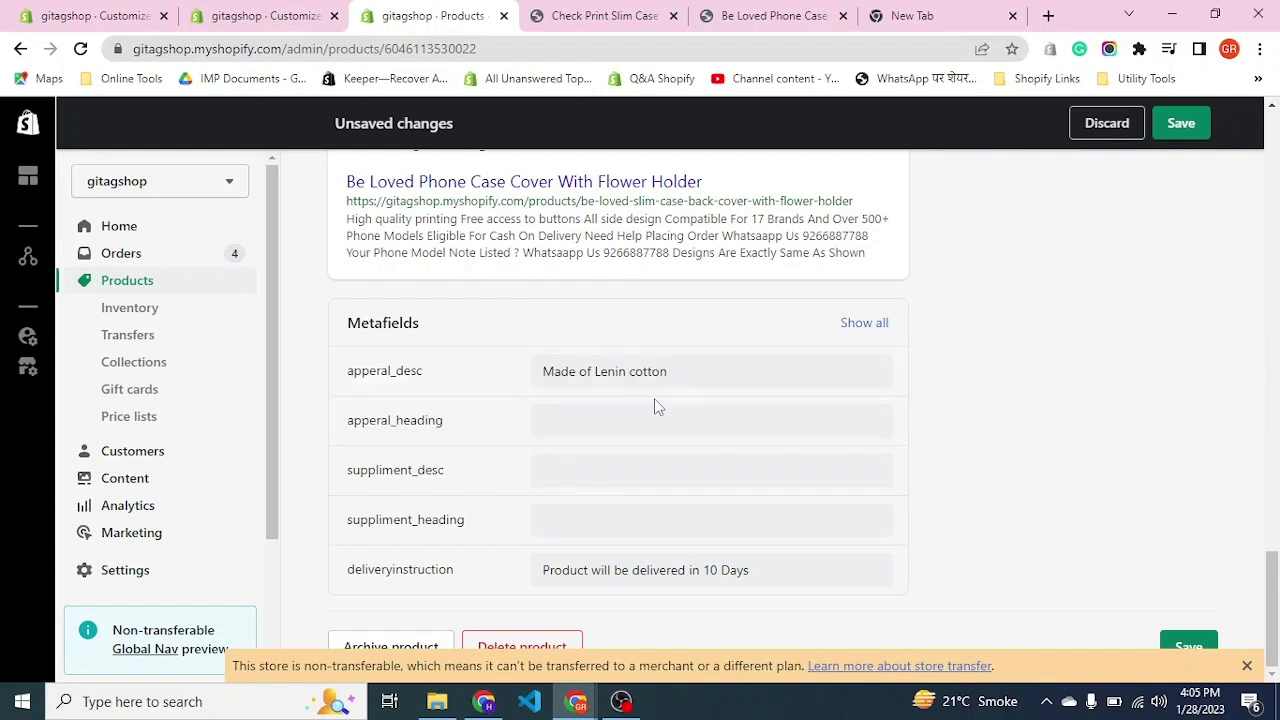
Set the product's apperal_heading metafield to "Material", save the product and review its metafield values
{"action": "left_click", "coordinate": [661, 421]}
{"action": "type", "text": "M"}
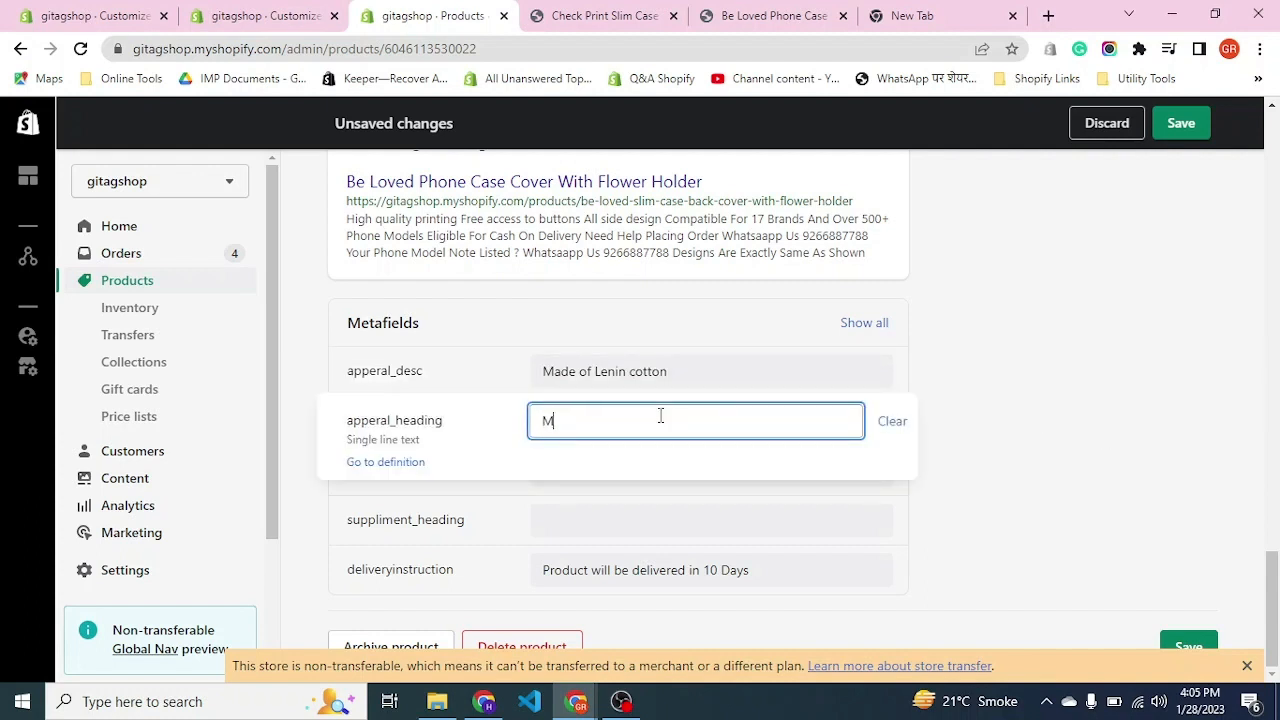
{"action": "type", "text": "aterial"}
{"action": "left_click", "coordinate": [1162, 133]}
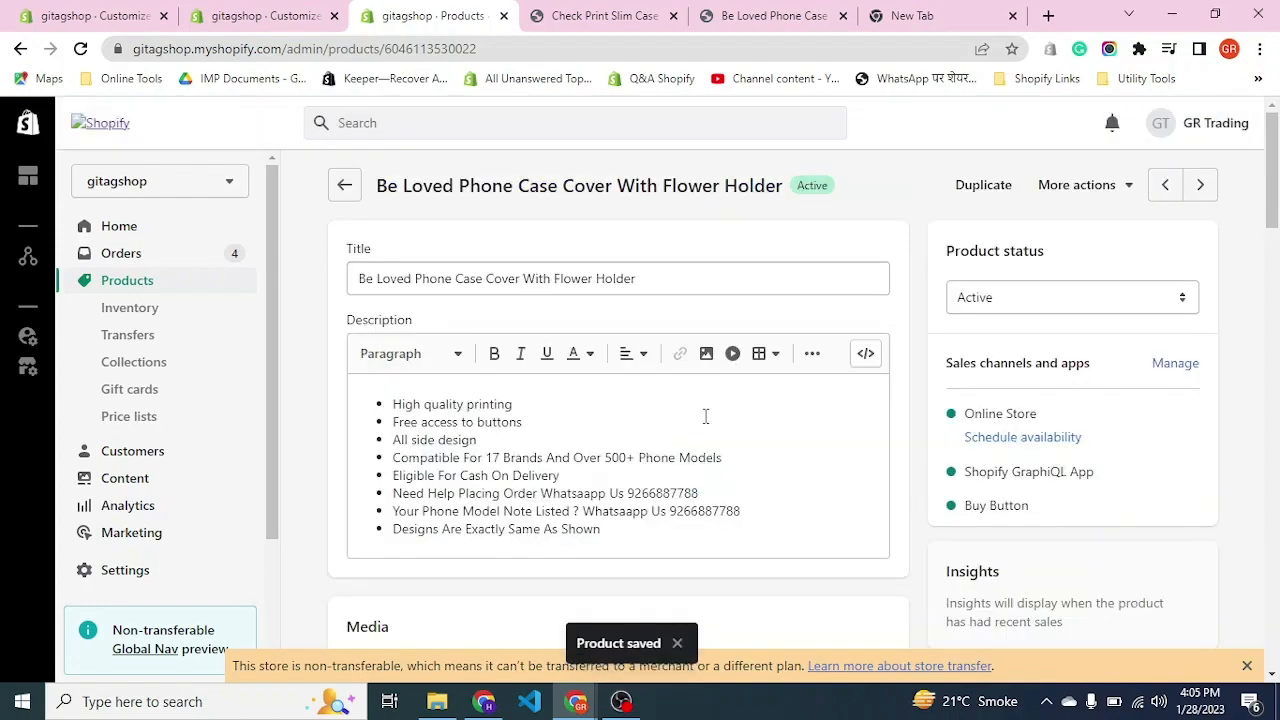
{"action": "scroll", "coordinate": [704, 418], "scroll_direction": "down", "scroll_amount": 12}
{"action": "scroll", "coordinate": [705, 425], "scroll_direction": "down", "scroll_amount": 10}
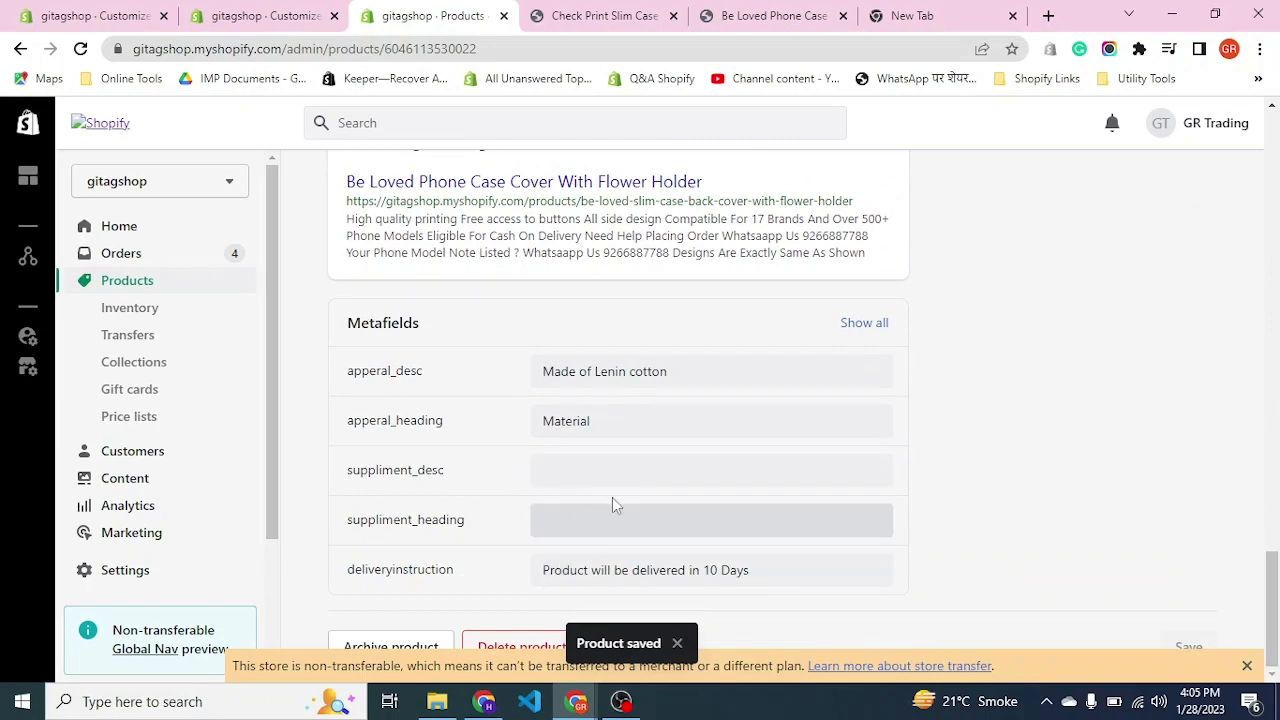
Reload the flower holder product's storefront page to check its collapsible row, and look over the product record in the admin
{"action": "left_click", "coordinate": [772, 16]}
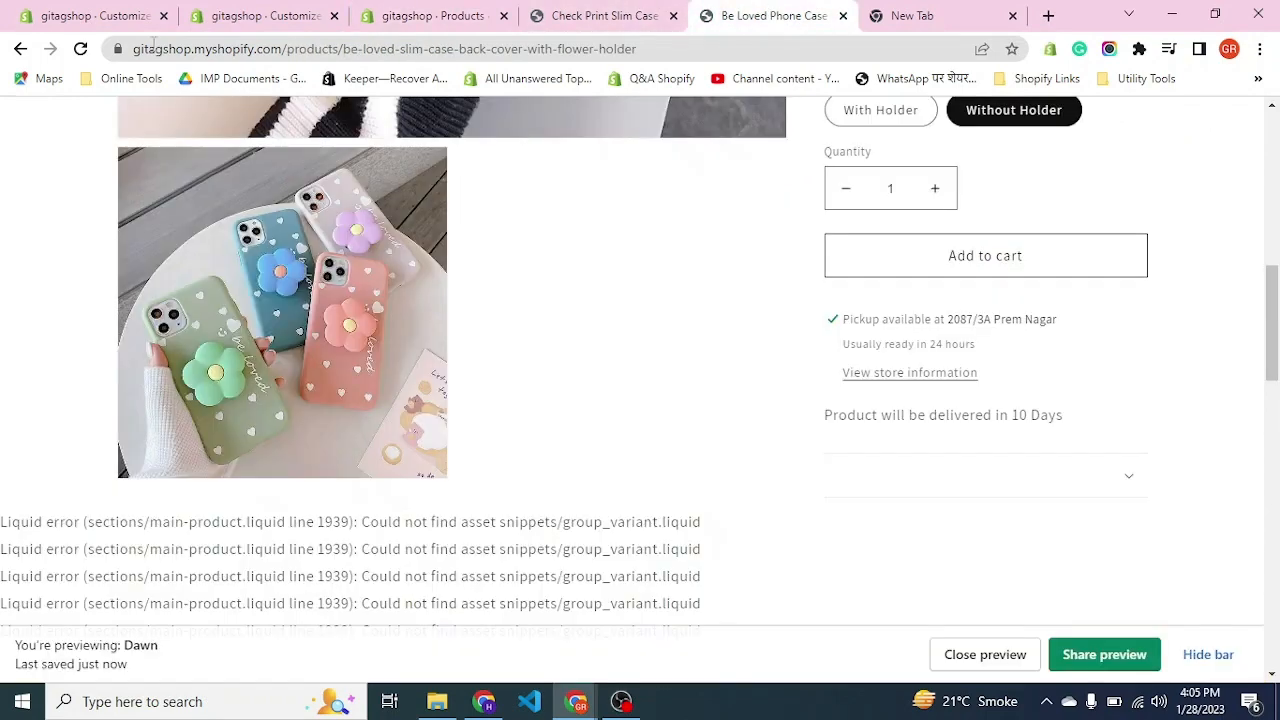
{"action": "left_click", "coordinate": [80, 49]}
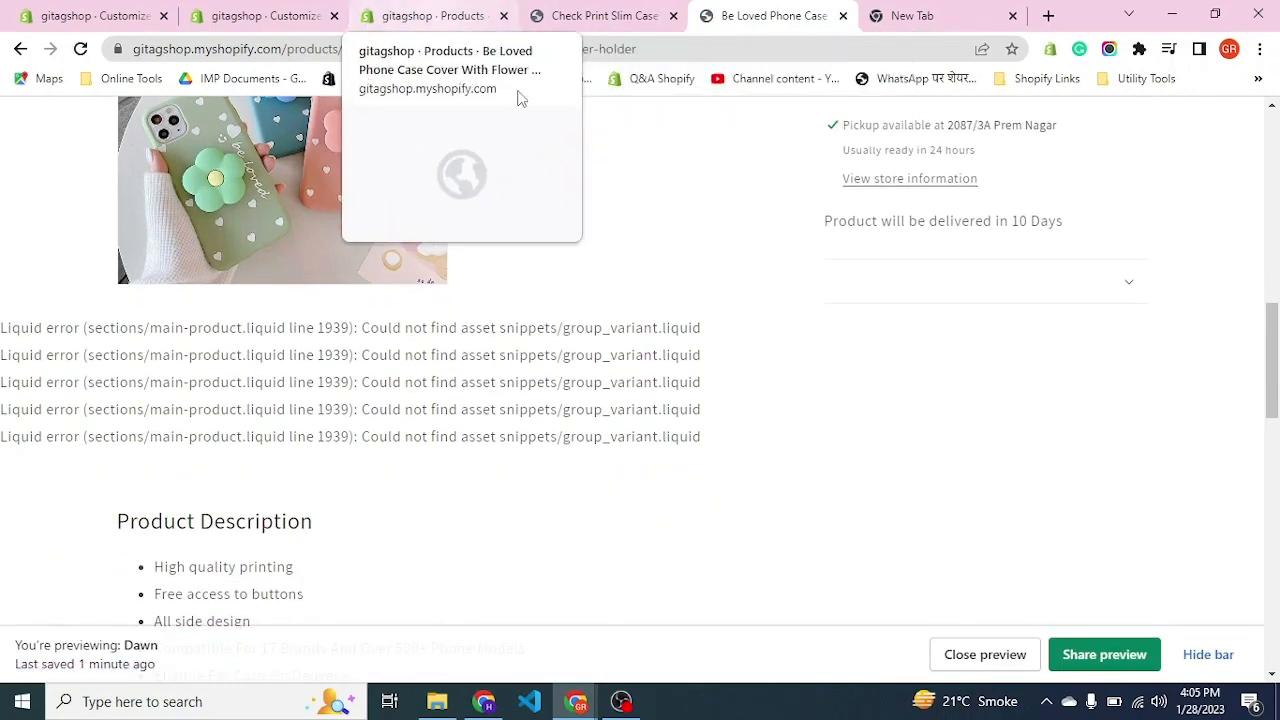
{"action": "left_click", "coordinate": [484, 10]}
{"action": "scroll", "coordinate": [440, 350], "scroll_direction": "up", "scroll_amount": 4}
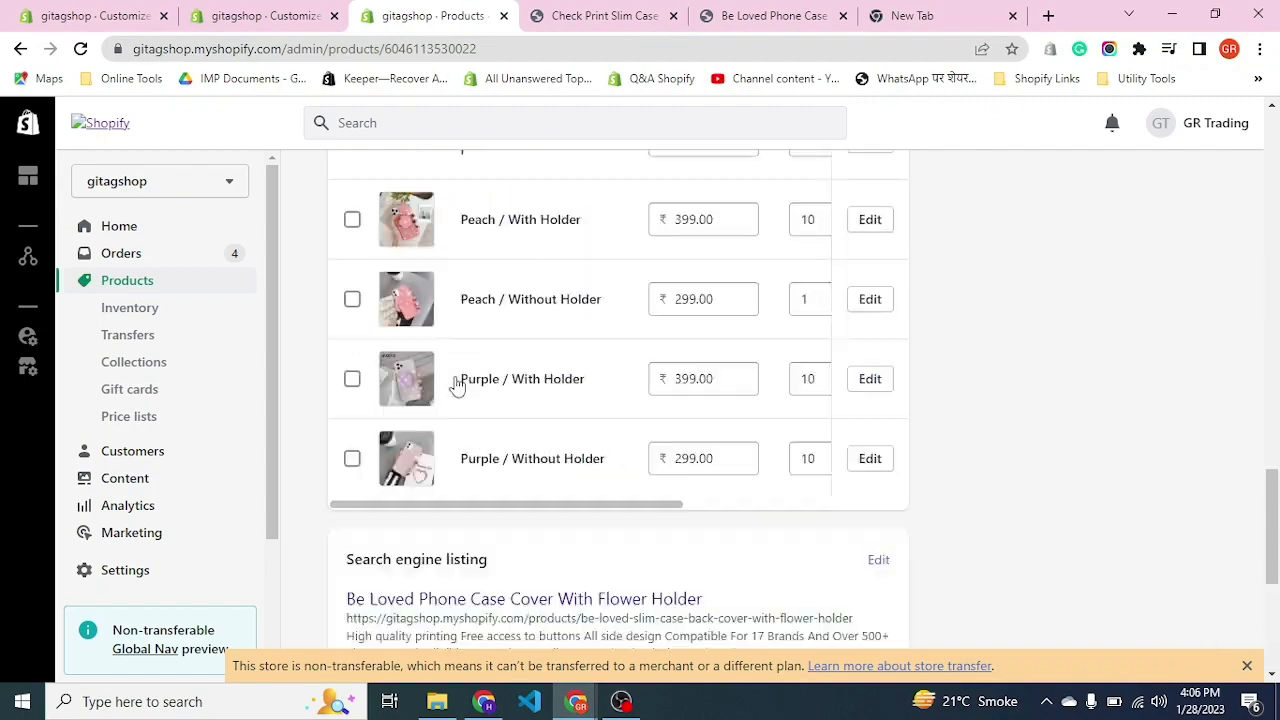
{"action": "scroll", "coordinate": [456, 385], "scroll_direction": "up", "scroll_amount": 15}
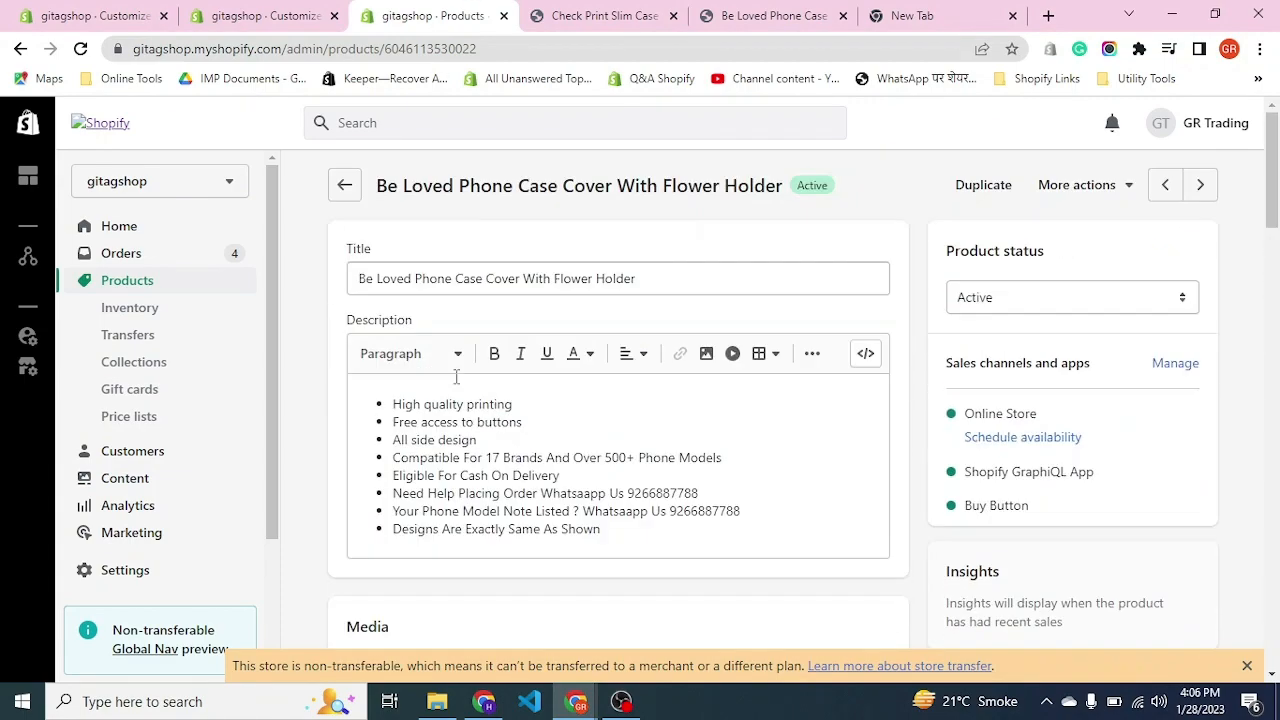
Refresh the flower holder storefront page again and expand its Material row to read the description
{"action": "left_click", "coordinate": [780, 12]}
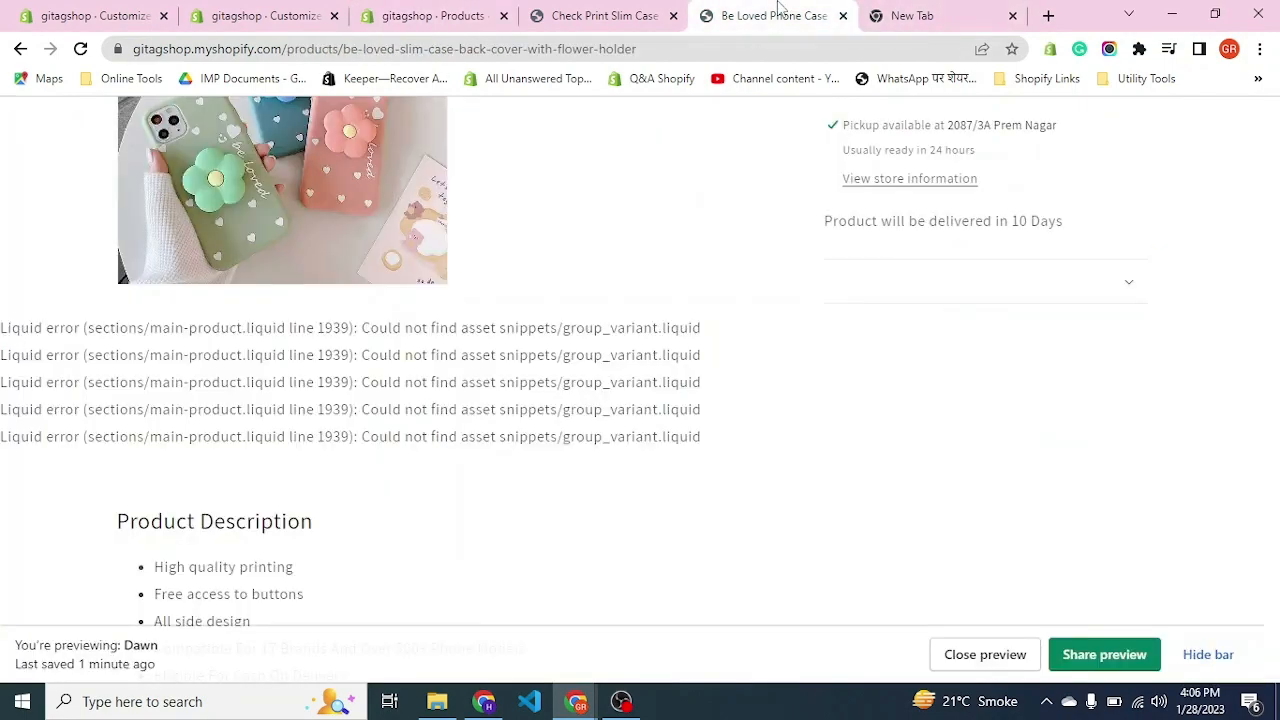
{"action": "key", "text": "ctrl+r"}
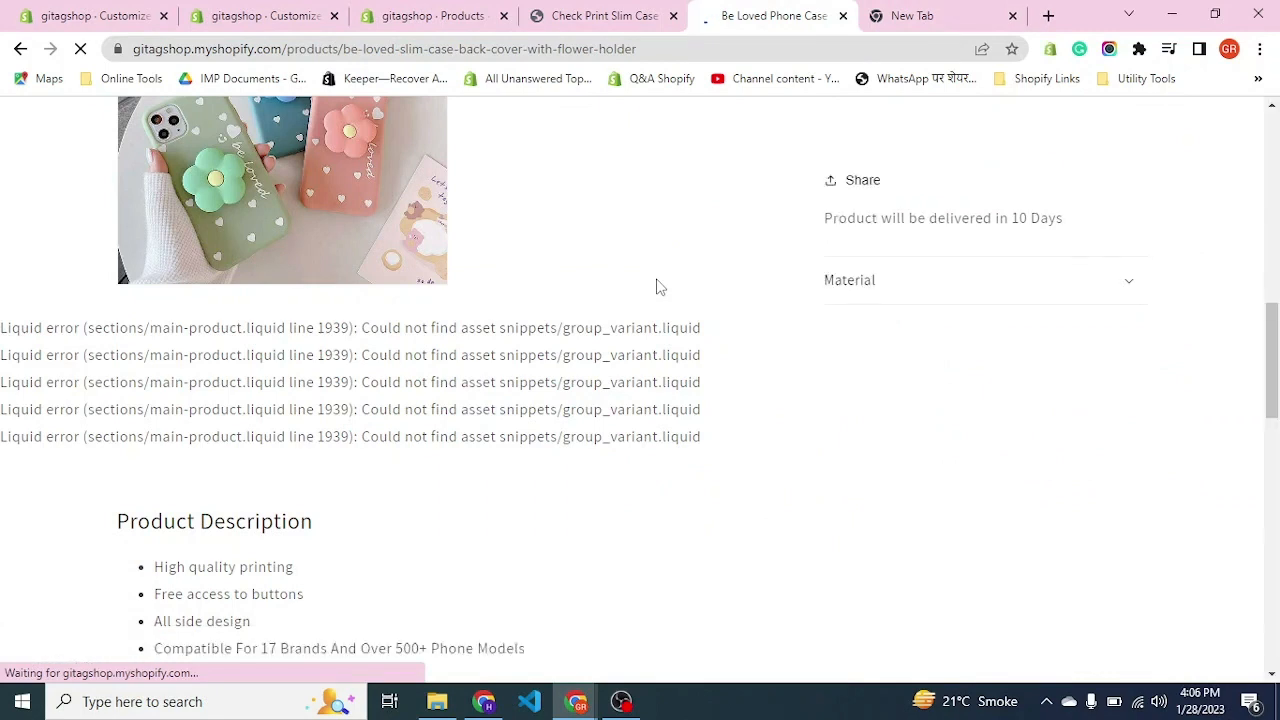
{"action": "left_click", "coordinate": [1127, 298]}
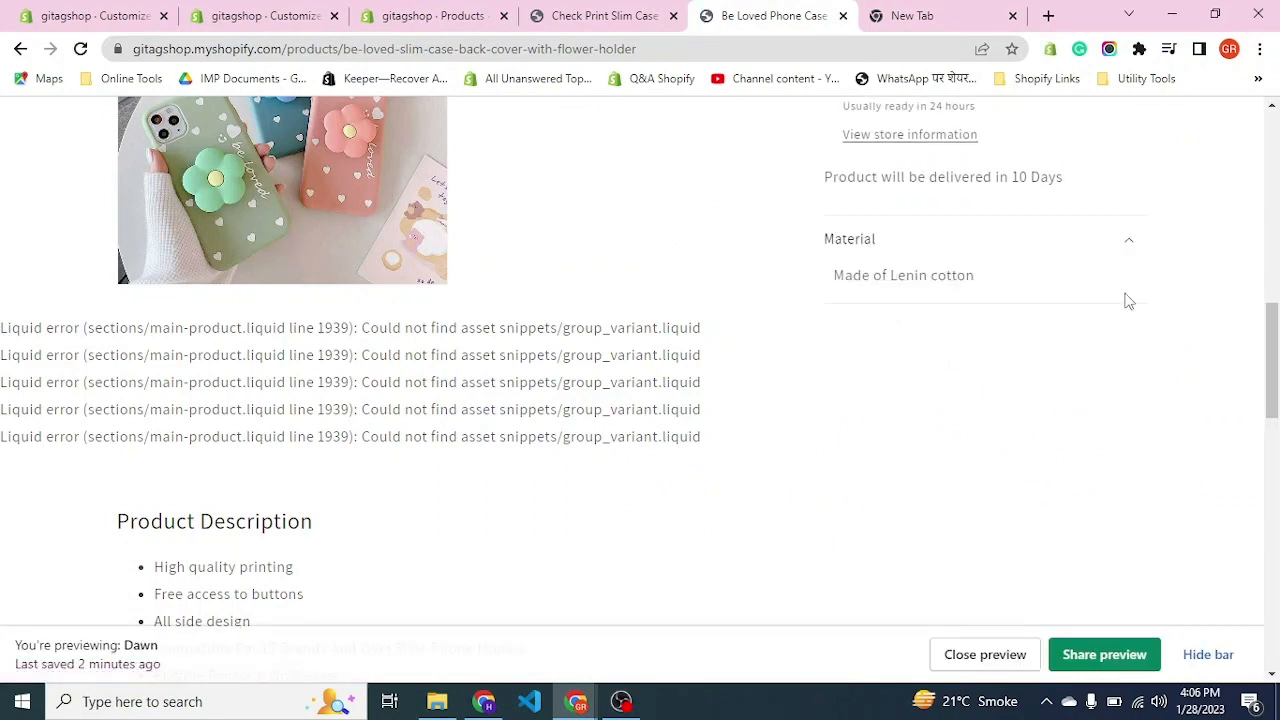
{"action": "left_click_drag", "start_coordinate": [852, 278], "coordinate": [1057, 283]}
{"action": "left_click", "coordinate": [1057, 283]}
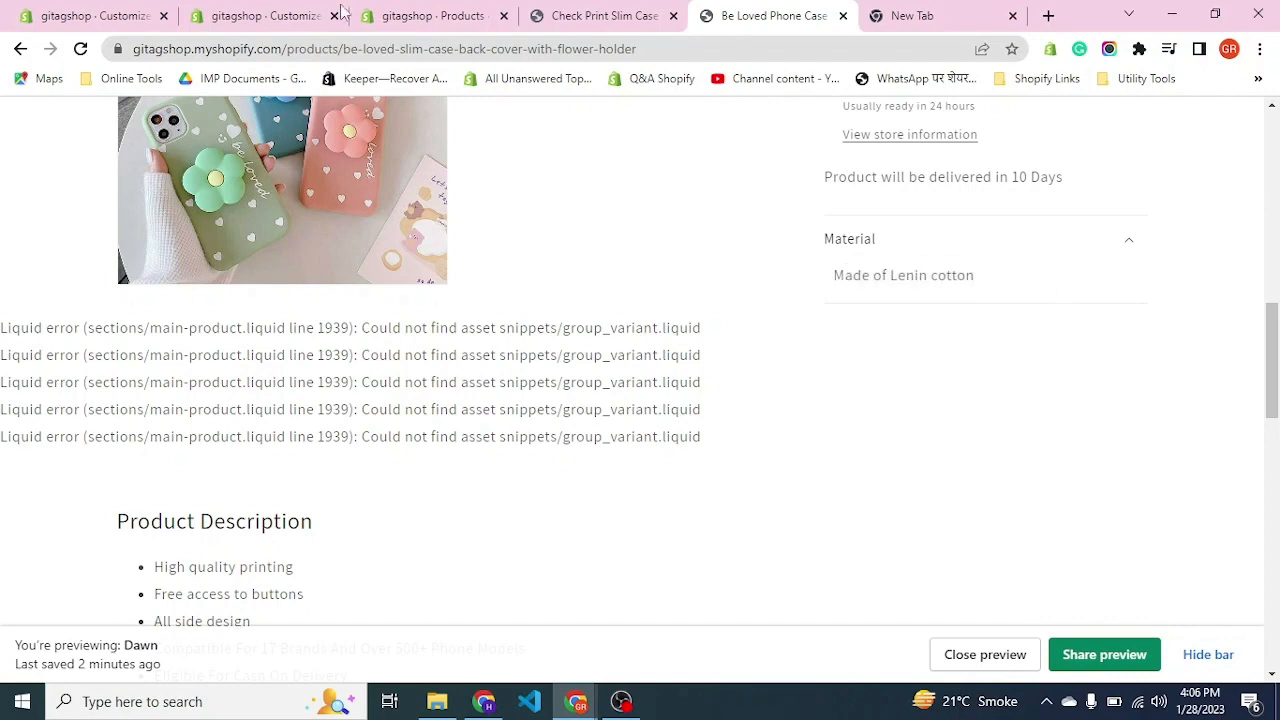
Recheck the Material row on the freshly reloaded flower holder storefront page by expanding and collapsing it
{"action": "left_click", "coordinate": [413, 13]}
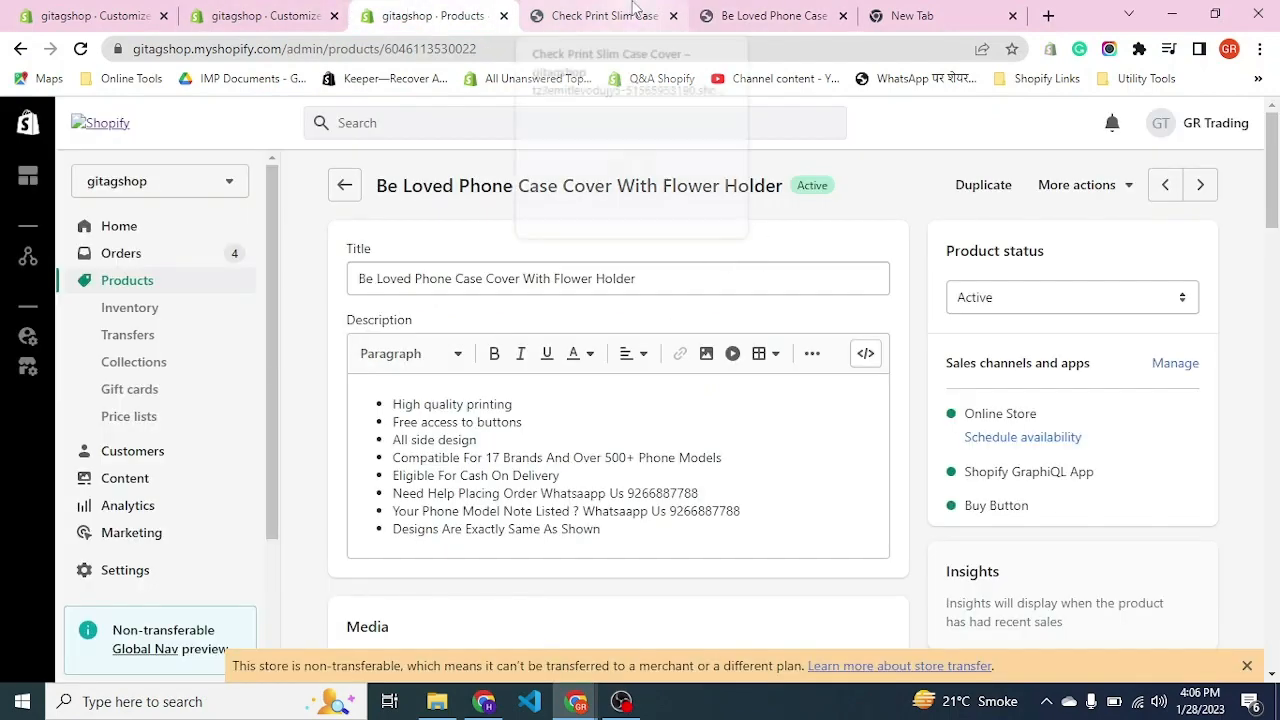
{"action": "left_click", "coordinate": [770, 15]}
{"action": "scroll", "coordinate": [805, 312], "scroll_direction": "up", "scroll_amount": 2}
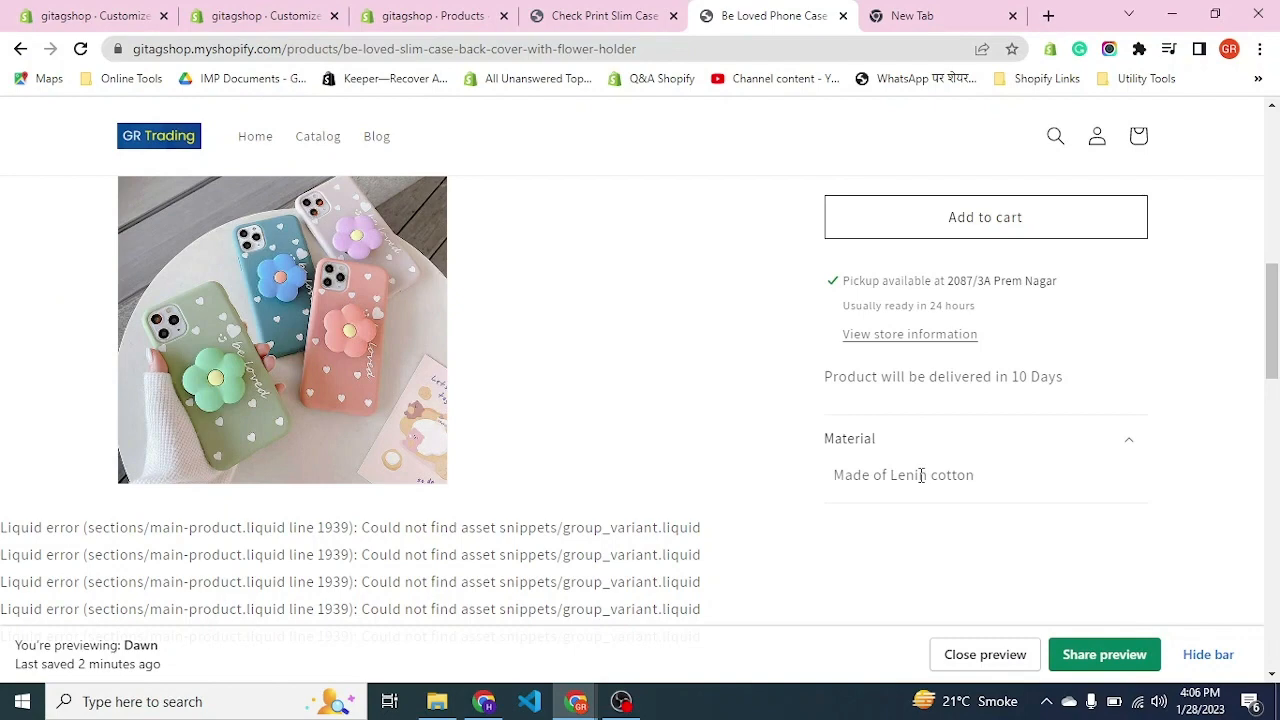
{"action": "key", "text": "F5"}
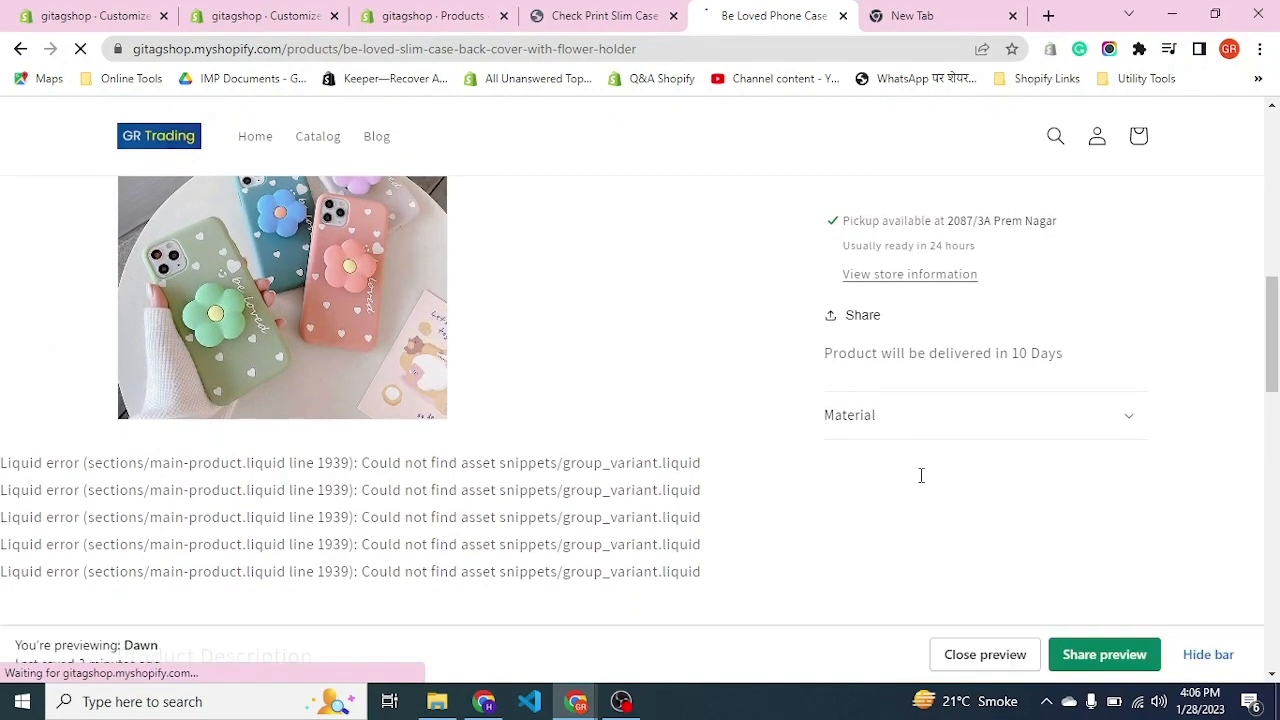
{"action": "left_click", "coordinate": [883, 494]}
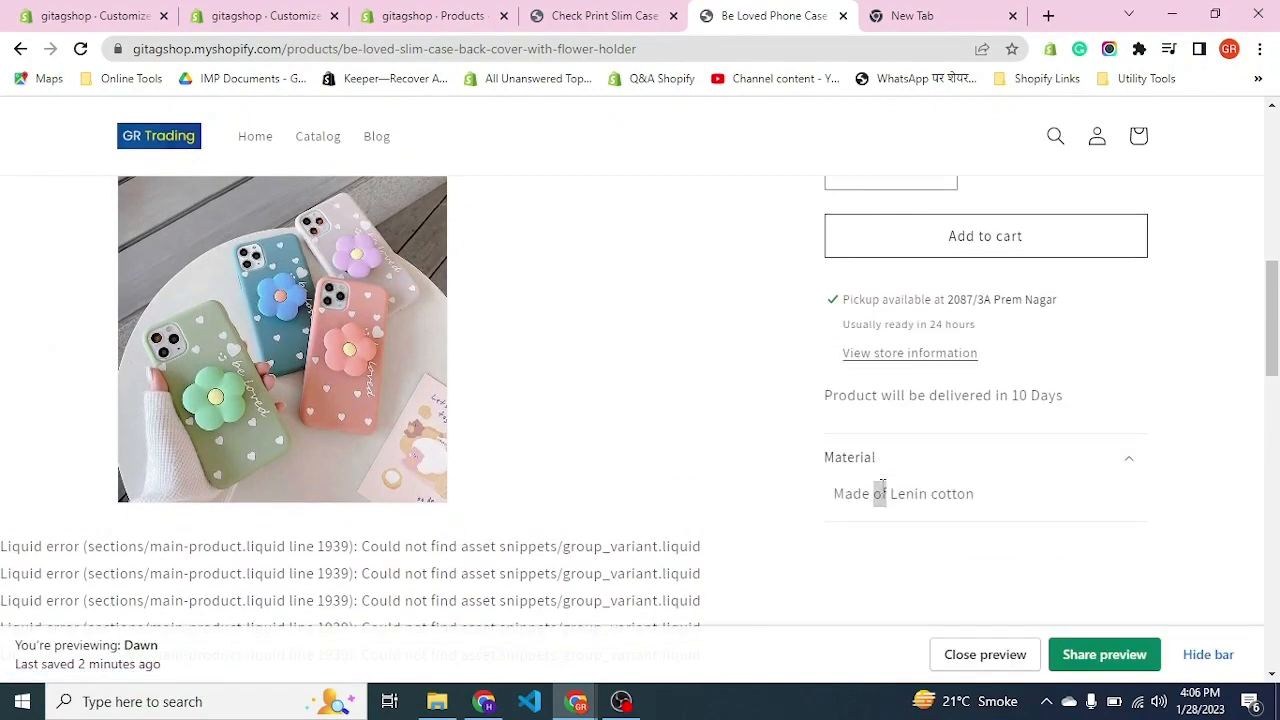
{"action": "left_click", "coordinate": [903, 476]}
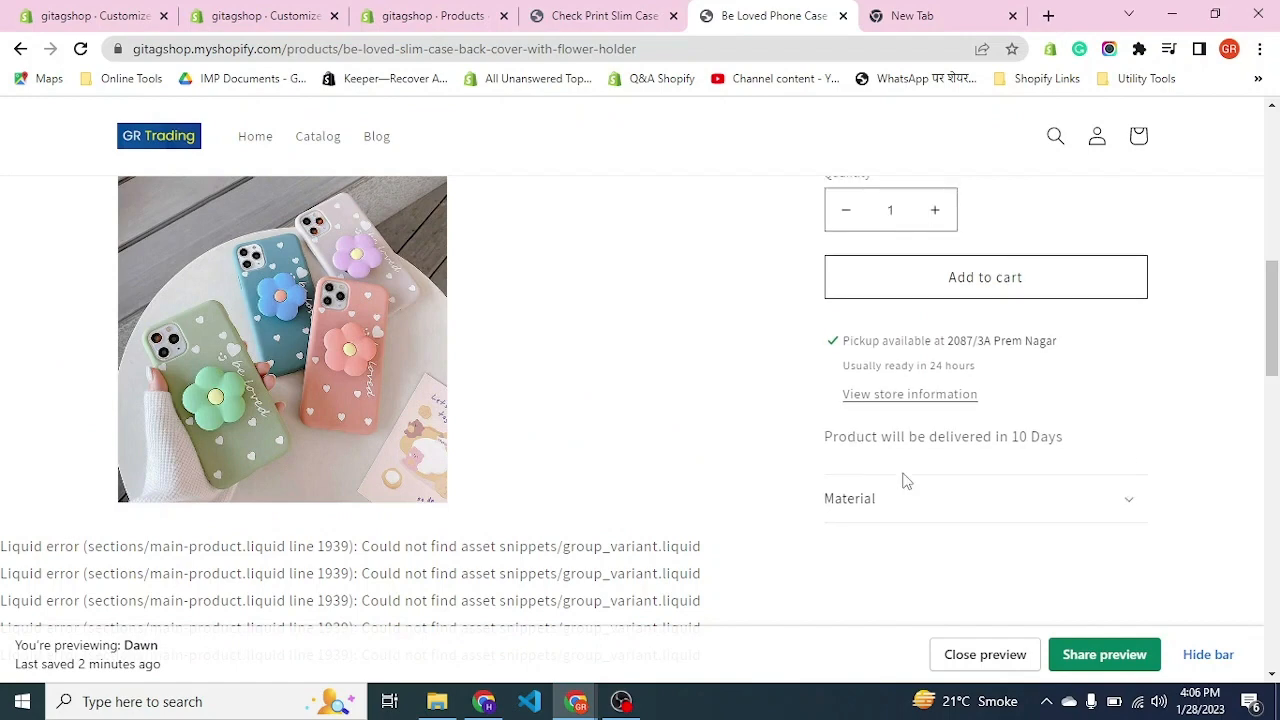
Return to the admin product list and open the Bear & Bunny Slim Matte Case Cover product
{"action": "left_click", "coordinate": [597, 10]}
{"action": "left_click", "coordinate": [430, 14]}
{"action": "left_click", "coordinate": [605, 16]}
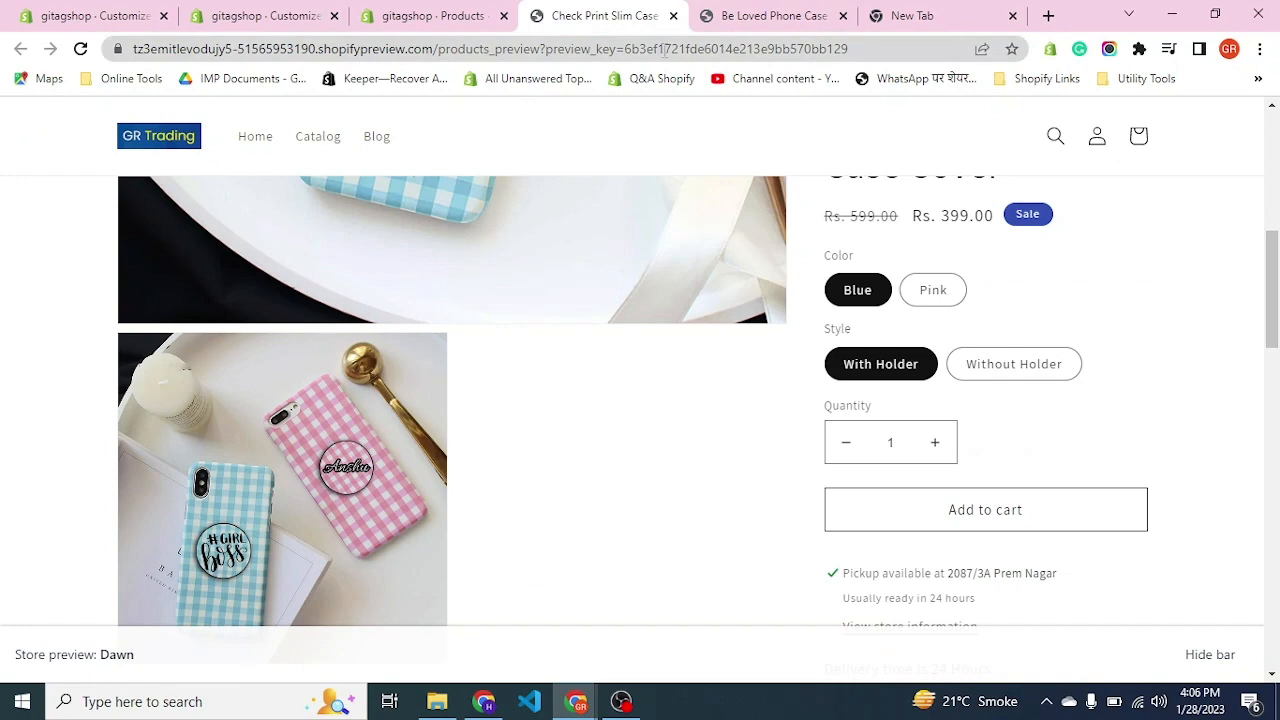
{"action": "left_click", "coordinate": [443, 18]}
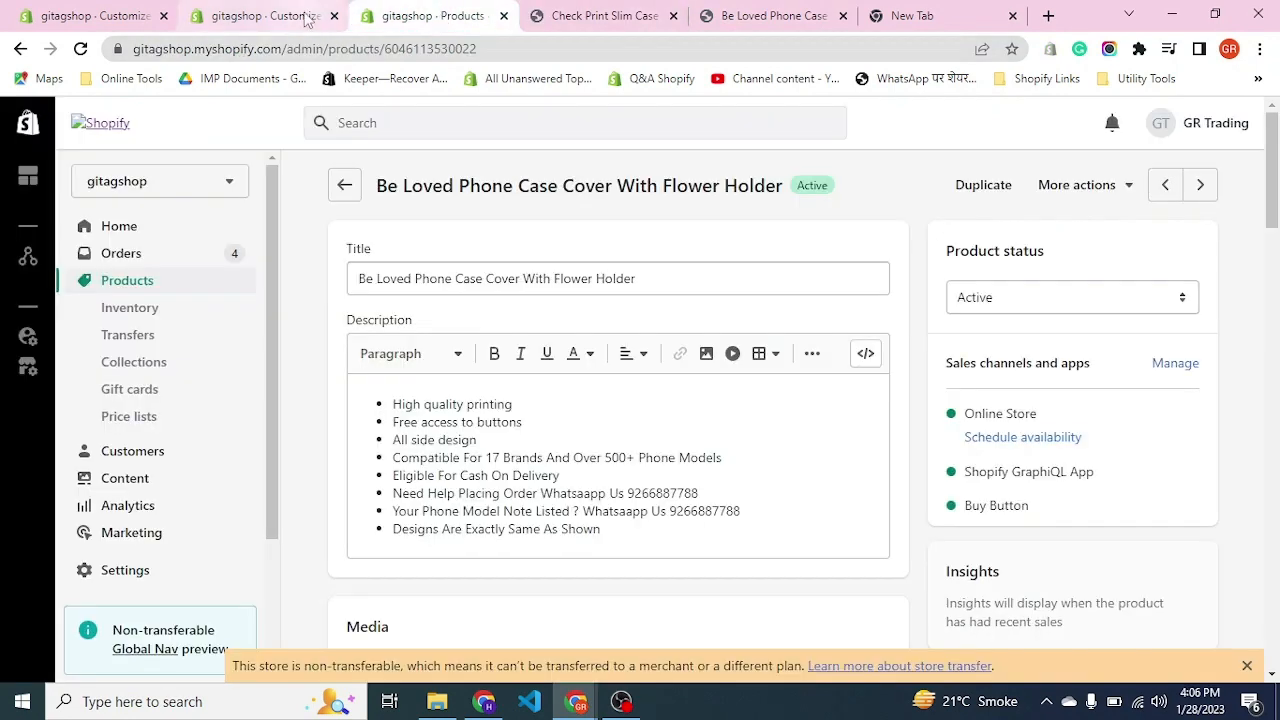
{"action": "left_click", "coordinate": [344, 185]}
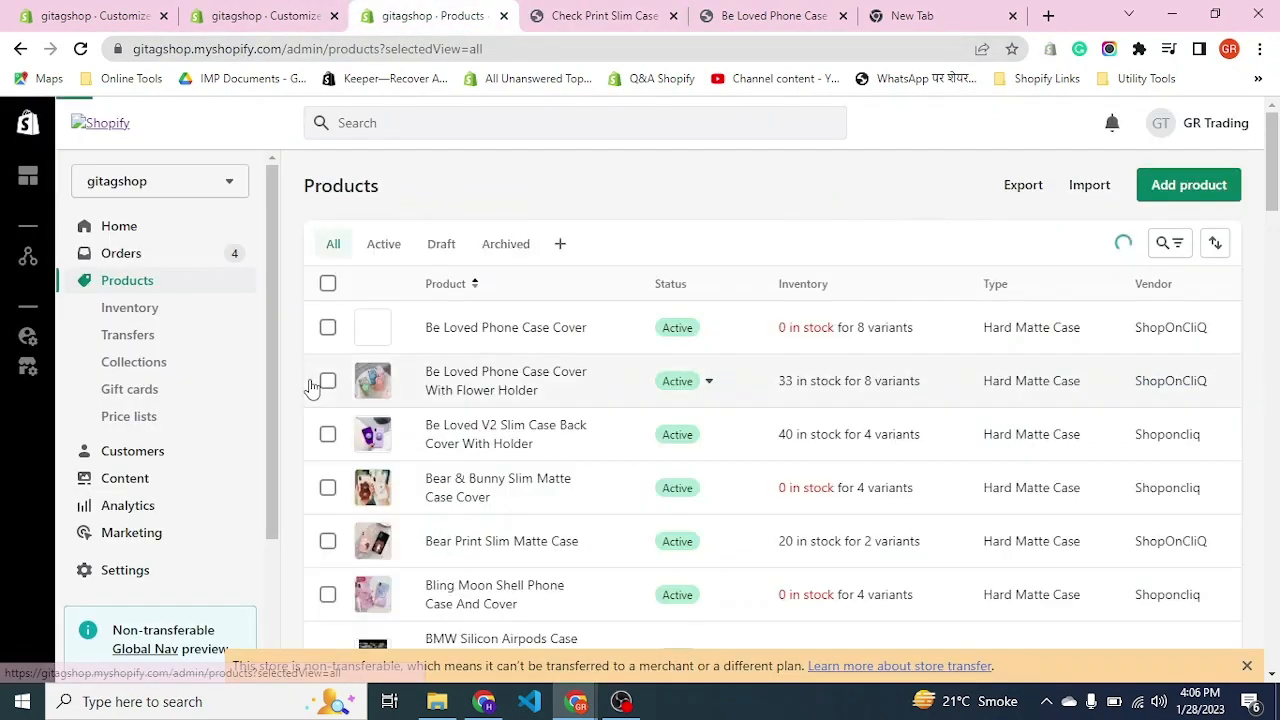
{"action": "left_click", "coordinate": [474, 413]}
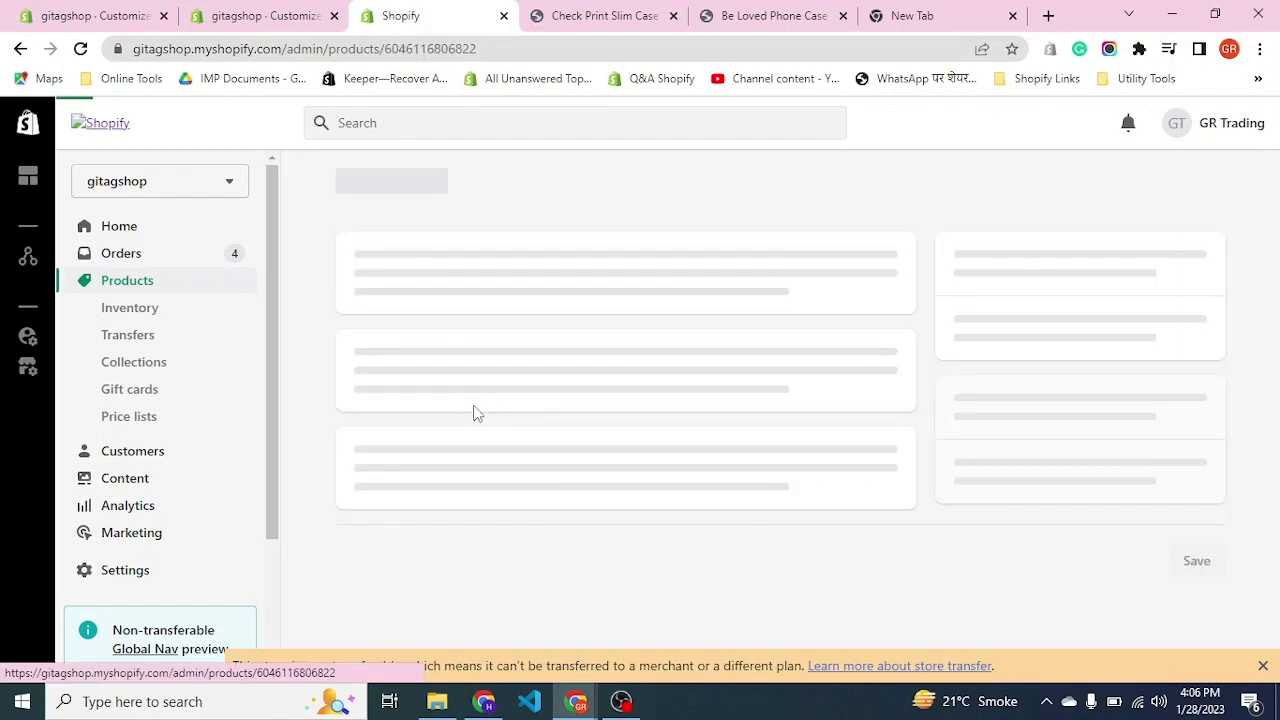
Set the Bear & Bunny product's suppliment_desc metafield to "Two dose per day"
{"action": "scroll", "coordinate": [322, 407], "scroll_direction": "down", "scroll_amount": 4}
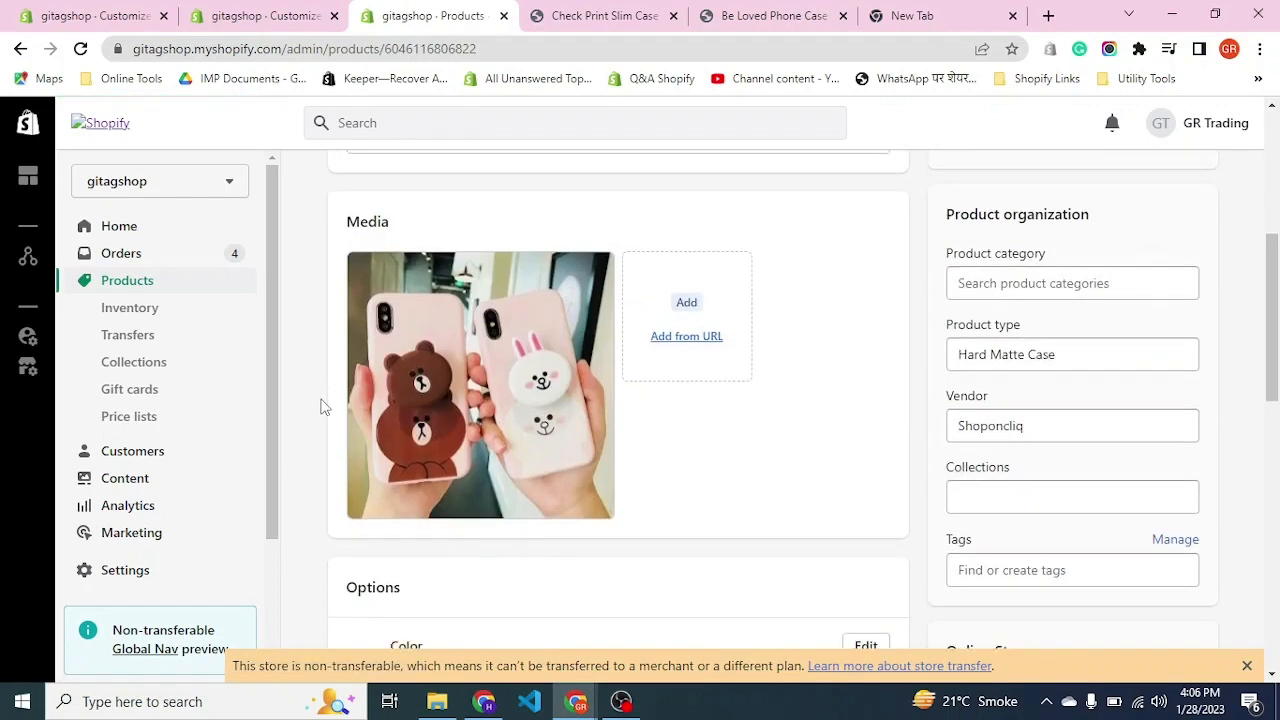
{"action": "scroll", "coordinate": [322, 407], "scroll_direction": "down", "scroll_amount": 10}
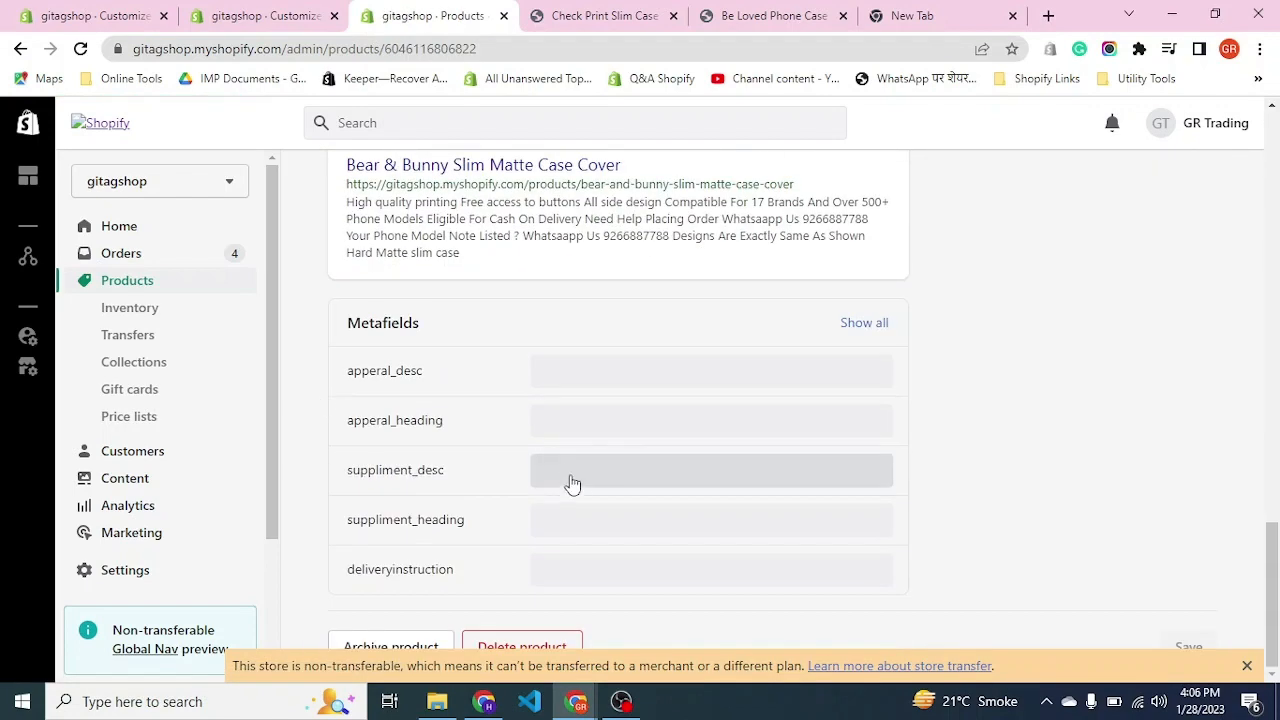
{"action": "left_click", "coordinate": [571, 480]}
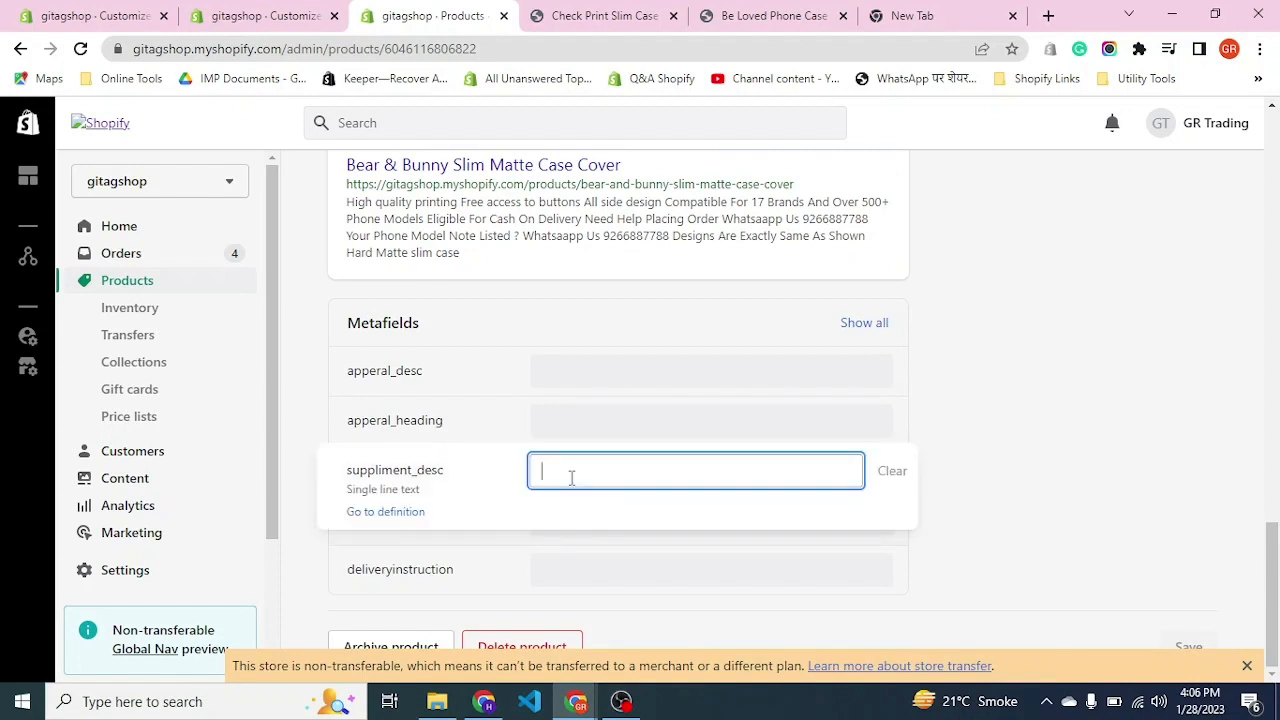
{"action": "type", "text": "Two dose per day"}
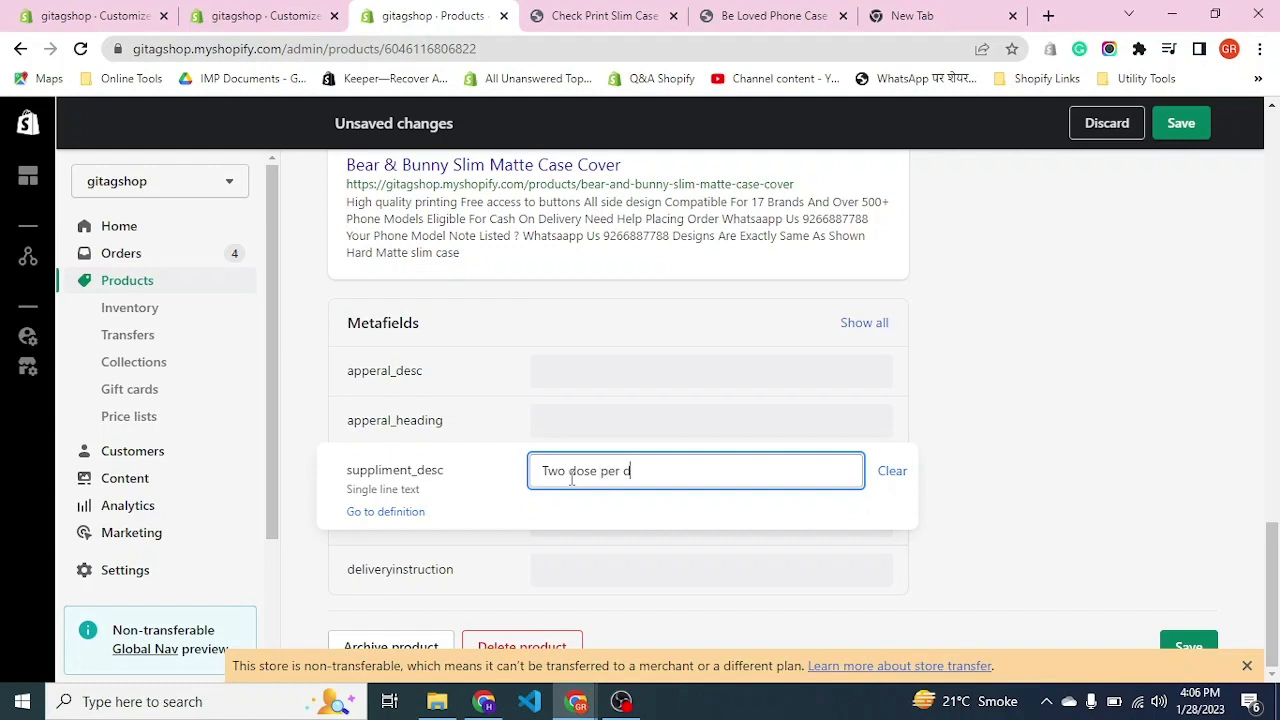
{"action": "left_click", "coordinate": [1050, 477]}
Set the suppliment_heading metafield to "Doses Instruction" and save the product
{"action": "left_click", "coordinate": [630, 520]}
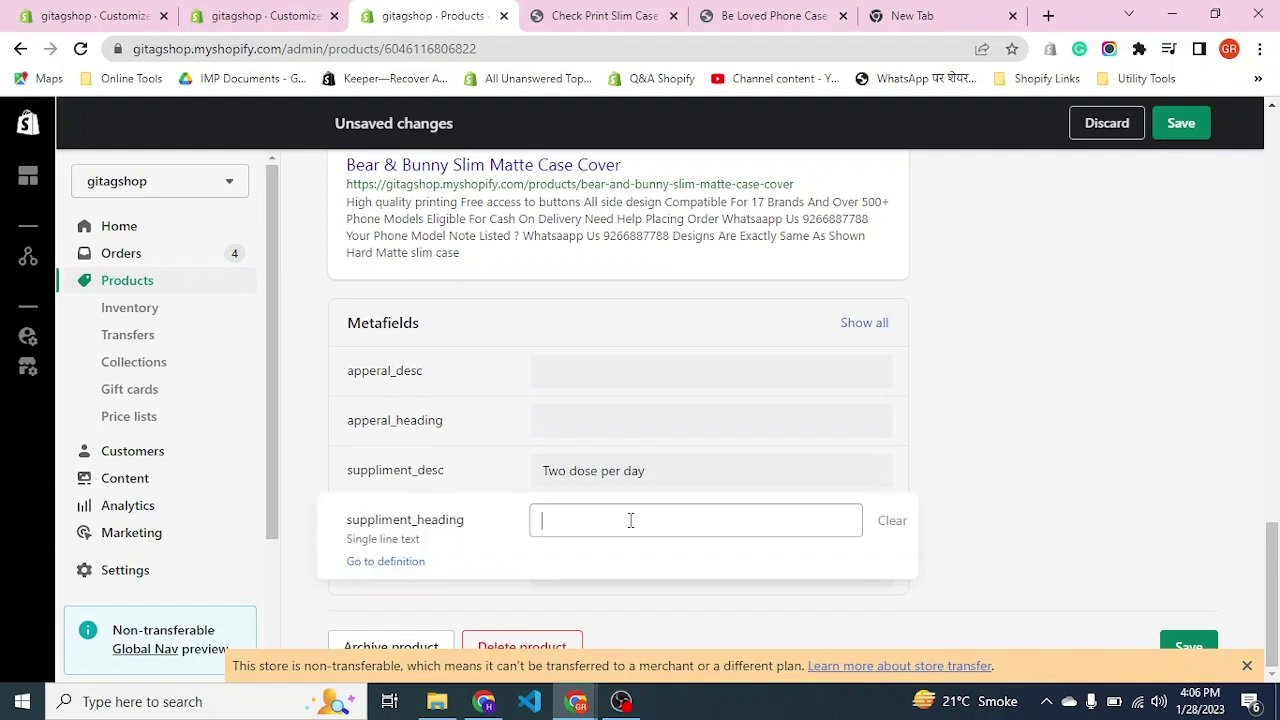
{"action": "type", "text": "F"}
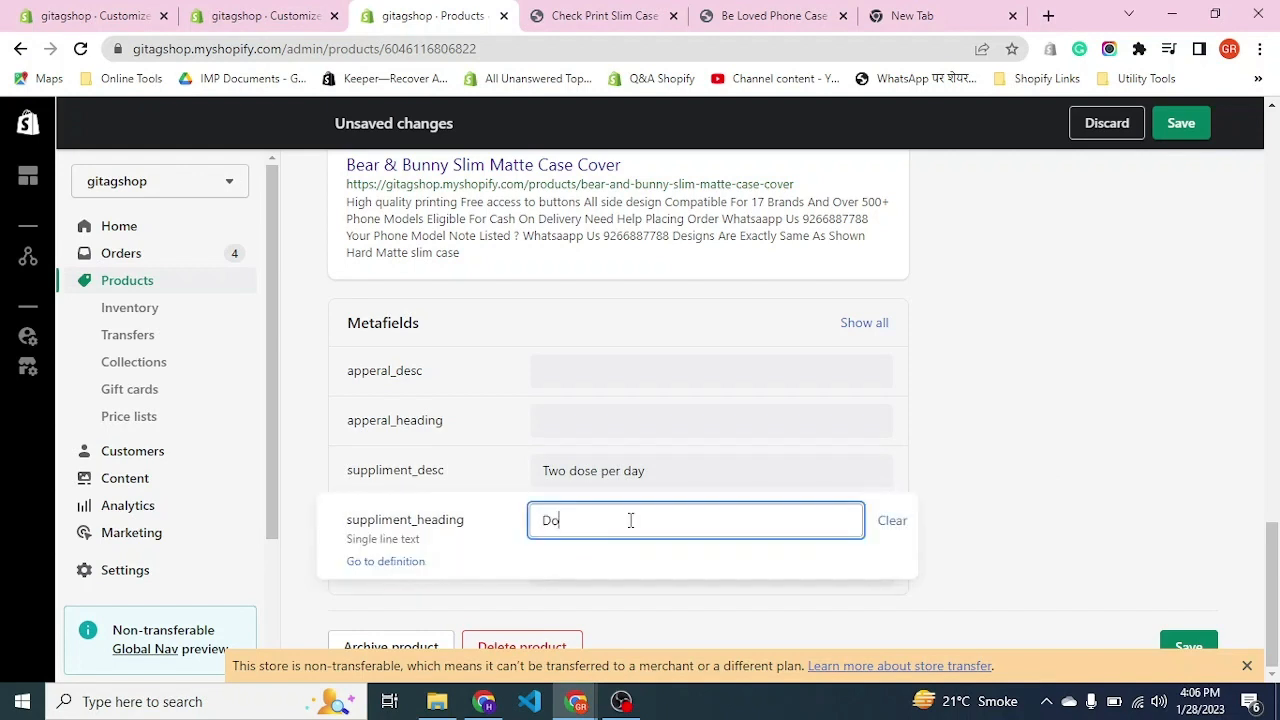
{"action": "type", "text": "Doses Instruction"}
{"action": "left_click", "coordinate": [1042, 505]}
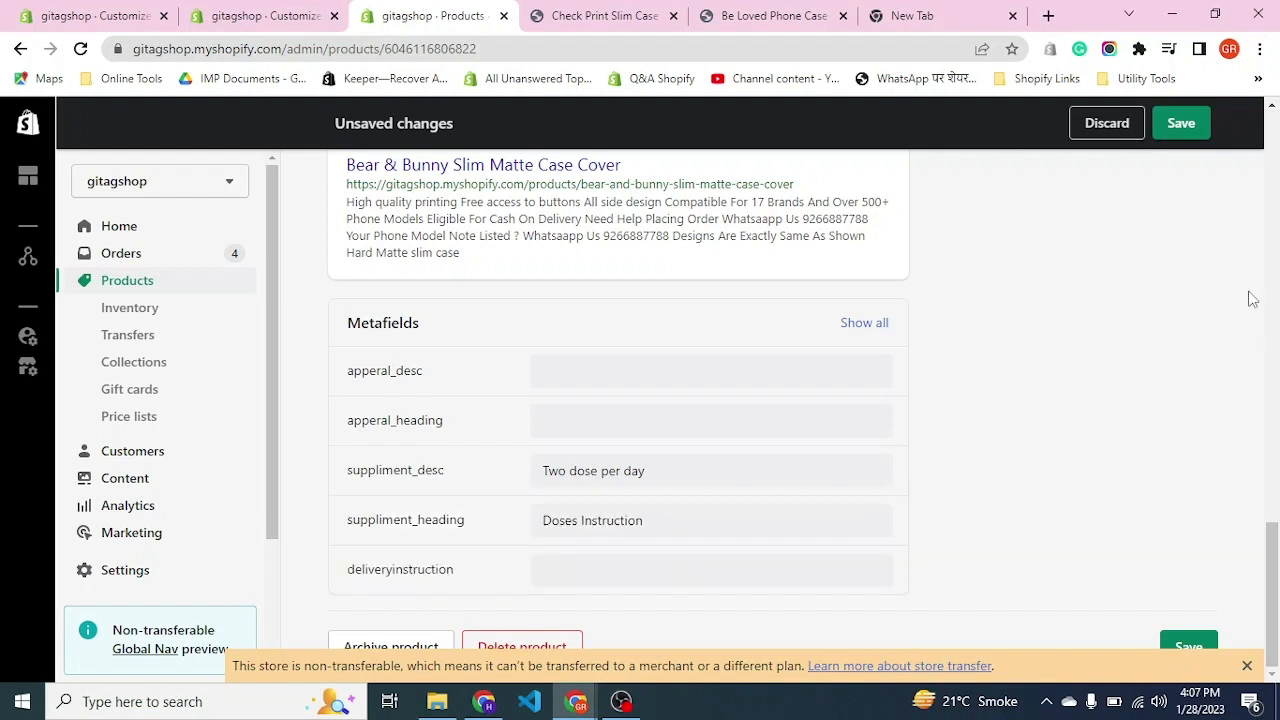
{"action": "left_click", "coordinate": [1185, 130]}
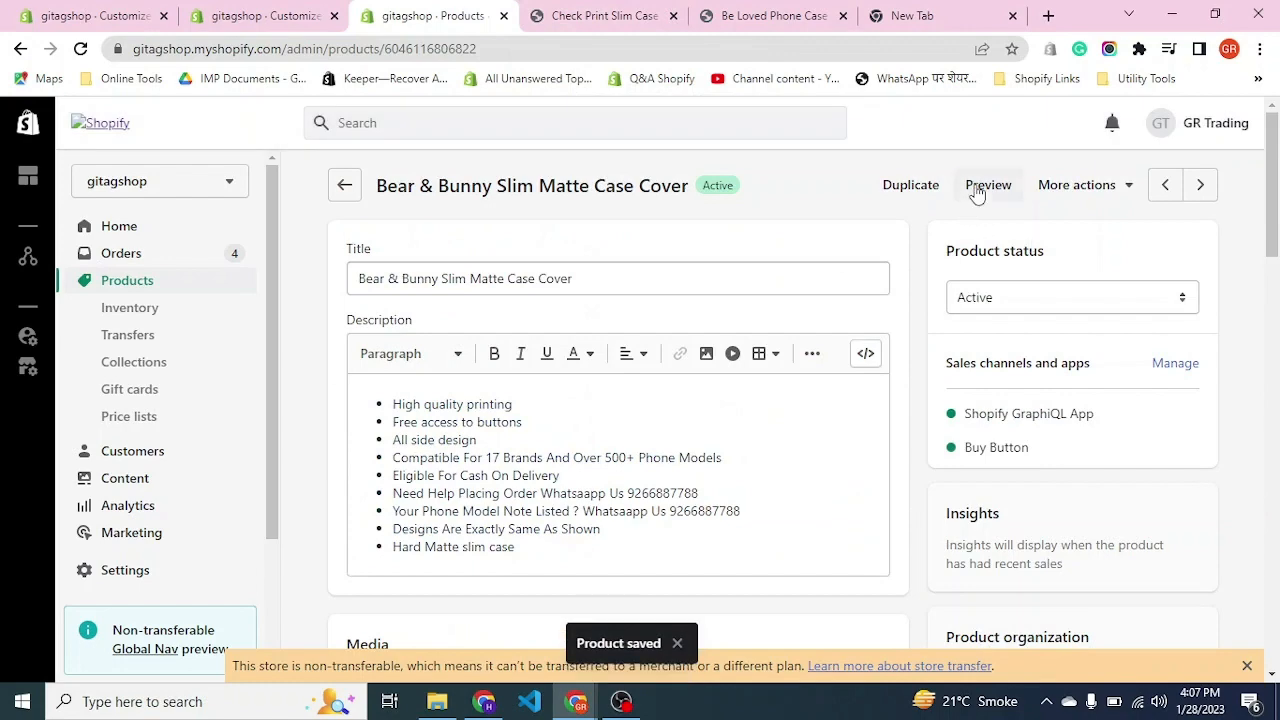
Preview the Bear & Bunny product's storefront page and expand and collapse its Doses Instruction row to check the content
{"action": "left_click", "coordinate": [977, 187]}
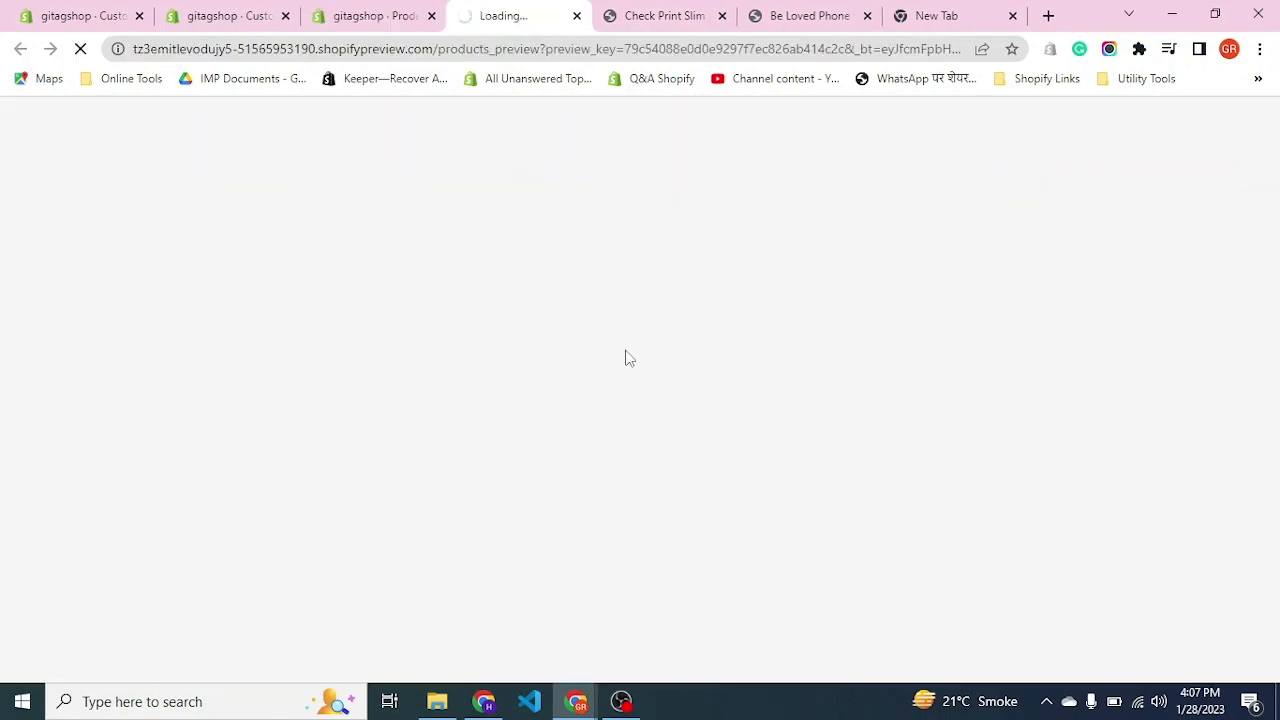
{"action": "scroll", "coordinate": [627, 358], "scroll_direction": "down", "scroll_amount": 4}
{"action": "scroll", "coordinate": [700, 356], "scroll_direction": "down", "scroll_amount": 4}
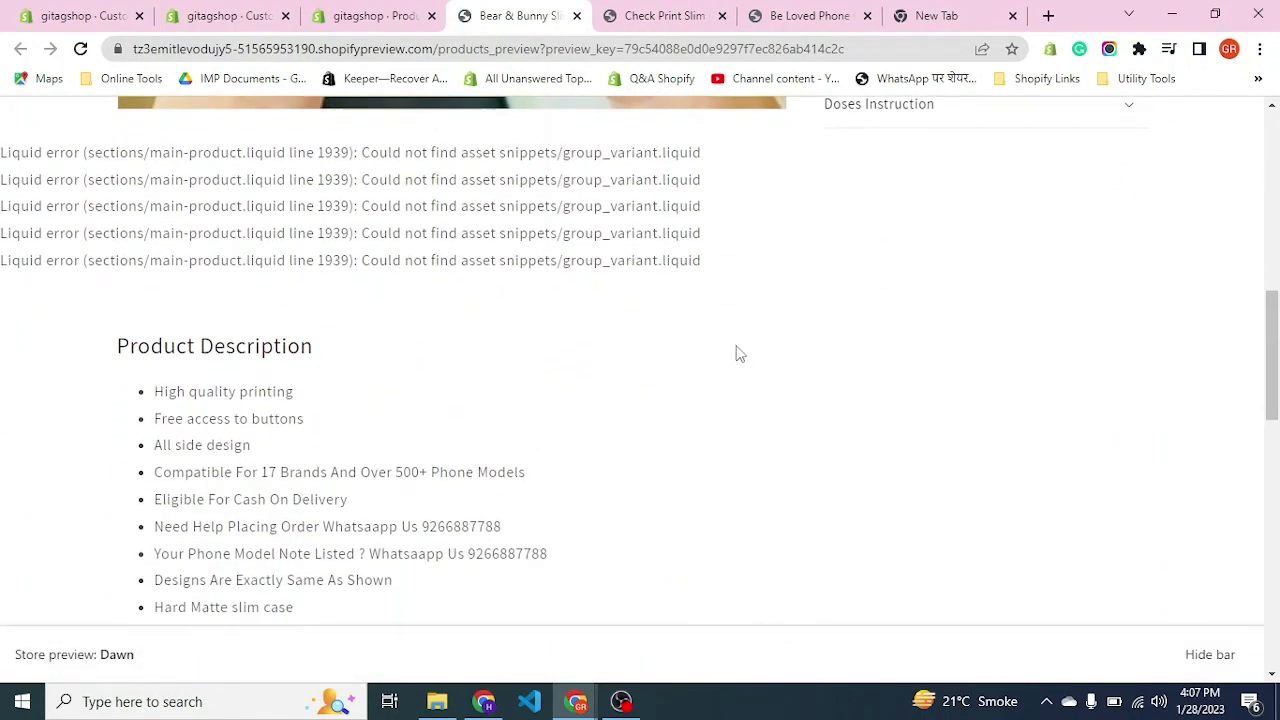
{"action": "scroll", "coordinate": [986, 343], "scroll_direction": "up", "scroll_amount": 2}
{"action": "left_click", "coordinate": [961, 345]}
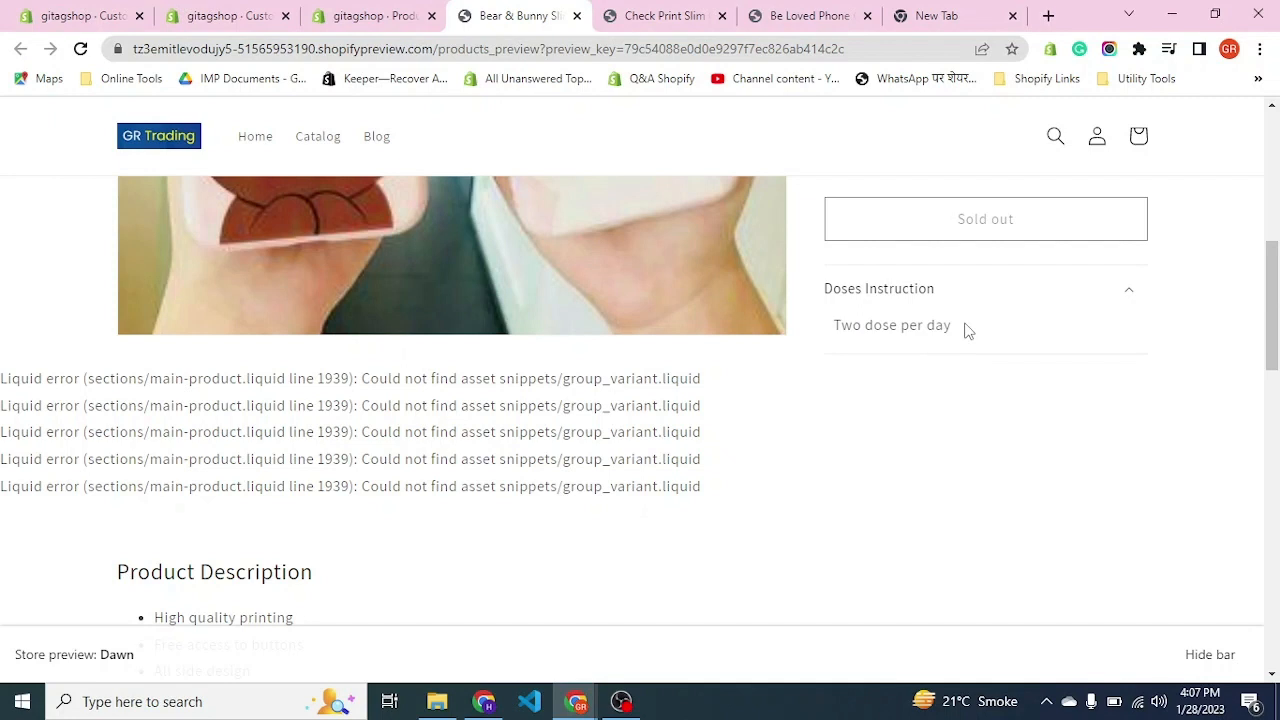
{"action": "left_click", "coordinate": [950, 294]}
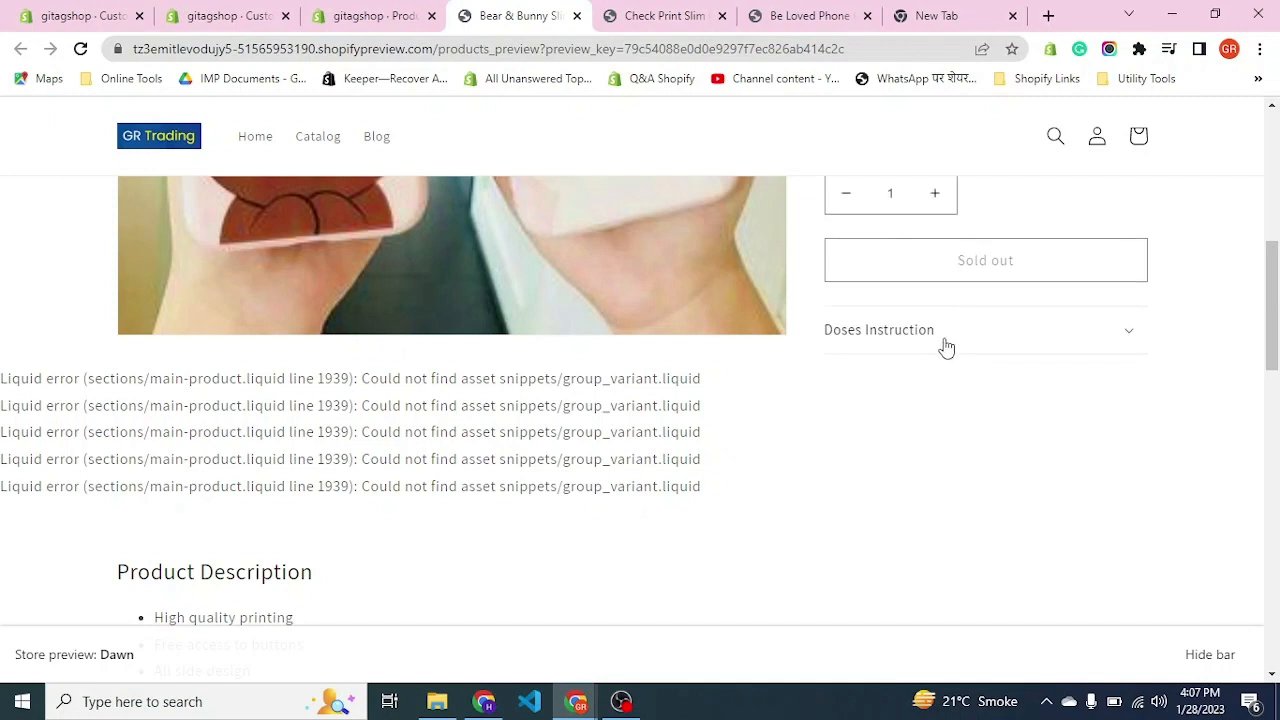
{"action": "left_click", "coordinate": [947, 344]}
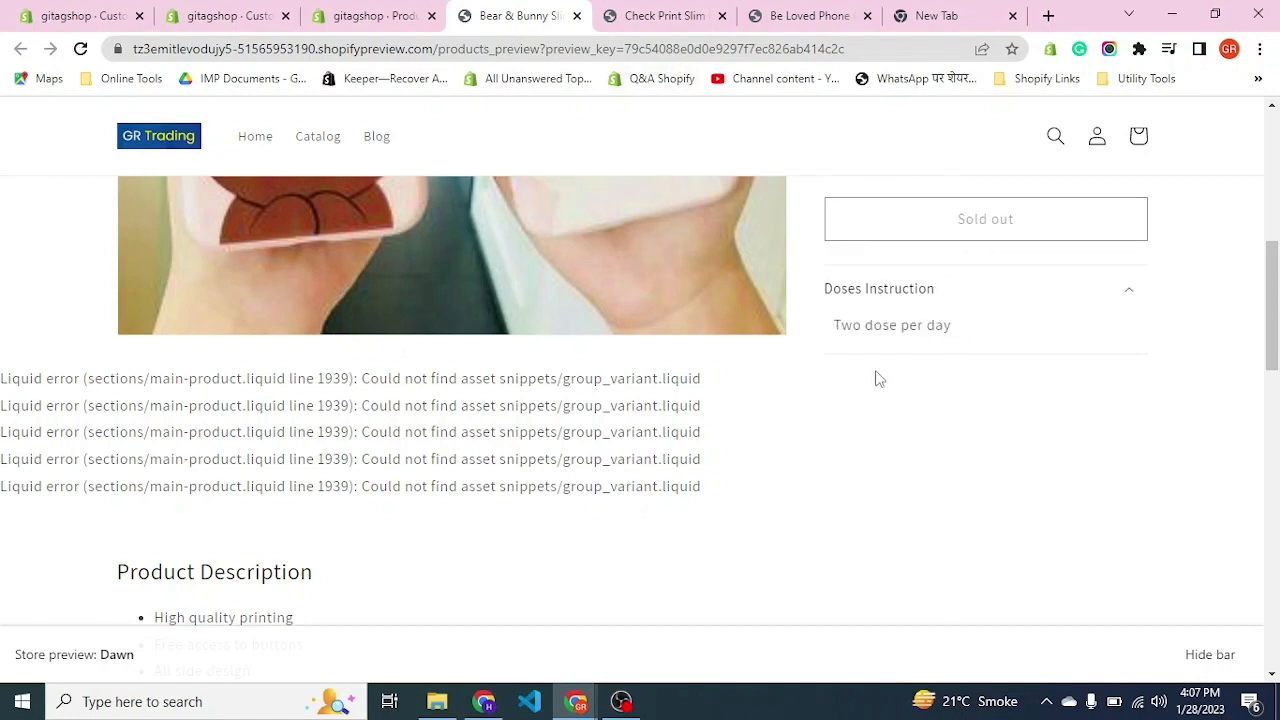
Open the Bear Print Slim Matte Case product in the admin and set its apperal_desc metafield to "Made with cotton blend"
{"action": "left_click", "coordinate": [370, 10]}
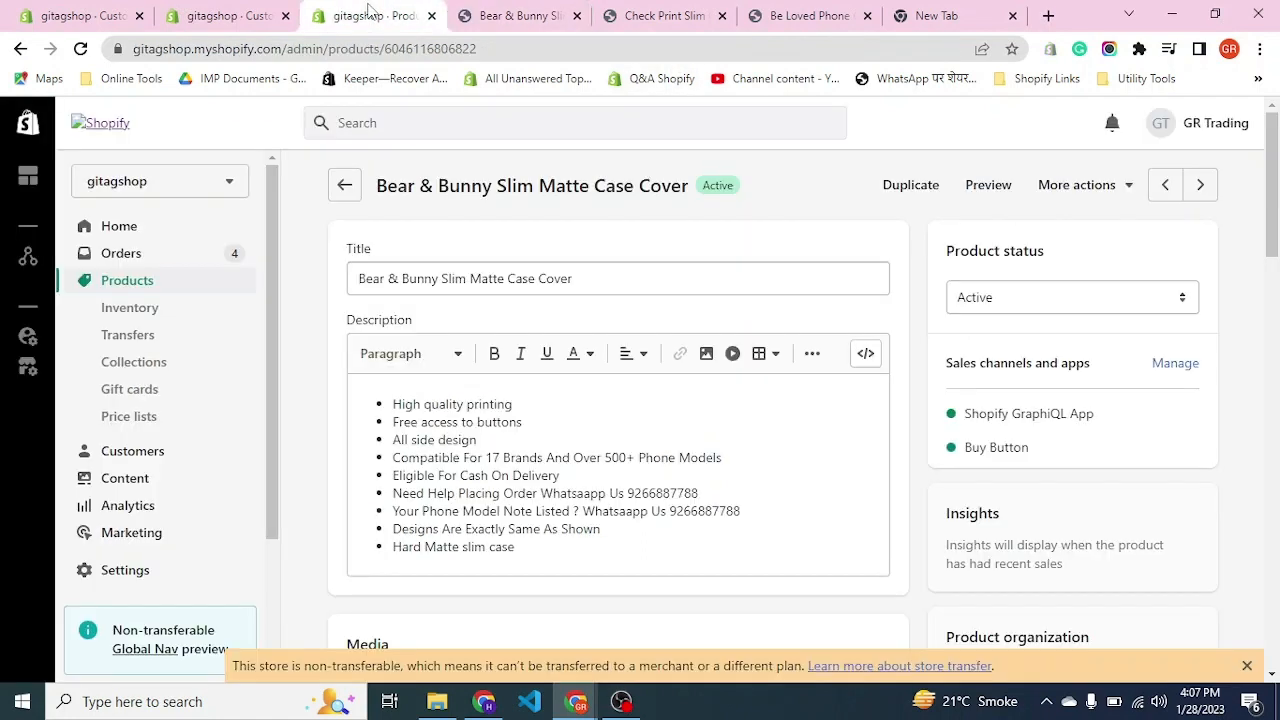
{"action": "left_click", "coordinate": [346, 183]}
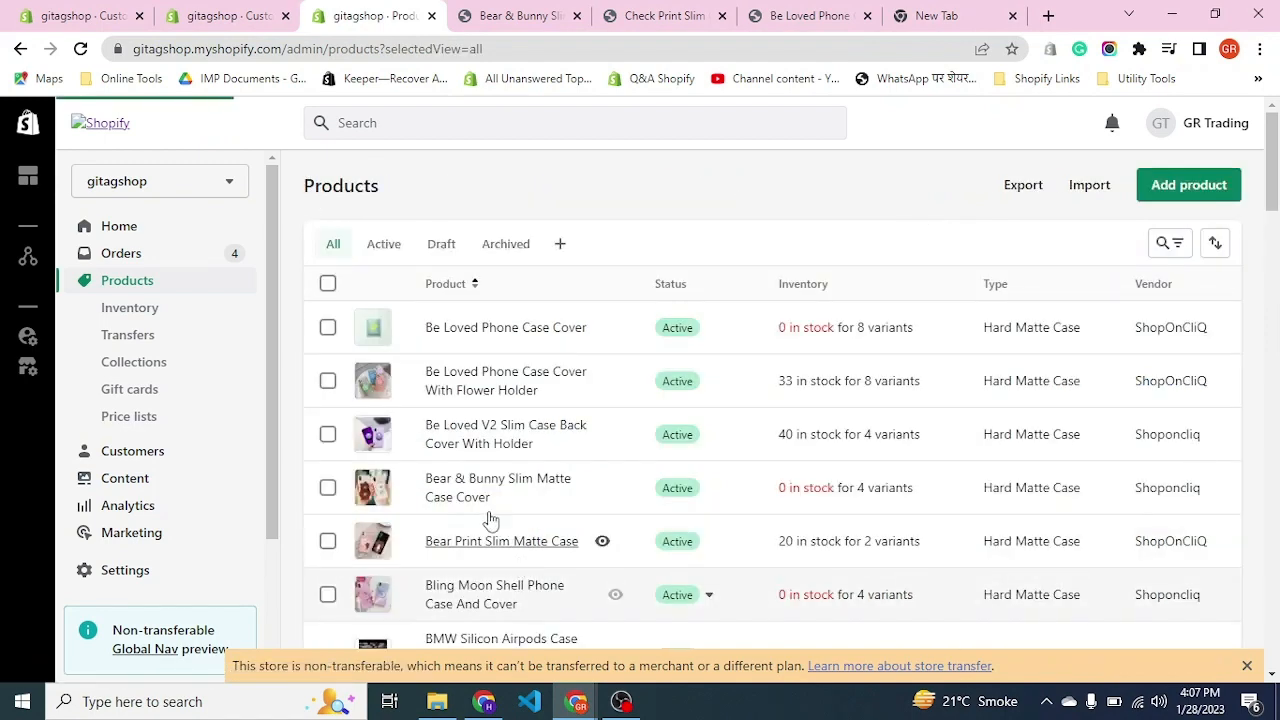
{"action": "left_click", "coordinate": [475, 546]}
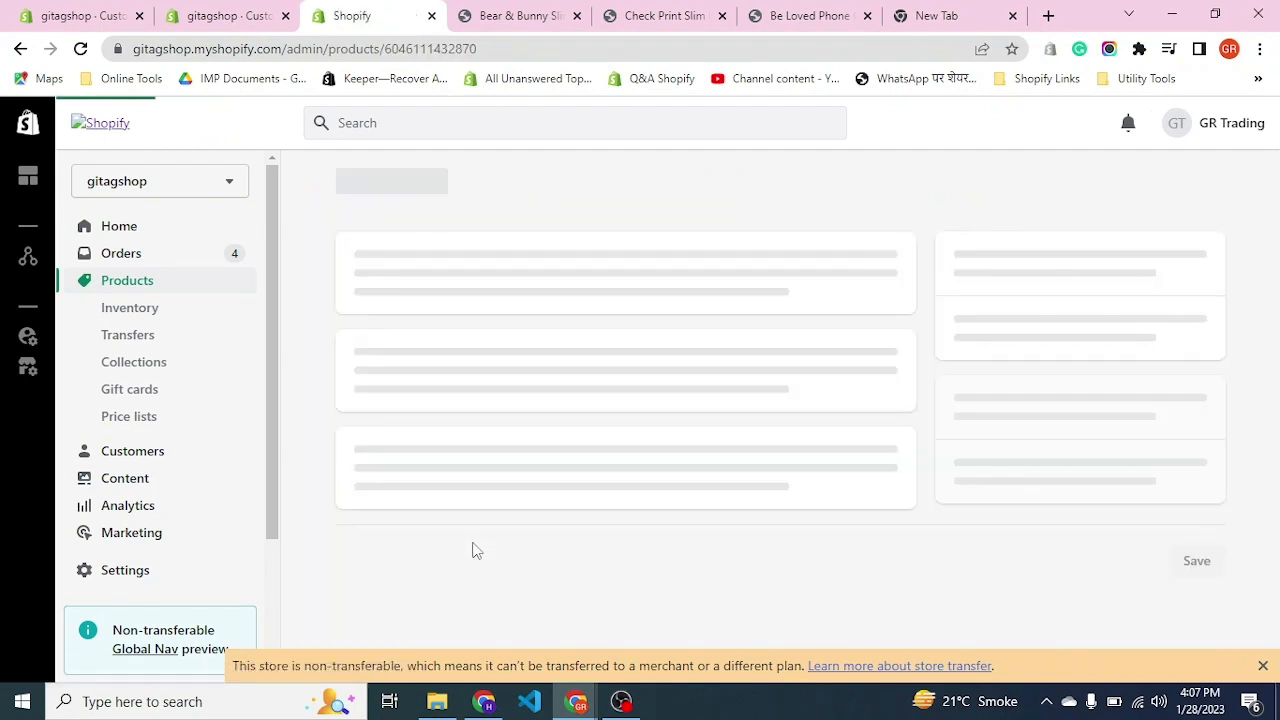
{"action": "scroll", "coordinate": [310, 340], "scroll_direction": "down", "scroll_amount": 12}
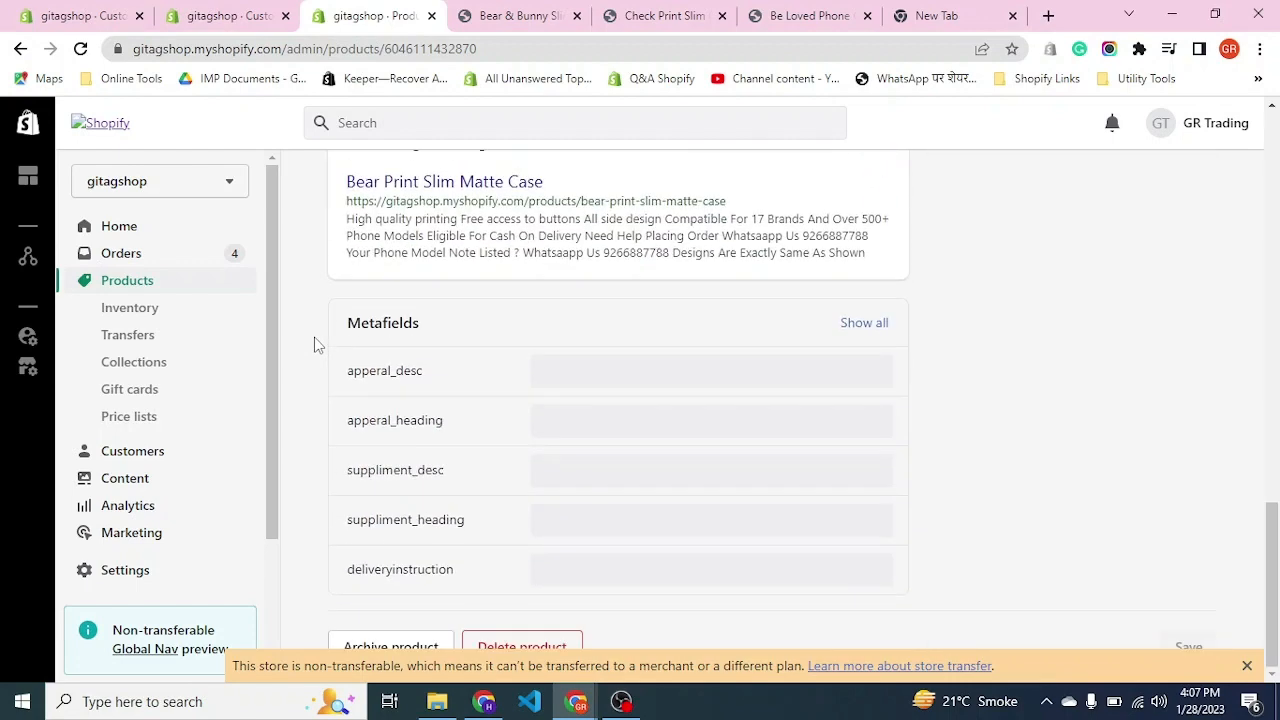
{"action": "left_click", "coordinate": [630, 364]}
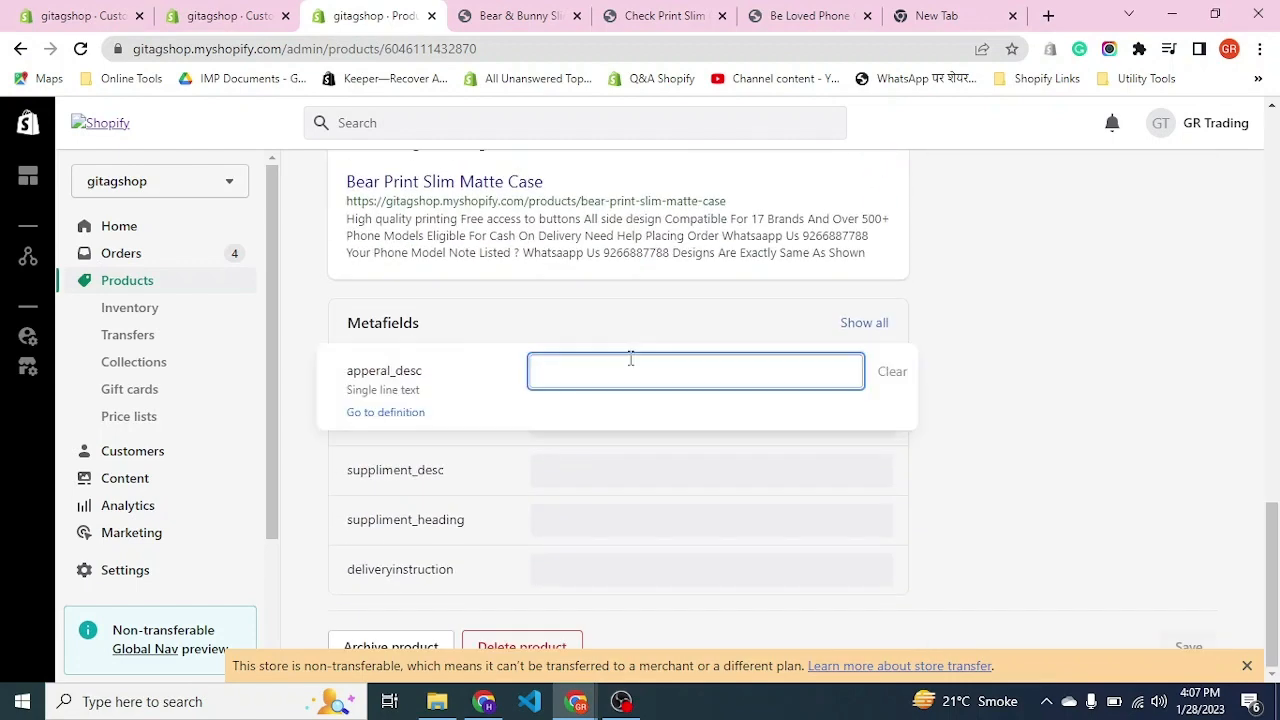
{"action": "type", "text": "Made with cotto"}
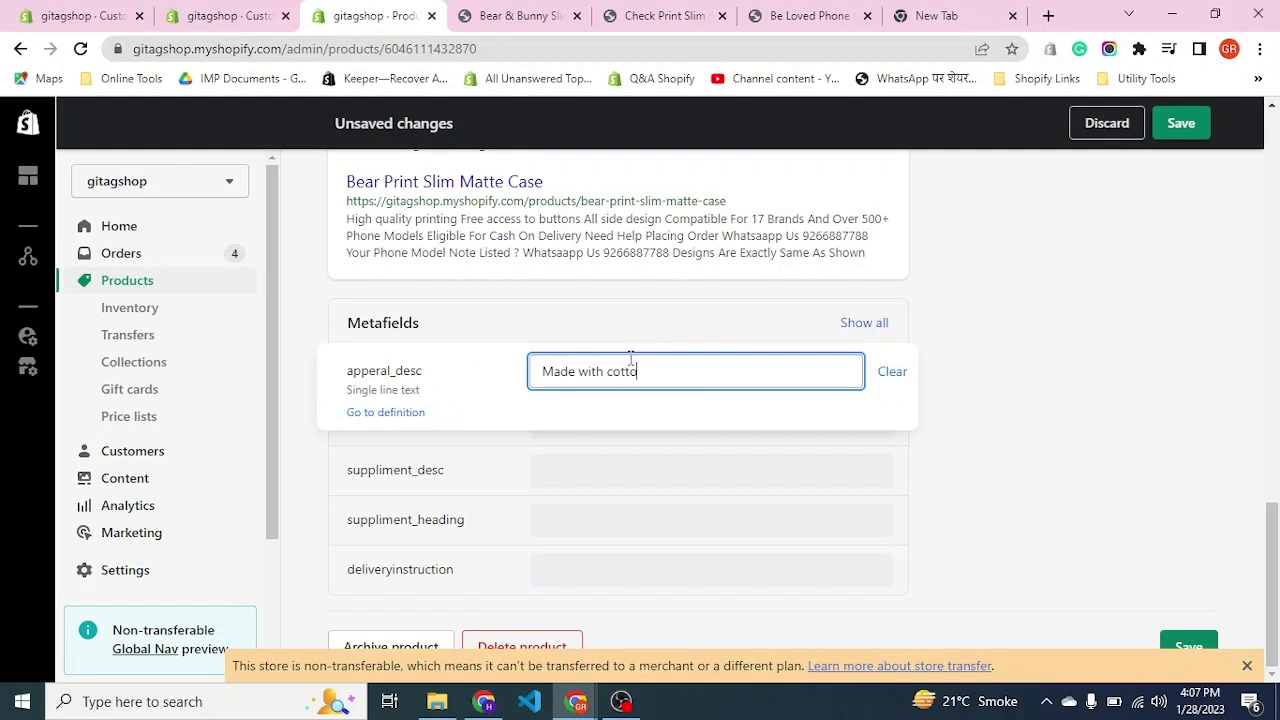
{"action": "type", "text": "n be"}
{"action": "left_click", "coordinate": [1078, 427]}
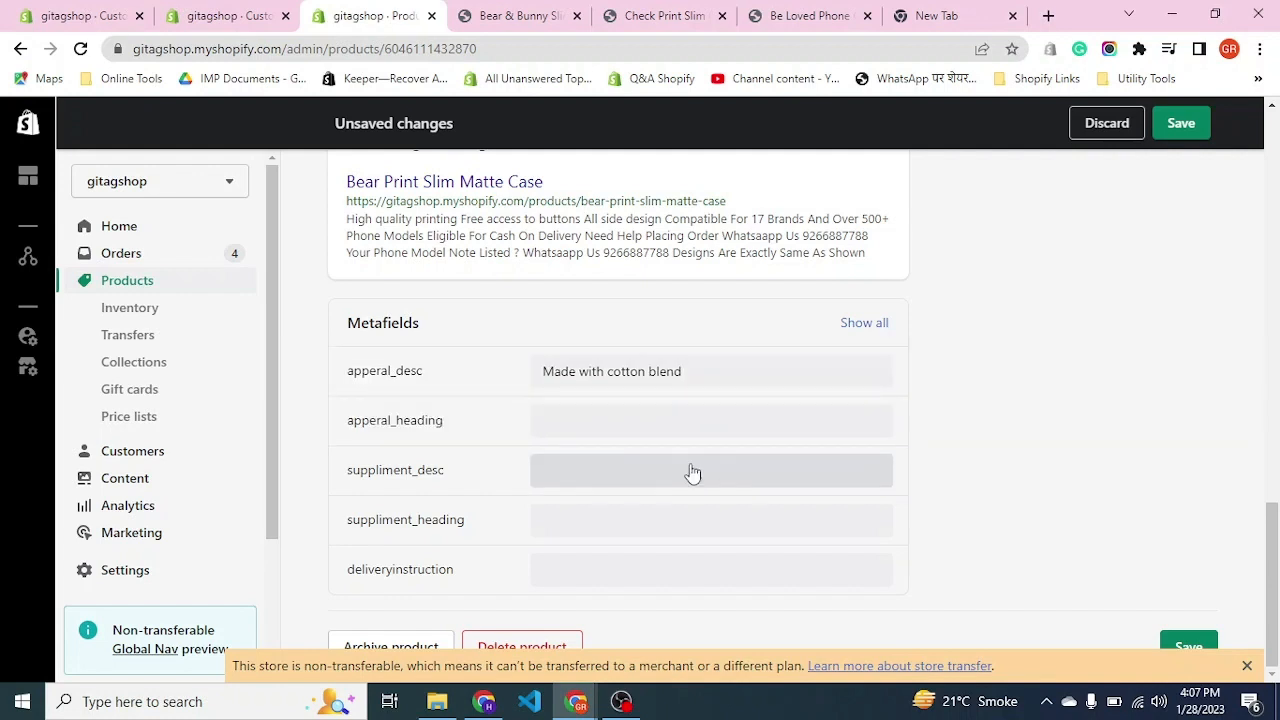
Set the Bear Print product's apperal_heading metafield to "Material"
{"action": "left_click", "coordinate": [687, 422]}
{"action": "type", "text": "Material"}
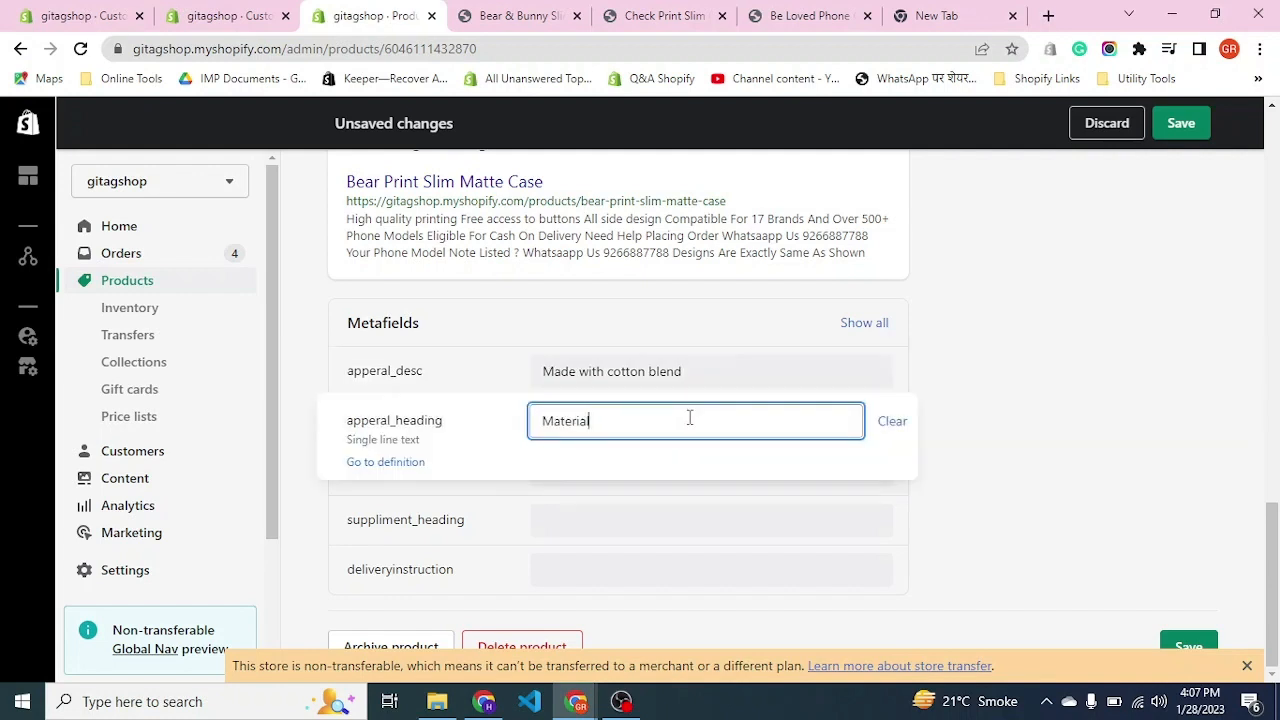
{"action": "left_click", "coordinate": [1003, 531]}
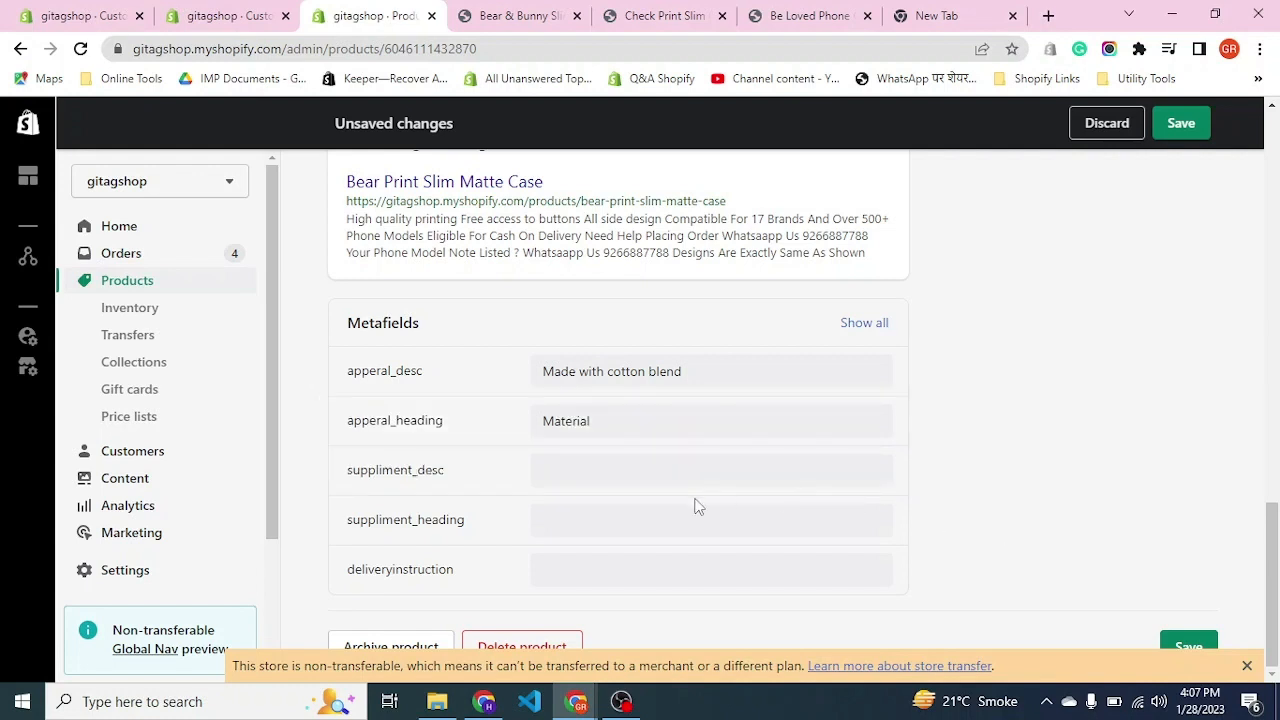
Set the Bear Print product's suppliment_heading metafield to "Doses Information"
{"action": "left_click", "coordinate": [632, 528]}
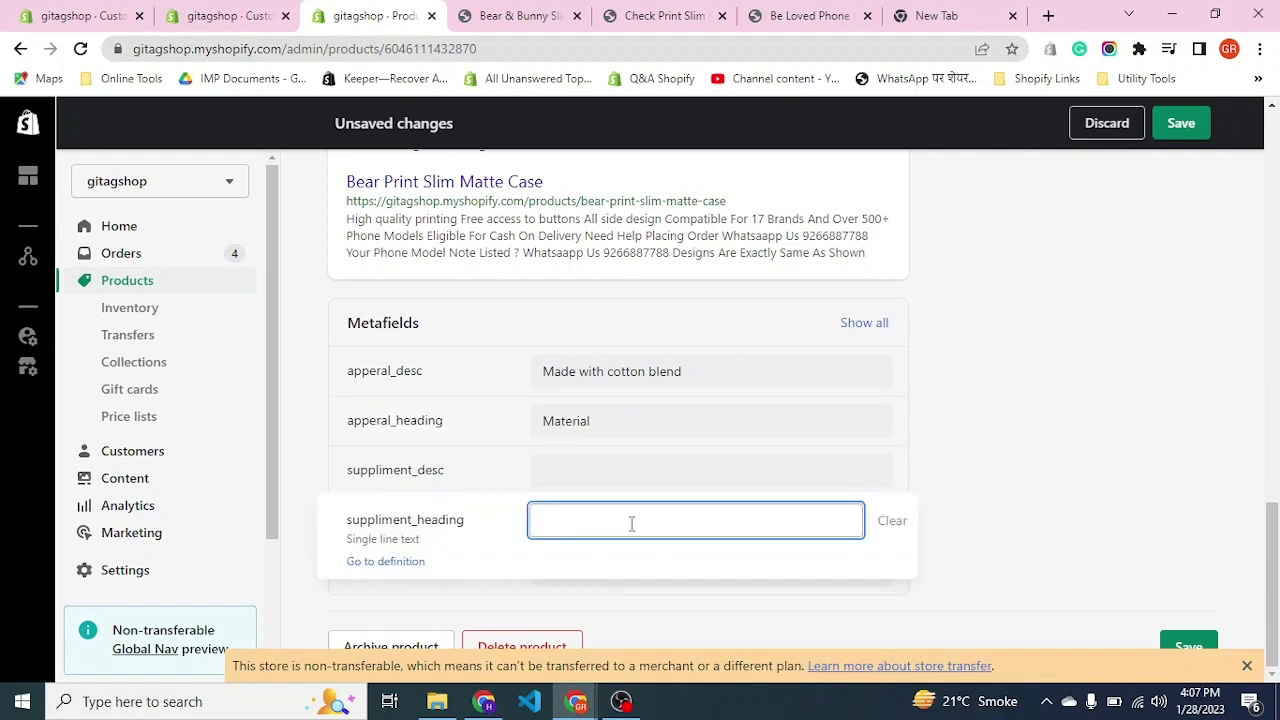
{"action": "type", "text": "Doses Informatino"}
{"action": "left_click", "coordinate": [988, 452]}
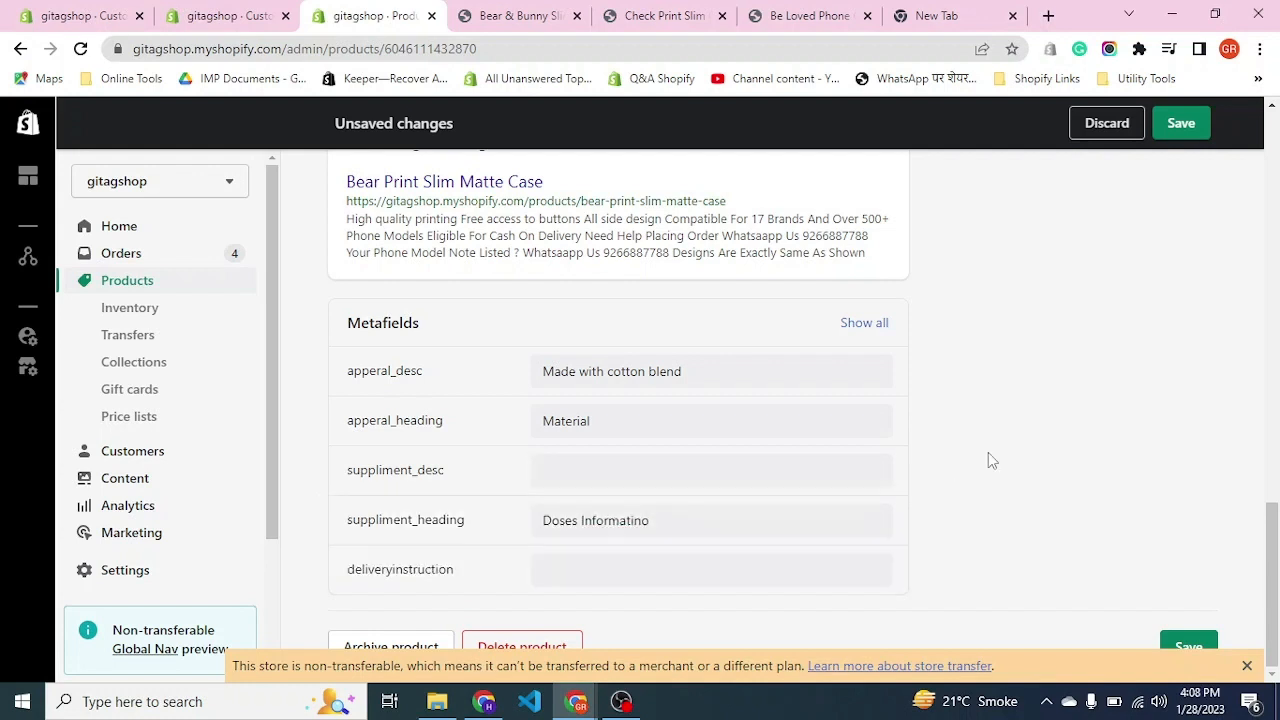
{"action": "left_click", "coordinate": [648, 524]}
{"action": "key", "text": "BackSpace"}
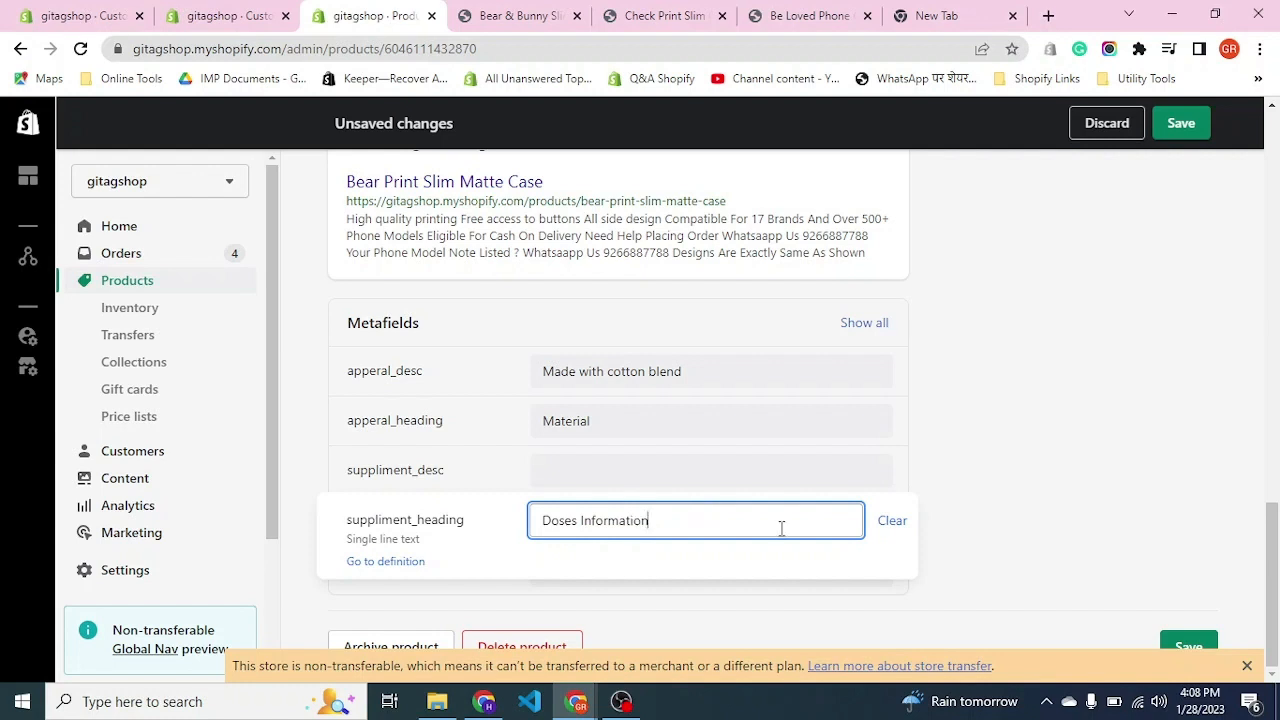
{"action": "left_click", "coordinate": [1032, 456]}
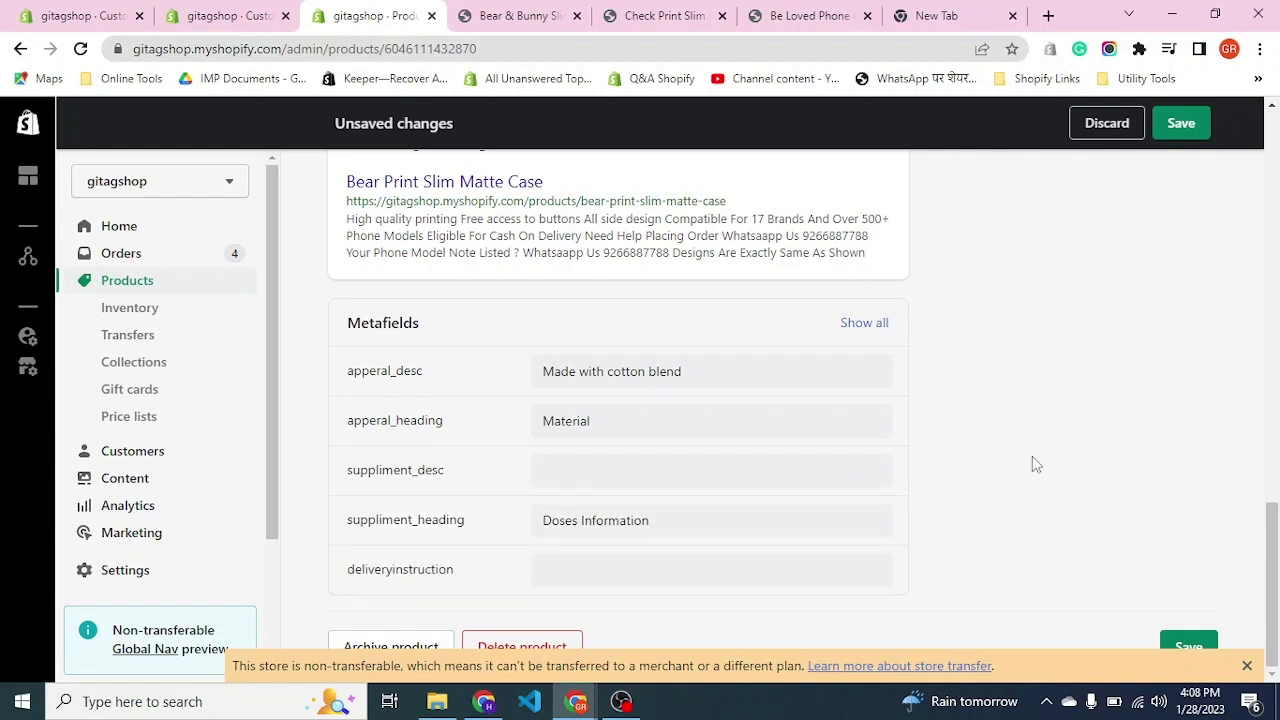
Set the Bear Print product's suppliment_desc metafield to "Two times a day" and save the product
{"action": "left_click", "coordinate": [640, 574]}
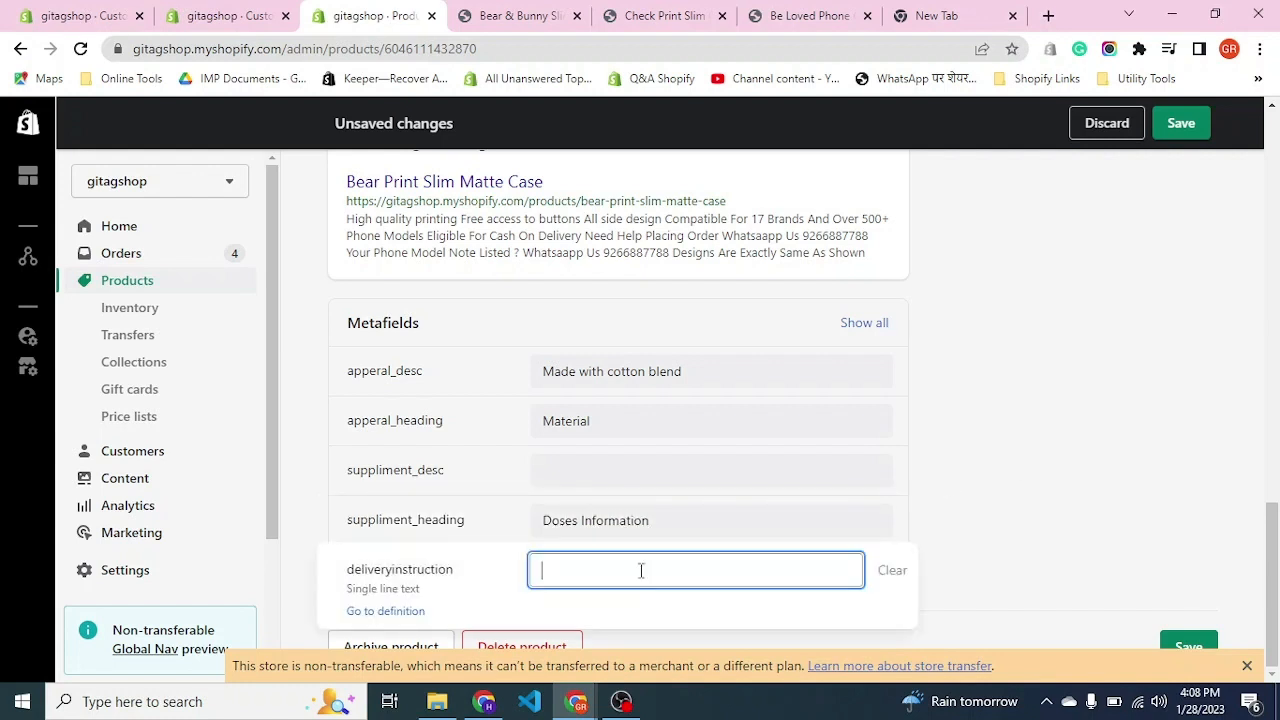
{"action": "left_click", "coordinate": [591, 470]}
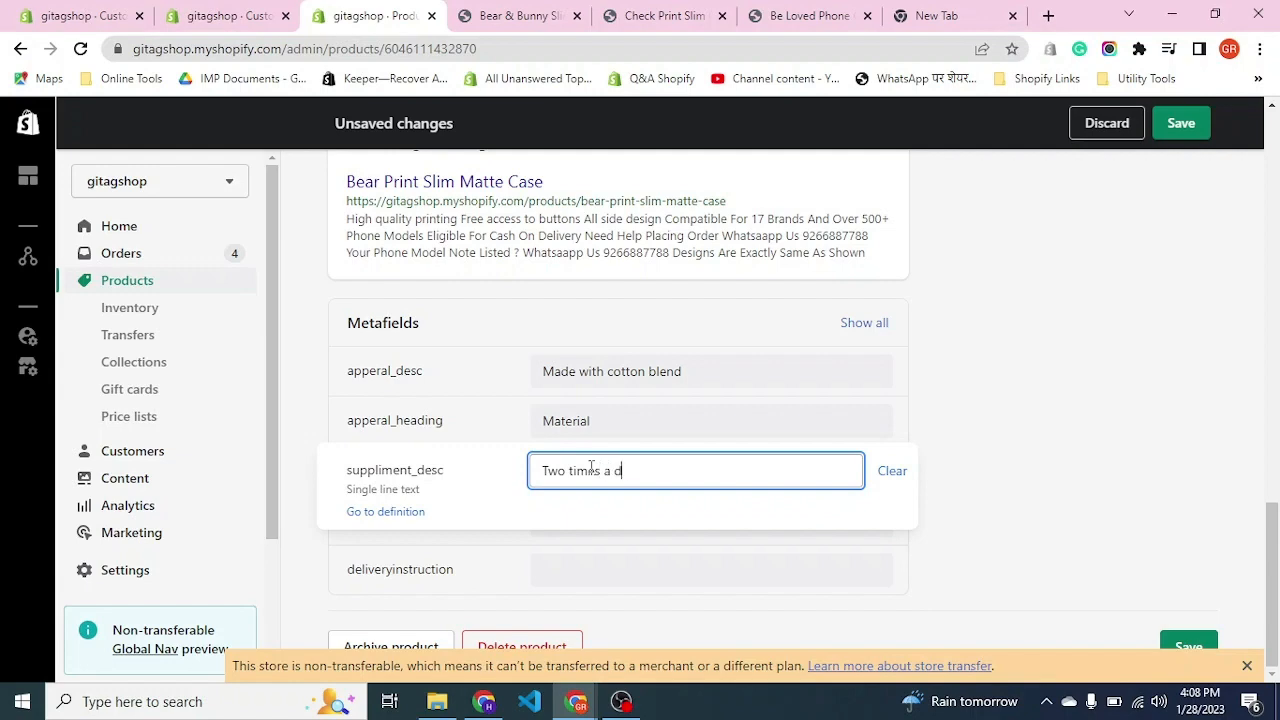
{"action": "type", "text": "Two times a day"}
{"action": "left_click", "coordinate": [1181, 123]}
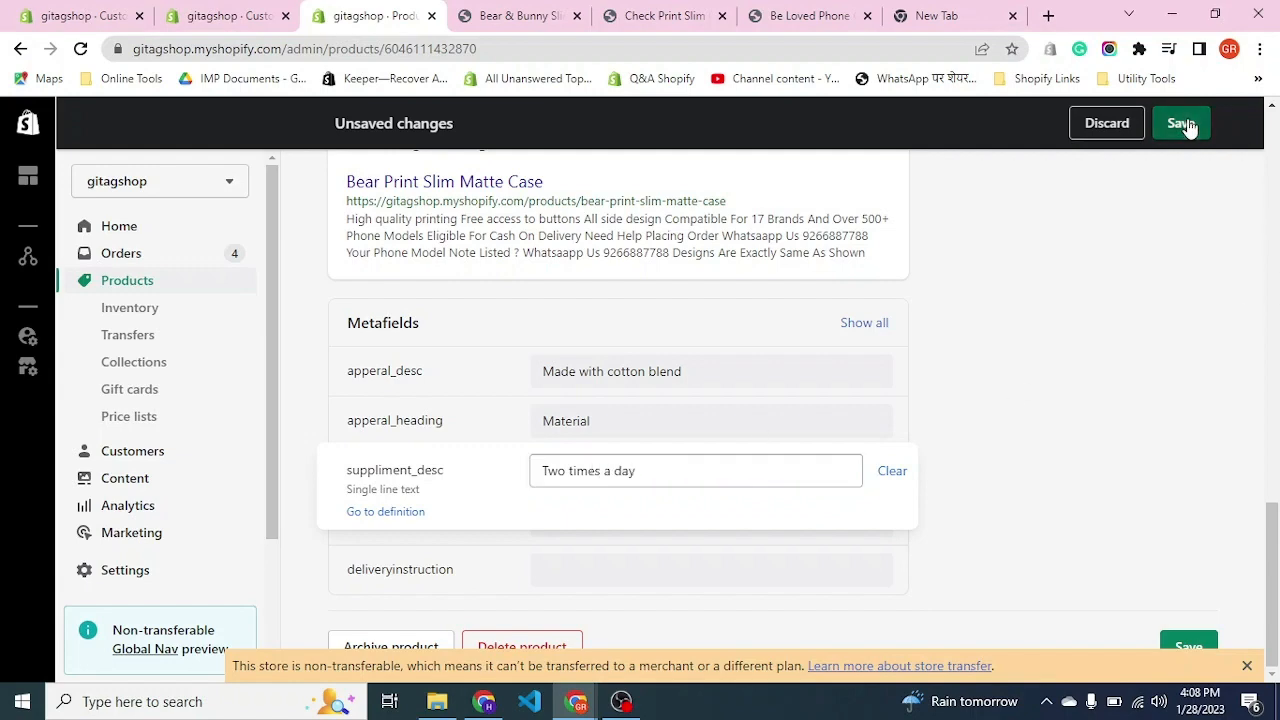
{"action": "scroll", "coordinate": [958, 318], "scroll_direction": "up", "scroll_amount": 10}
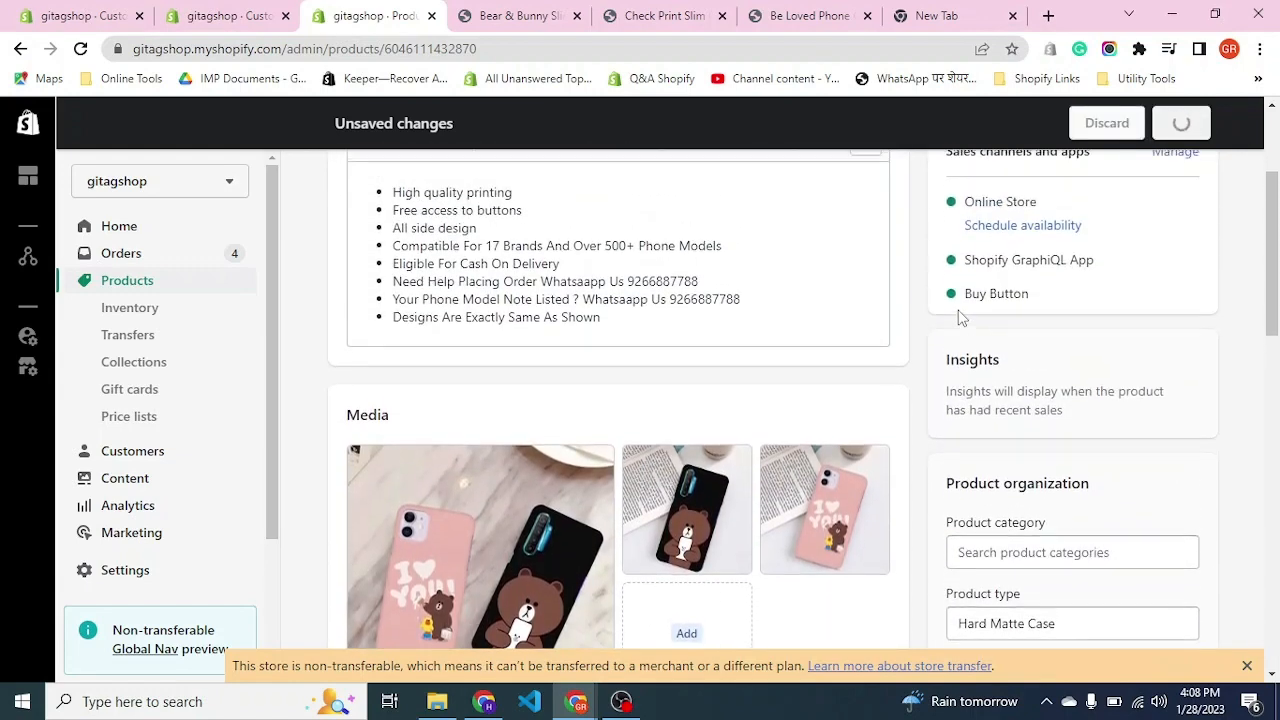
{"action": "scroll", "coordinate": [922, 265], "scroll_direction": "up", "scroll_amount": 2}
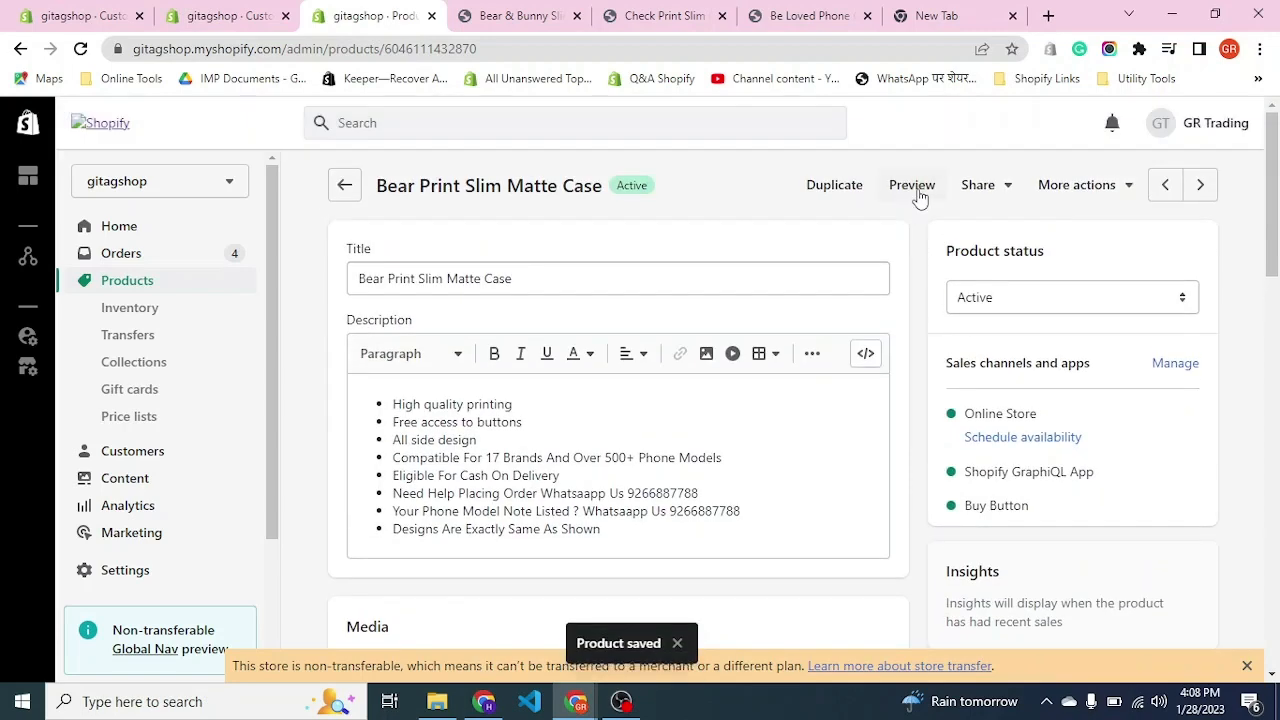
Preview the Bear Print Slim Matte Case product and expand the collapsible row below its pickup information
{"action": "left_click", "coordinate": [912, 185]}
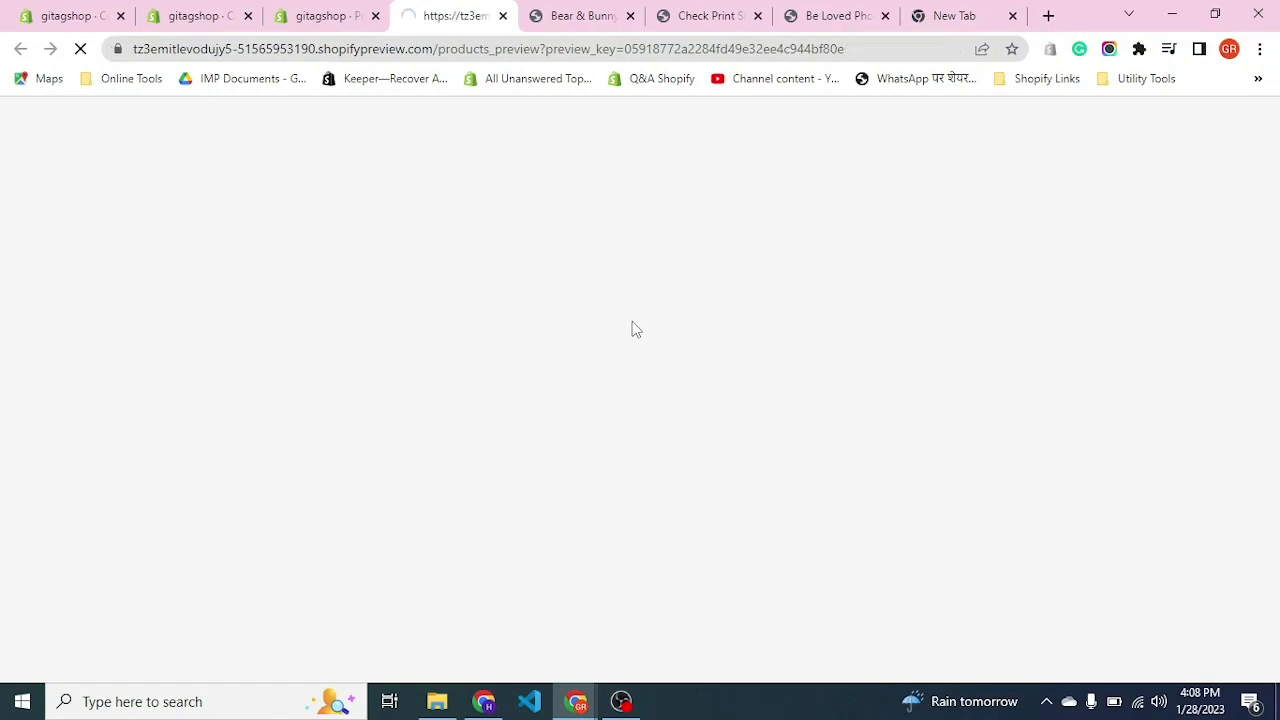
{"action": "scroll", "coordinate": [632, 330], "scroll_direction": "down", "scroll_amount": 1}
{"action": "scroll", "coordinate": [634, 330], "scroll_direction": "down", "scroll_amount": 7}
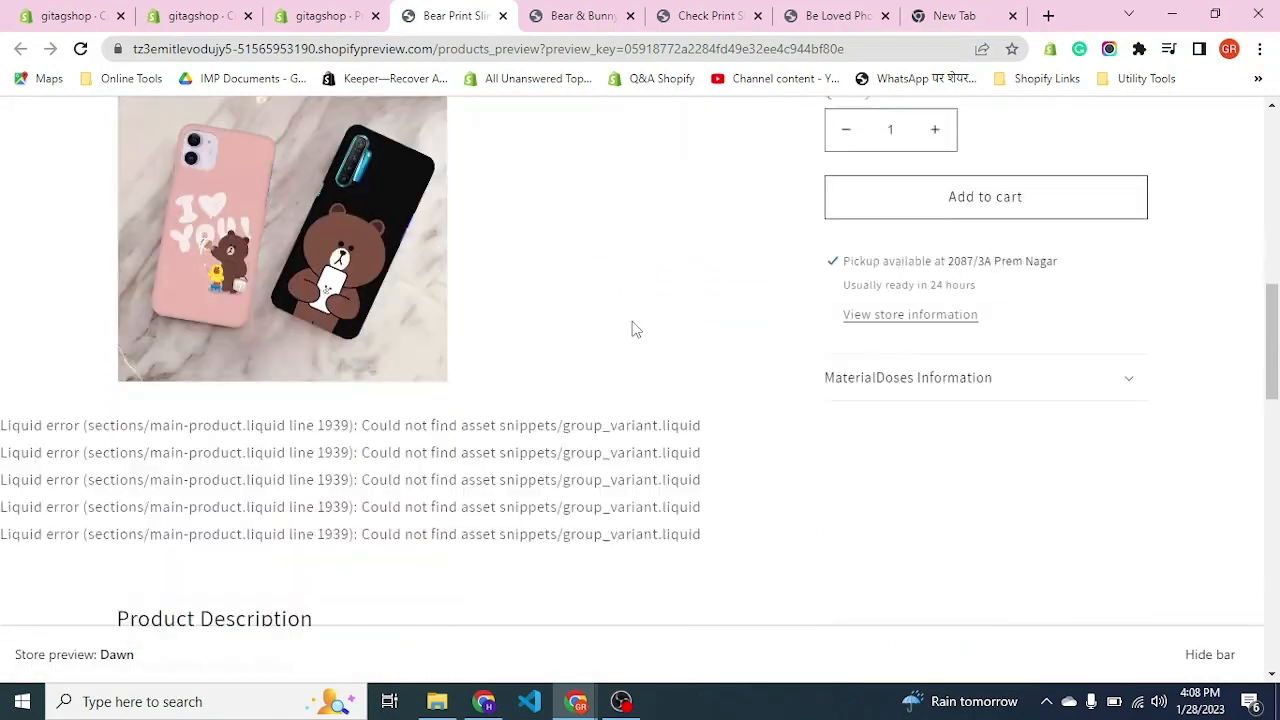
{"action": "scroll", "coordinate": [634, 330], "scroll_direction": "up", "scroll_amount": 3}
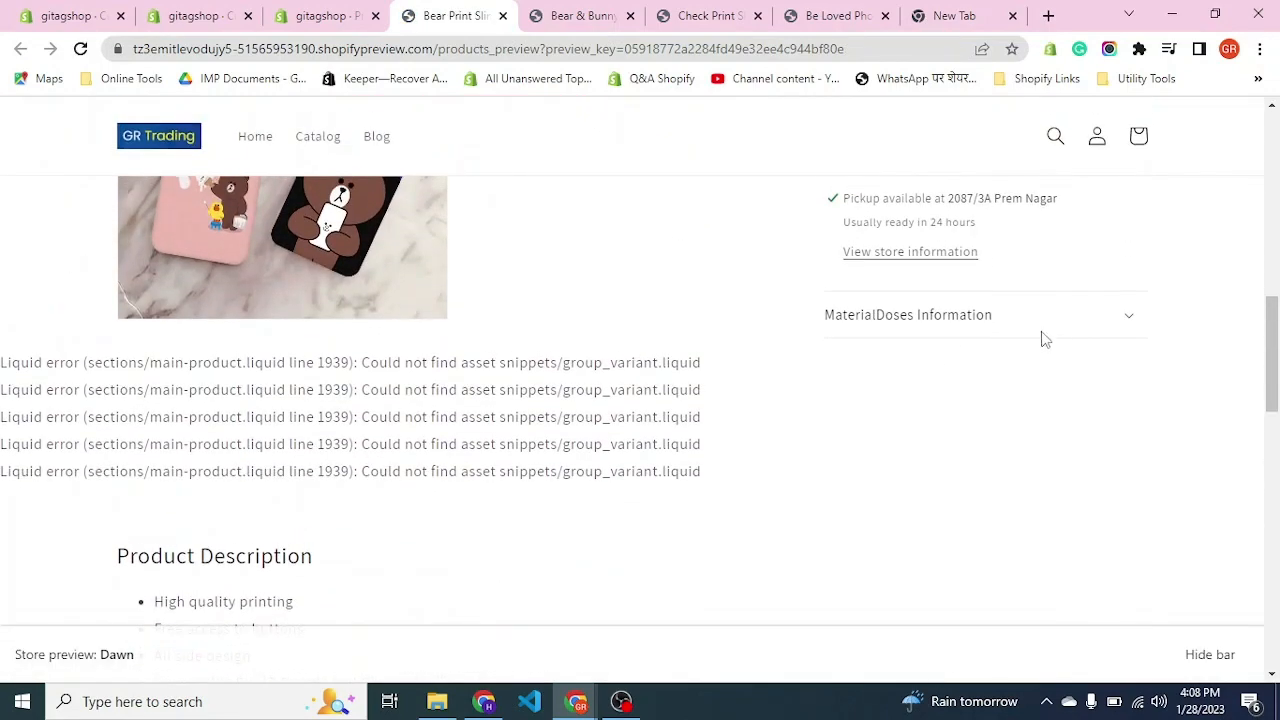
{"action": "left_click", "coordinate": [984, 334]}
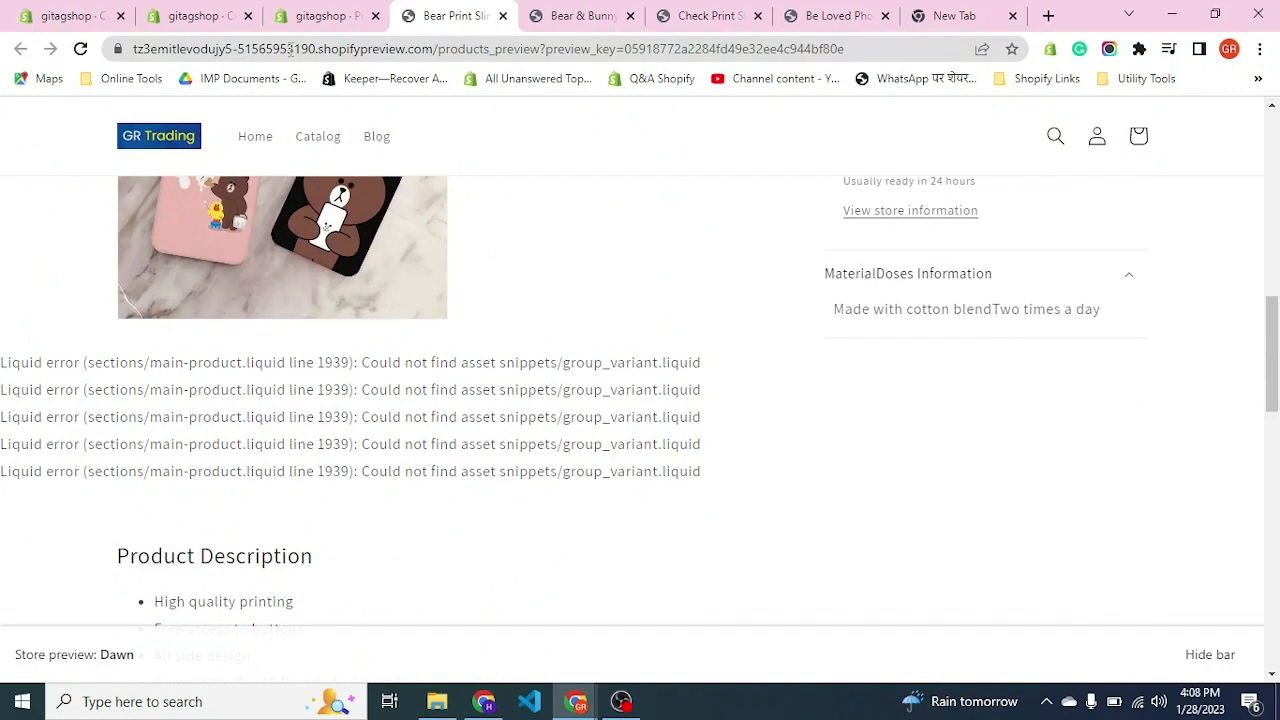
Compare the metafields linked to the collapsible row in the theme editor with the row's heading and content on the Bear Print preview
{"action": "left_click", "coordinate": [200, 17]}
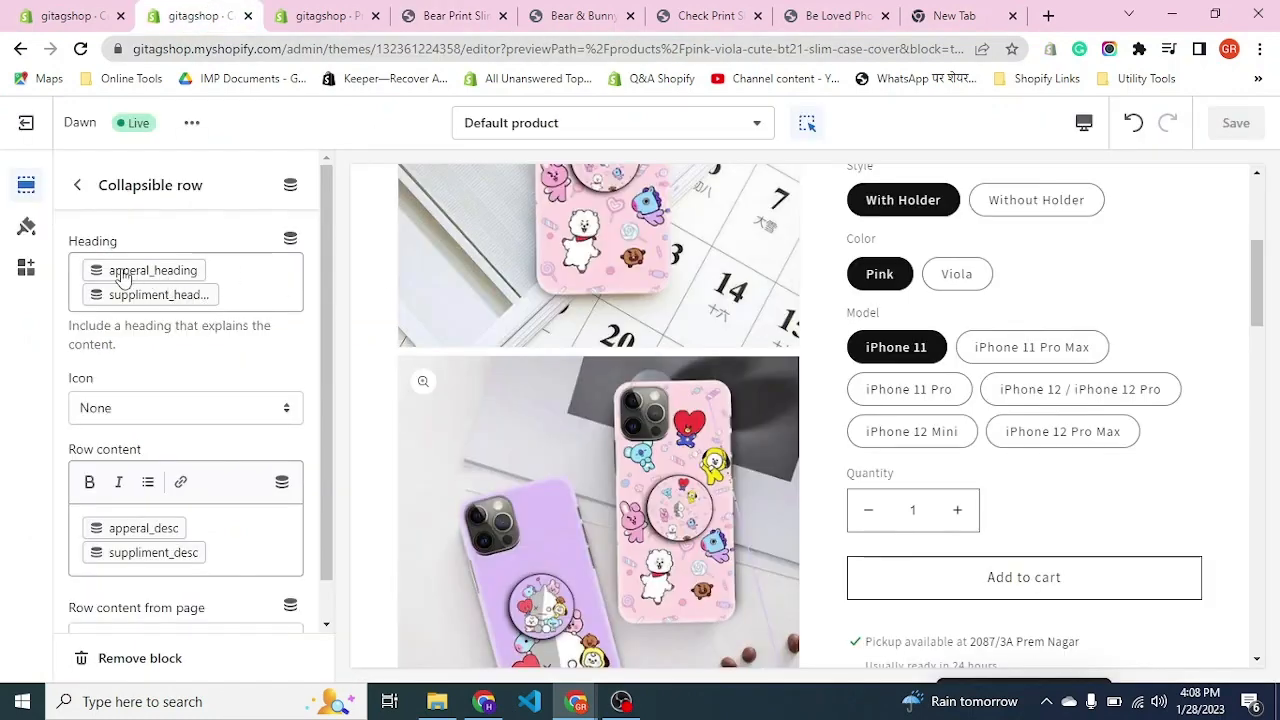
{"action": "left_click", "coordinate": [442, 18]}
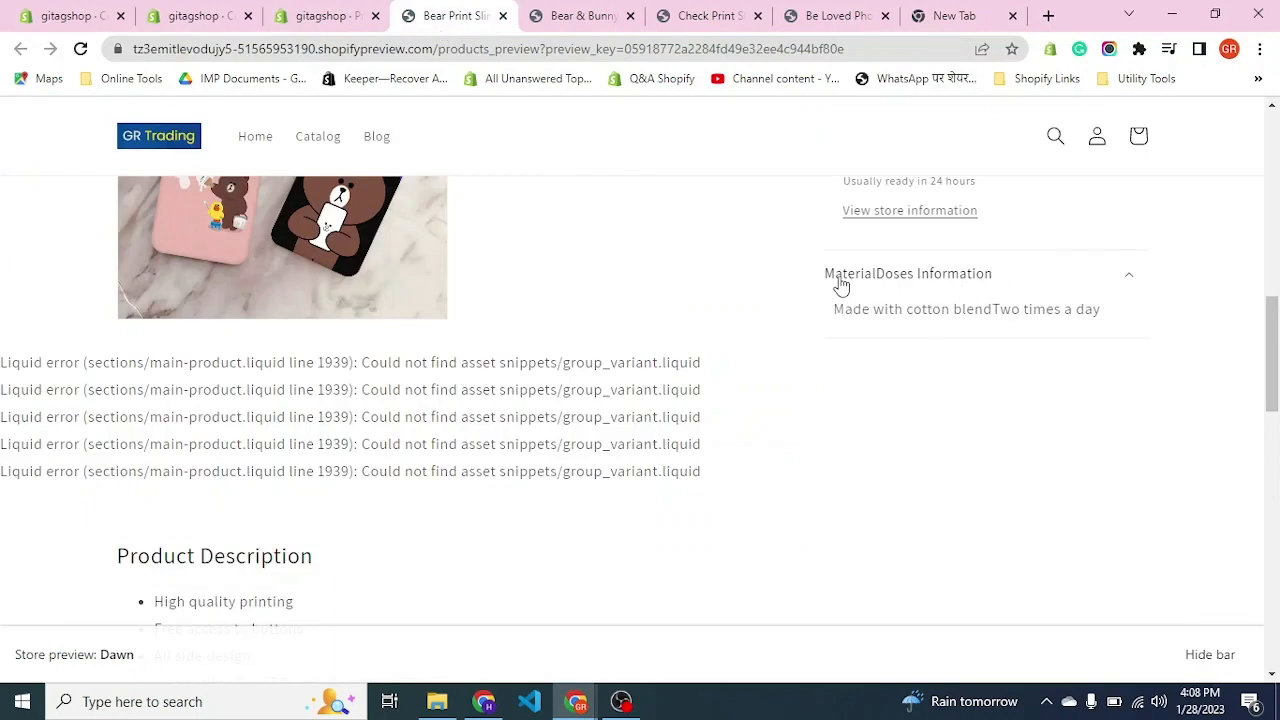
{"action": "left_click_drag", "start_coordinate": [837, 287], "coordinate": [987, 281]}
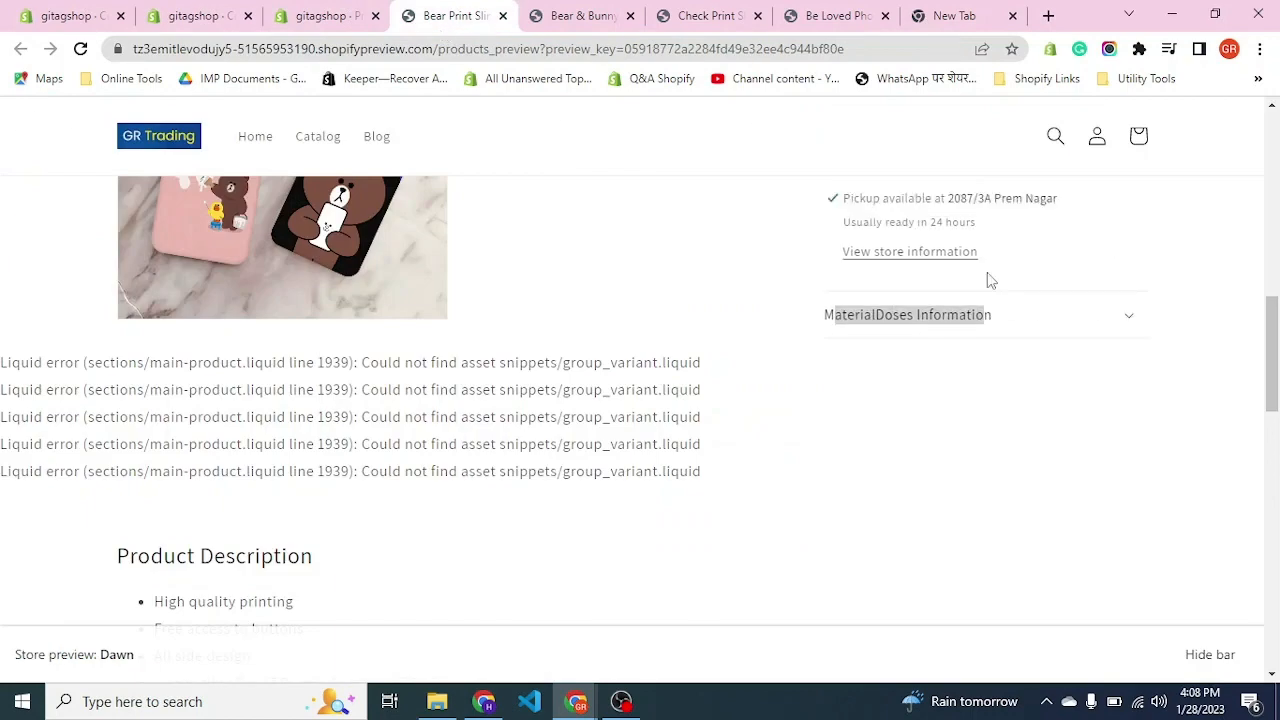
{"action": "left_click", "coordinate": [948, 318]}
{"action": "left_click_drag", "start_coordinate": [849, 316], "coordinate": [1100, 306]}
{"action": "left_click", "coordinate": [1103, 314]}
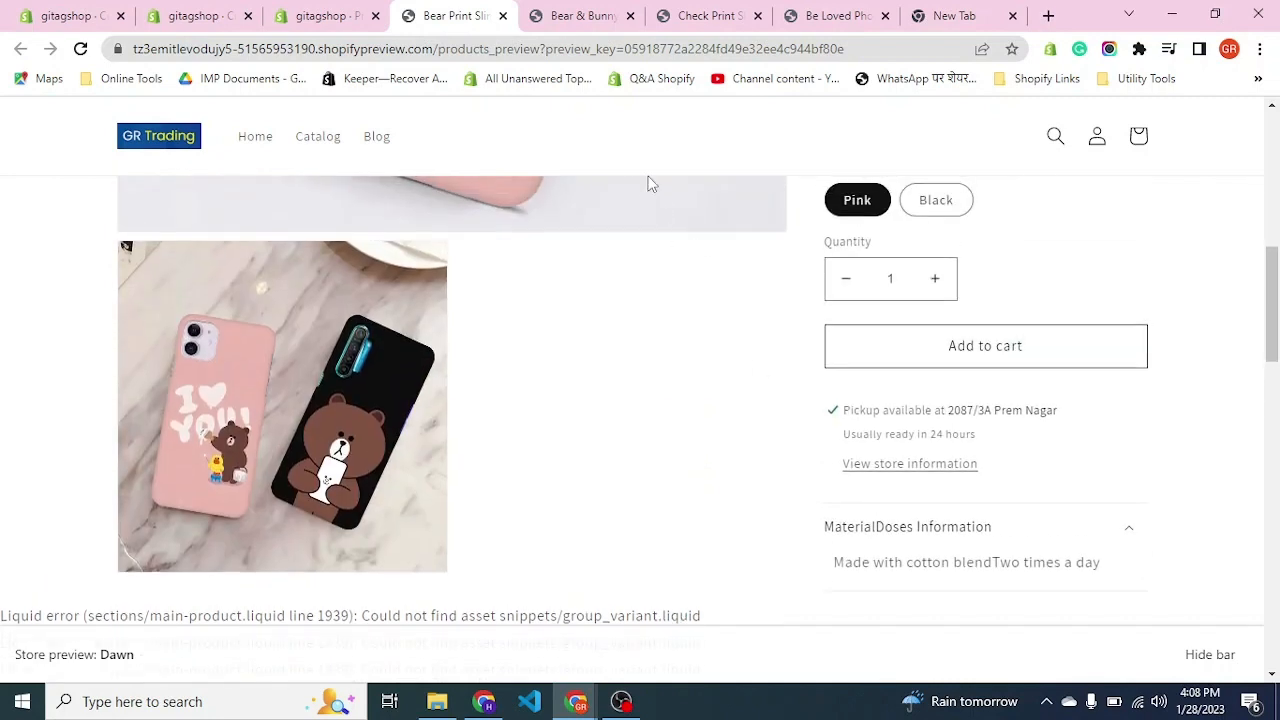
Check the collapsible row on the Bear & Bunny preview for comparison and return to the Bear Print product's admin page
{"action": "left_click", "coordinate": [582, 14]}
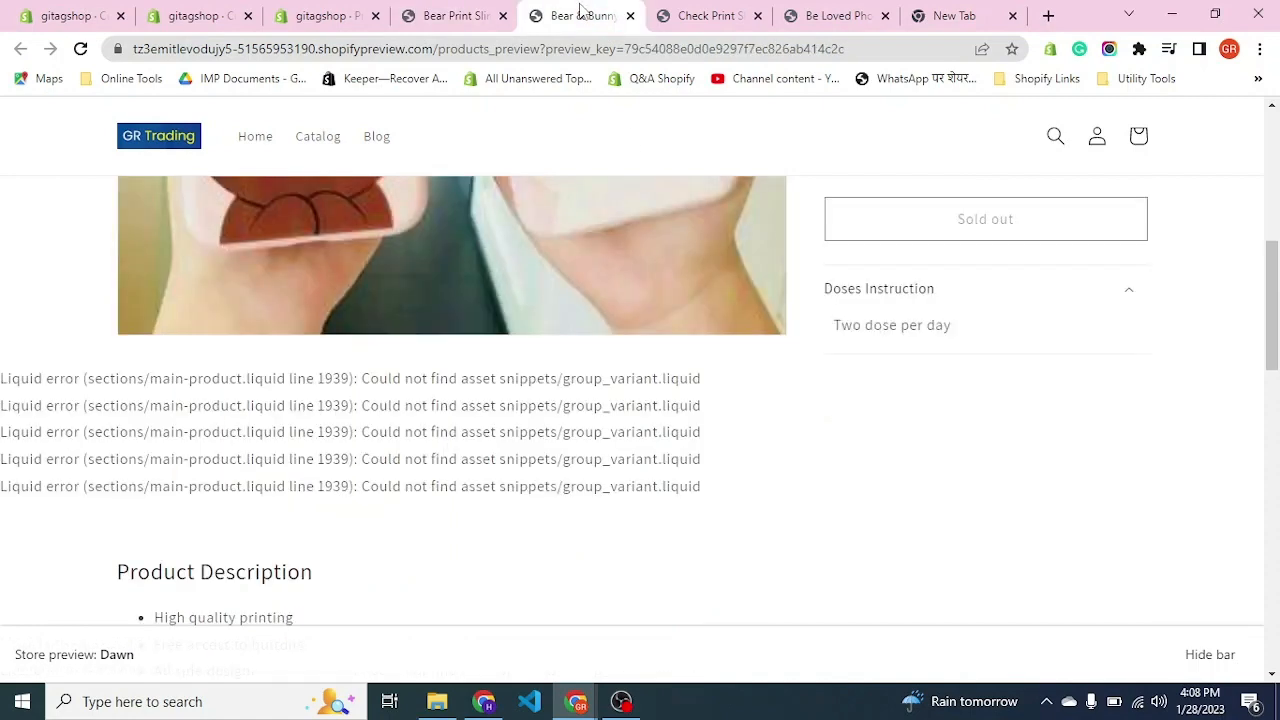
{"action": "scroll", "coordinate": [660, 243], "scroll_direction": "up", "scroll_amount": 2}
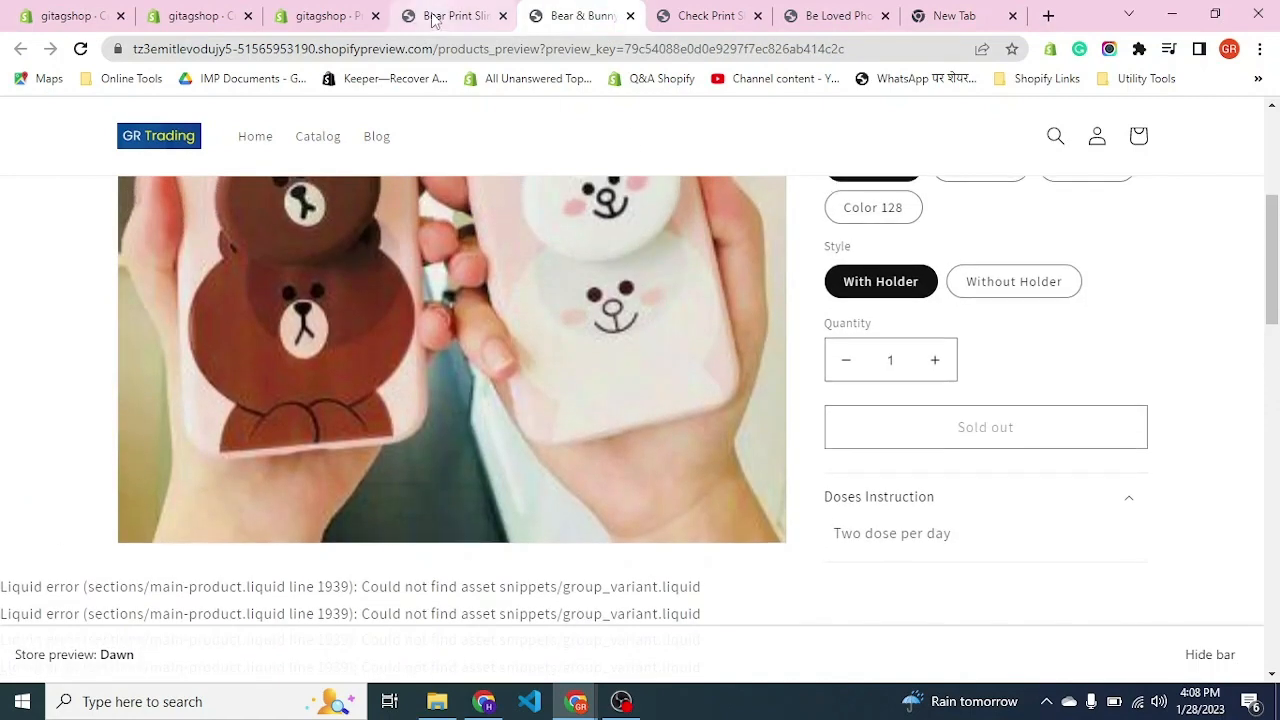
{"action": "left_click", "coordinate": [433, 16]}
{"action": "left_click", "coordinate": [320, 15]}
{"action": "scroll", "coordinate": [310, 247], "scroll_direction": "down", "scroll_amount": 4}
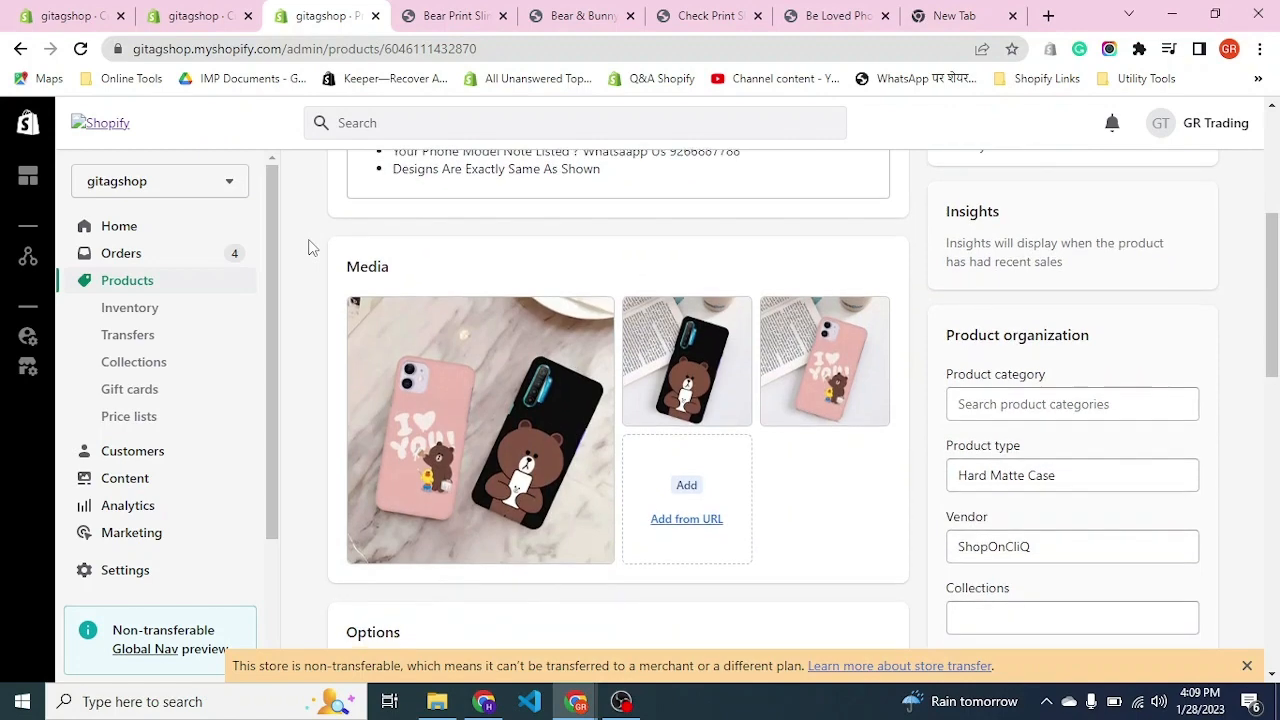